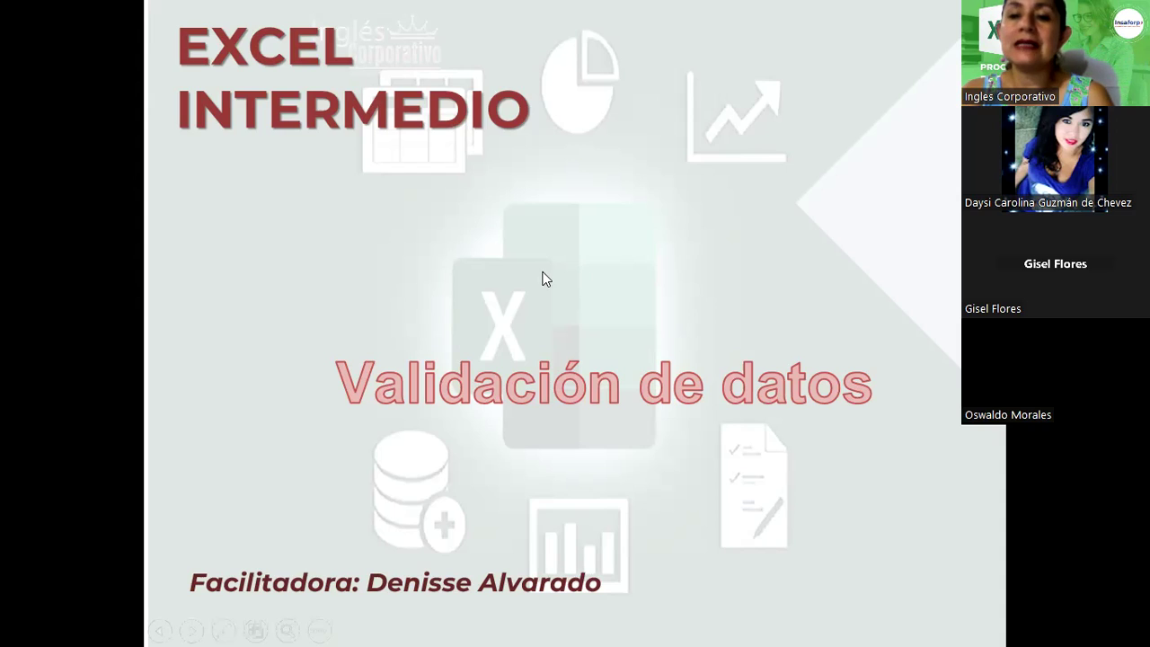
Step: Advance the slideshow from the 'EXCEL INTERMEDIO – Validación de datos' title slide to the Objetivo slide
{"action": "left_click", "coordinate": [543, 279]}
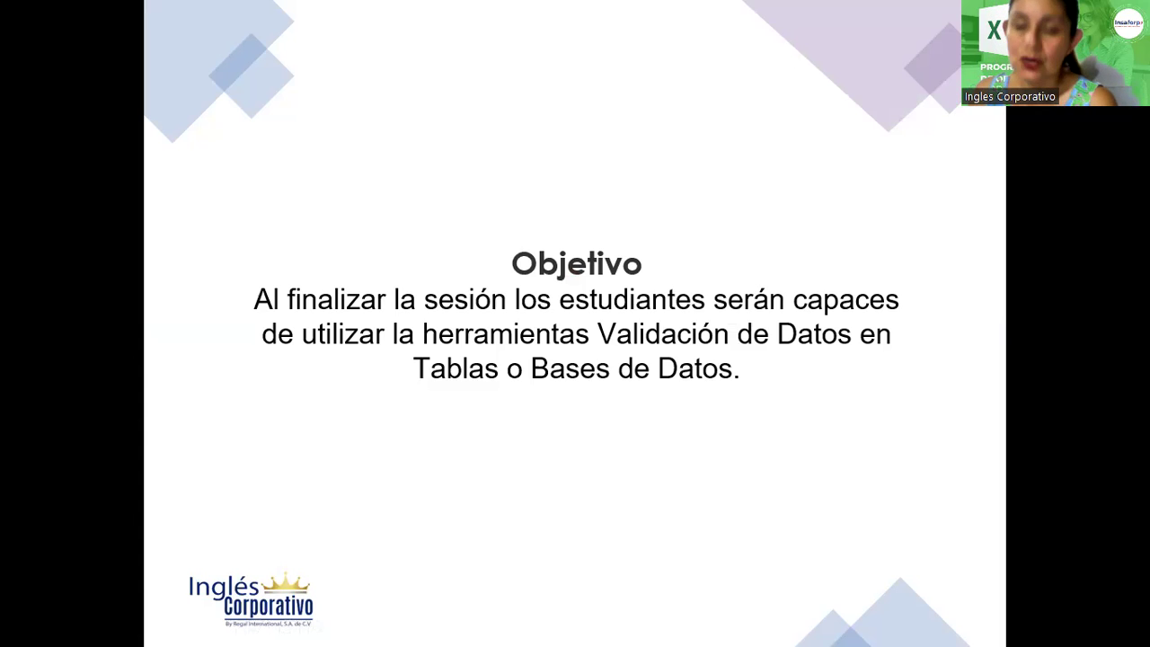
Step: Advance from Objetivo to the slide defining data validation and its drop-down list use
{"action": "left_click", "coordinate": [774, 108]}
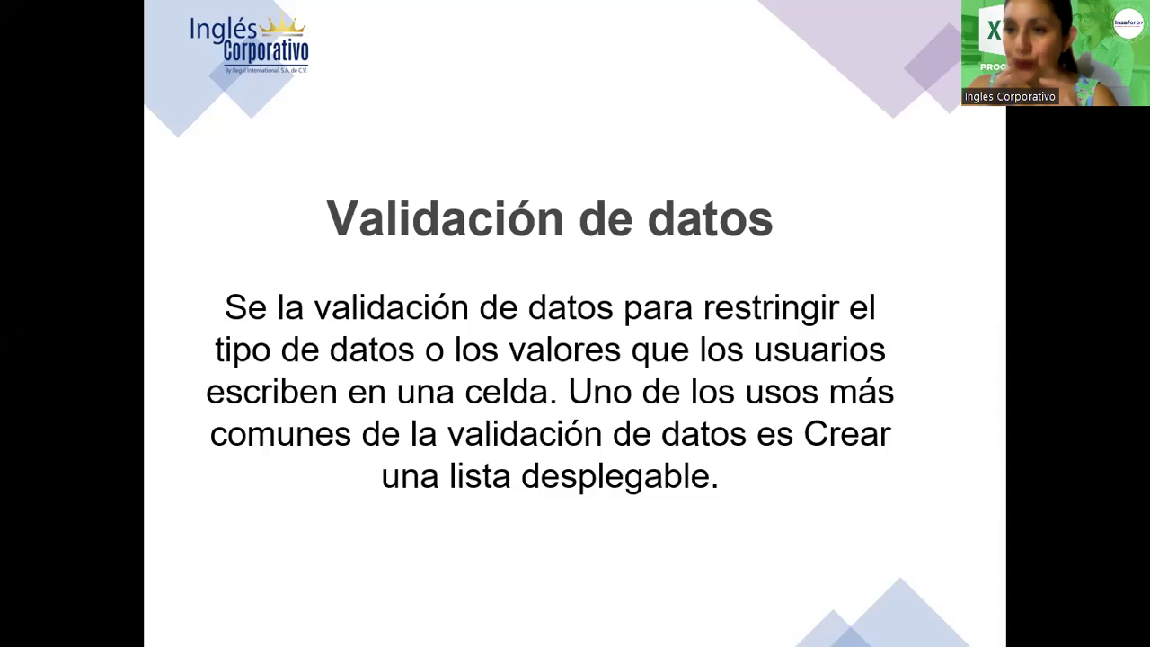
Step: Advance to the slide listing the seven Permitir options, such as Número entero and Lista
{"action": "left_click", "coordinate": [731, 333]}
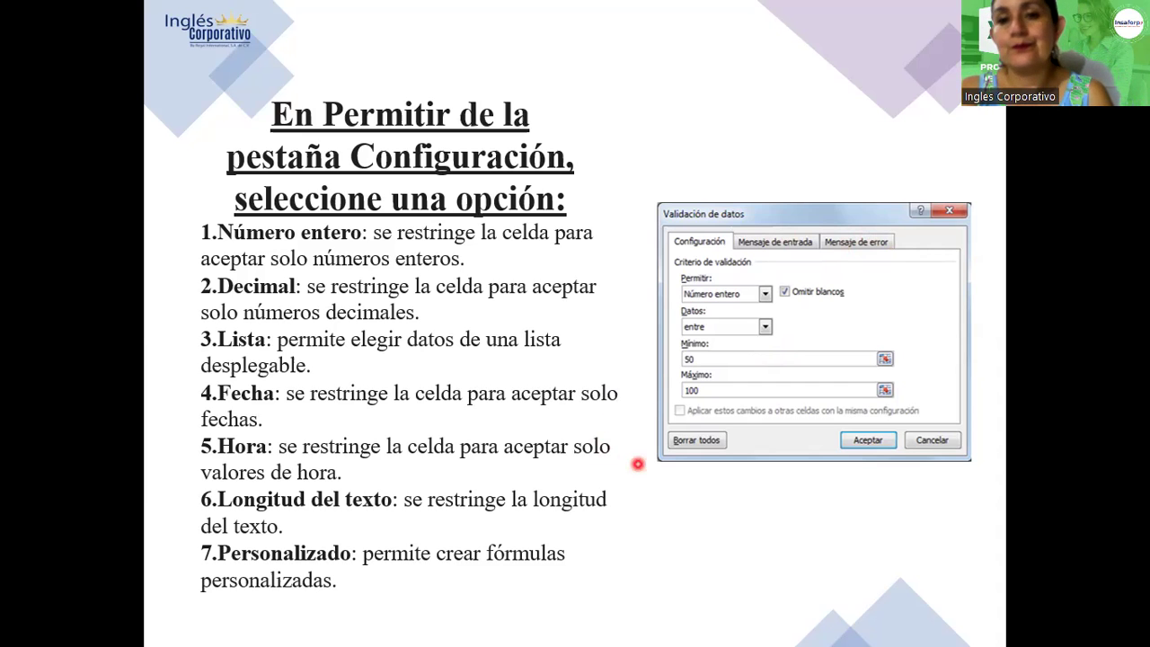
Step: Advance to the slide with the enlarged validation dialog and its input-message and error-message callouts
{"action": "key", "text": "Right"}
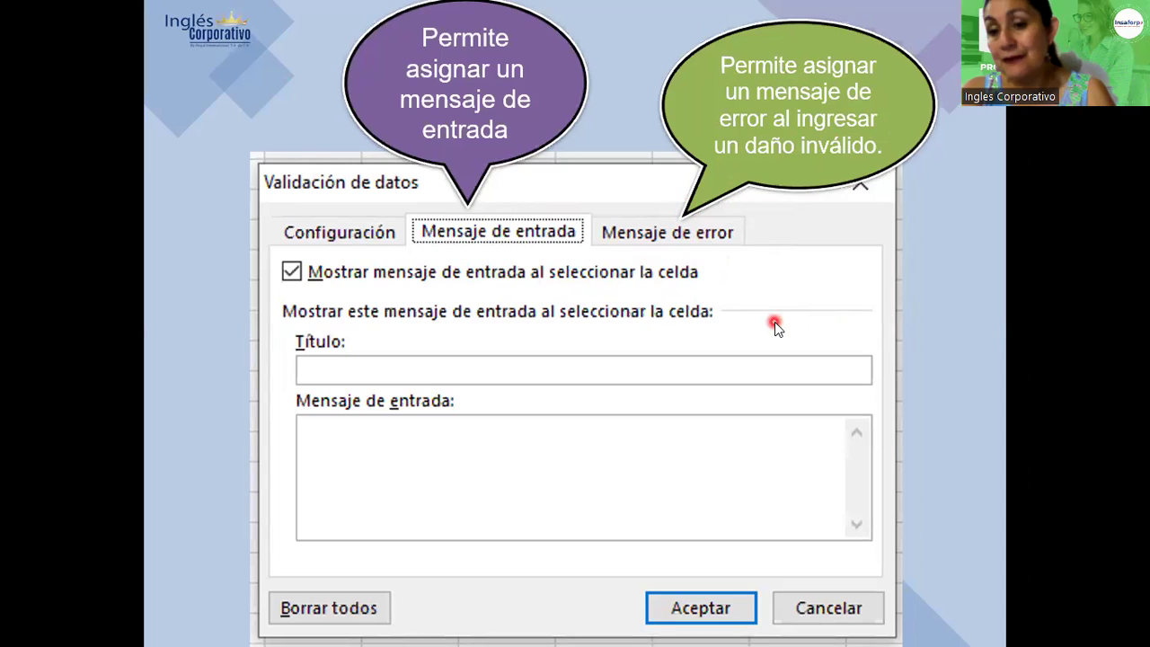
Step: End the slideshow past the last slide to return to the 'Validacion de datos.xlsx' workbook
{"action": "left_click", "coordinate": [761, 349]}
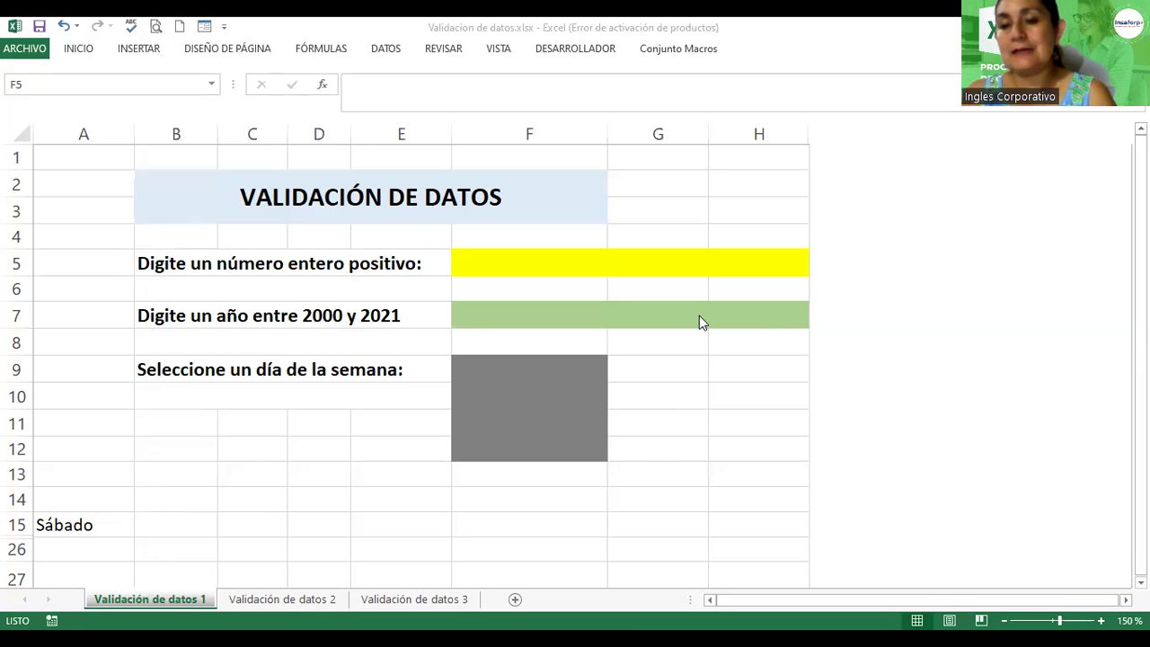
Step: Select the yellow answer cell F5 and bring up the DATOS ribbon
{"action": "left_click", "coordinate": [545, 263]}
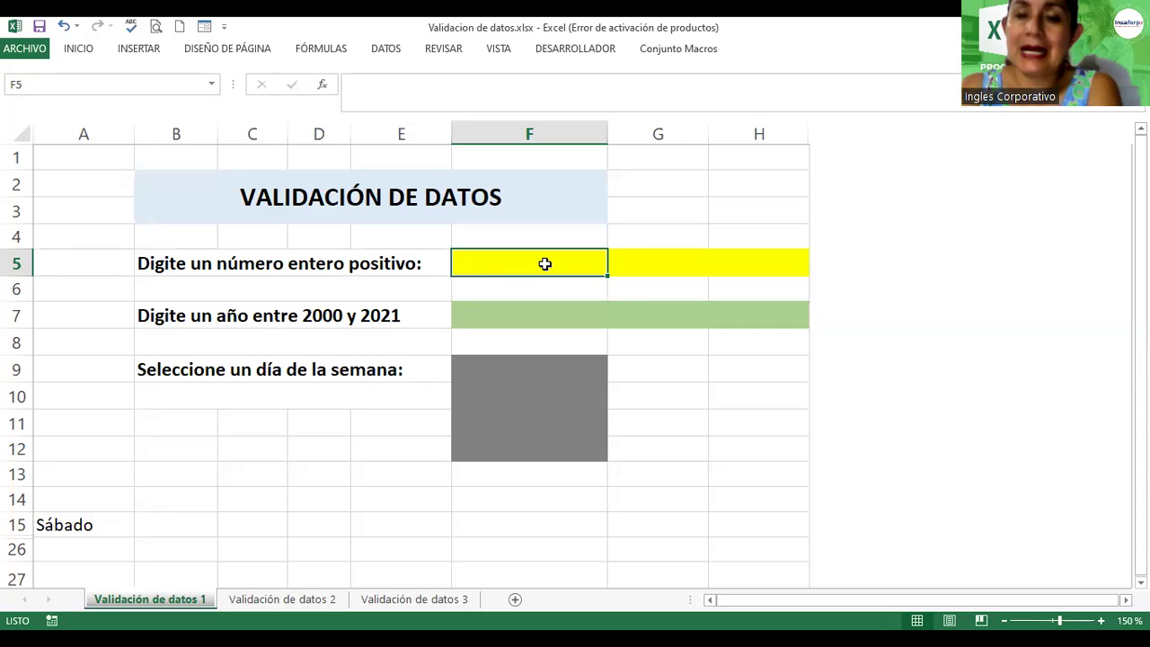
{"action": "left_click", "coordinate": [393, 50]}
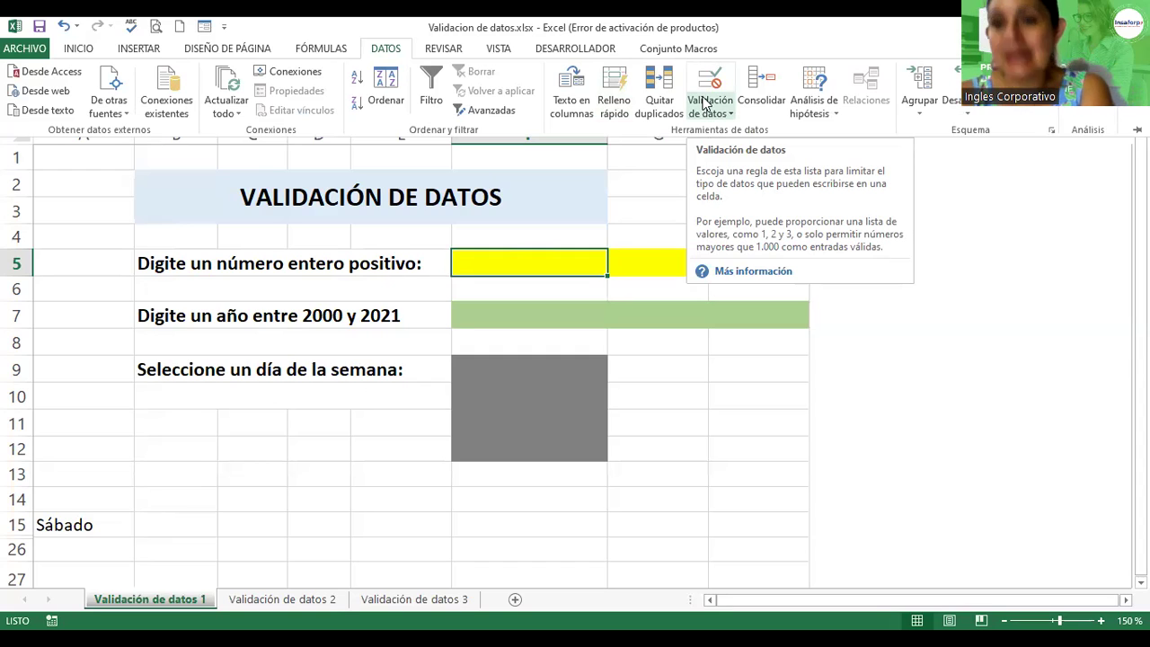
Step: Open the Validación de datos dialog for F5, leaving Permitir on any value, and move it right
{"action": "left_click", "coordinate": [706, 104]}
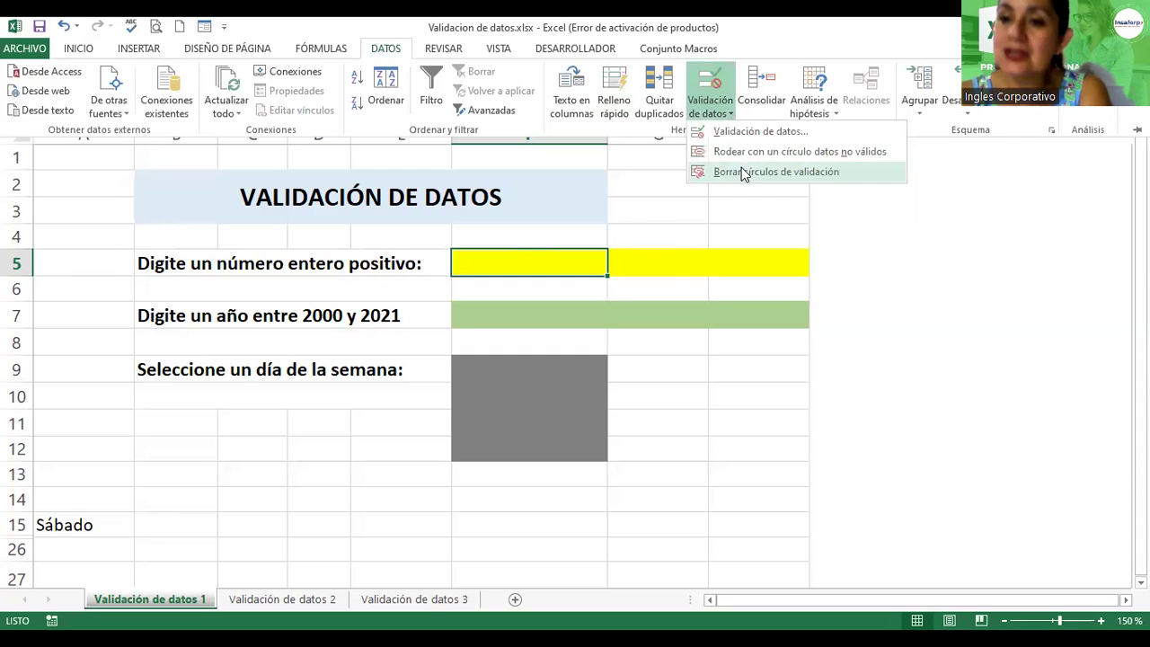
{"action": "left_click", "coordinate": [729, 135]}
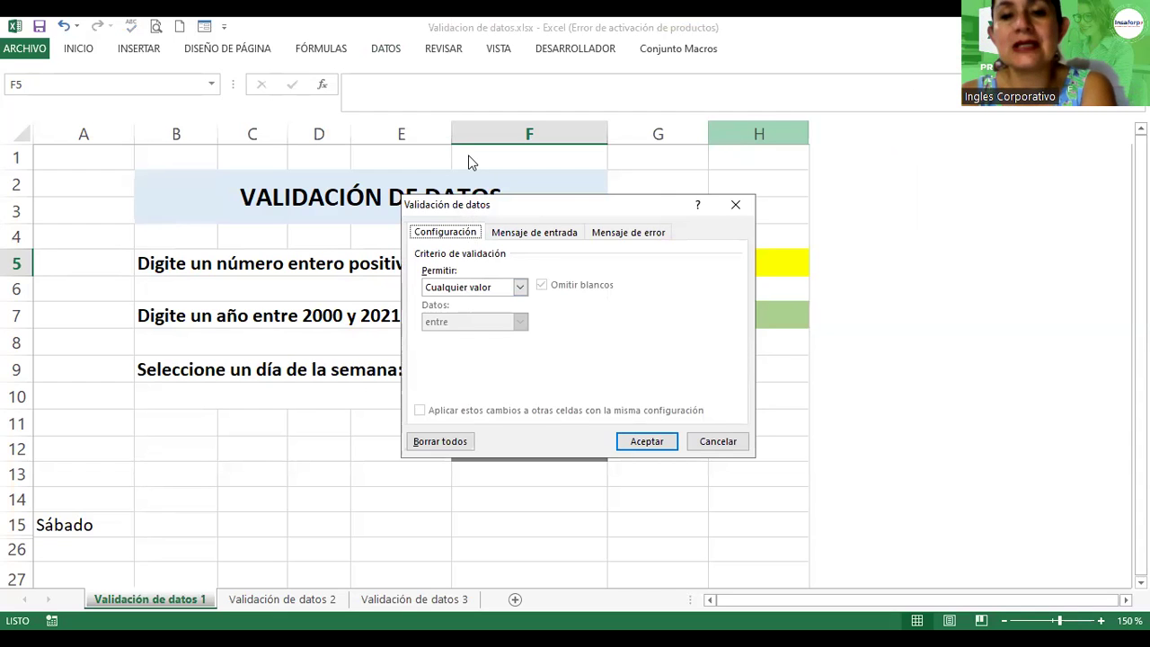
{"action": "left_click_drag", "start_coordinate": [468, 162], "coordinate": [468, 162]}
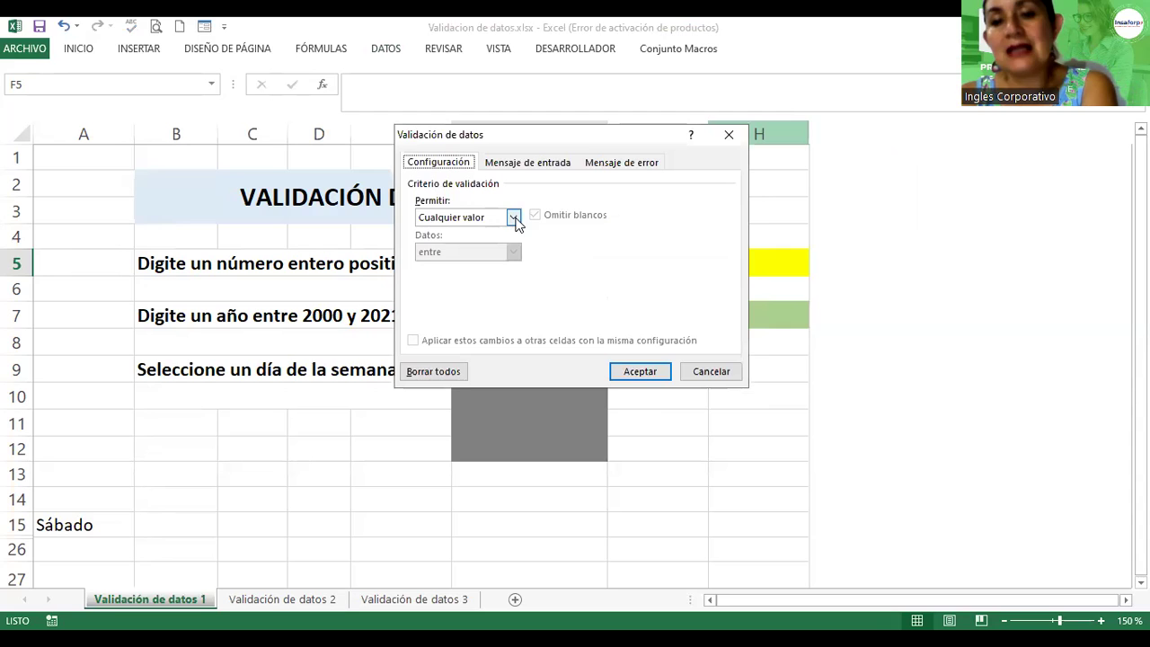
{"action": "left_click", "coordinate": [514, 219]}
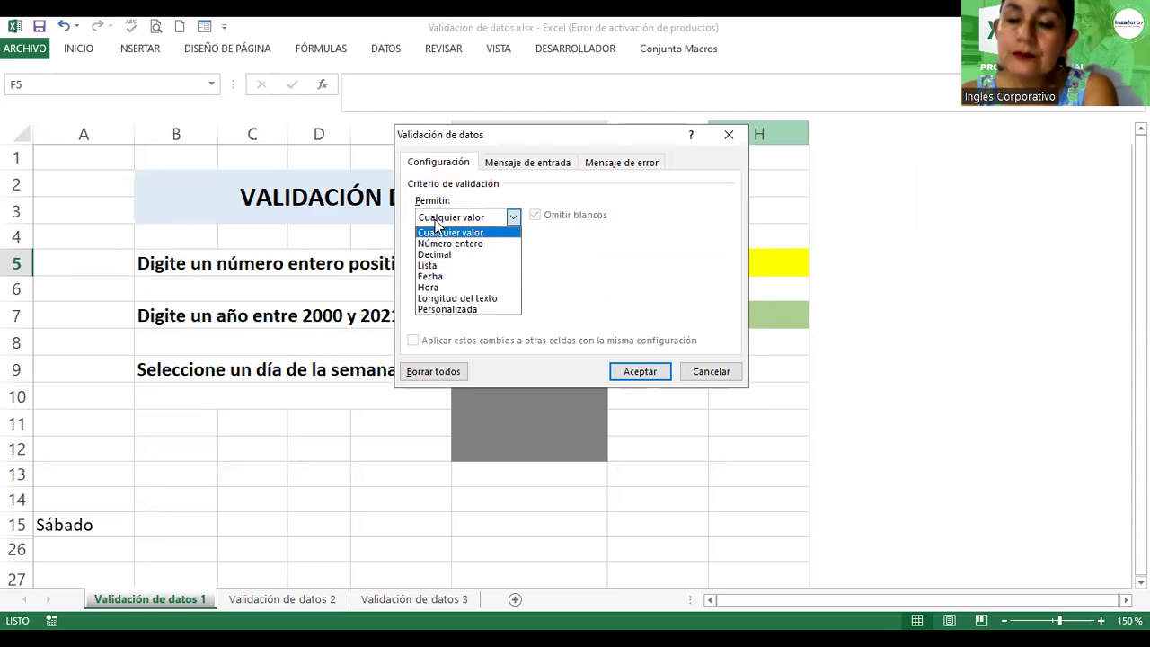
{"action": "left_click", "coordinate": [480, 141]}
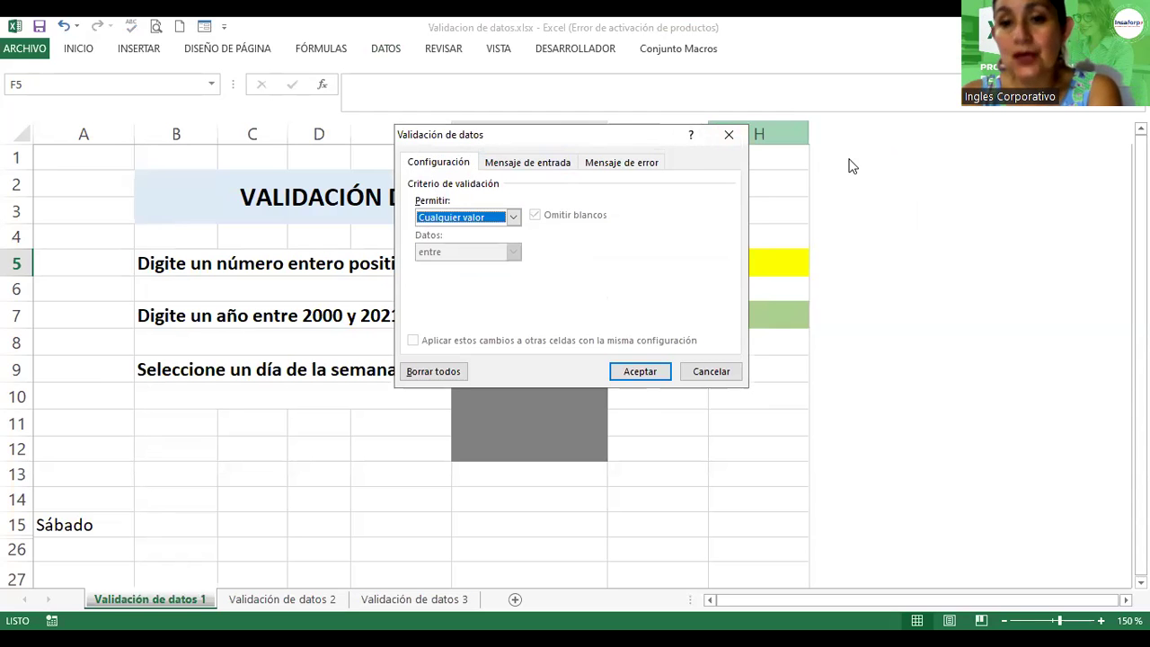
{"action": "left_click_drag", "start_coordinate": [558, 133], "coordinate": [852, 170]}
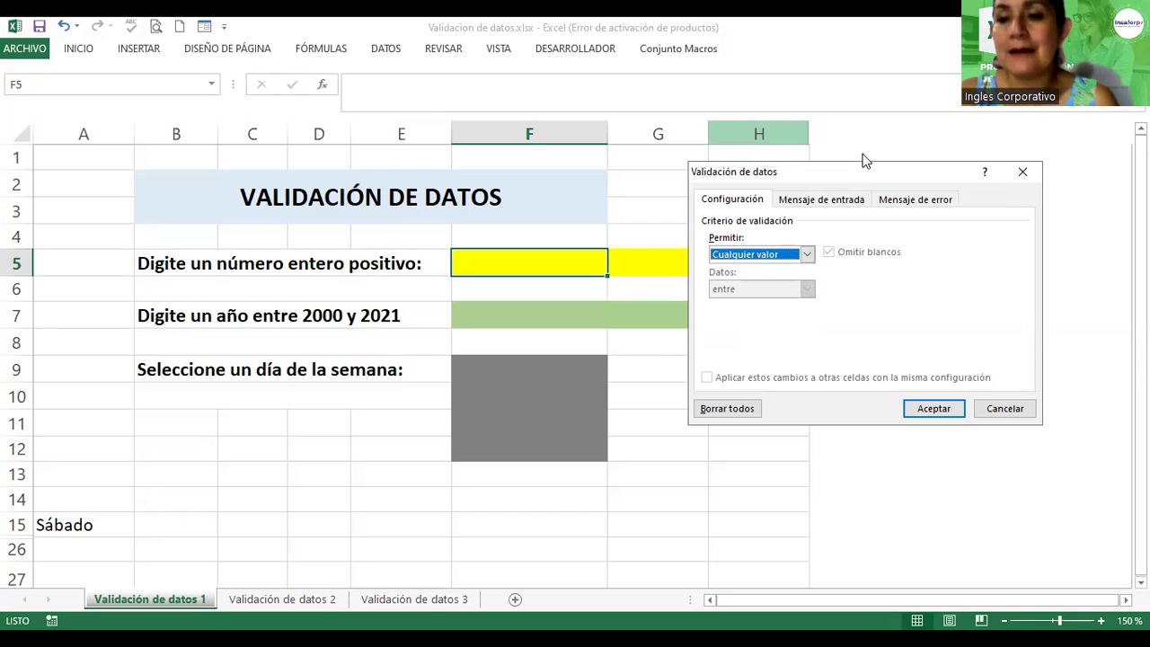
Step: Limit F5 to Número entero values mayor que a Mínimo of 0
{"action": "left_click", "coordinate": [804, 256]}
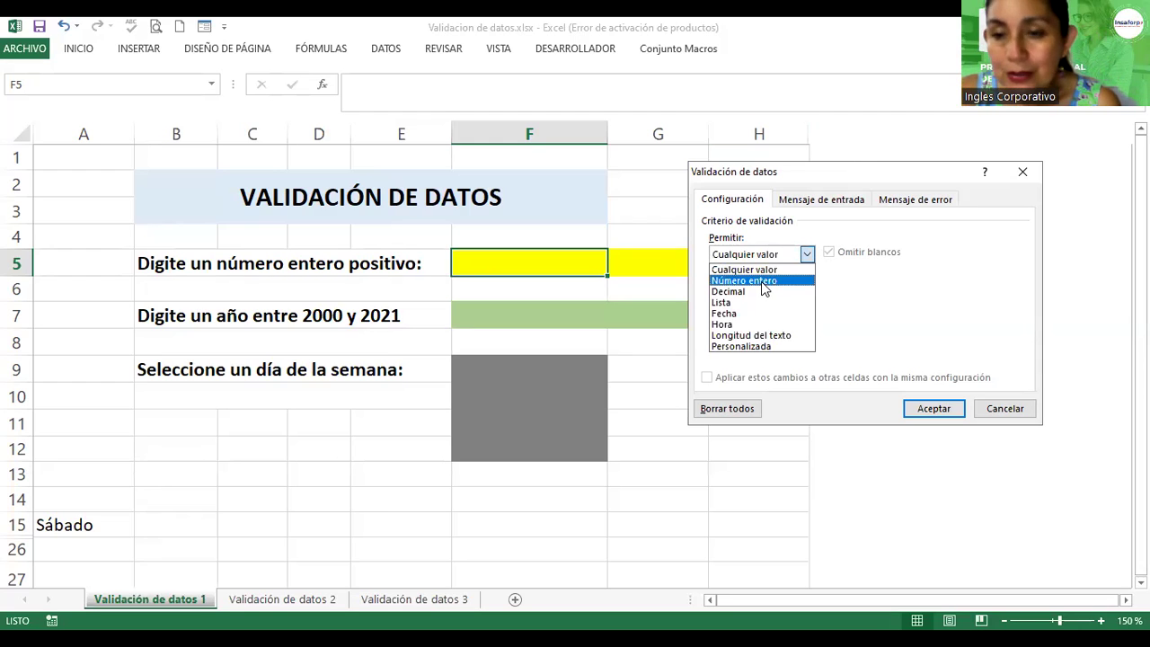
{"action": "left_click", "coordinate": [762, 281]}
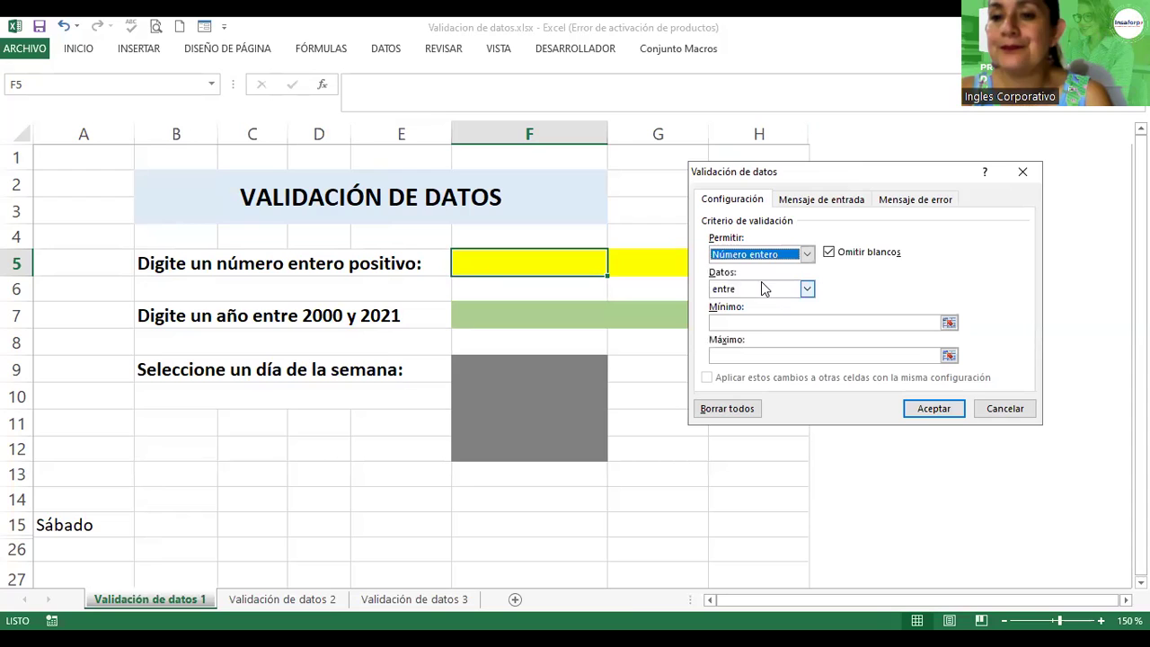
{"action": "left_click", "coordinate": [808, 288]}
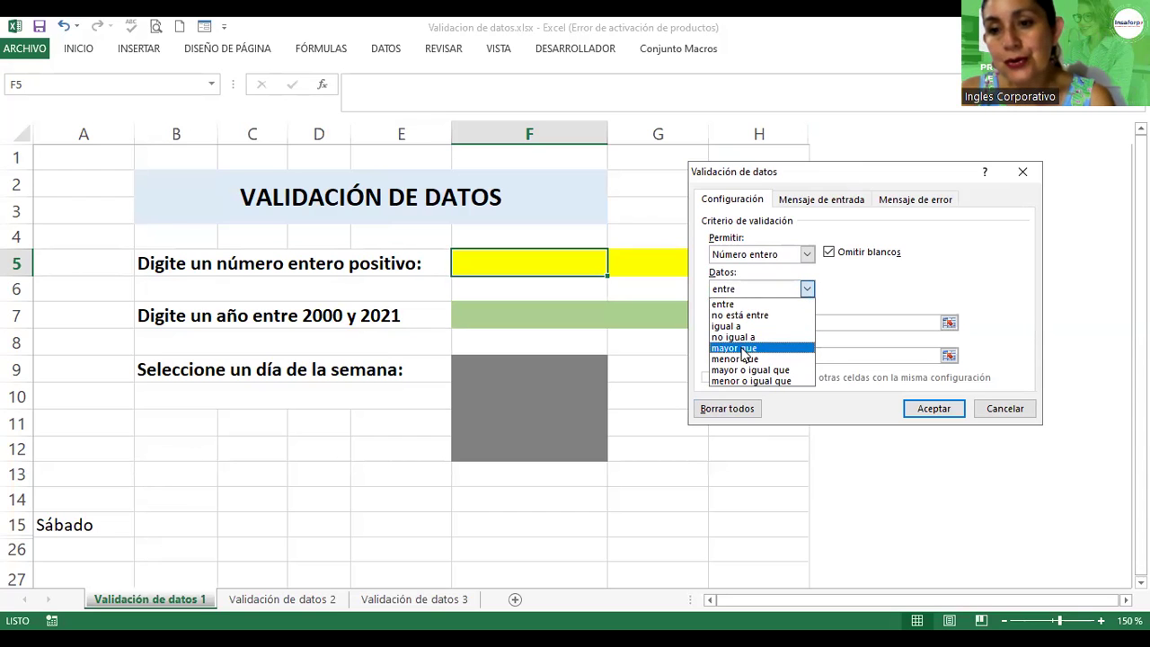
{"action": "left_click", "coordinate": [744, 348]}
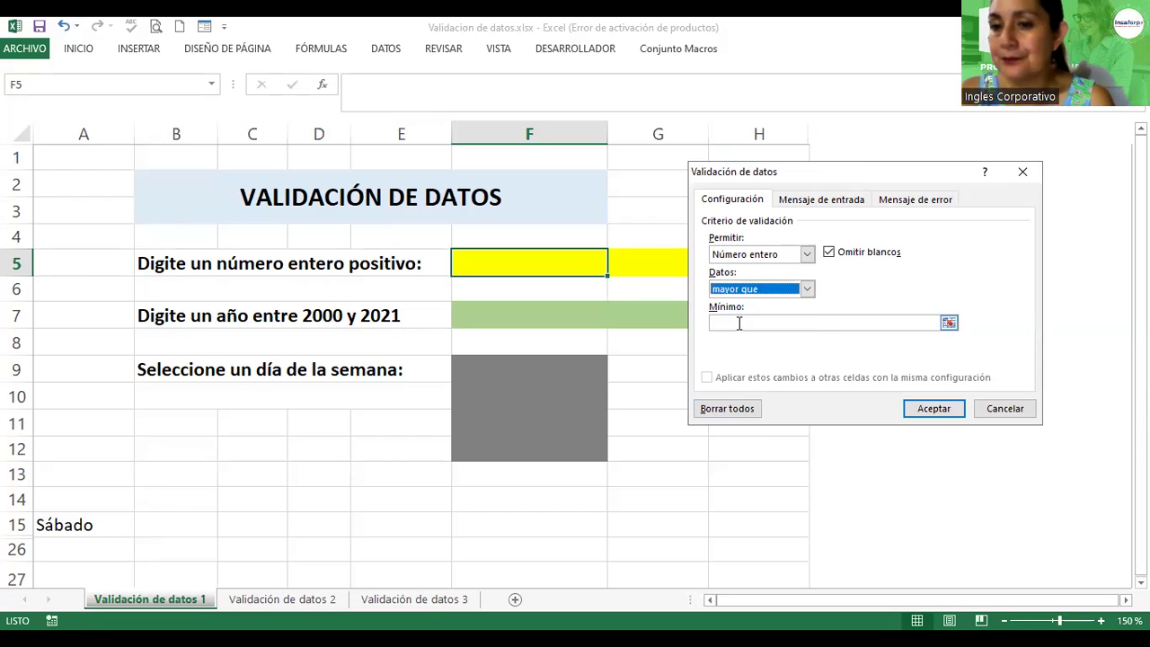
{"action": "left_click", "coordinate": [739, 323]}
{"action": "type", "text": "0"}
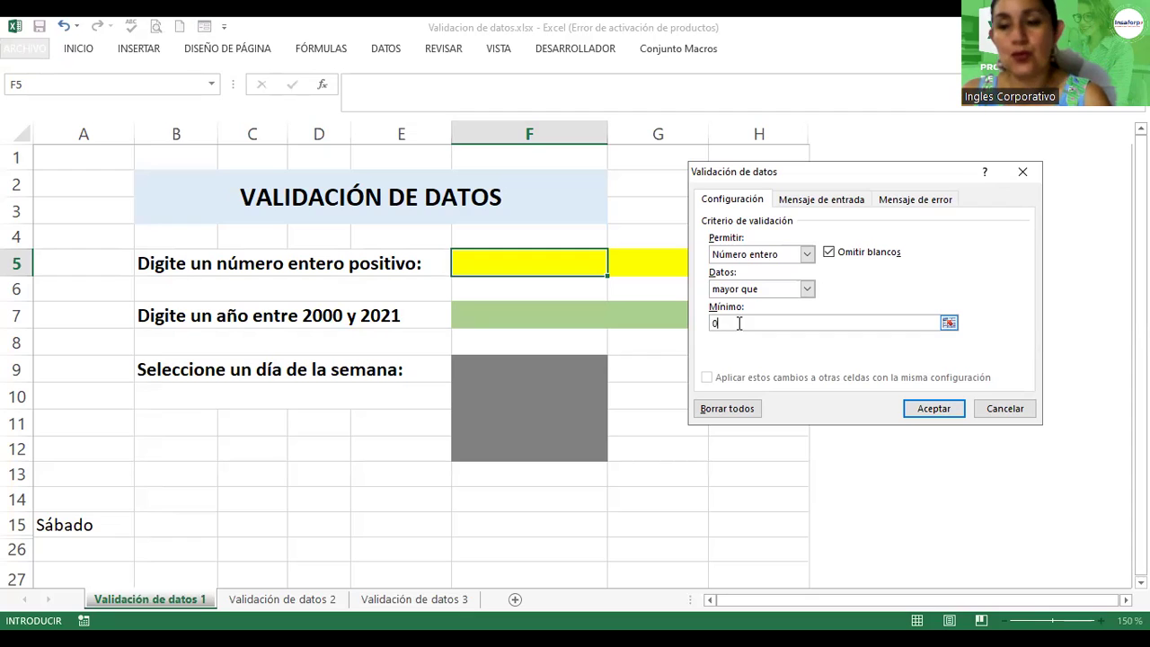
{"action": "left_click", "coordinate": [808, 201]}
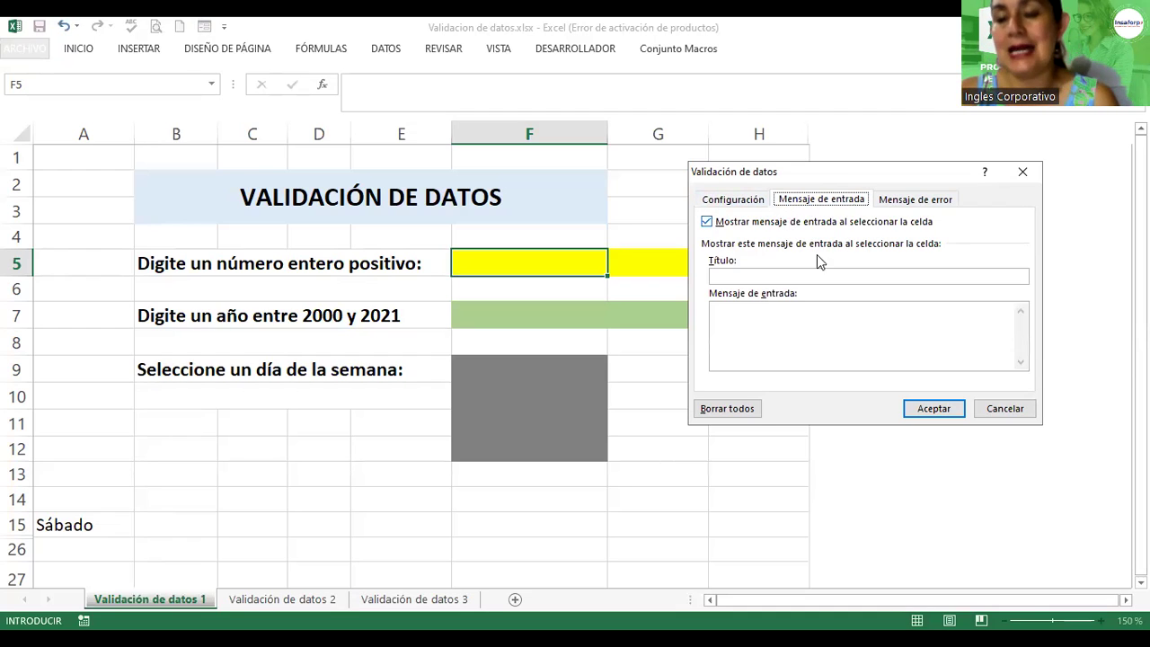
Step: Give F5 the input message 'Número' / 'Ingrese el valor, número debe de ser positivo.'
{"action": "left_click", "coordinate": [808, 277]}
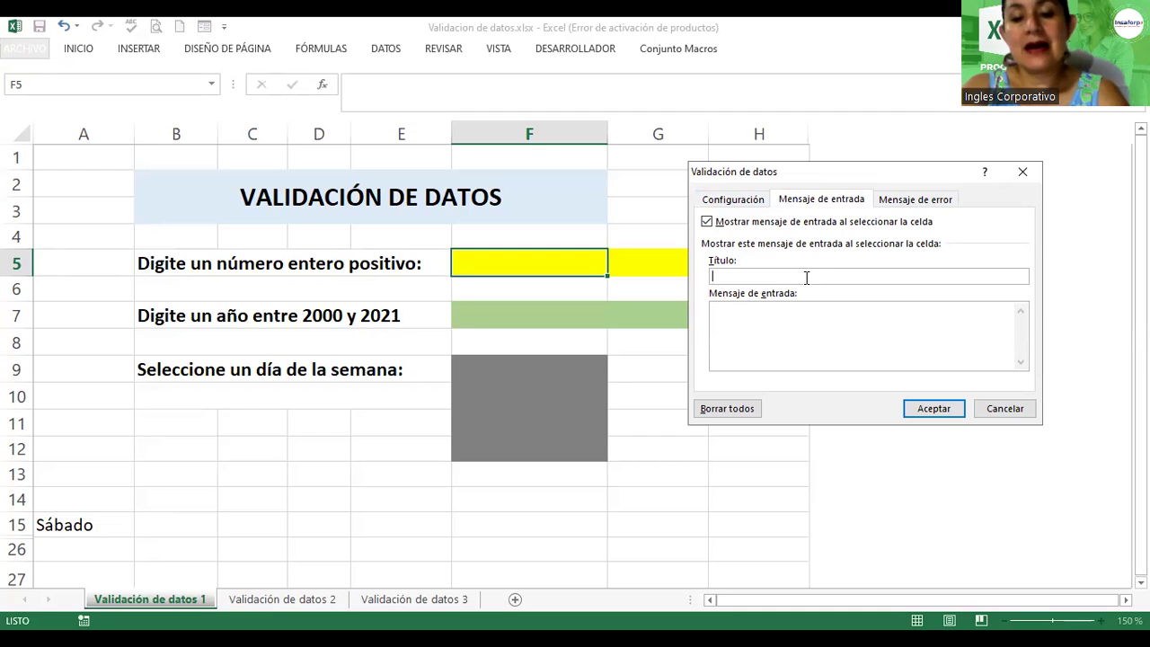
{"action": "type", "text": "Número"}
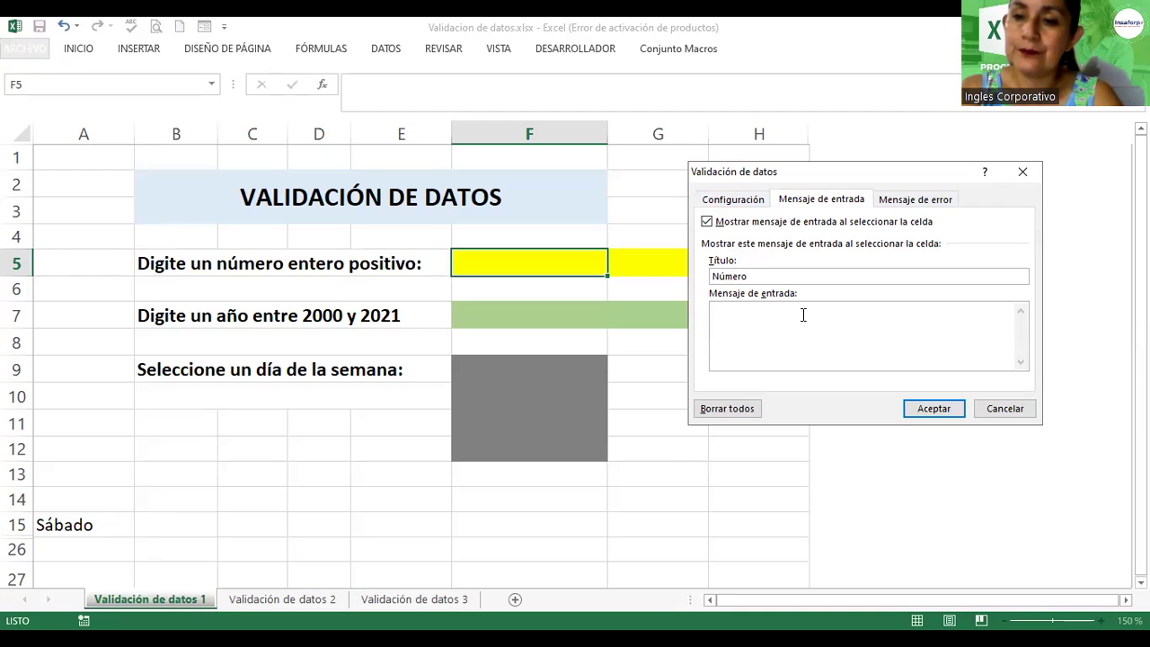
{"action": "type", "text": "Ingr"}
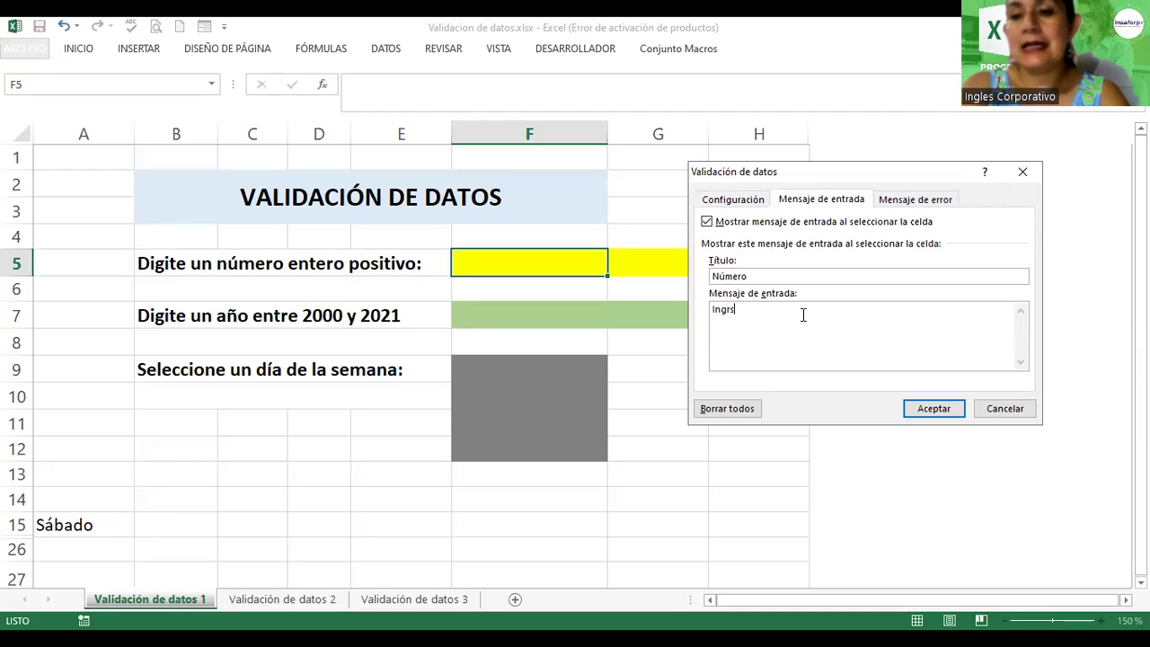
{"action": "type", "text": "ese el"}
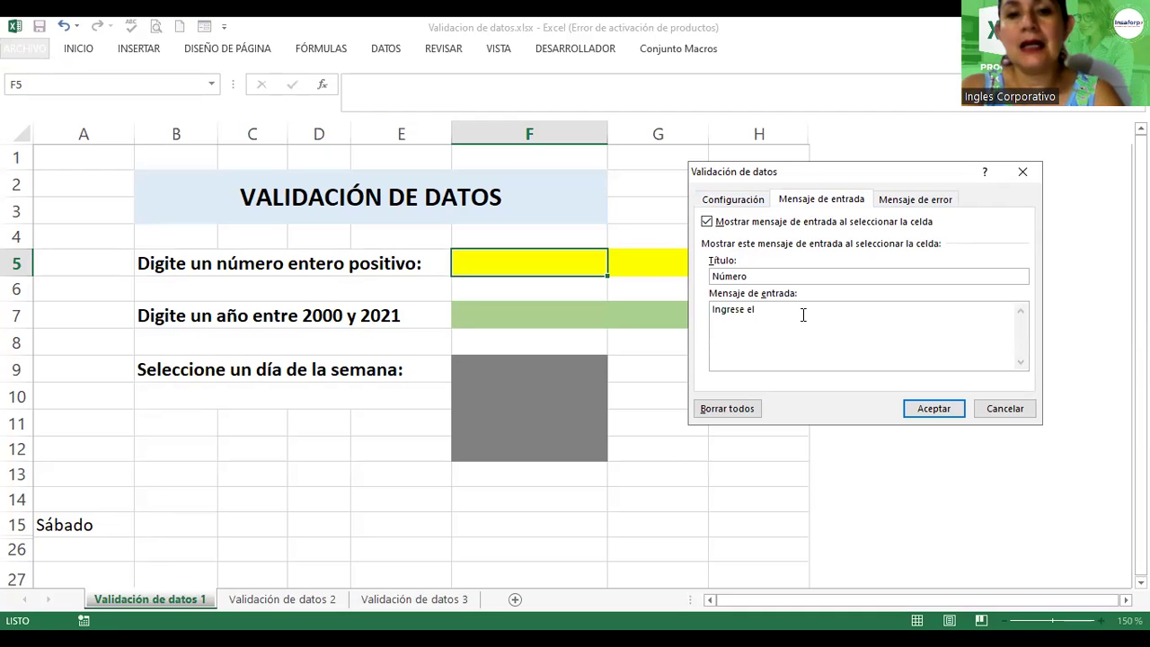
{"action": "type", "text": "alor "}
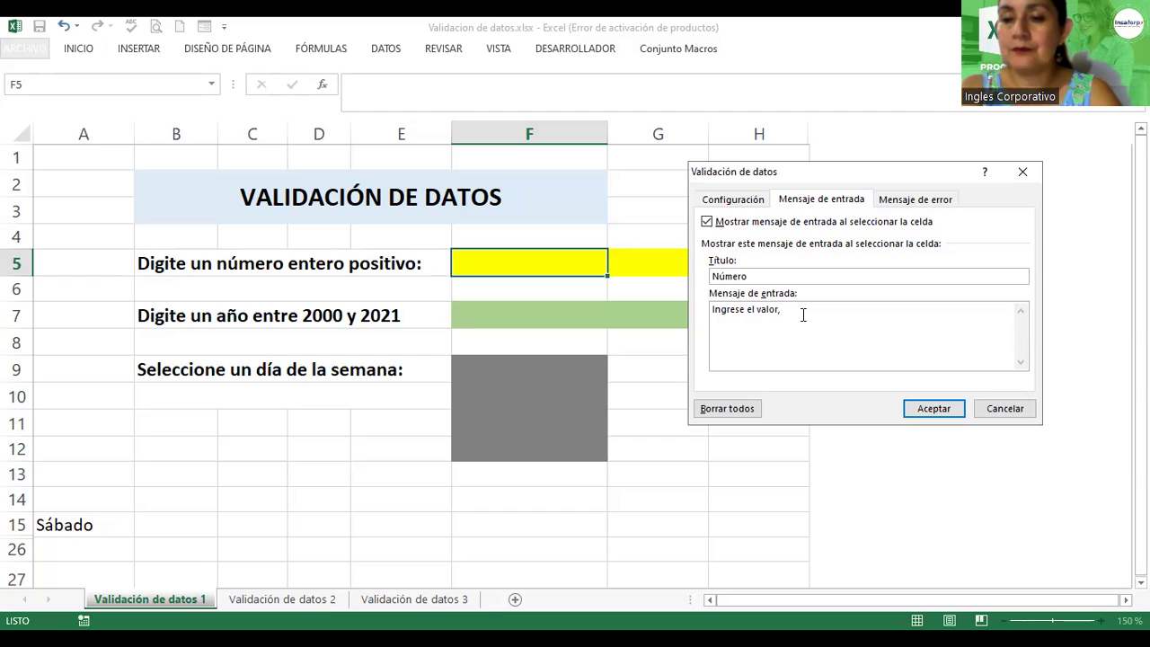
{"action": "type", "text": "úmero debe de ser positivo."}
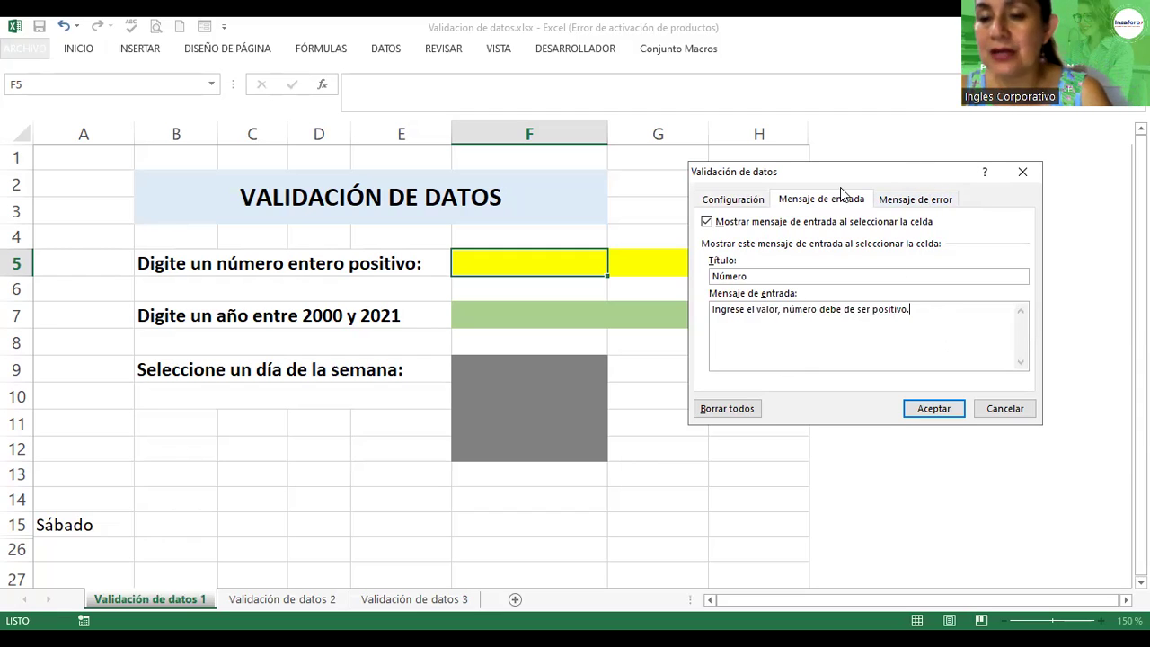
{"action": "left_click_drag", "start_coordinate": [902, 167], "coordinate": [824, 191]}
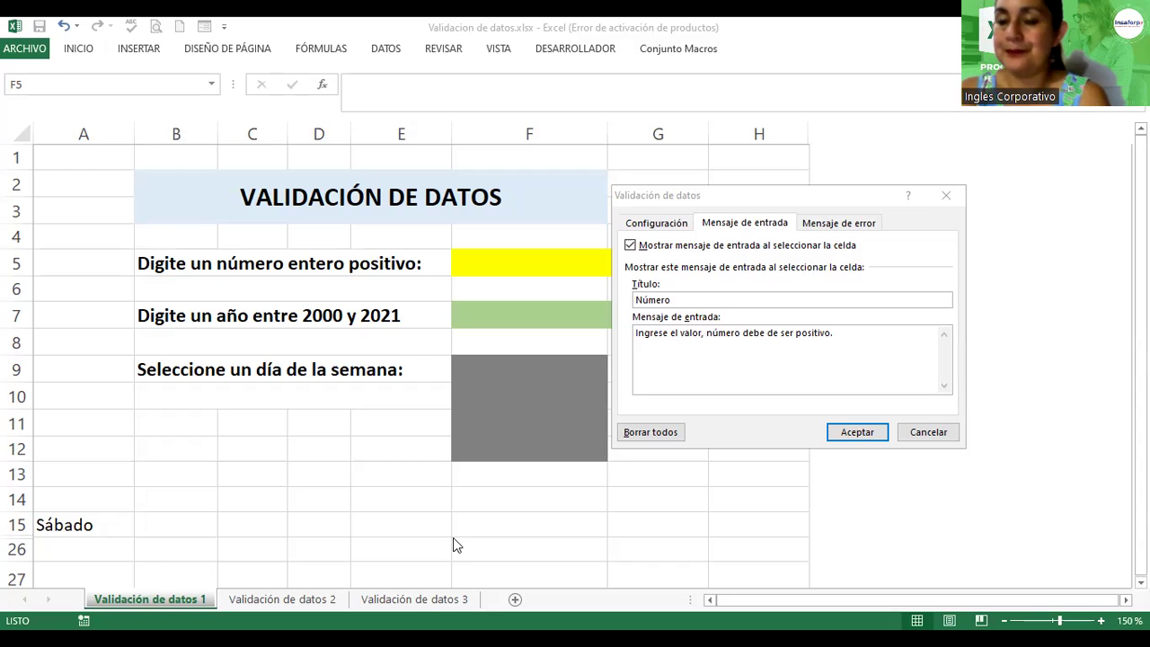
{"action": "left_click", "coordinate": [847, 224]}
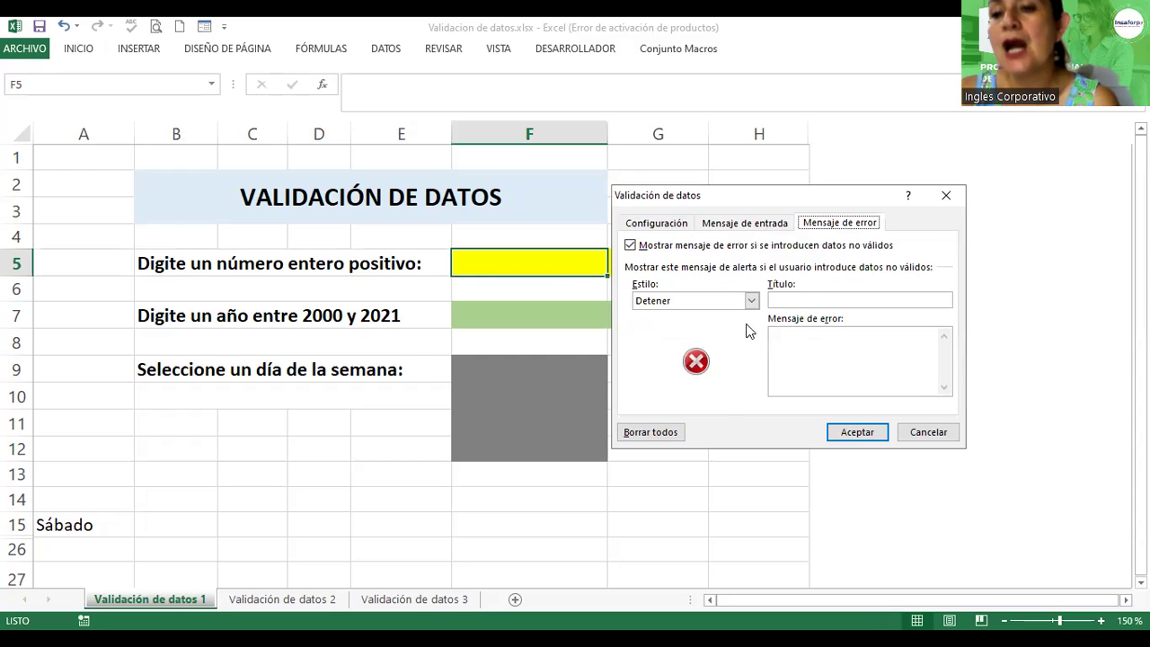
Step: Set F5's error alert to style Detener, title 'Error de Número', message 'Valor ingreso inválido'
{"action": "left_click", "coordinate": [751, 301]}
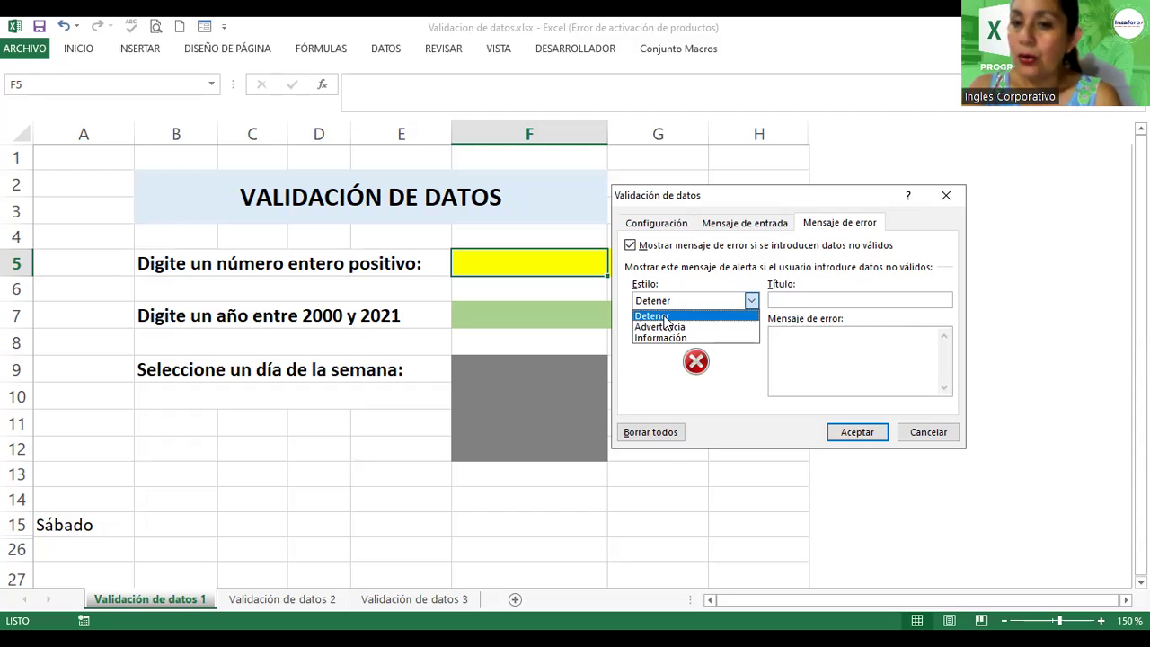
{"action": "left_click", "coordinate": [665, 321]}
{"action": "left_click", "coordinate": [817, 298]}
{"action": "type", "text": "Ero"}
{"action": "key", "text": "BackSpace"}
{"action": "type", "text": "ror de "}
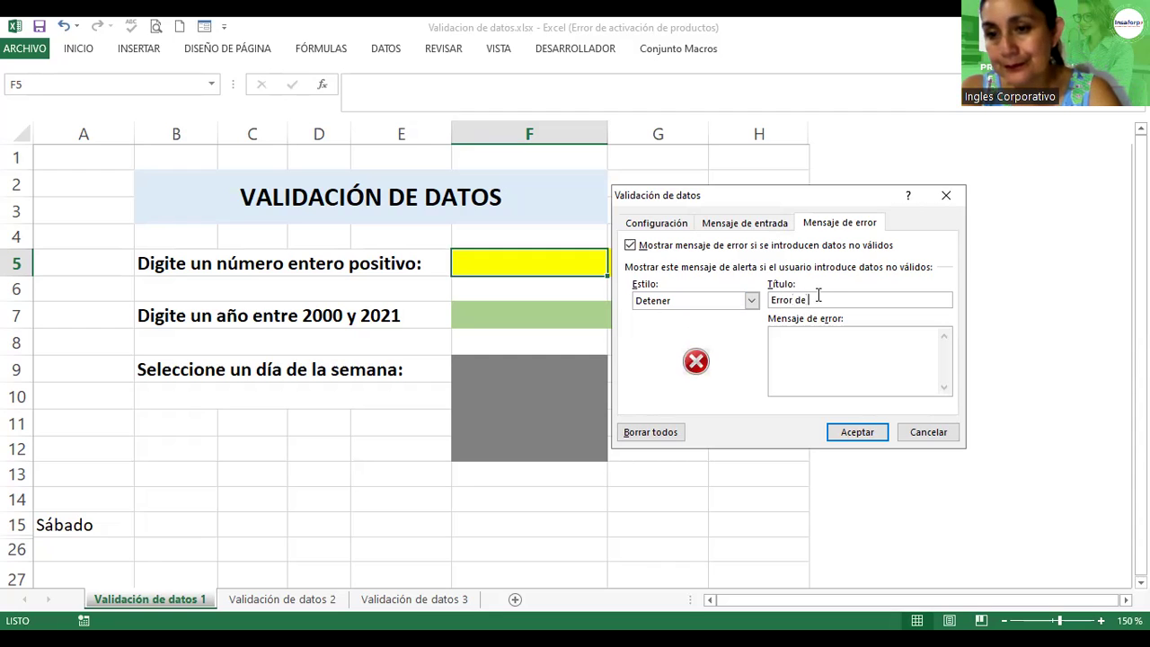
{"action": "type", "text": "Númerp"}
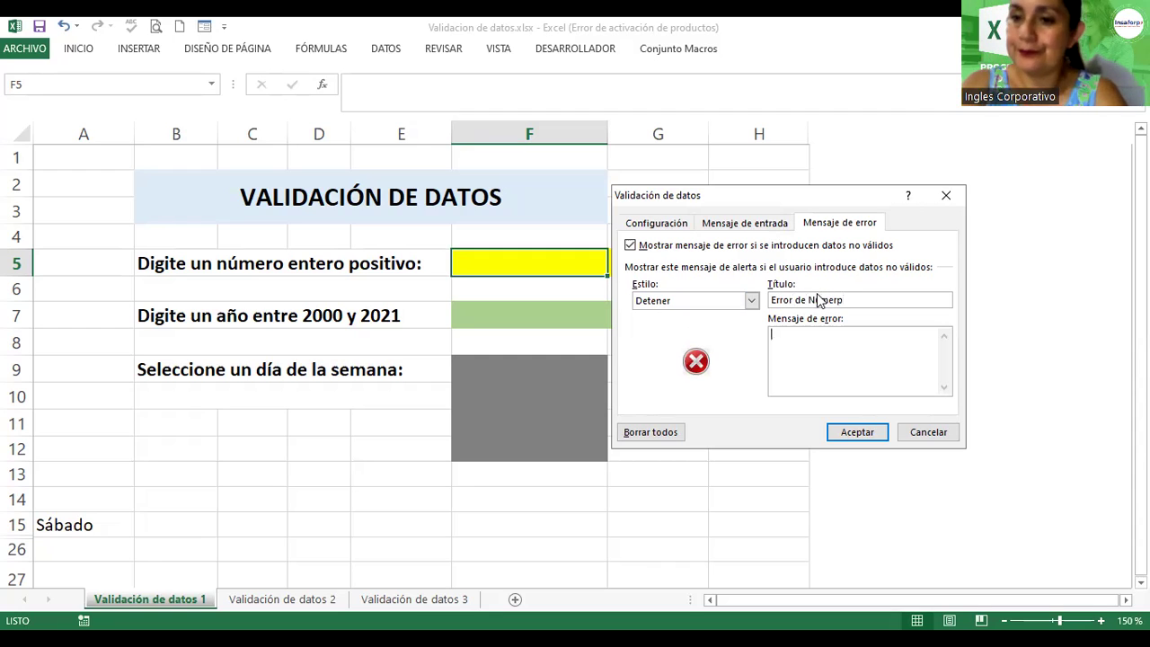
{"action": "key", "text": "BackSpace"}
{"action": "type", "text": "o"}
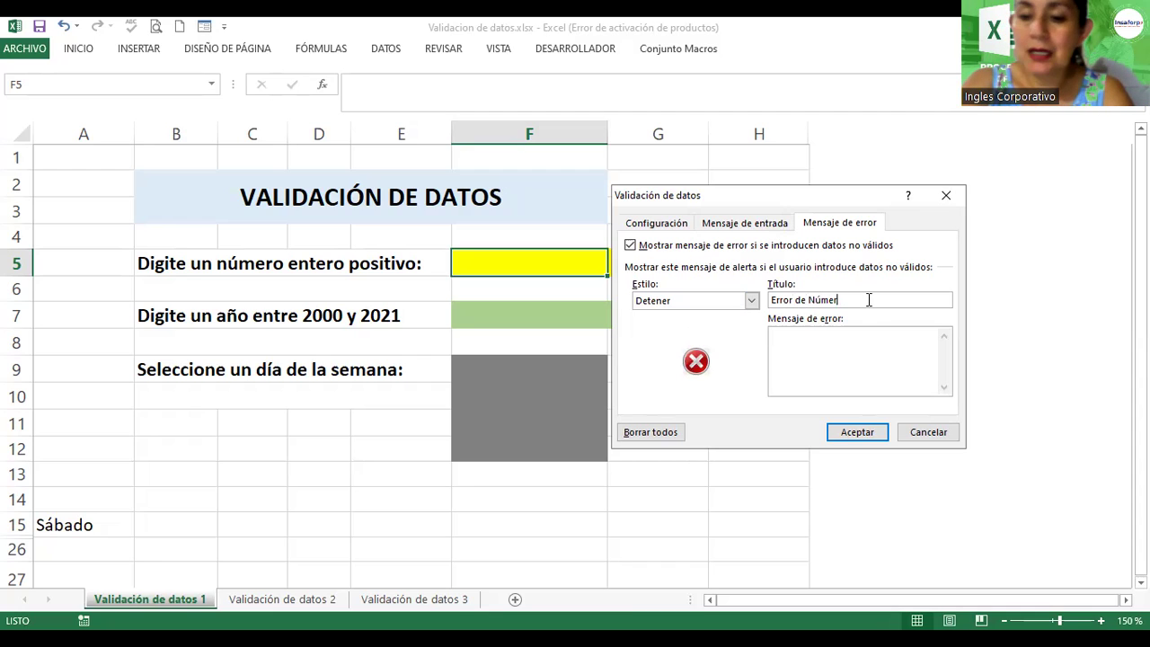
{"action": "left_click", "coordinate": [794, 362]}
{"action": "type", "text": "Valor ingreso inválido"}
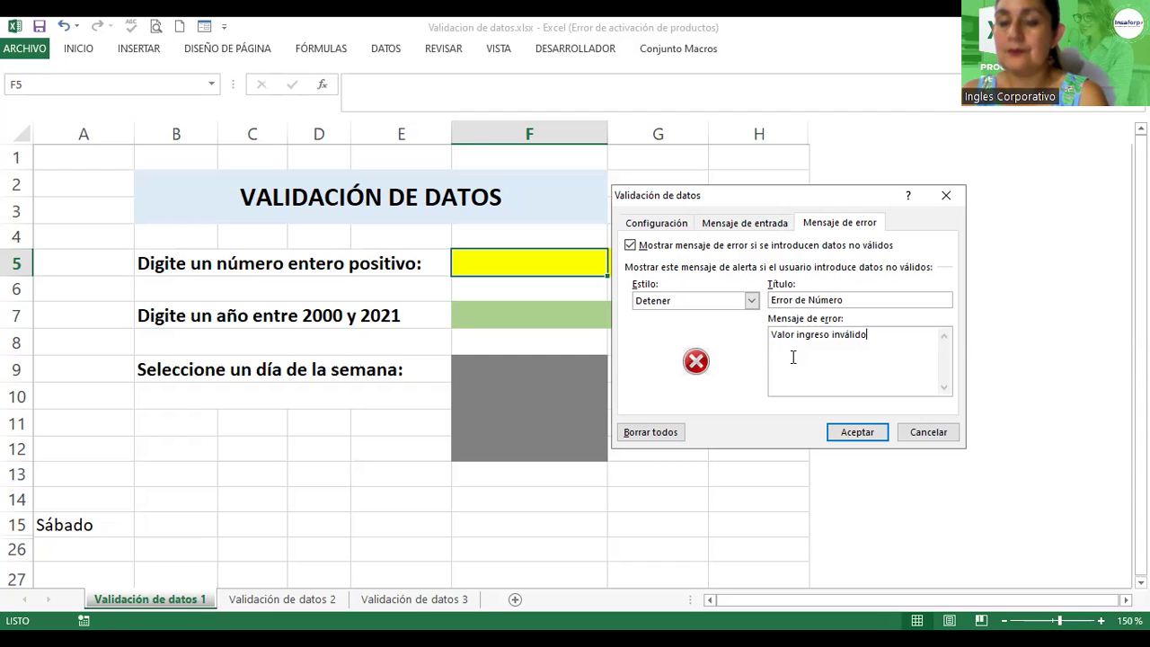
Step: Apply F5's rule and move on and off F5 to confirm its 'Número' input message appears
{"action": "left_click", "coordinate": [856, 432]}
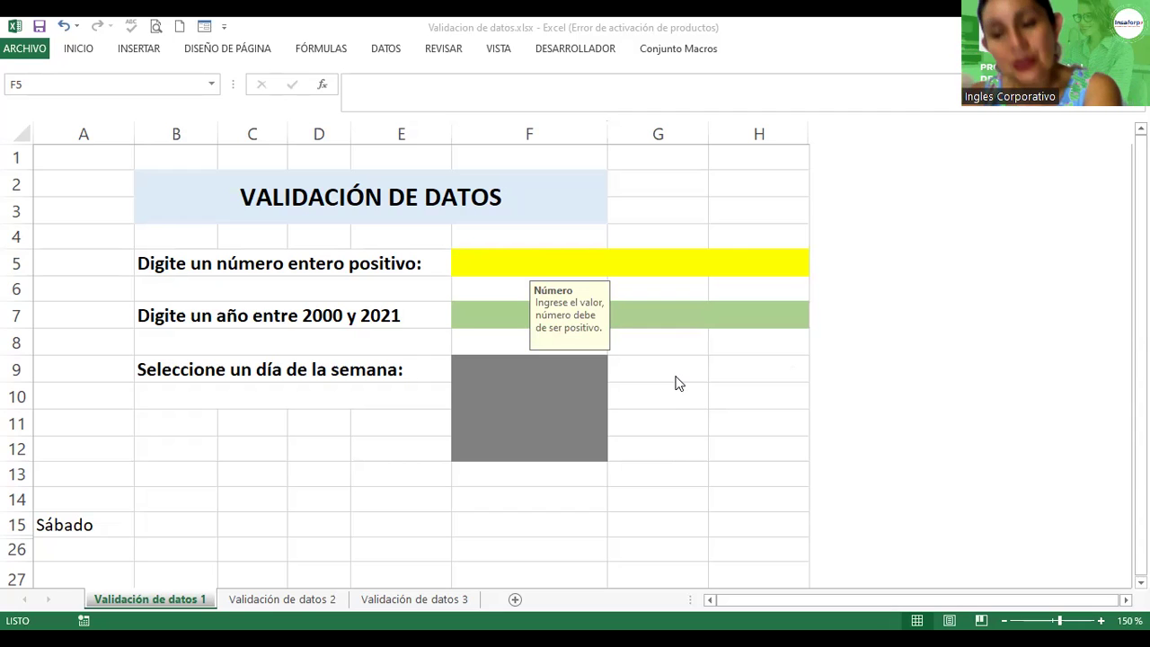
{"action": "left_click", "coordinate": [517, 264]}
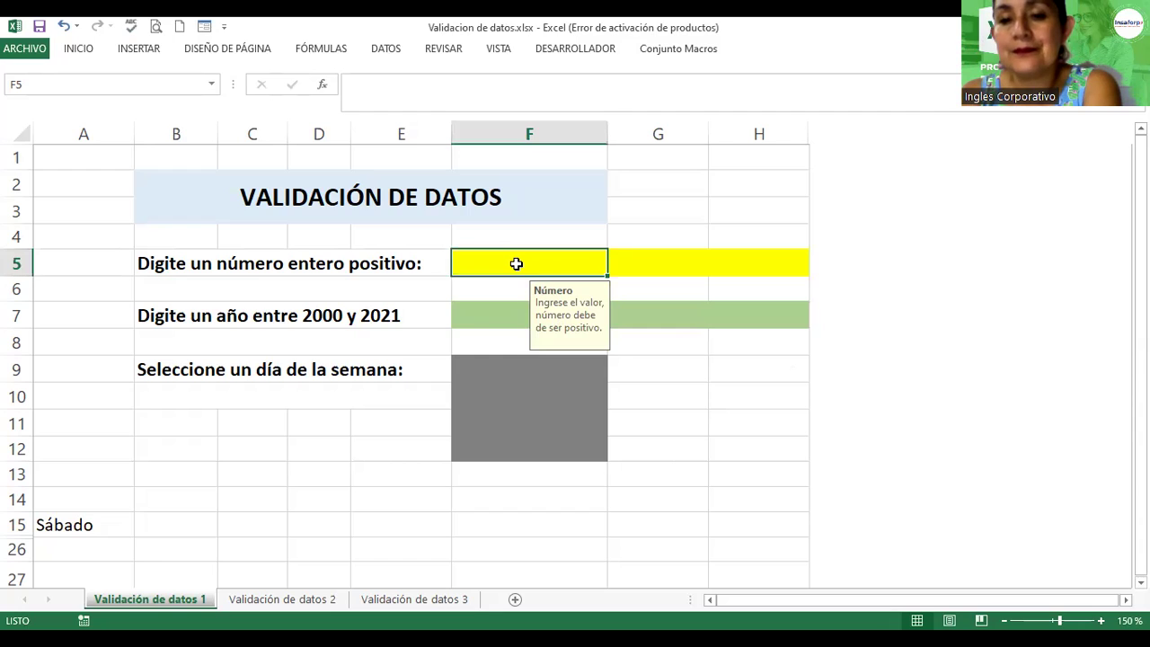
{"action": "left_click", "coordinate": [686, 263]}
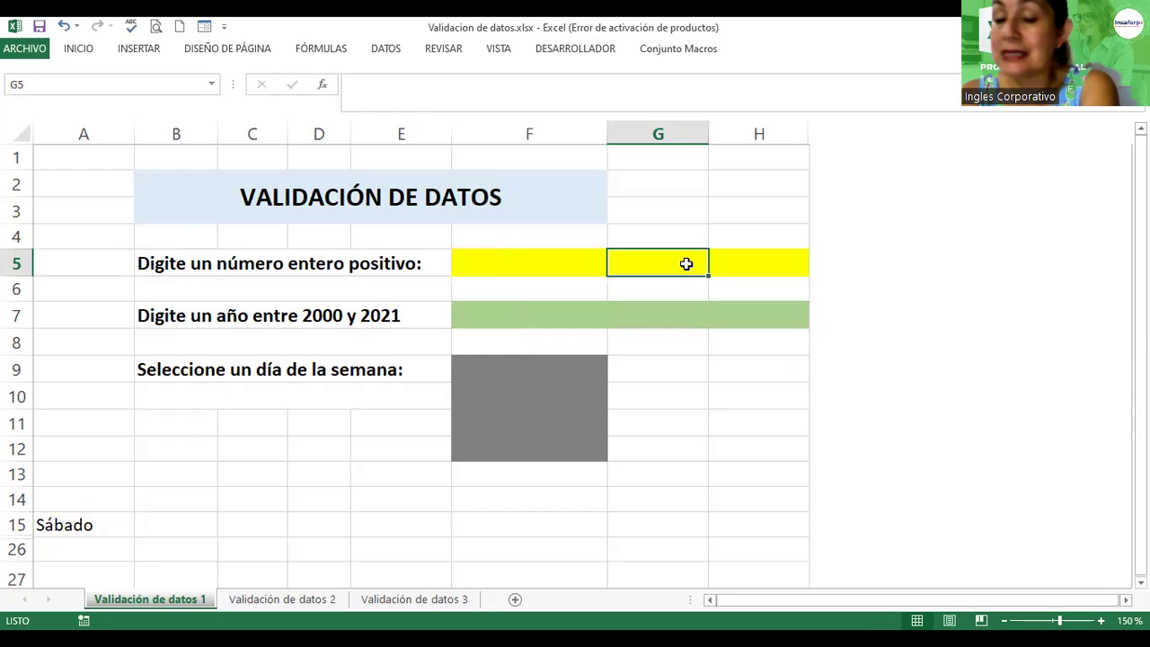
{"action": "key", "text": "Left"}
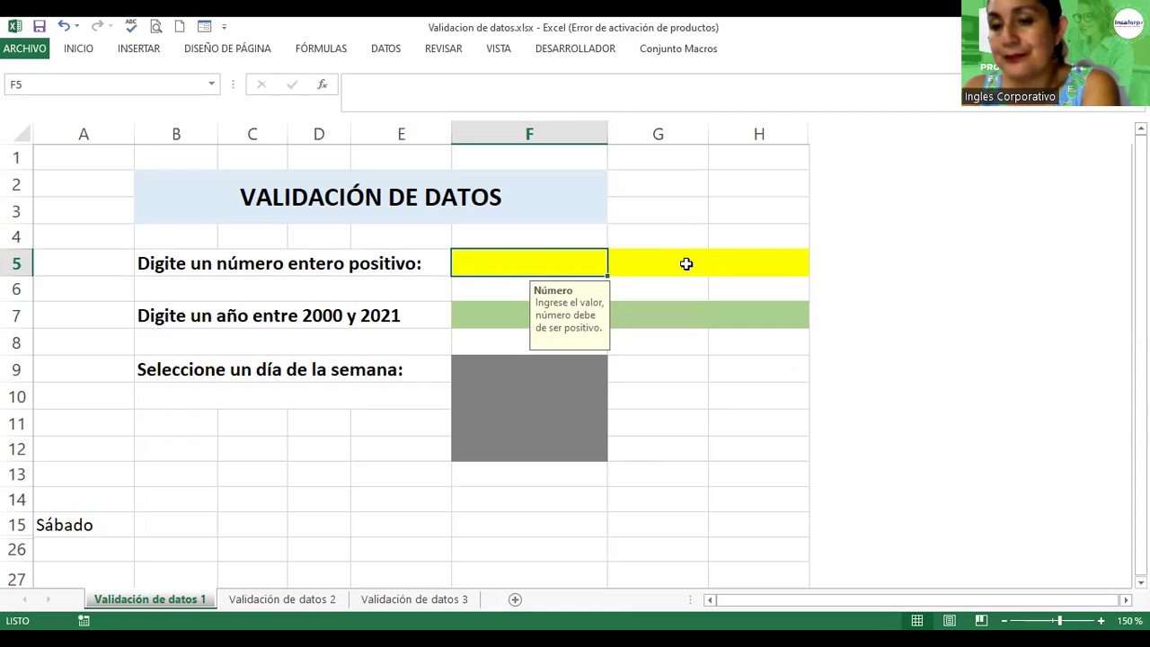
{"action": "key", "text": "Right"}
{"action": "key", "text": "Right"}
{"action": "key", "text": "Up"}
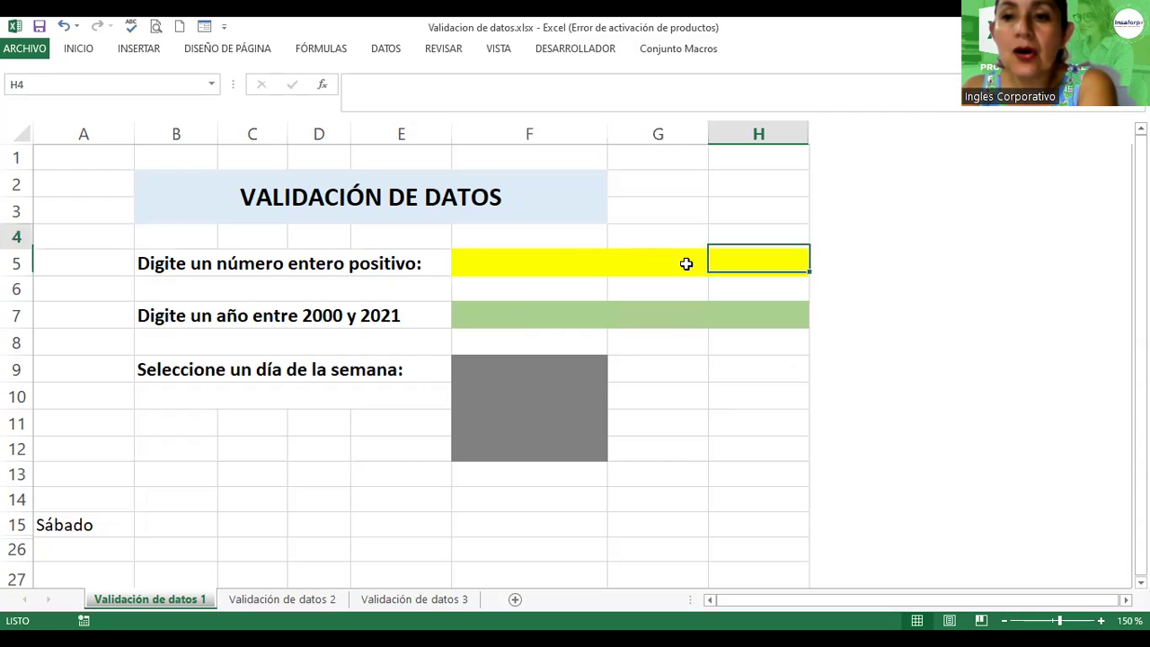
{"action": "key", "text": "Up"}
{"action": "key", "text": "Up"}
{"action": "key", "text": "Left"}
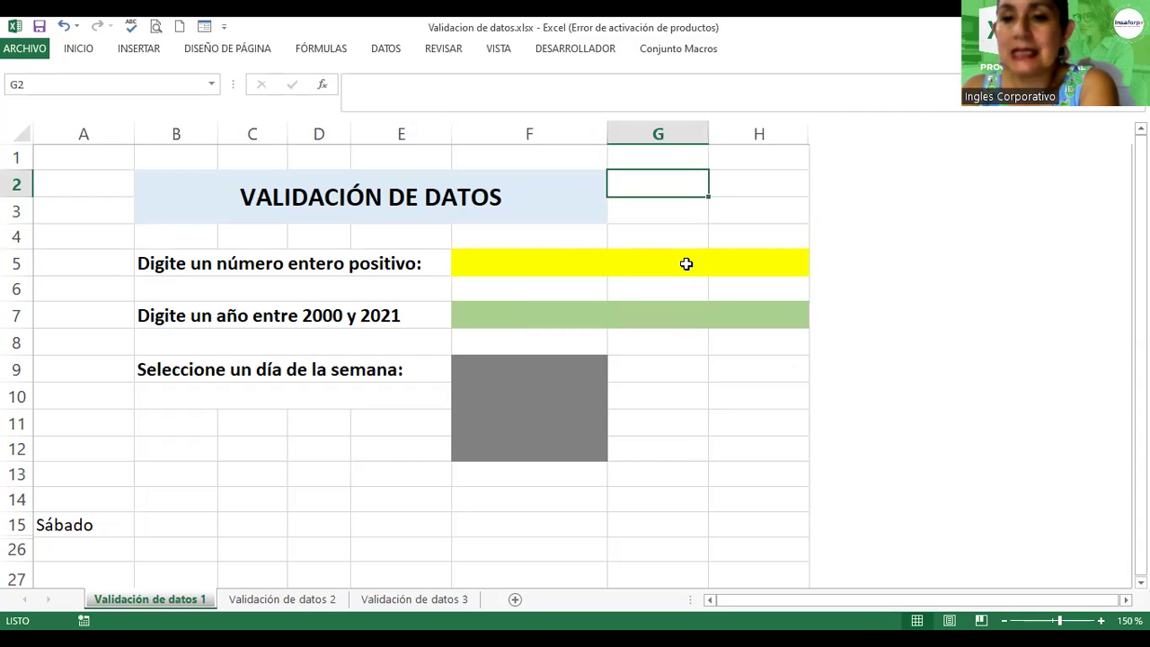
{"action": "key", "text": "Up"}
{"action": "key", "text": "Left"}
{"action": "key", "text": "Down"}
{"action": "key", "text": "Down"}
{"action": "key", "text": "Down"}
{"action": "key", "text": "Down"}
{"action": "key", "text": "Up"}
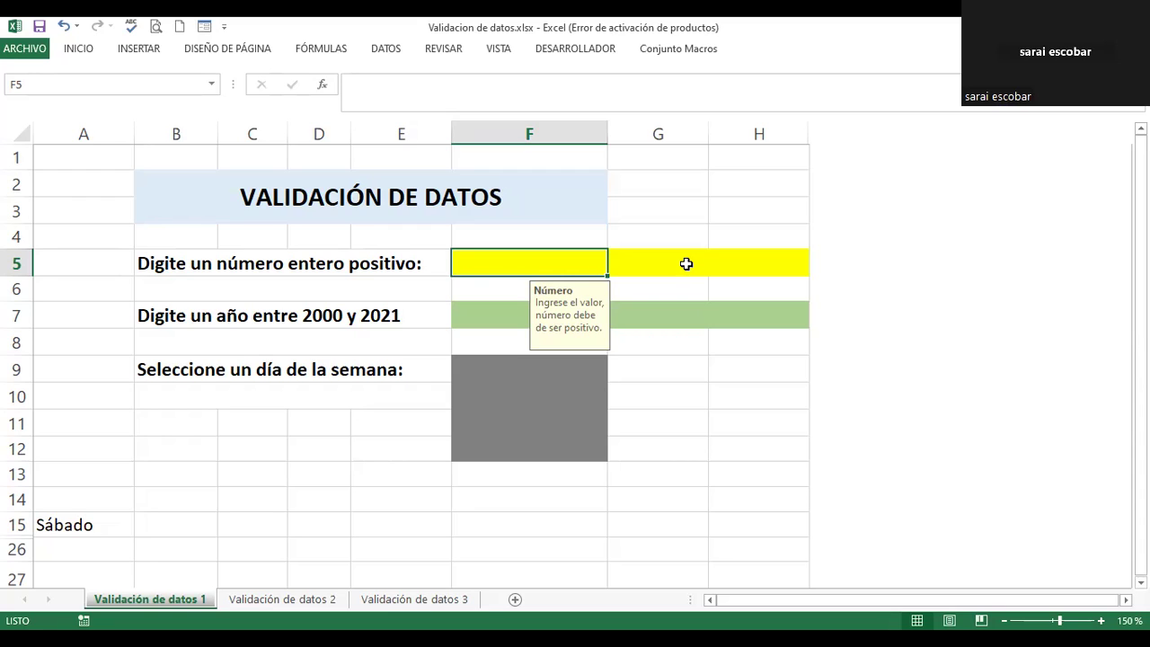
{"action": "left_click", "coordinate": [381, 49]}
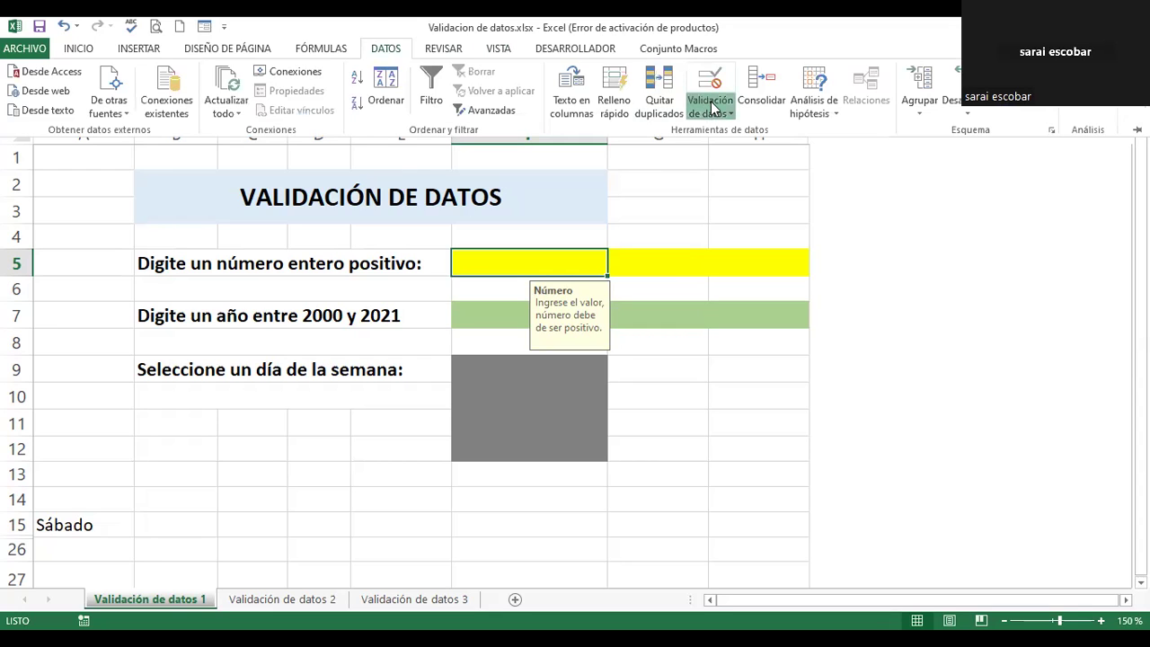
{"action": "left_click", "coordinate": [710, 111]}
{"action": "left_click", "coordinate": [728, 132]}
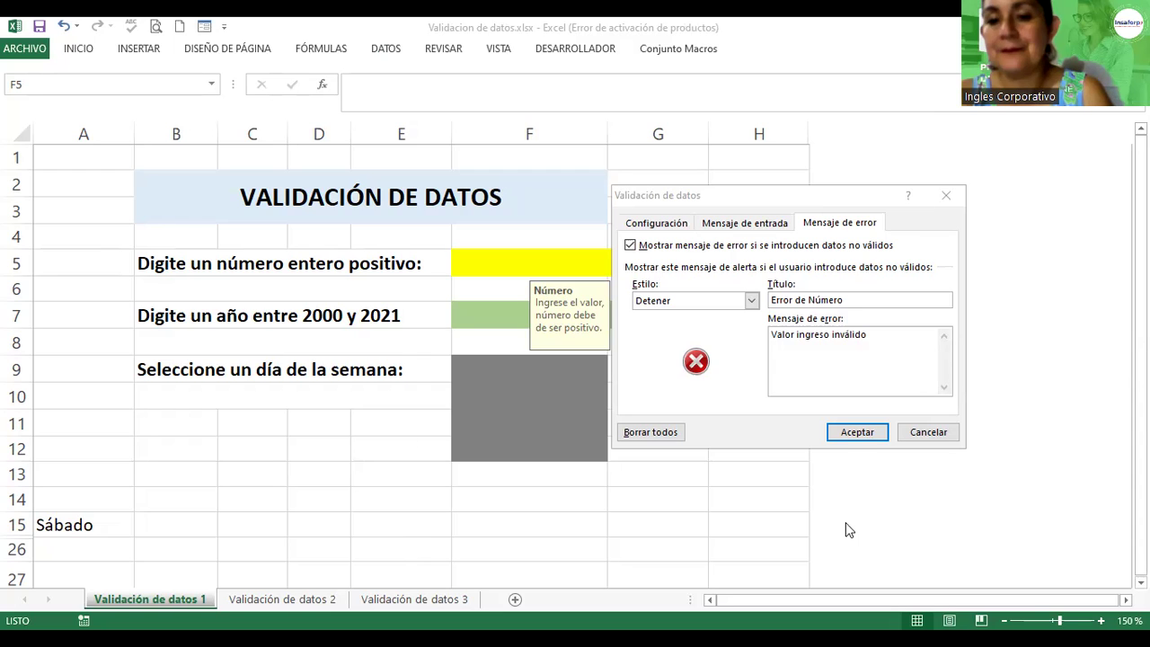
Step: Close the validation dialog unchanged and select cells around F5 and the title
{"action": "left_click", "coordinate": [851, 434]}
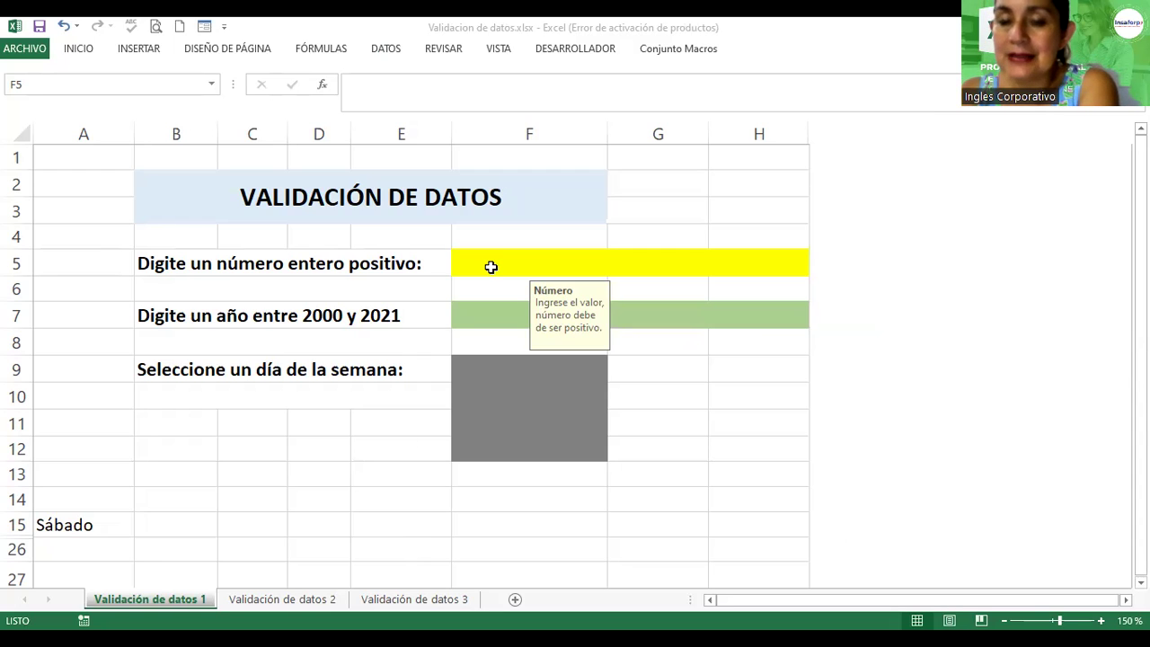
{"action": "left_click", "coordinate": [490, 267]}
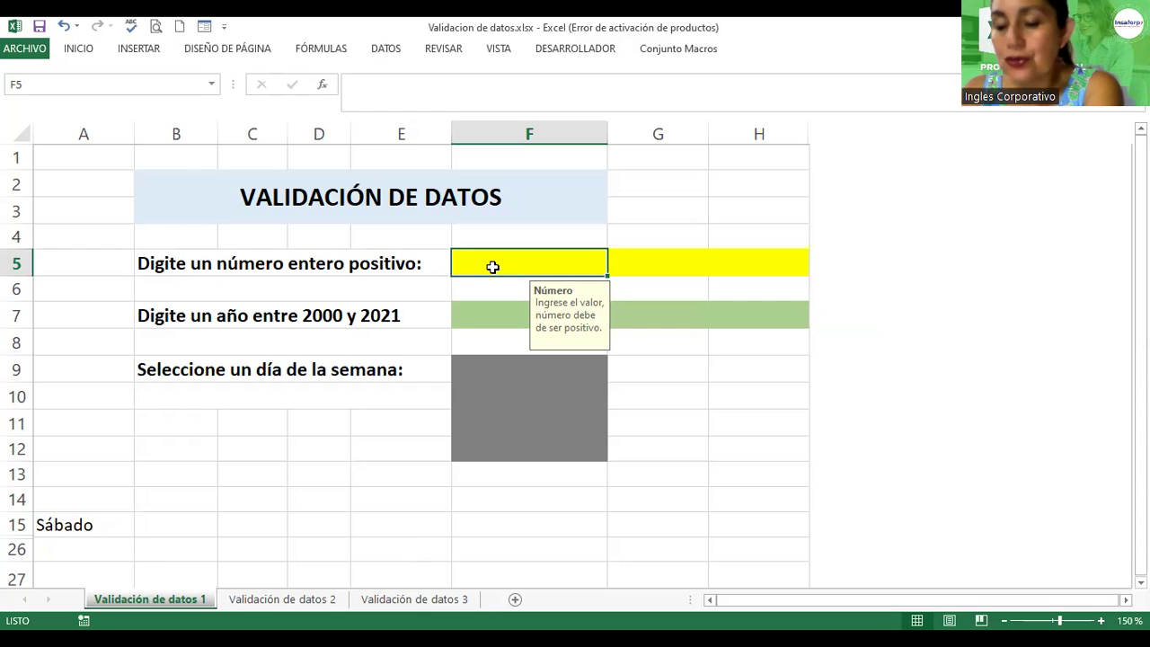
{"action": "left_click_drag", "start_coordinate": [492, 266], "coordinate": [639, 254]}
{"action": "left_click", "coordinate": [627, 212]}
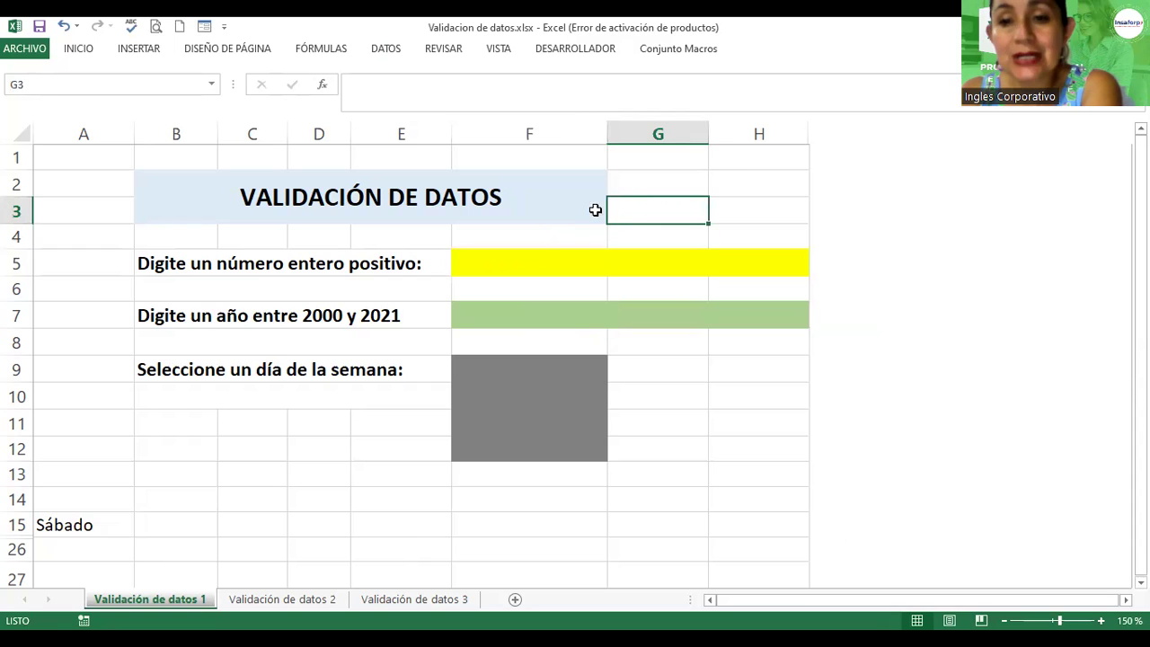
{"action": "left_click", "coordinate": [470, 198]}
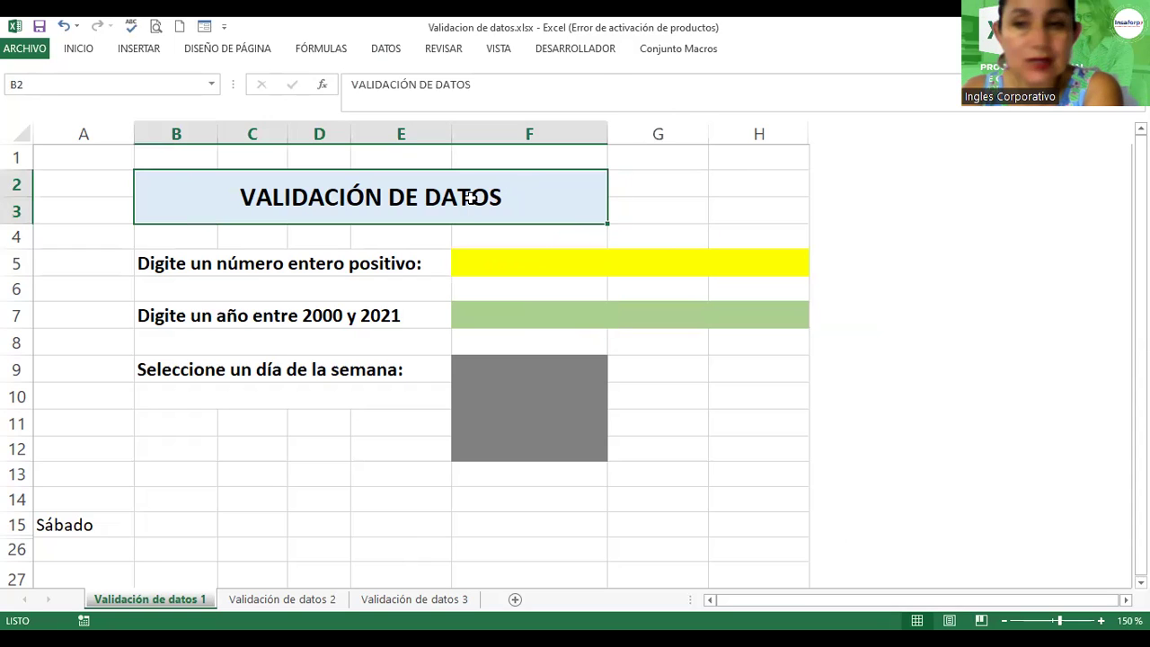
Step: Enter 9 in F5, then start typing -25 there to test the rule
{"action": "left_click", "coordinate": [510, 265]}
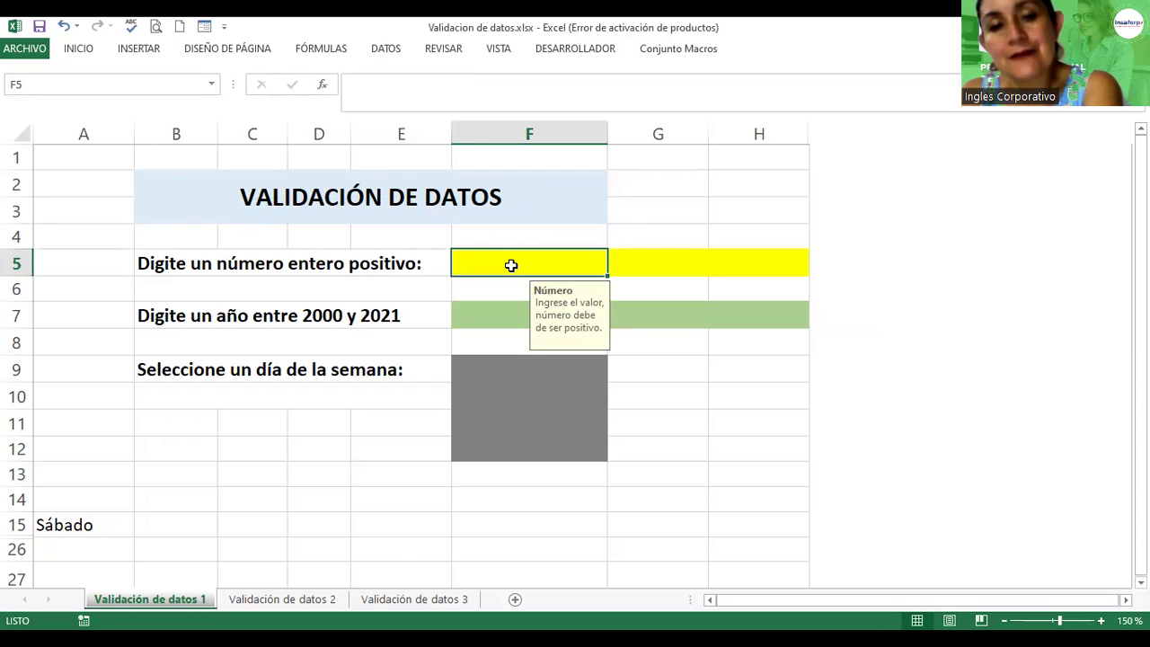
{"action": "type", "text": "9"}
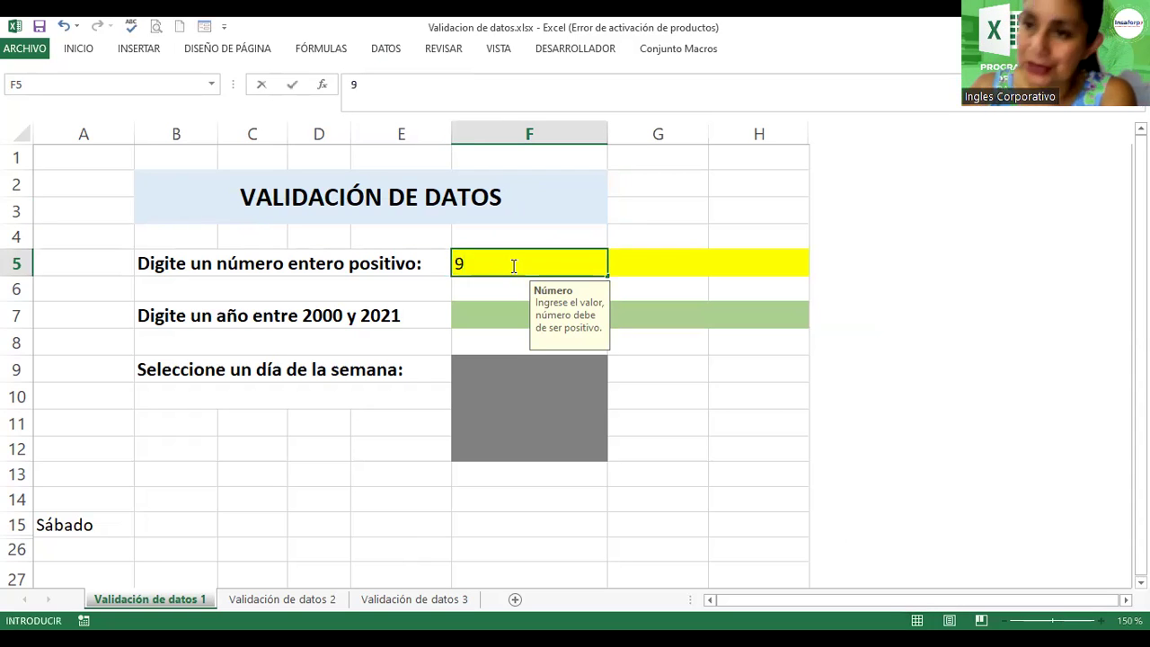
{"action": "key", "text": "Return"}
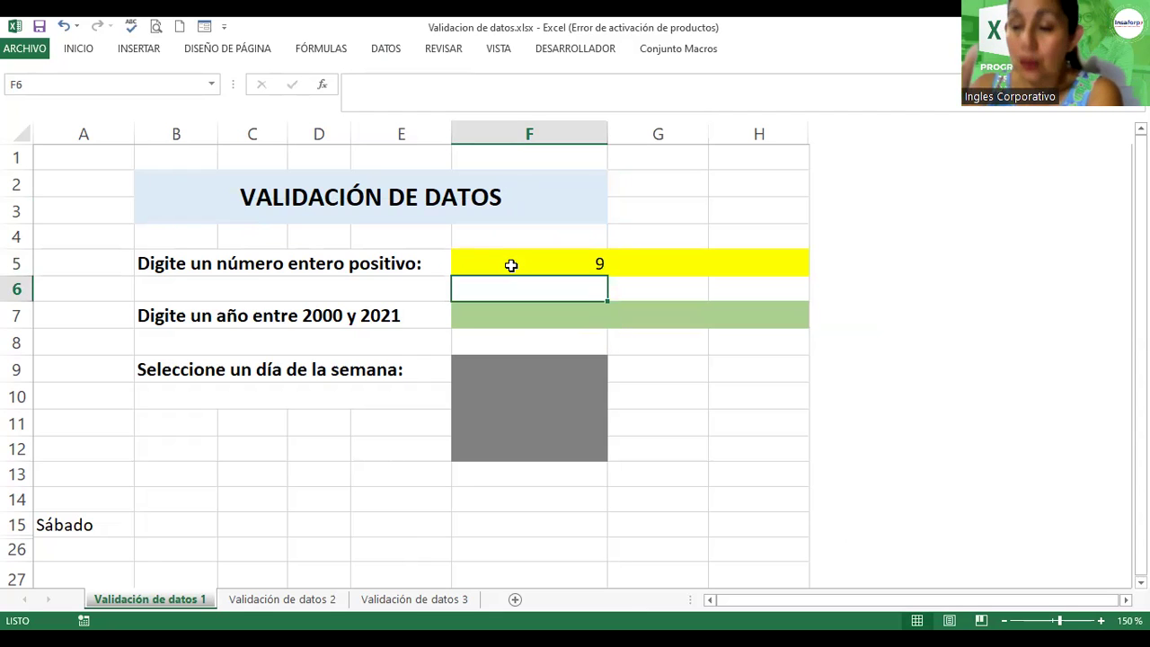
{"action": "left_click", "coordinate": [511, 265]}
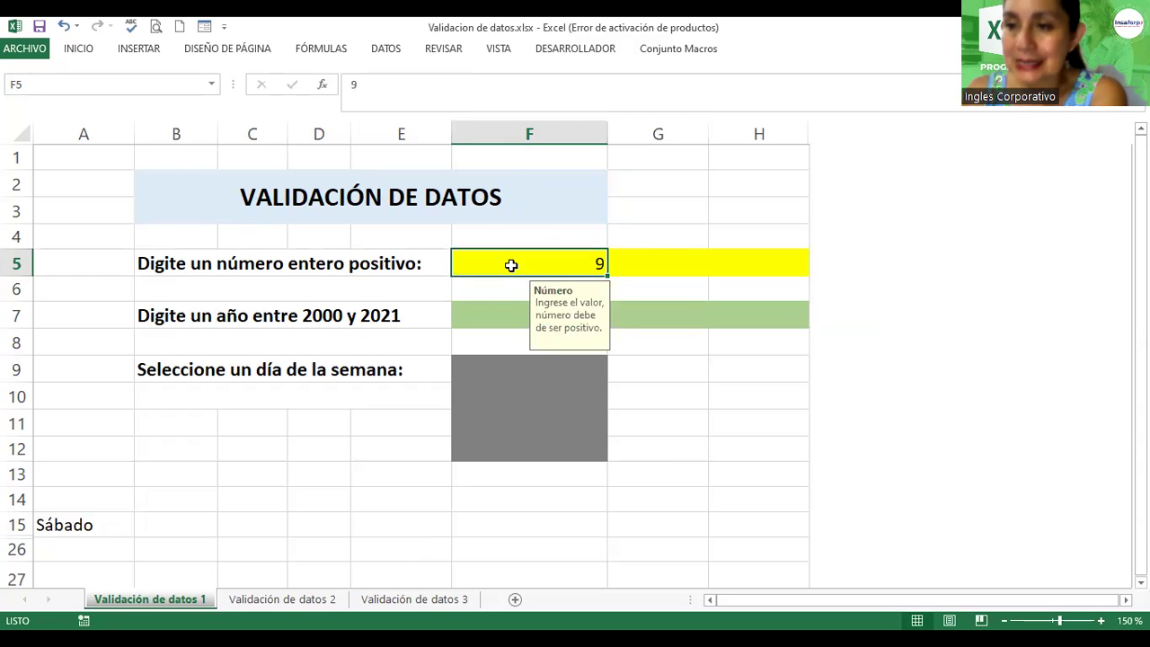
{"action": "type", "text": "-25"}
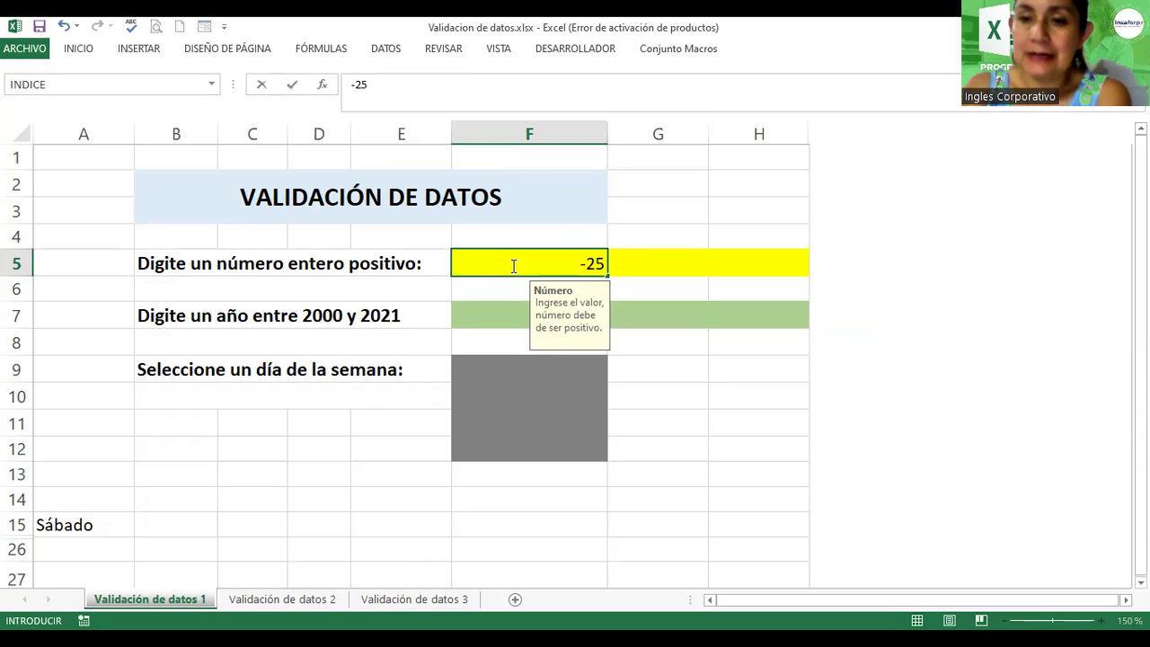
Step: Submit -25 in F5, retry after the 'Error de Número' rejection, and enter 10 instead
{"action": "key", "text": "Return"}
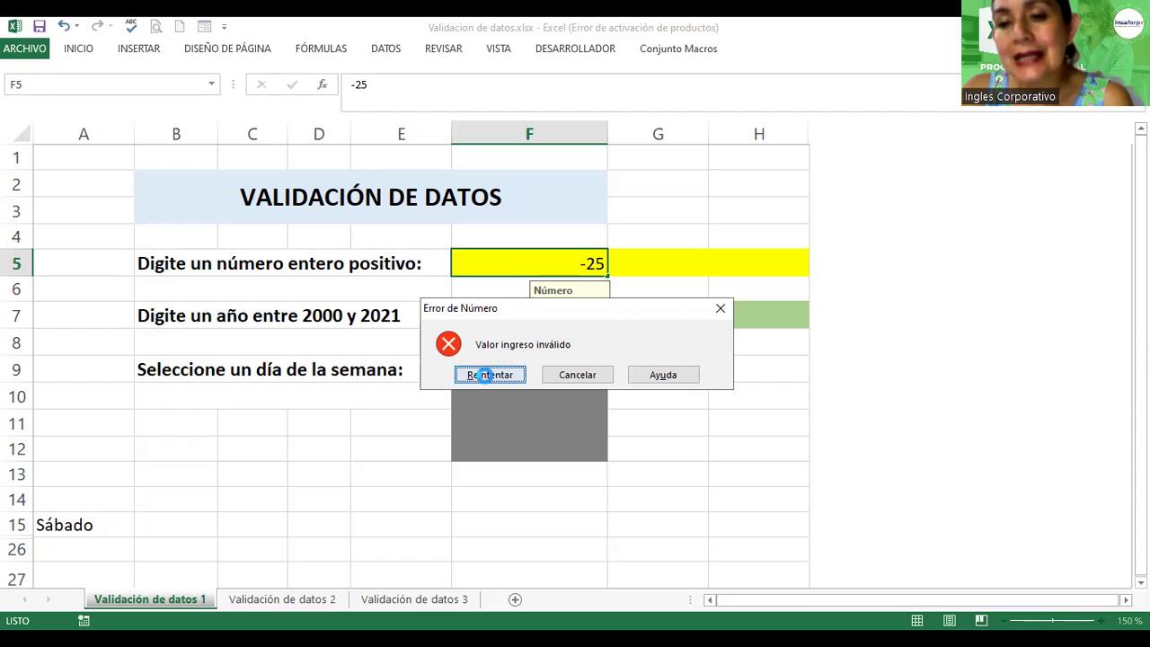
{"action": "left_click", "coordinate": [490, 375]}
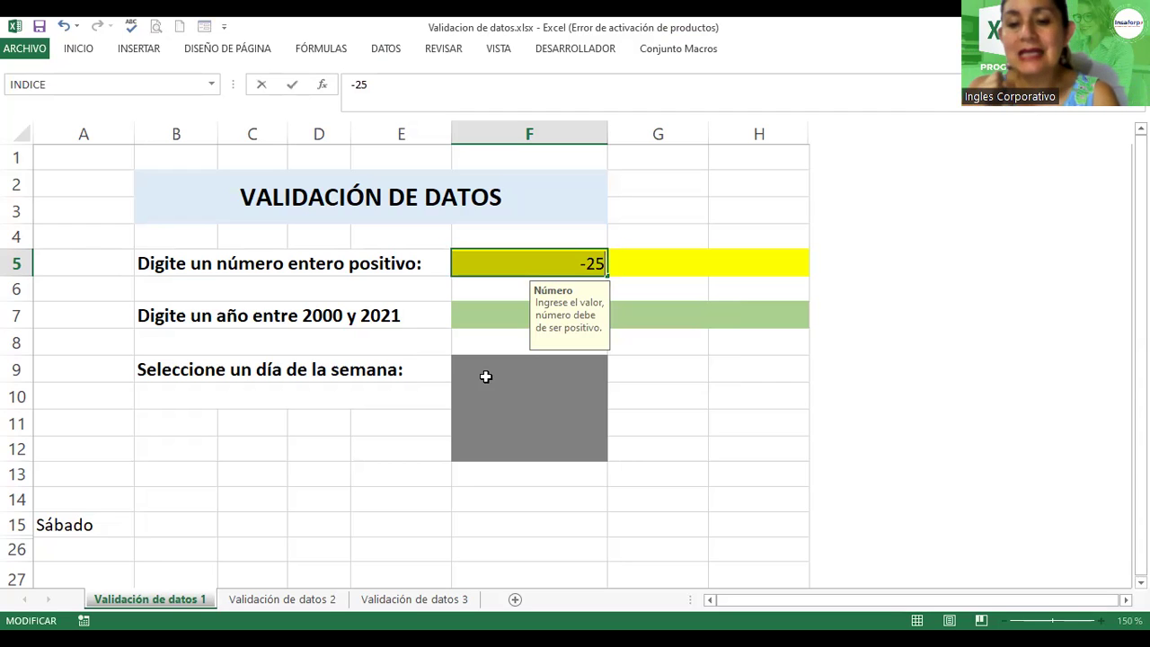
{"action": "type", "text": "10"}
{"action": "key", "text": "Return"}
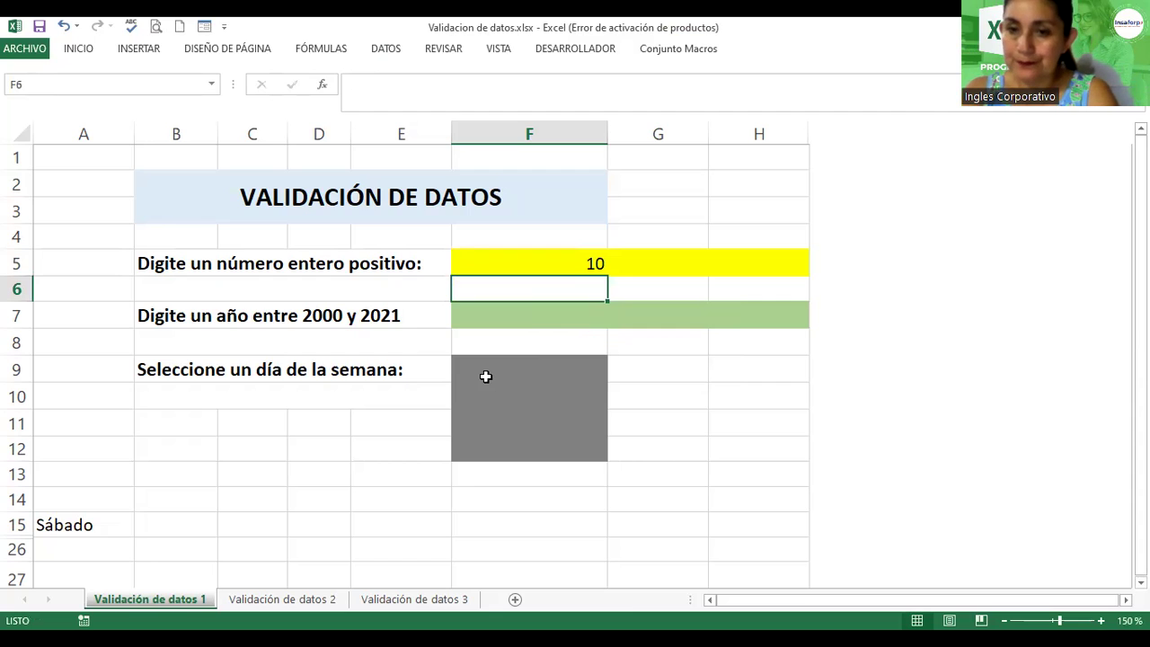
{"action": "left_click", "coordinate": [649, 265]}
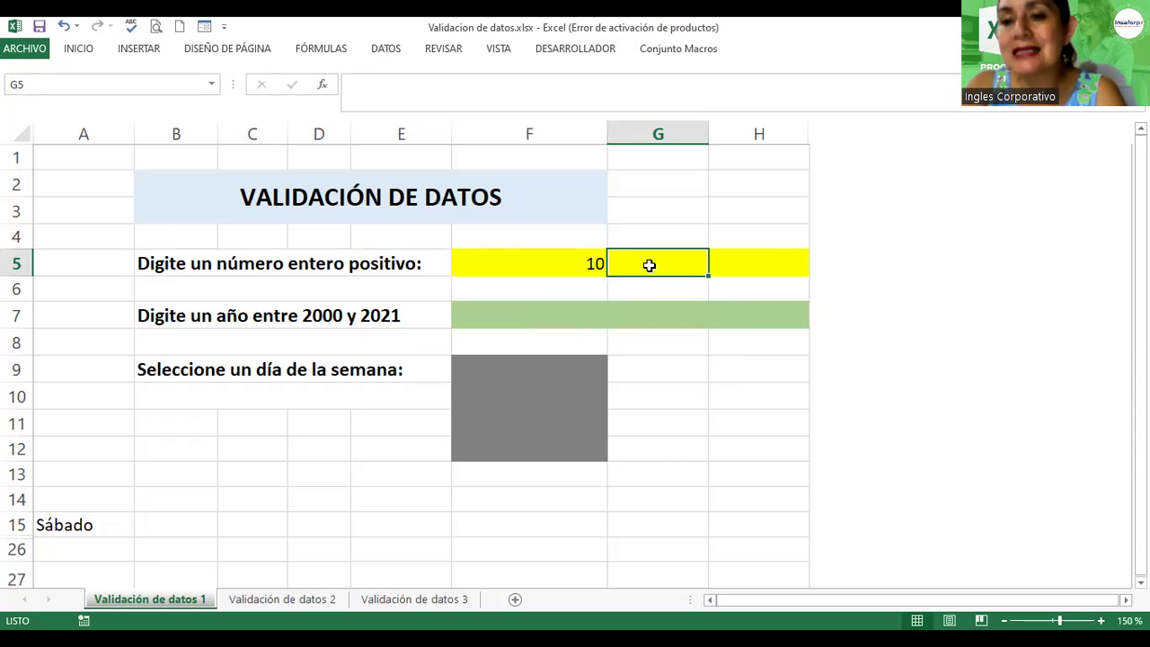
Step: Select G5:H5 and set its validation to Número entero, mayor que
{"action": "left_click_drag", "start_coordinate": [649, 265], "coordinate": [735, 261]}
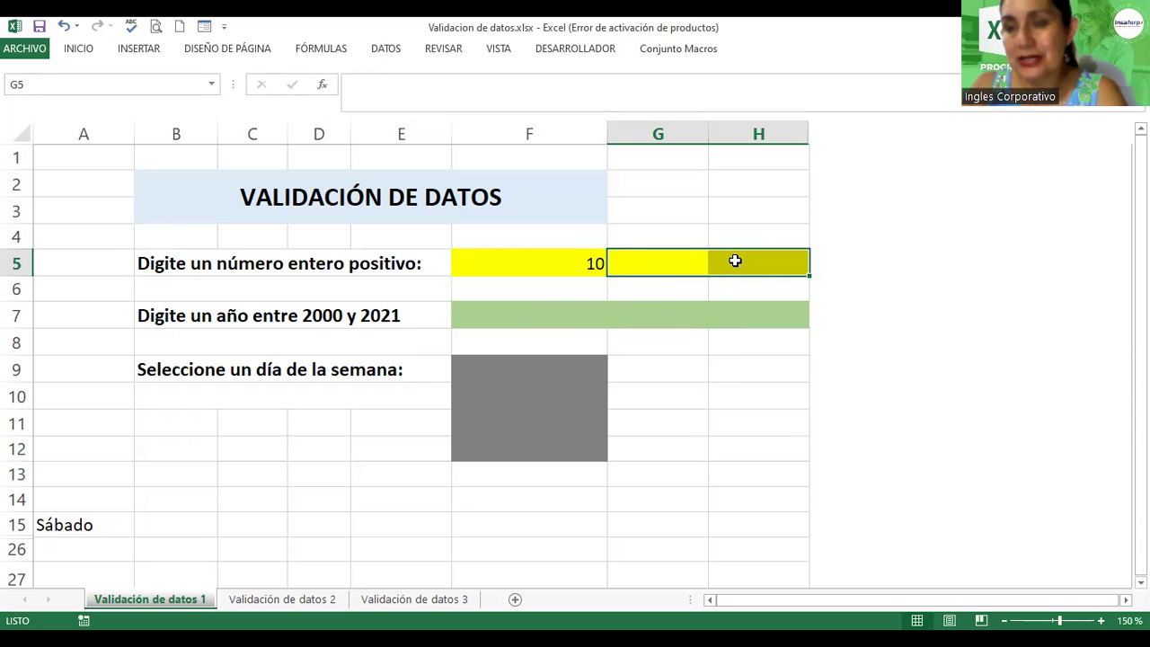
{"action": "left_click", "coordinate": [387, 49]}
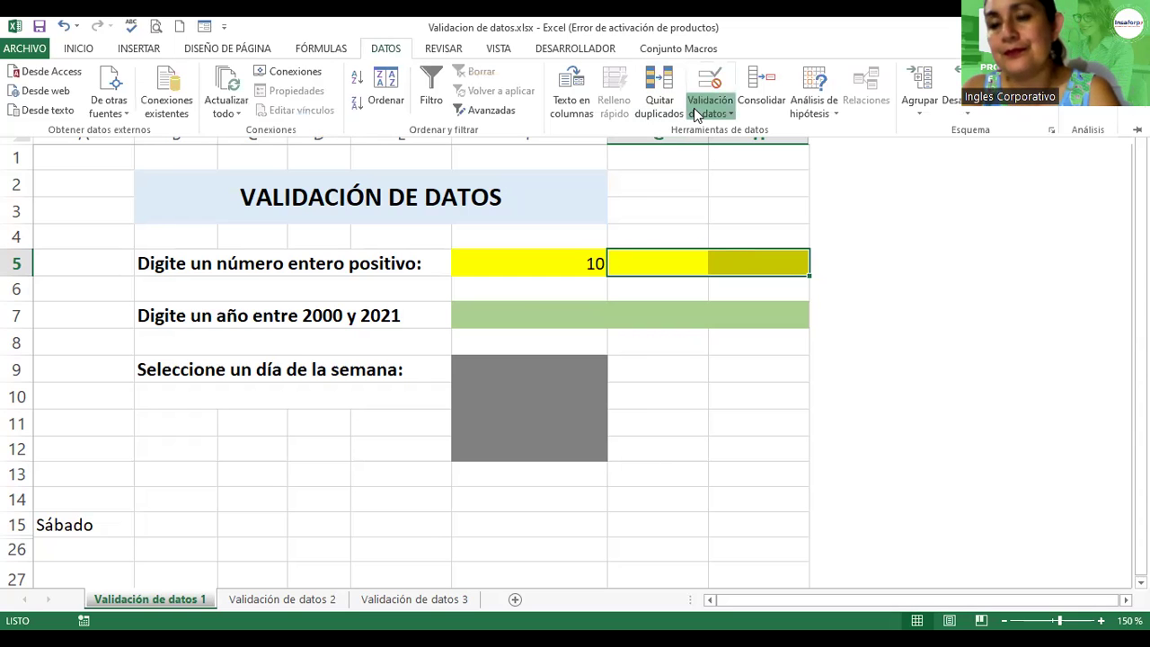
{"action": "left_click", "coordinate": [708, 144]}
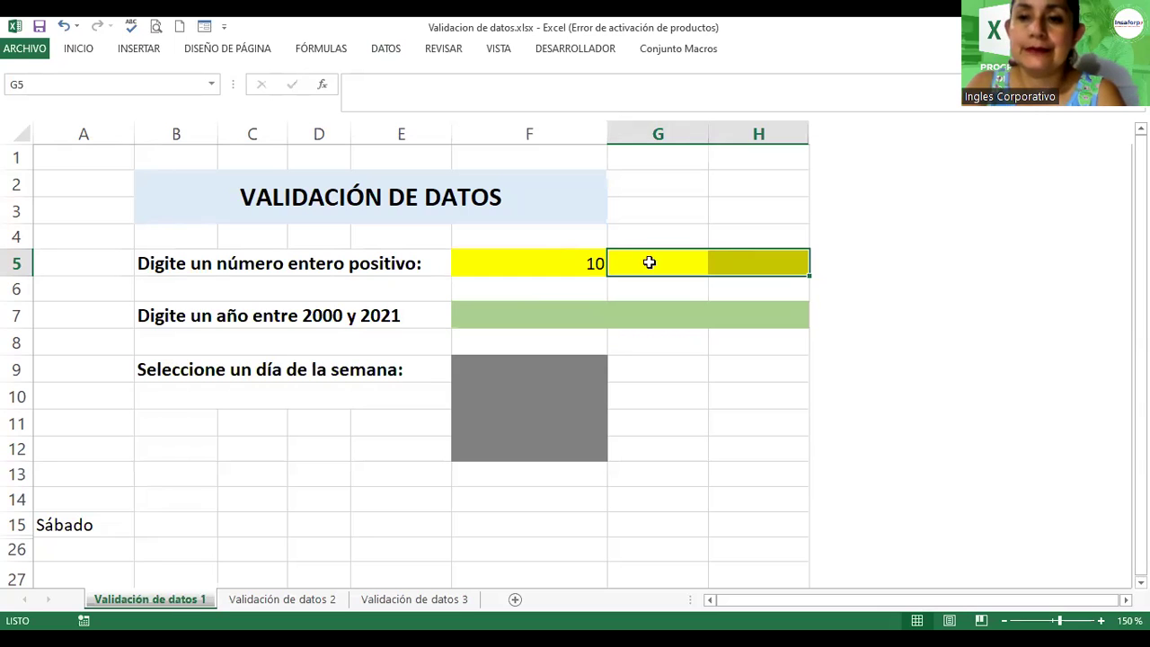
{"action": "left_click", "coordinate": [385, 48]}
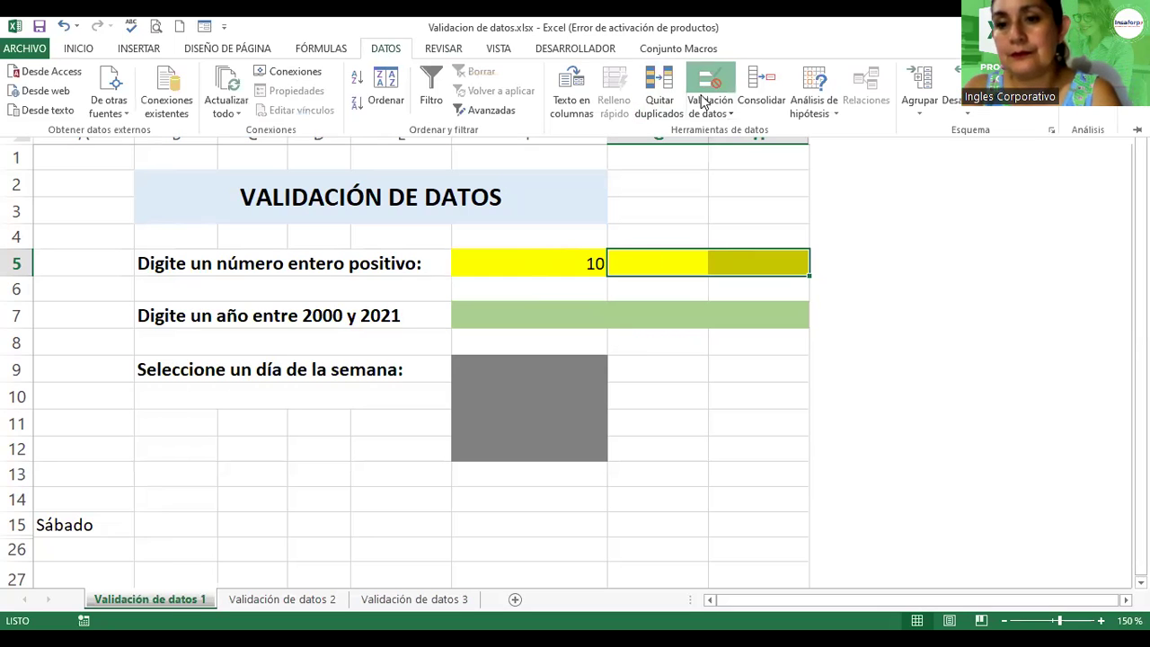
{"action": "left_click", "coordinate": [653, 223]}
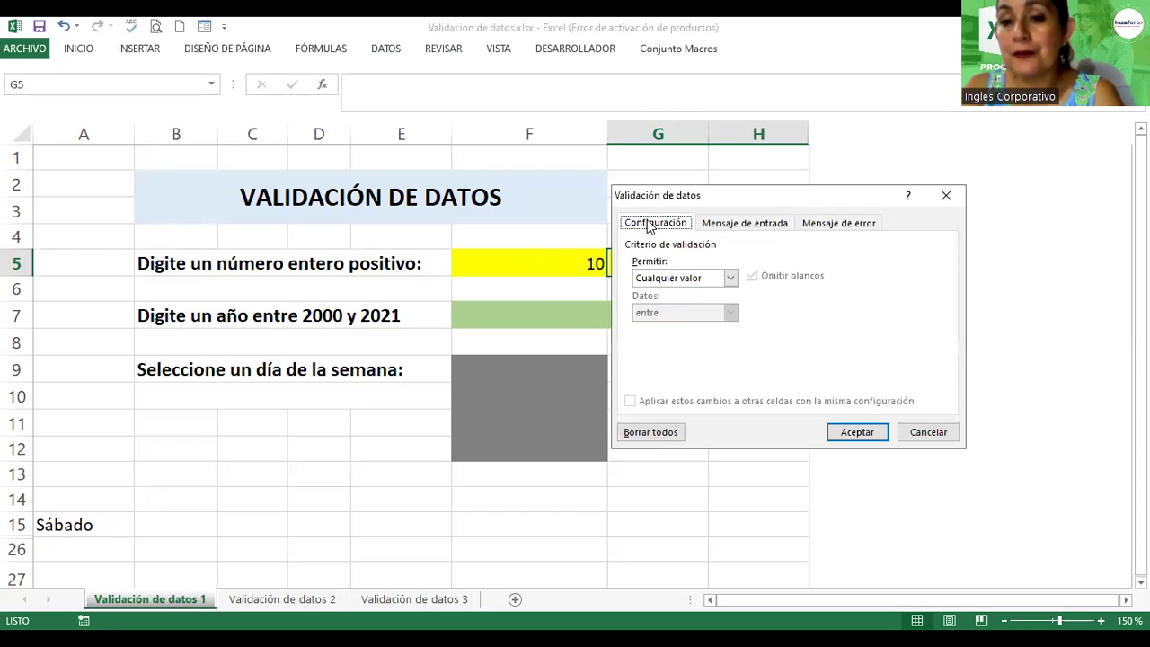
{"action": "left_click", "coordinate": [669, 278]}
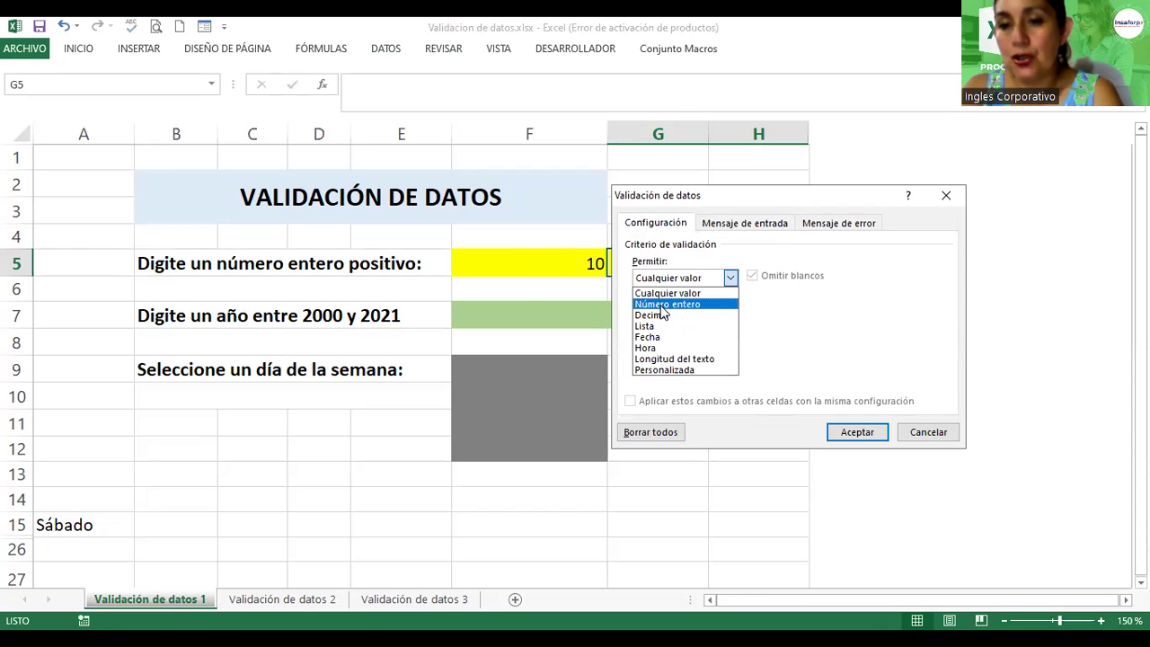
{"action": "left_click", "coordinate": [660, 306]}
{"action": "left_click", "coordinate": [670, 311]}
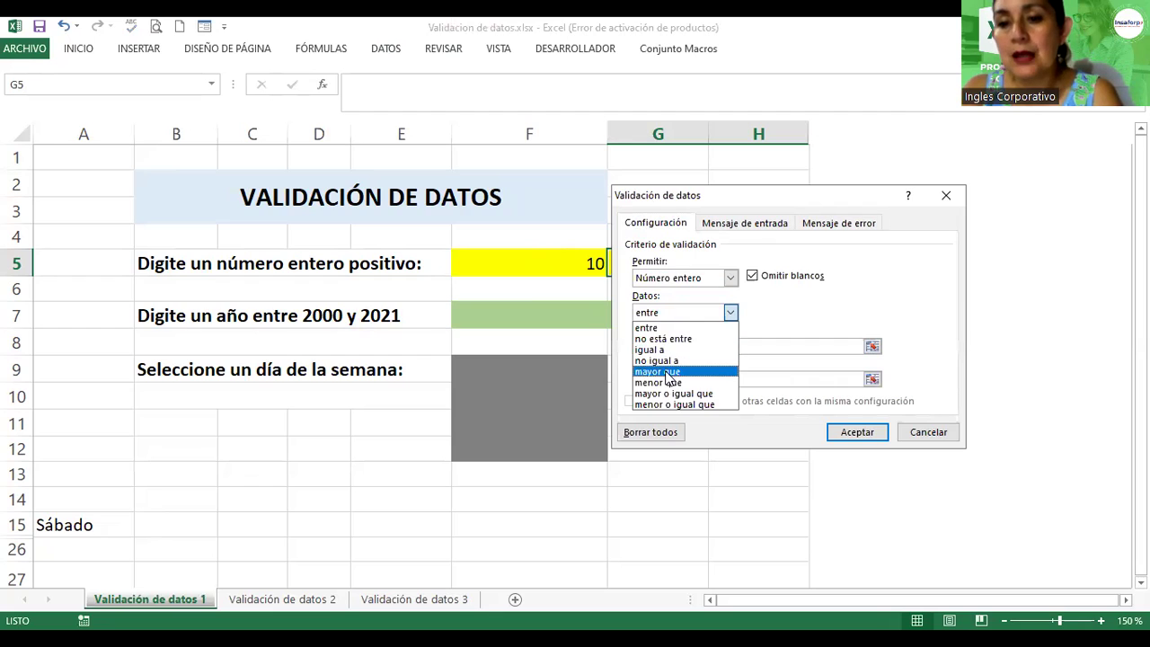
{"action": "left_click", "coordinate": [668, 372]}
{"action": "left_click", "coordinate": [670, 347]}
Step: Set Mínimo to 0 and add the 'Número' input message 'Ingrese un número positivo'
{"action": "type", "text": "0"}
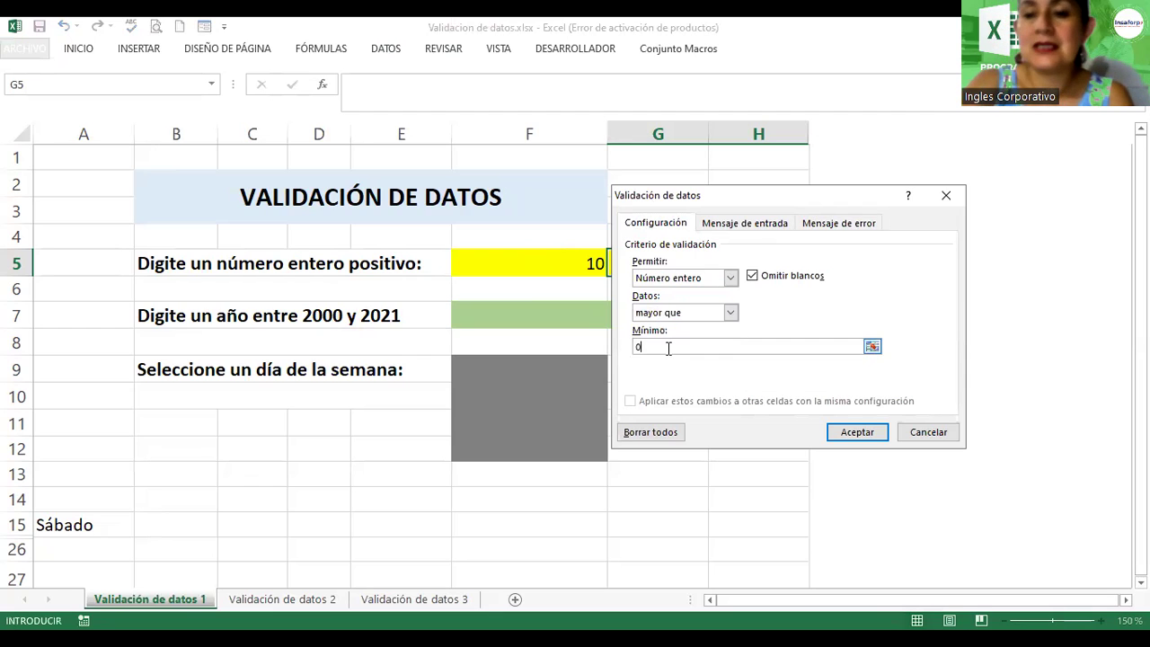
{"action": "left_click", "coordinate": [737, 224]}
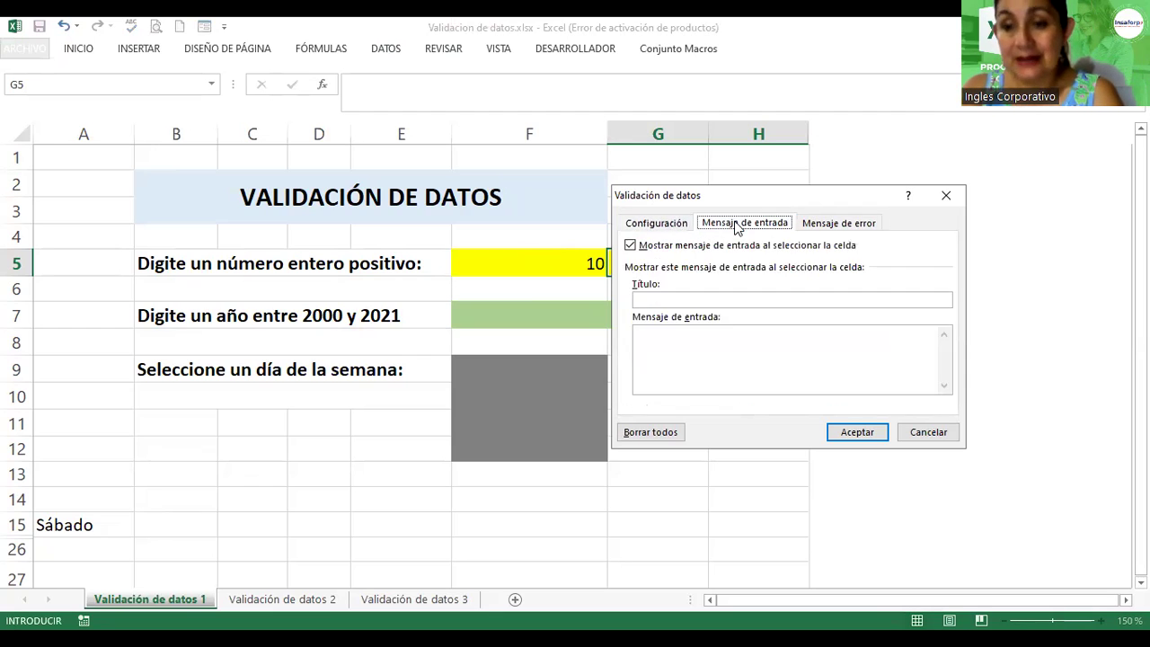
{"action": "left_click", "coordinate": [698, 300]}
{"action": "type", "text": "N"}
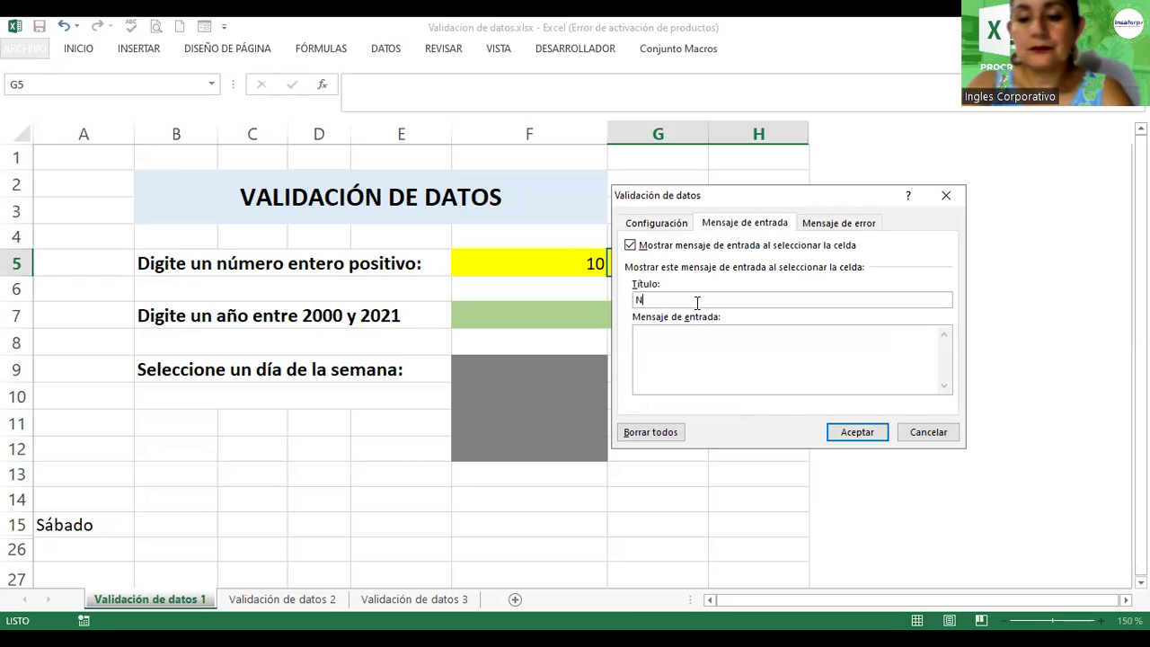
{"action": "type", "text": "úmero"}
{"action": "key", "text": "Tab"}
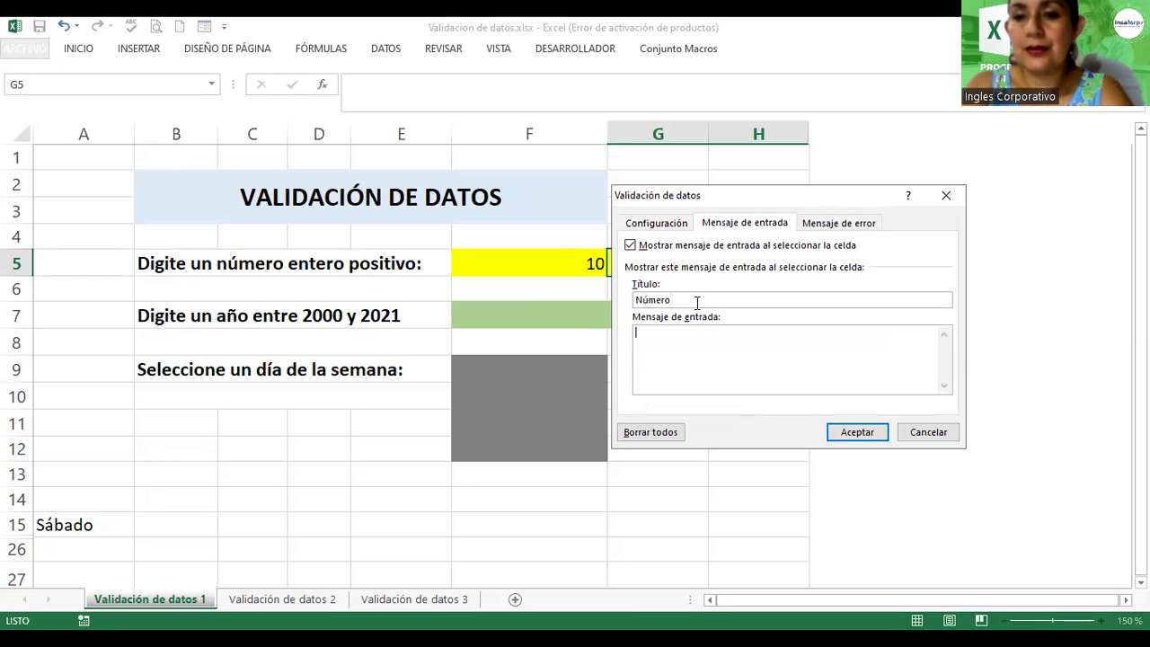
{"action": "type", "text": "Ingrese "}
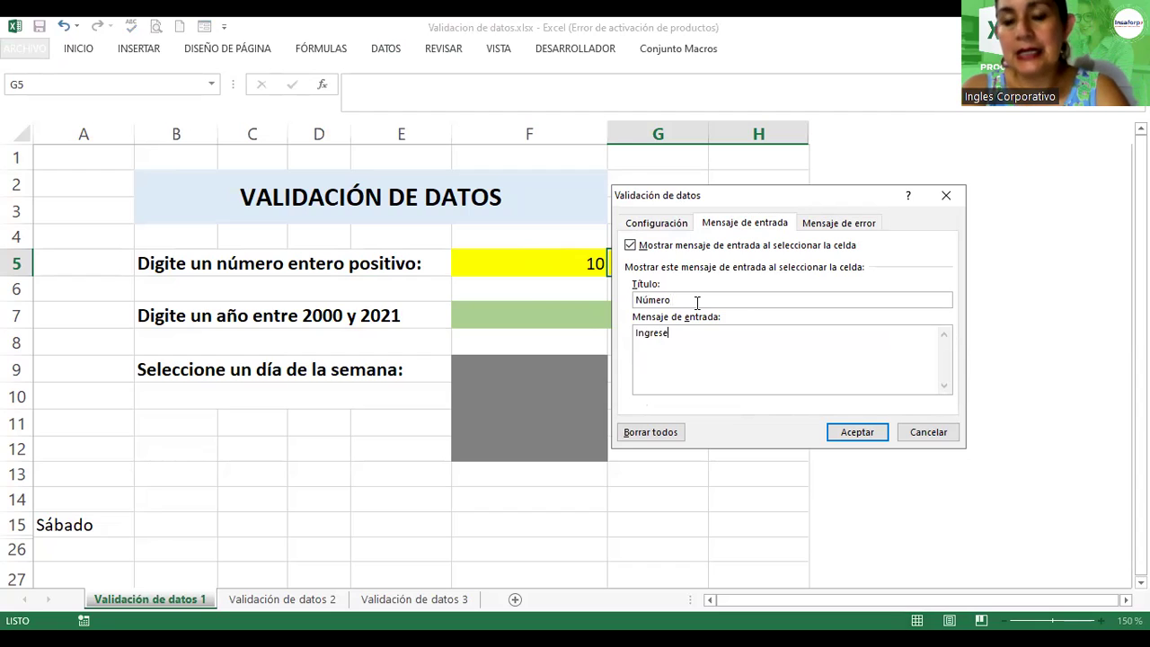
{"action": "type", "text": "un número p´s"}
{"action": "key", "text": "BackSpace"}
{"action": "key", "text": "BackSpace"}
{"action": "type", "text": "ositivo"}
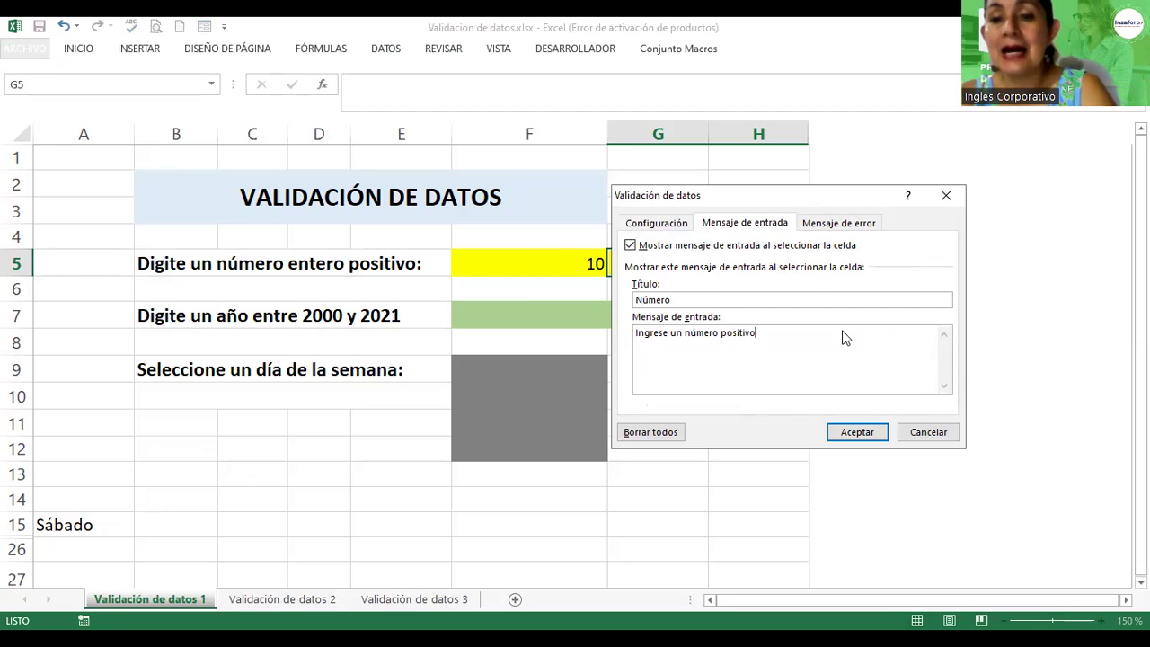
{"action": "left_click_drag", "start_coordinate": [841, 207], "coordinate": [842, 321]}
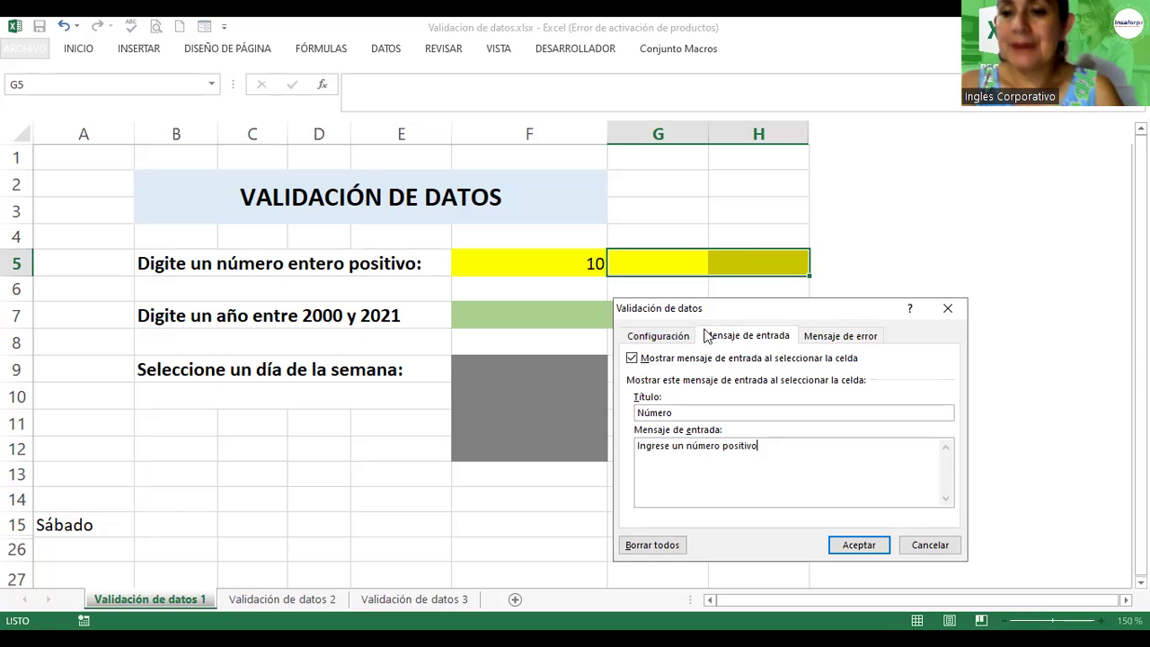
{"action": "left_click", "coordinate": [665, 336]}
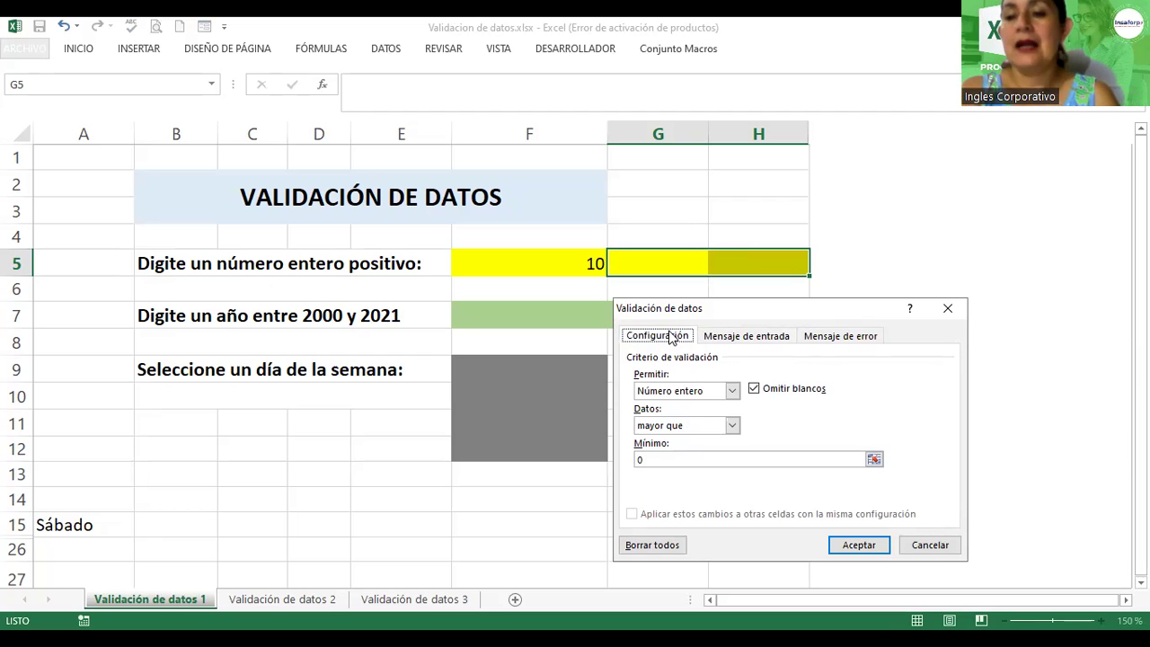
{"action": "left_click", "coordinate": [742, 338]}
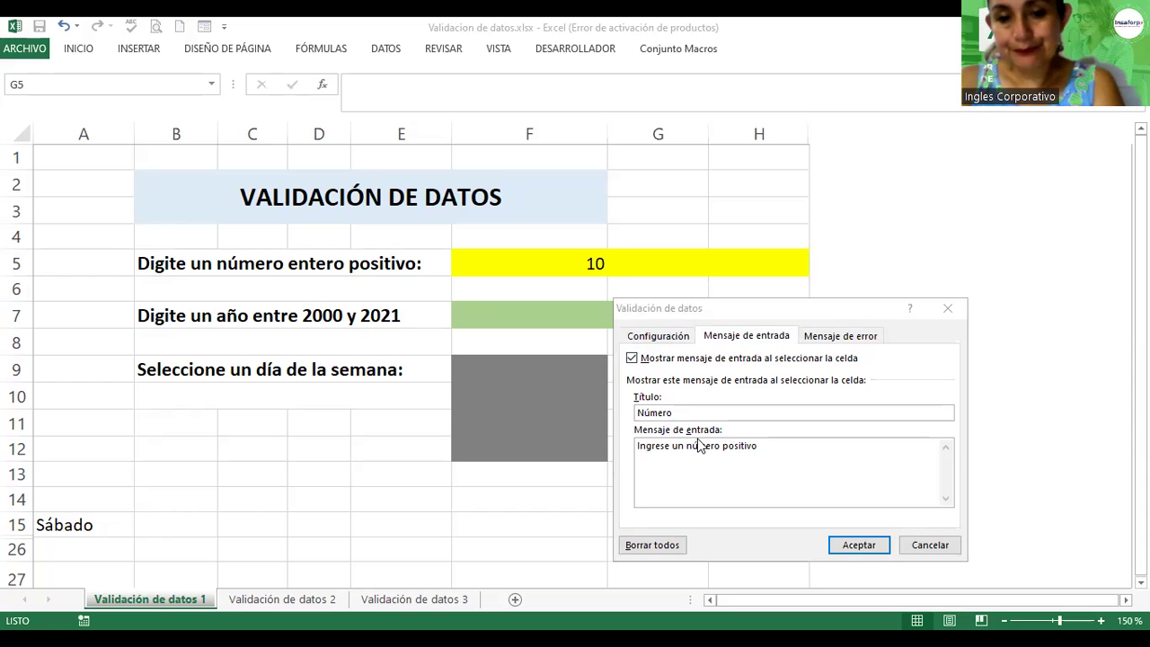
Step: Give the G5:H5 error alert title 'Error' and message 'Dato ingresado es inválido'
{"action": "left_click", "coordinate": [850, 337]}
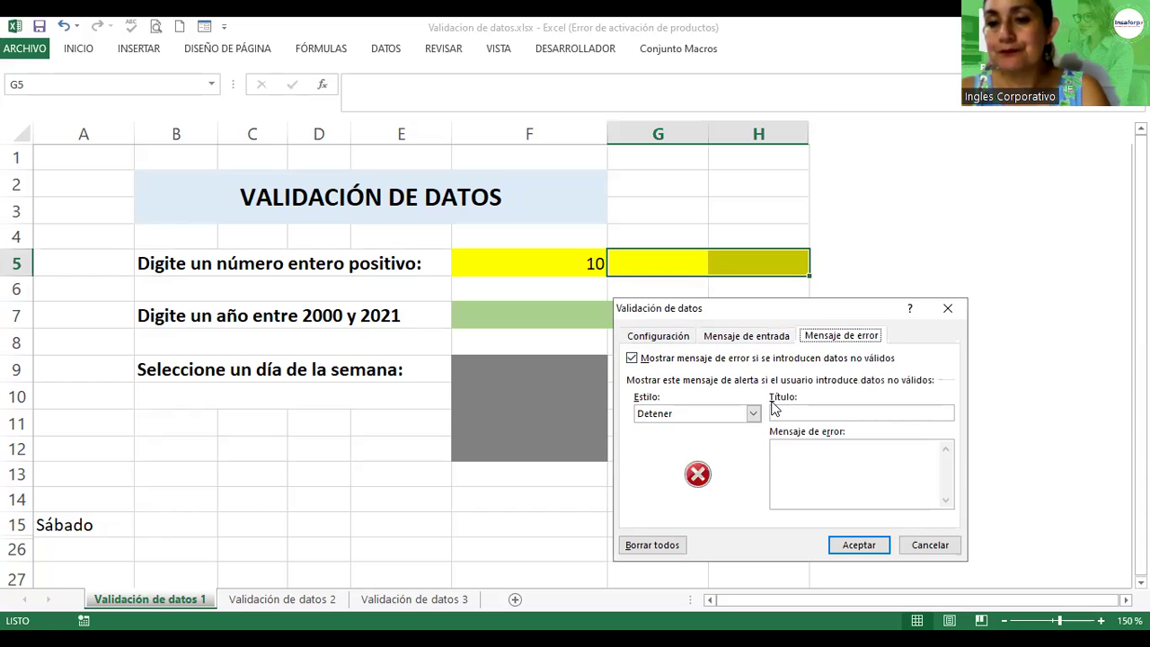
{"action": "left_click", "coordinate": [817, 412]}
{"action": "type", "text": "Error "}
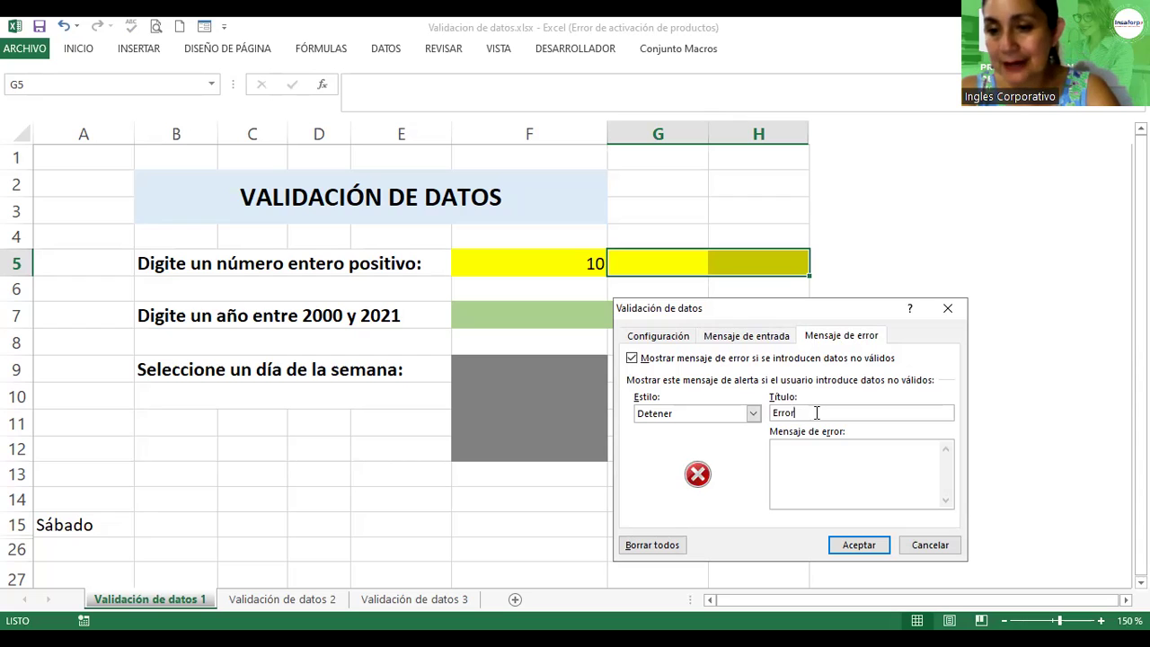
{"action": "type", "text": "Dato ingresado, es inválido"}
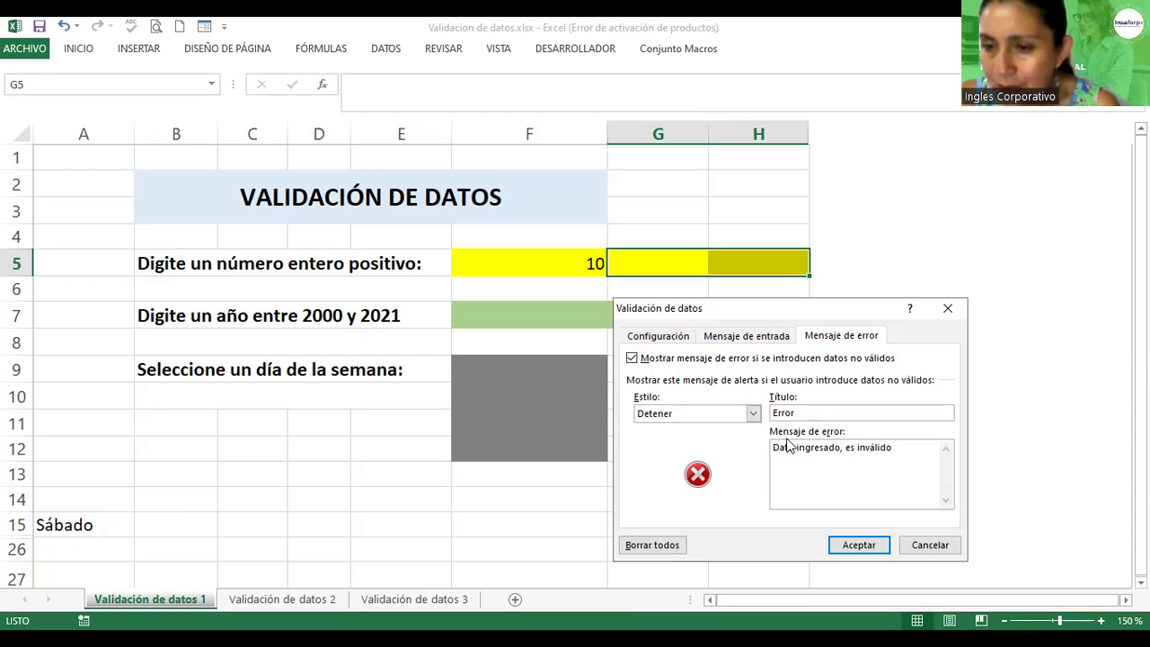
{"action": "key", "text": "BackSpace"}
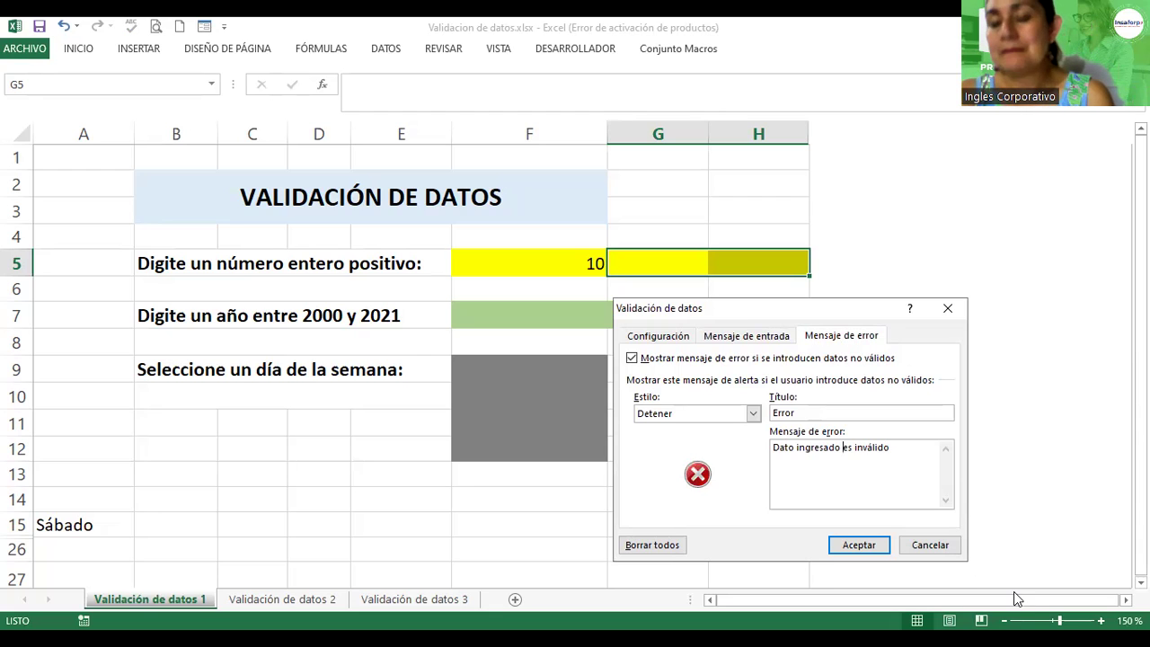
{"action": "left_click", "coordinate": [904, 445]}
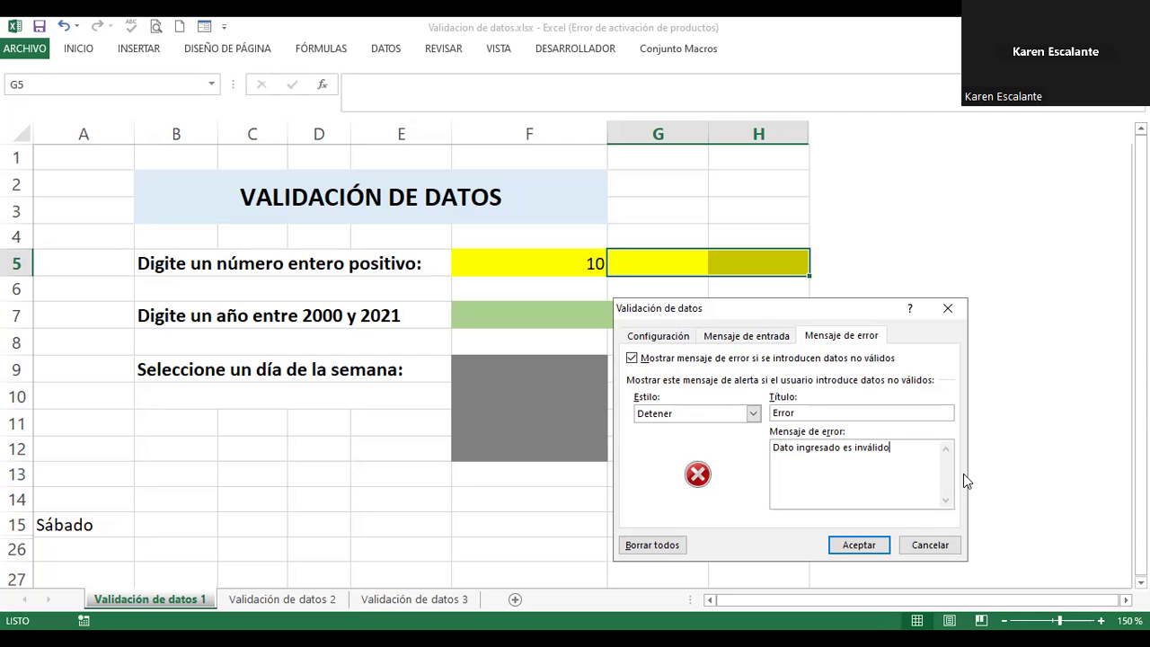
{"action": "left_click", "coordinate": [749, 334]}
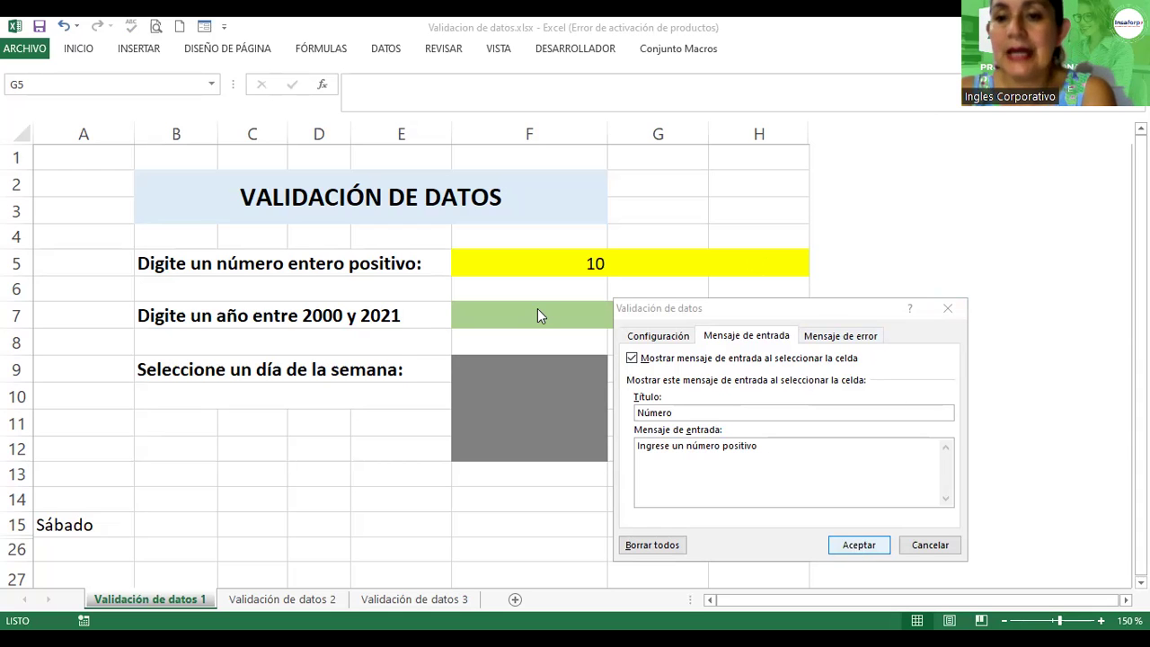
Step: Apply the G5:H5 rule and check the input messages on G5, H5 and F5
{"action": "key", "text": "Return"}
{"action": "left_click", "coordinate": [652, 313]}
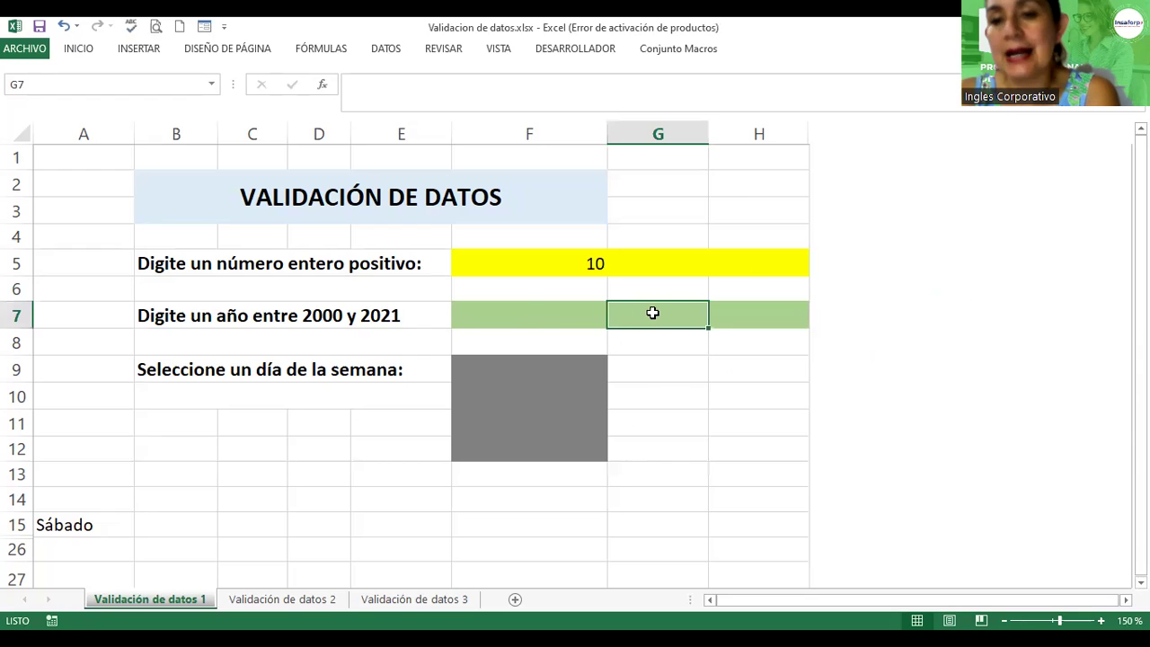
{"action": "left_click", "coordinate": [634, 258]}
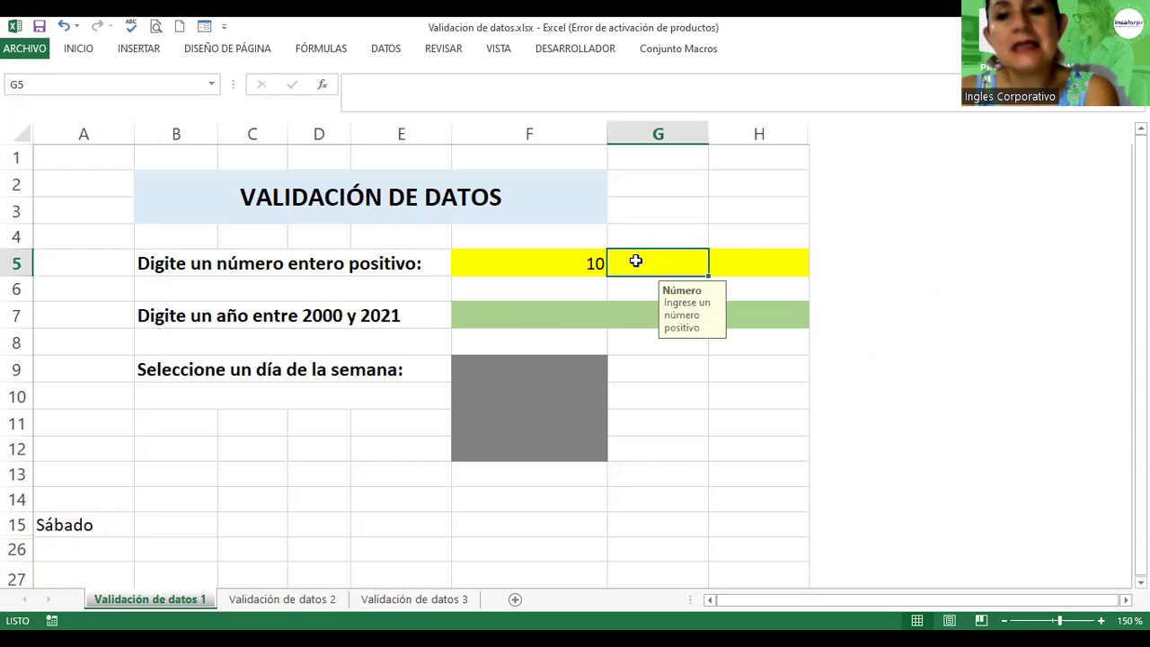
{"action": "left_click", "coordinate": [739, 254]}
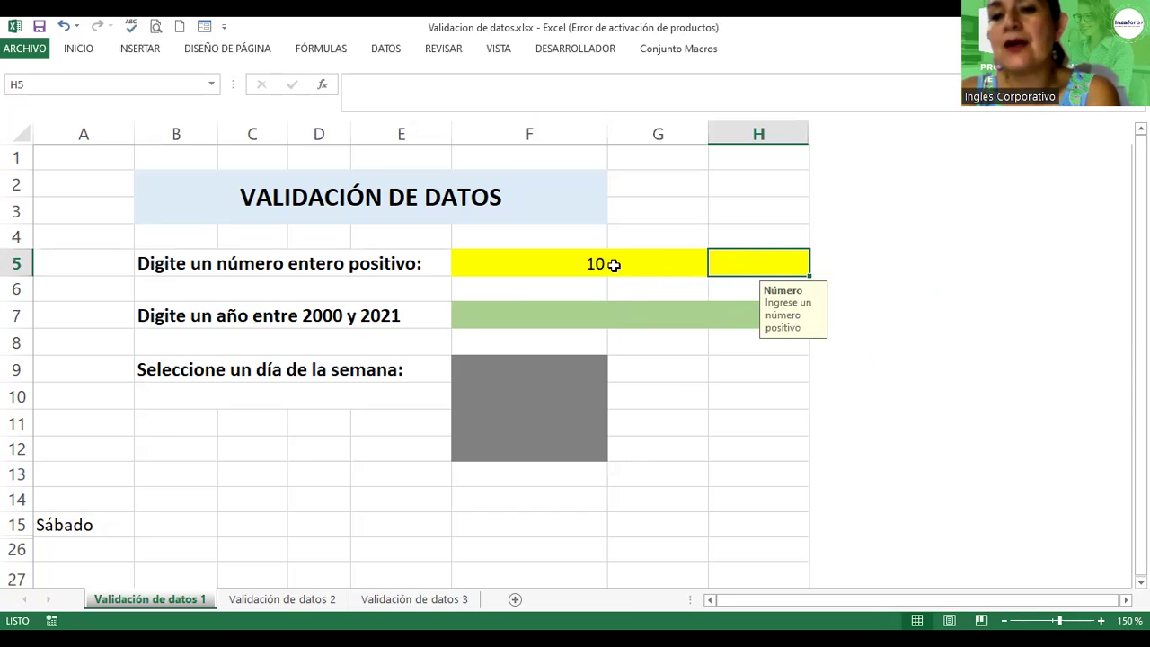
{"action": "left_click", "coordinate": [567, 262]}
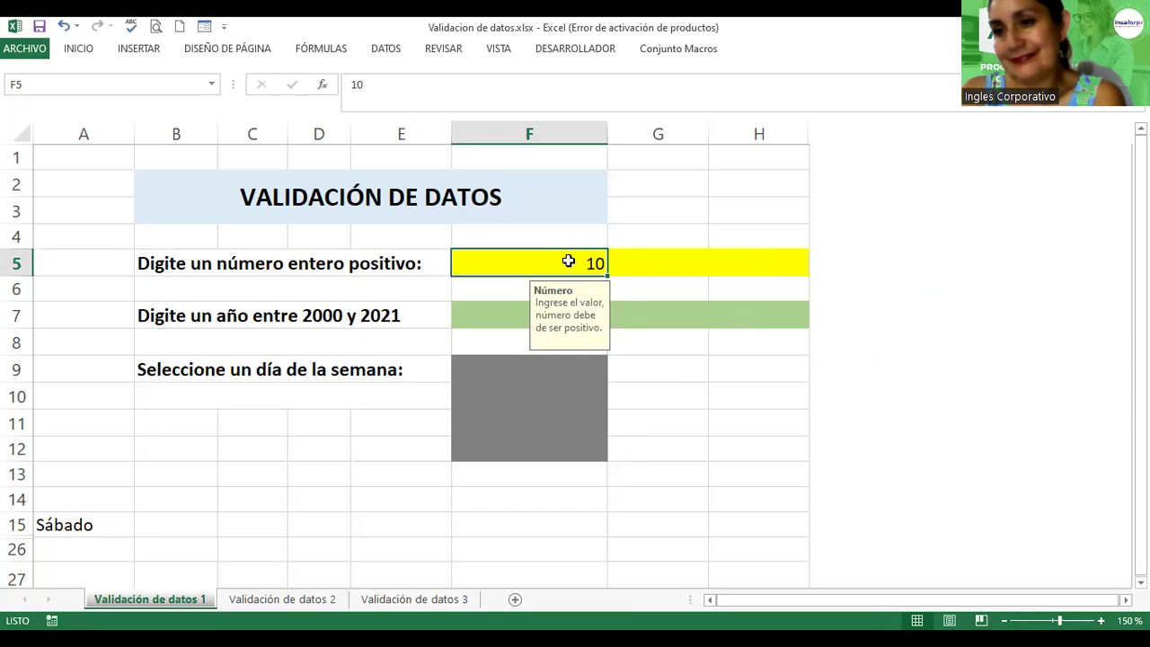
{"action": "left_click_drag", "start_coordinate": [689, 265], "coordinate": [714, 252]}
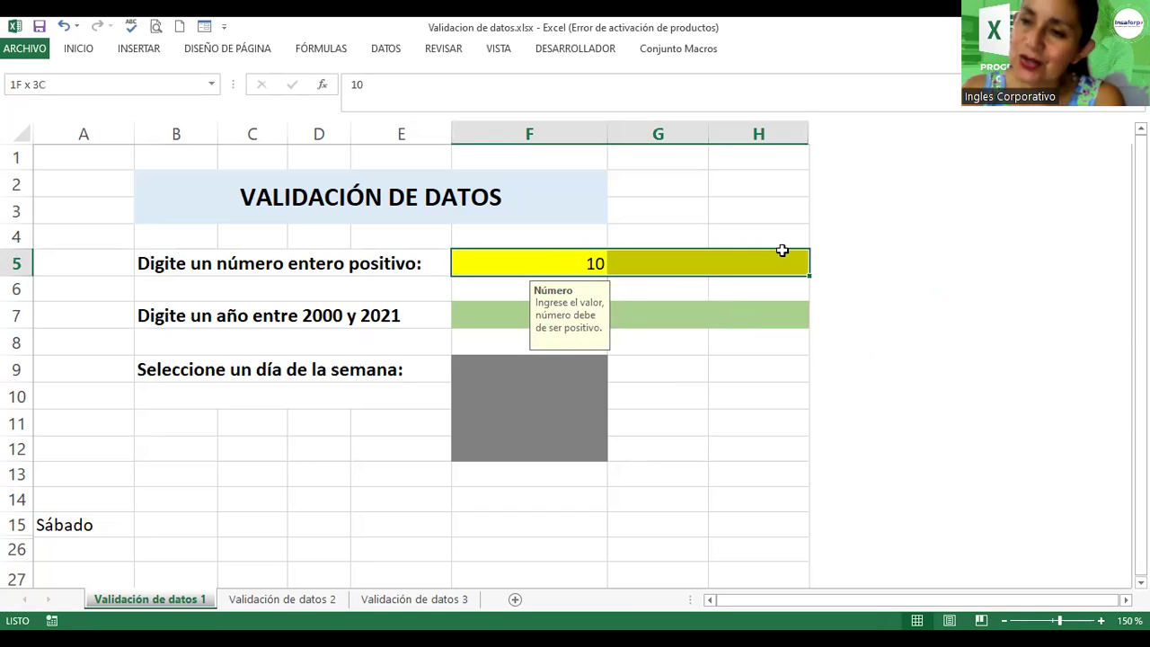
Step: Enter 20 in G5, then start typing 0.45 in H5
{"action": "left_click", "coordinate": [714, 252]}
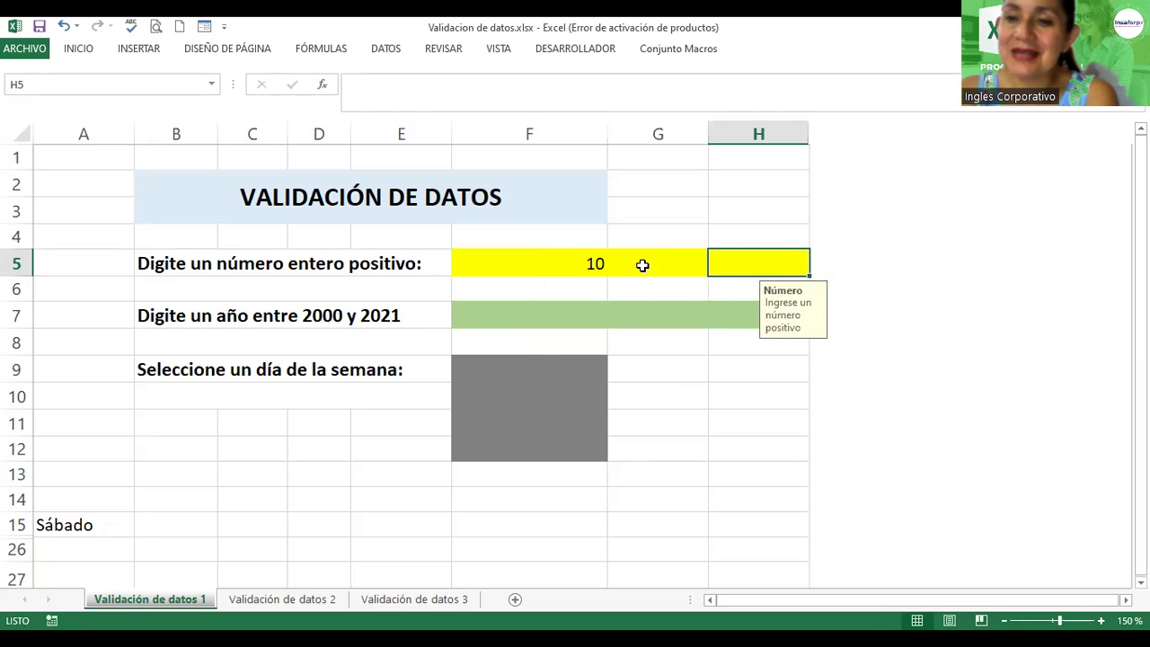
{"action": "left_click", "coordinate": [645, 264]}
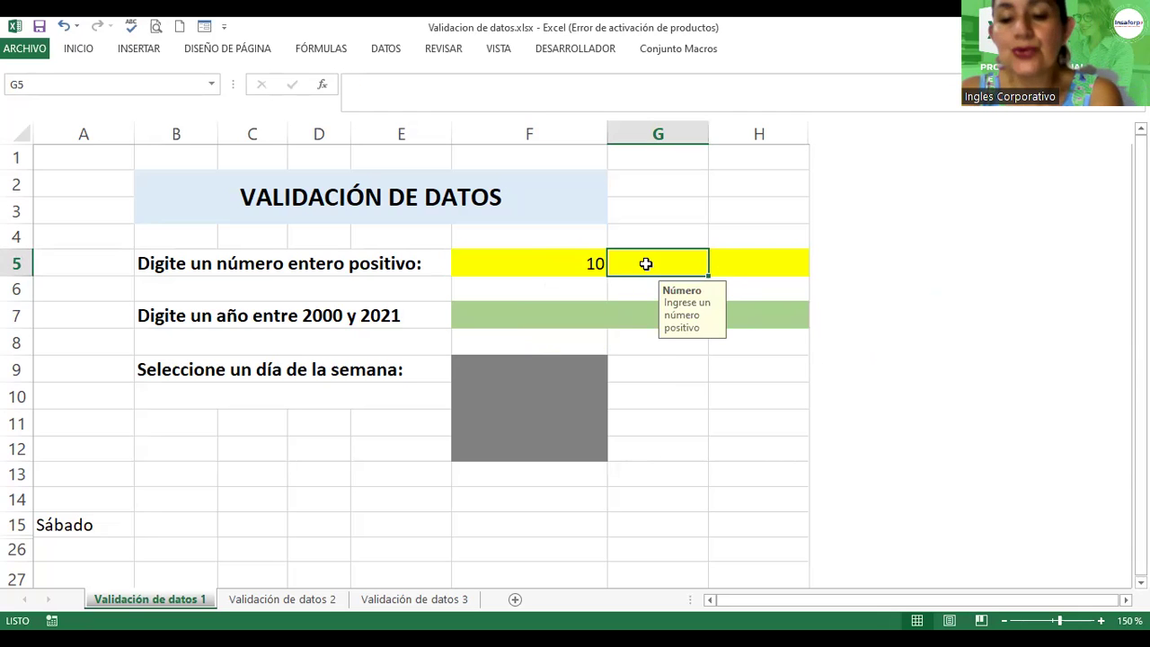
{"action": "type", "text": "20"}
{"action": "key", "text": "Return"}
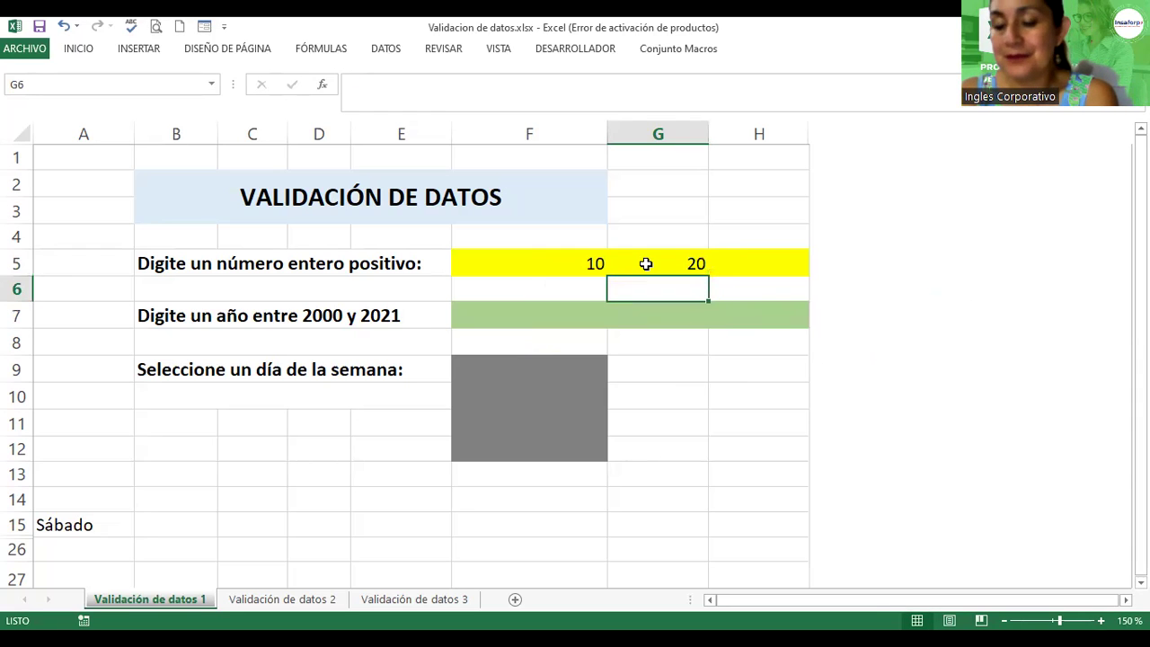
{"action": "key", "text": "Up"}
{"action": "key", "text": "Right"}
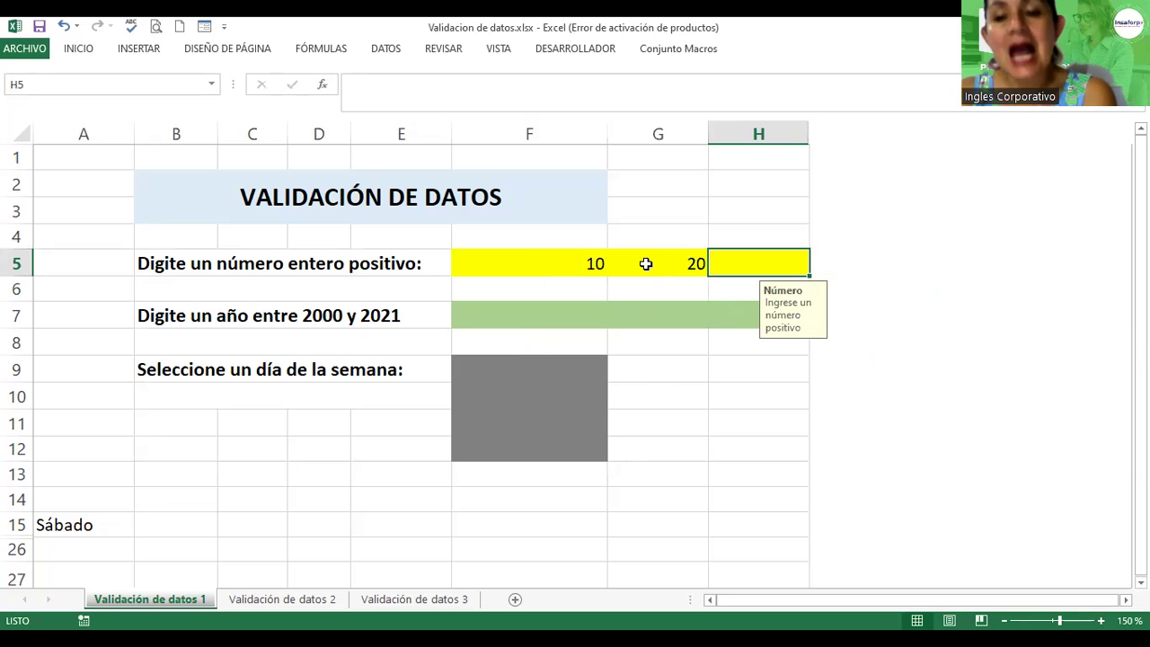
{"action": "type", "text": "0.45"}
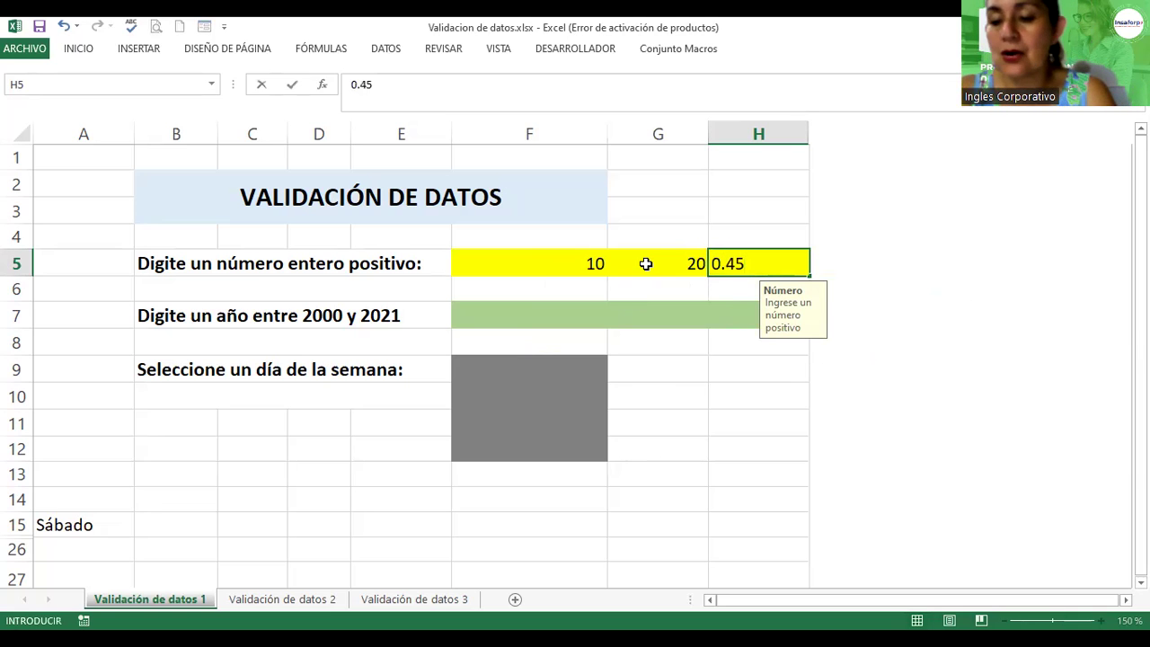
Step: Cancel the rejected 0.45 in H5 and enter 15 there instead
{"action": "key", "text": "Return"}
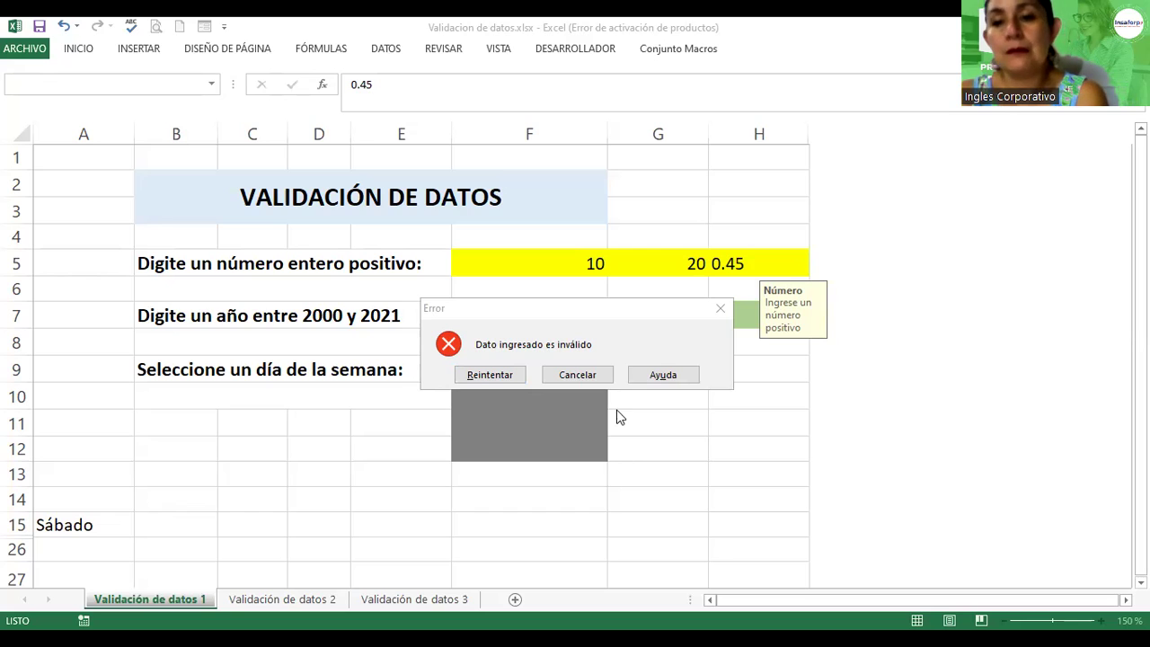
{"action": "left_click", "coordinate": [557, 374]}
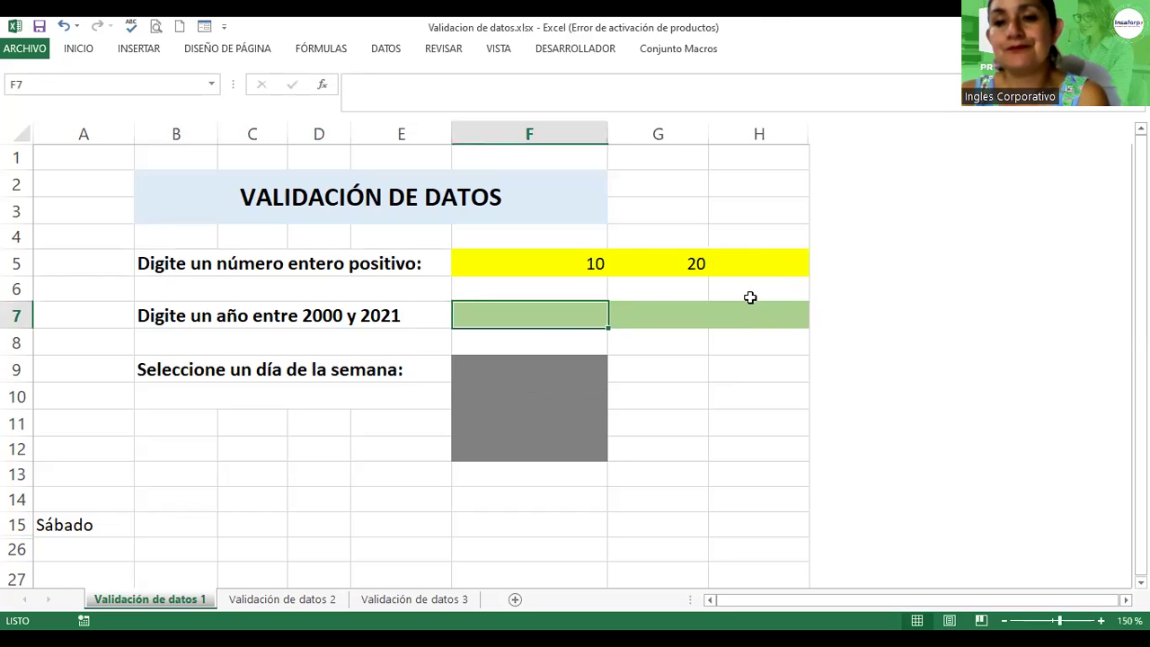
{"action": "left_click", "coordinate": [753, 260]}
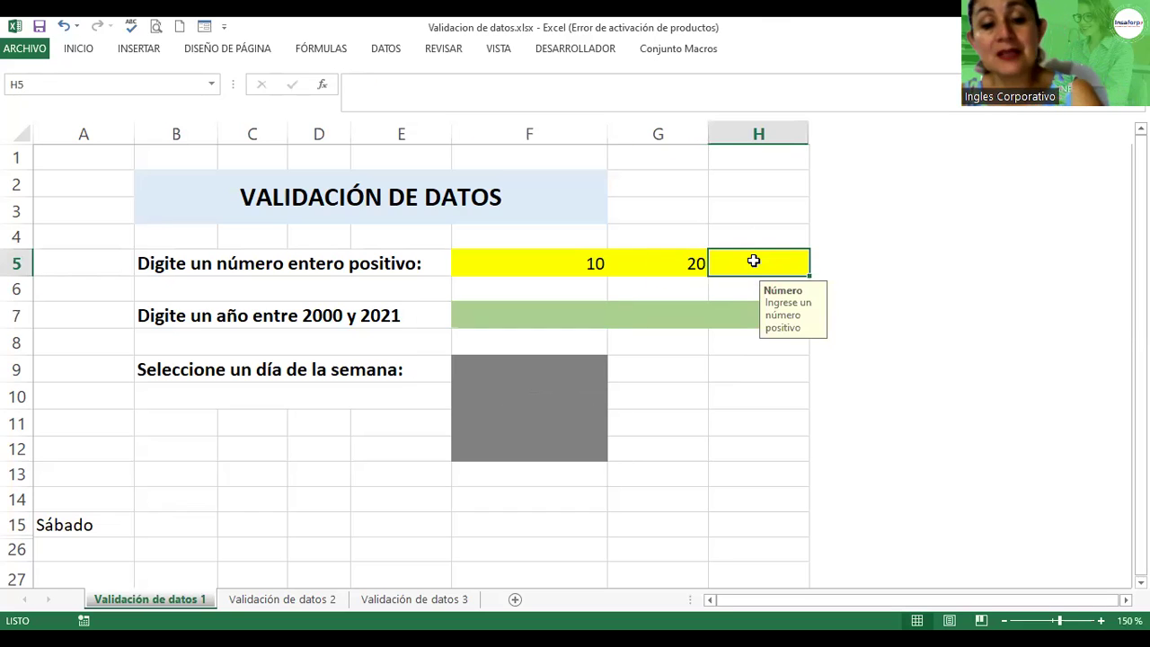
{"action": "type", "text": "1"}
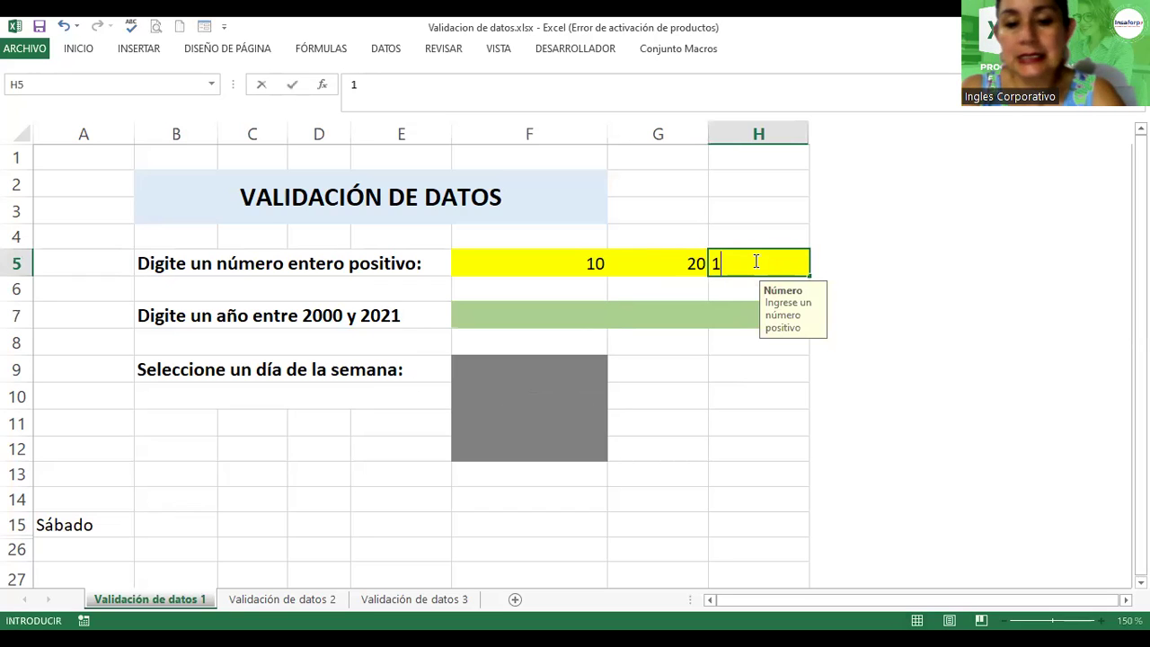
{"action": "type", "text": "5"}
{"action": "key", "text": "Return"}
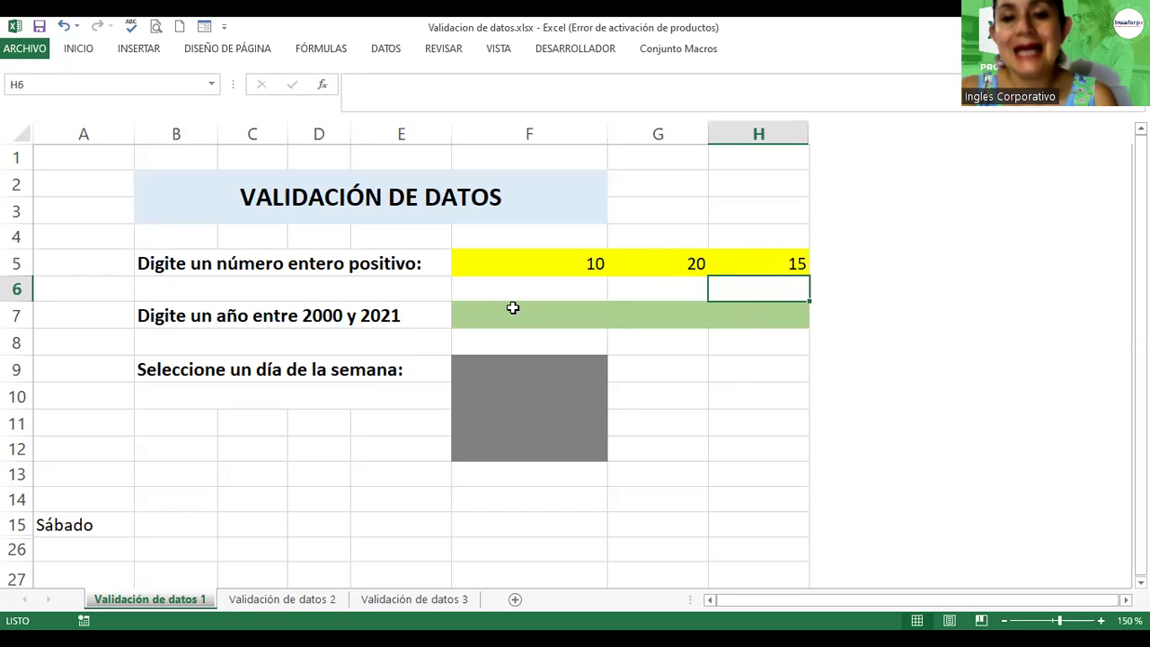
{"action": "left_click", "coordinate": [499, 314]}
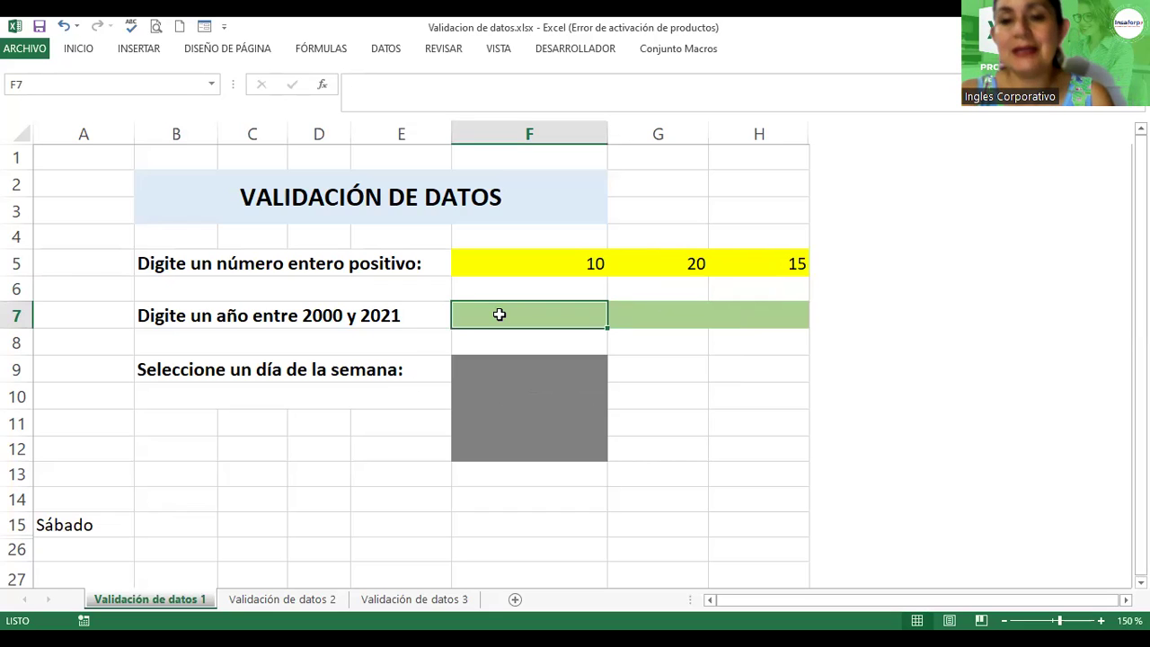
Step: Select year cells F7:H7 and set their validation to allow Número entero
{"action": "left_click_drag", "start_coordinate": [501, 314], "coordinate": [778, 320]}
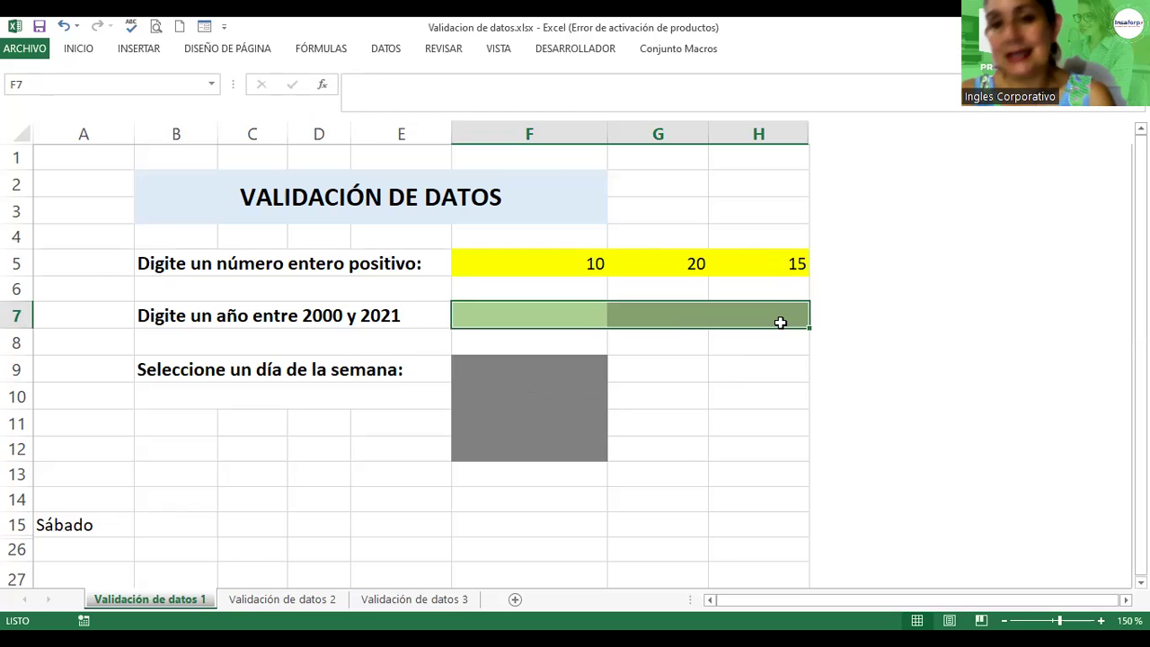
{"action": "left_click", "coordinate": [381, 48]}
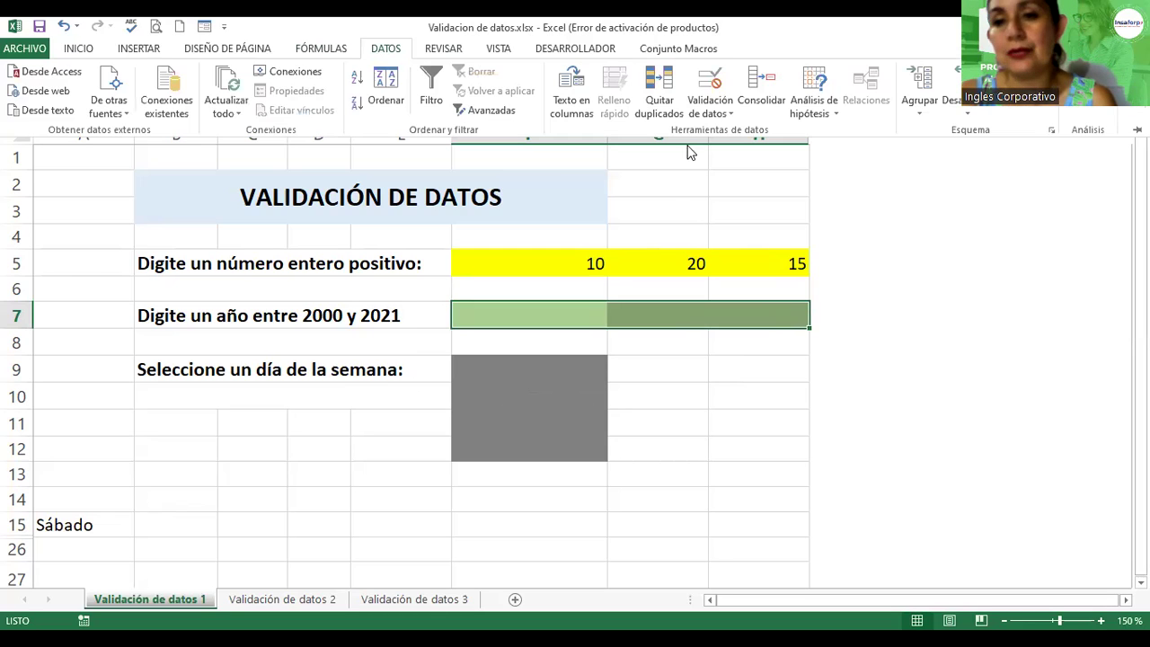
{"action": "left_click", "coordinate": [710, 106]}
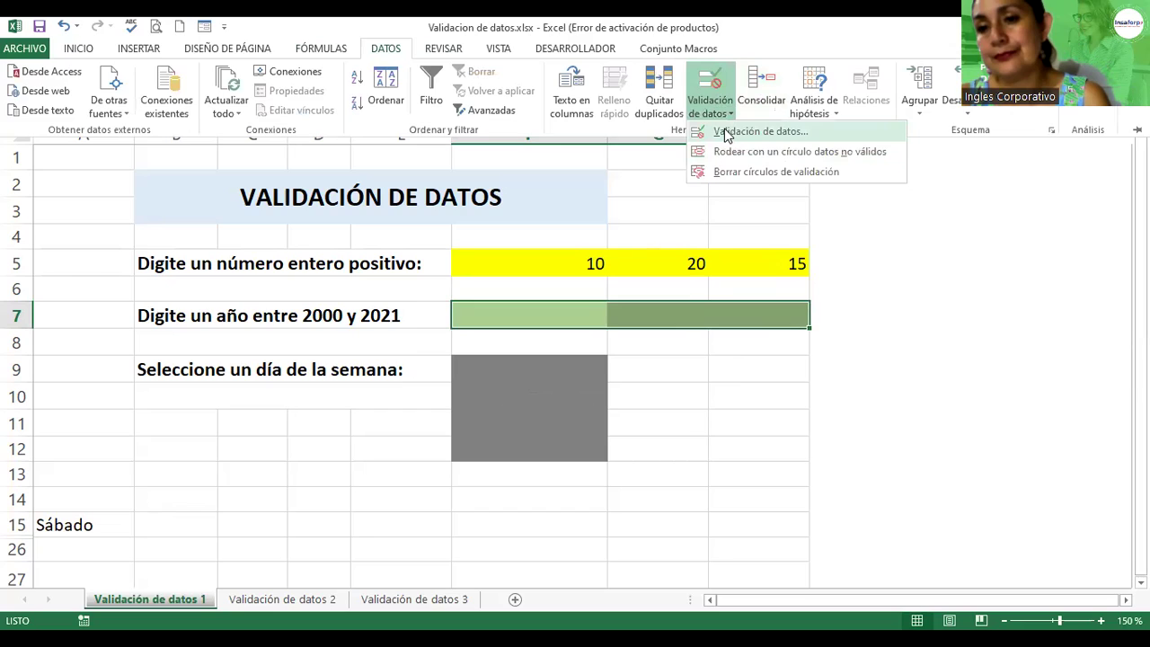
{"action": "left_click", "coordinate": [726, 134]}
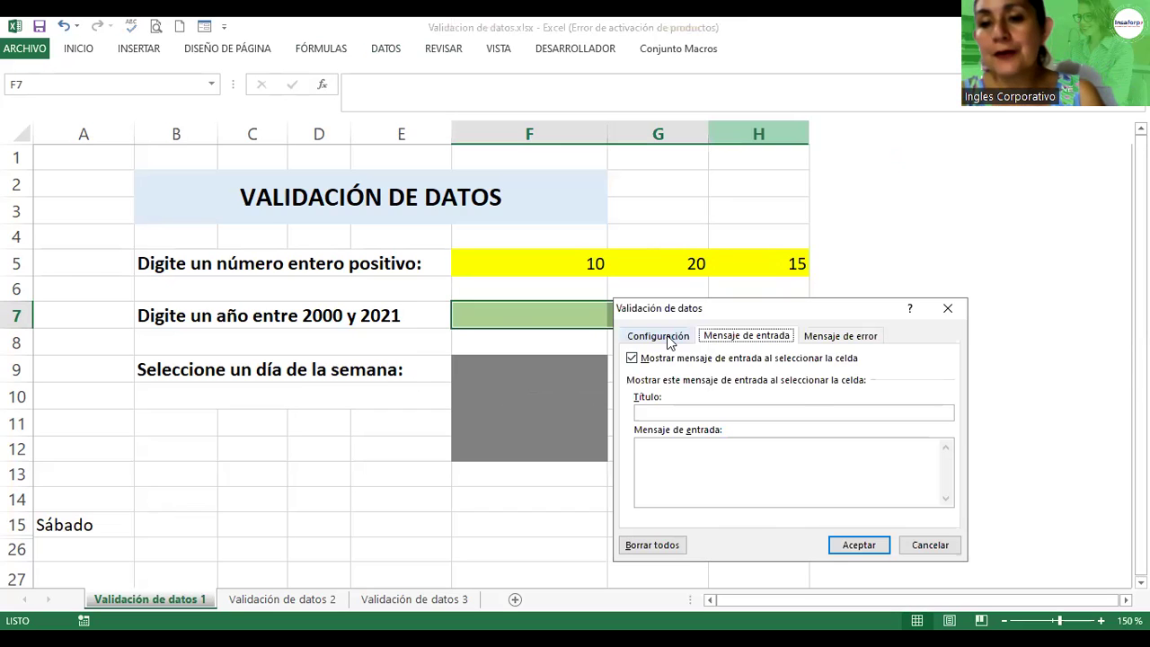
{"action": "left_click", "coordinate": [667, 335]}
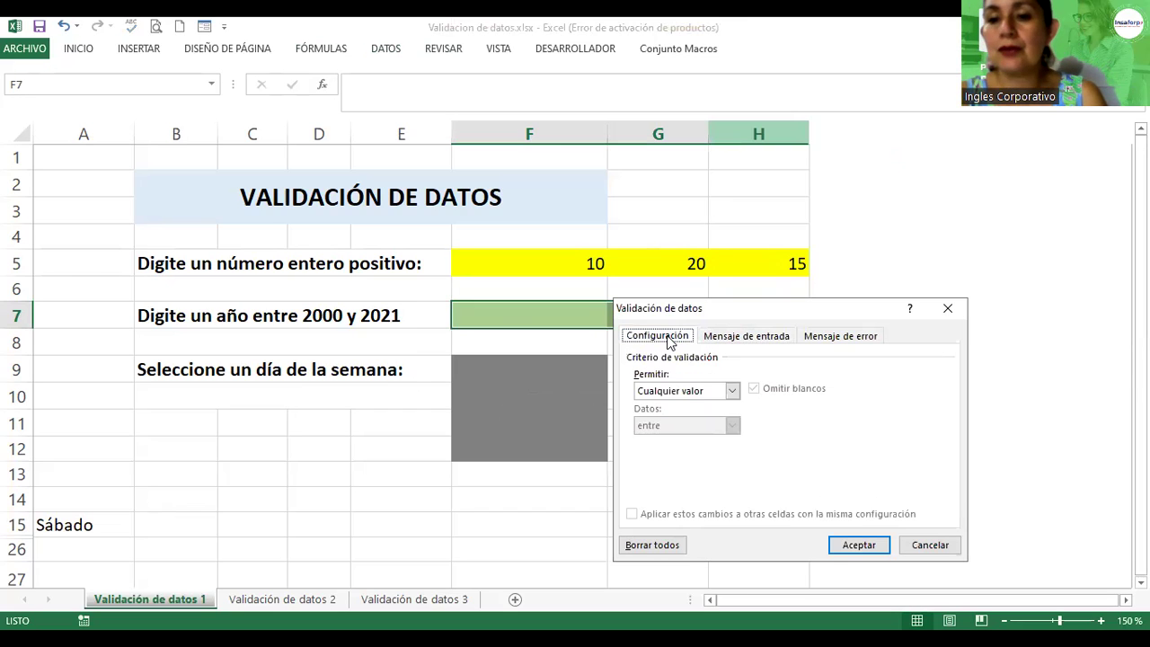
{"action": "left_click", "coordinate": [732, 391]}
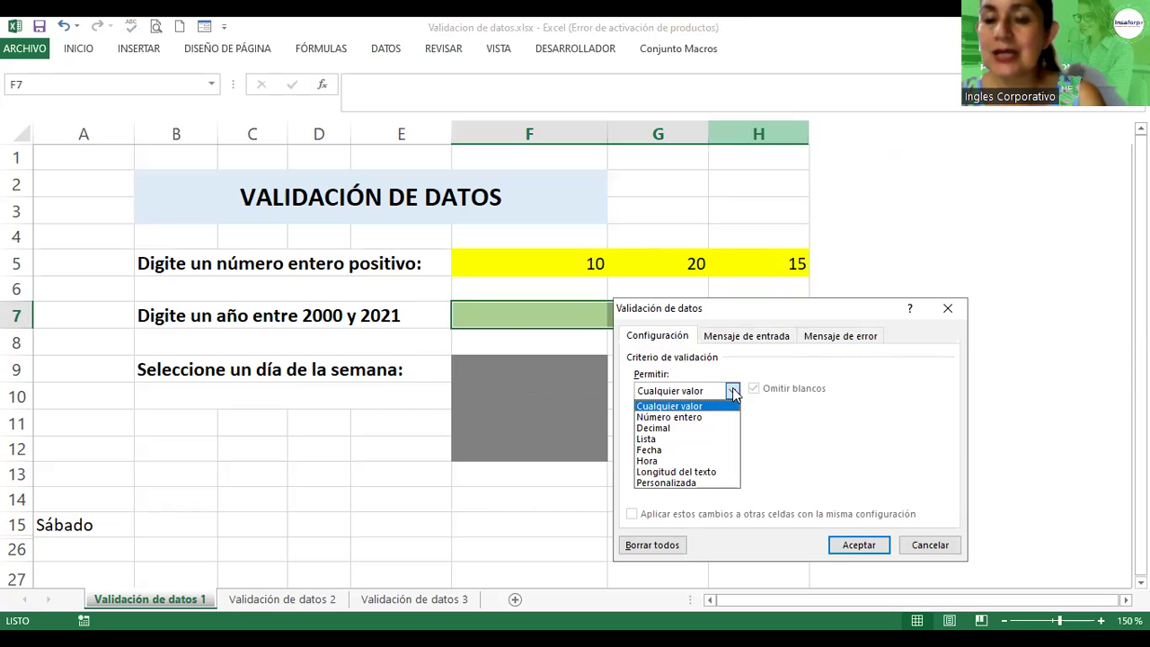
{"action": "left_click", "coordinate": [682, 417]}
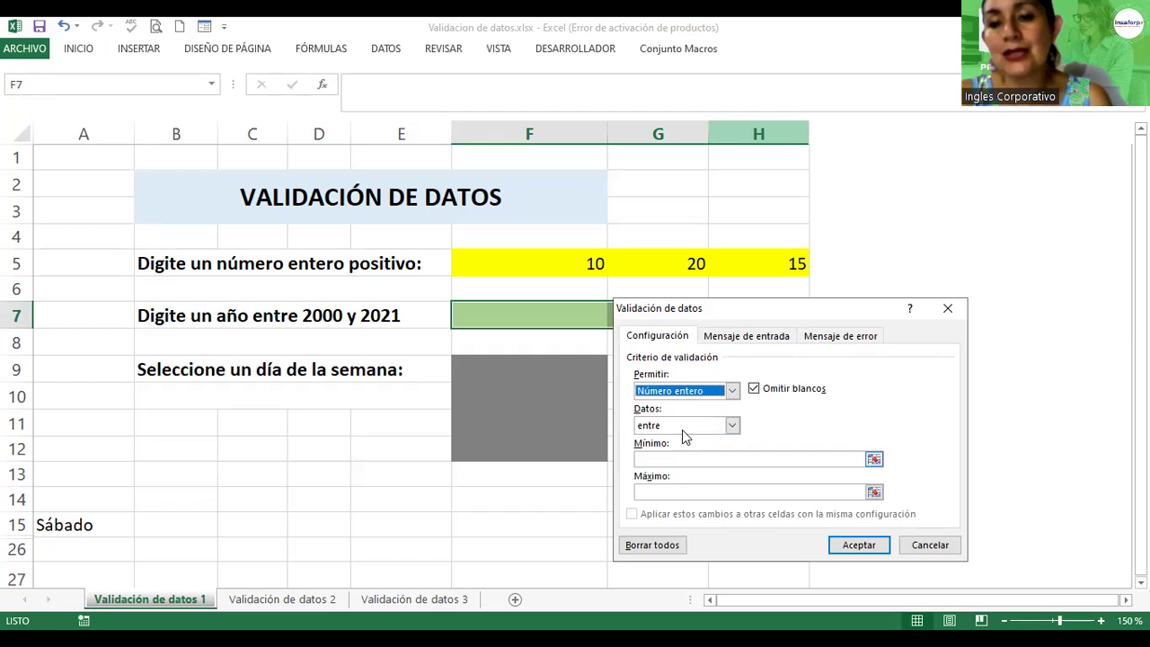
Step: Set the year range to minimum 2000 and maximum 2021
{"action": "key", "text": "Tab"}
{"action": "key", "text": "Tab"}
{"action": "key", "text": "Tab"}
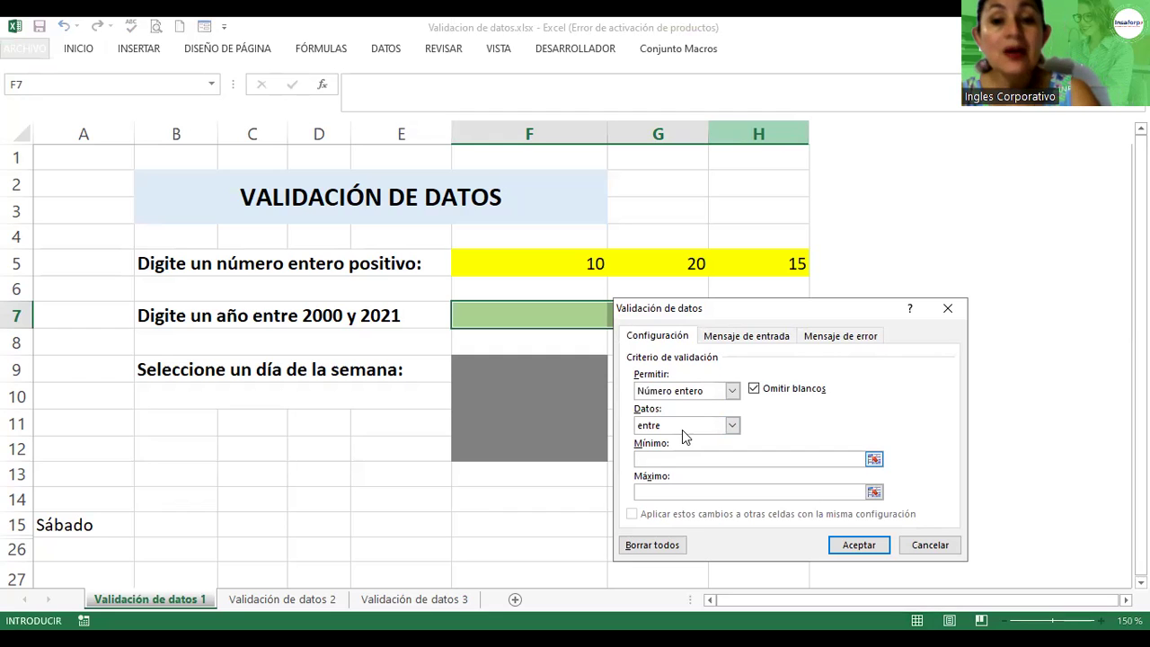
{"action": "type", "text": "2000"}
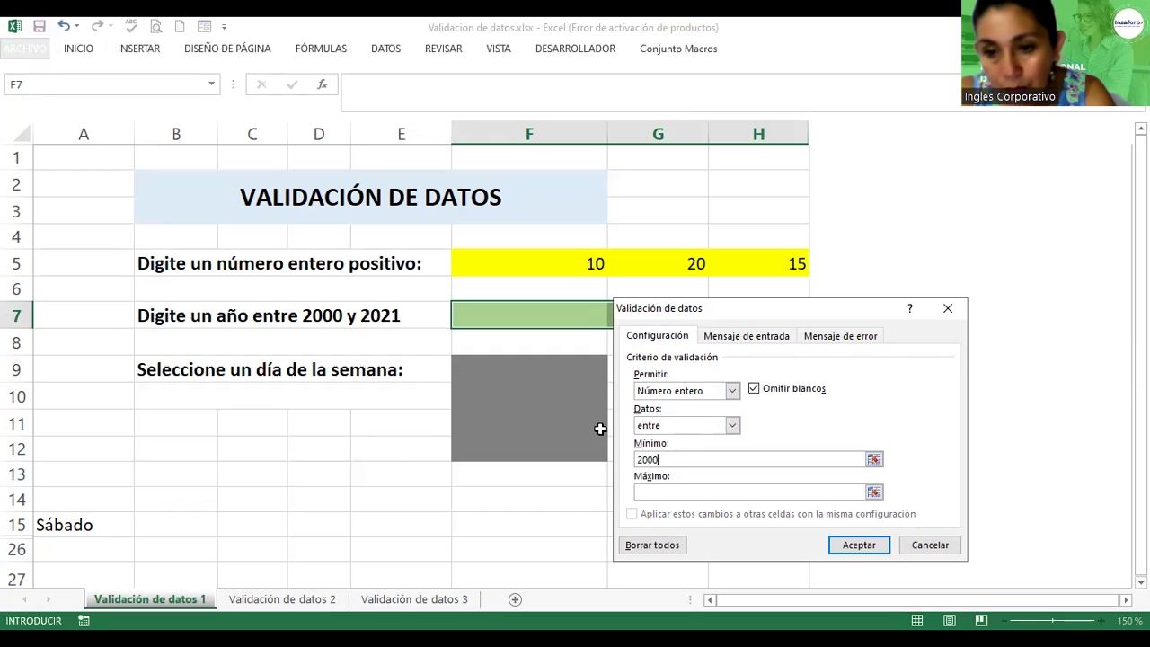
{"action": "key", "text": "Tab"}
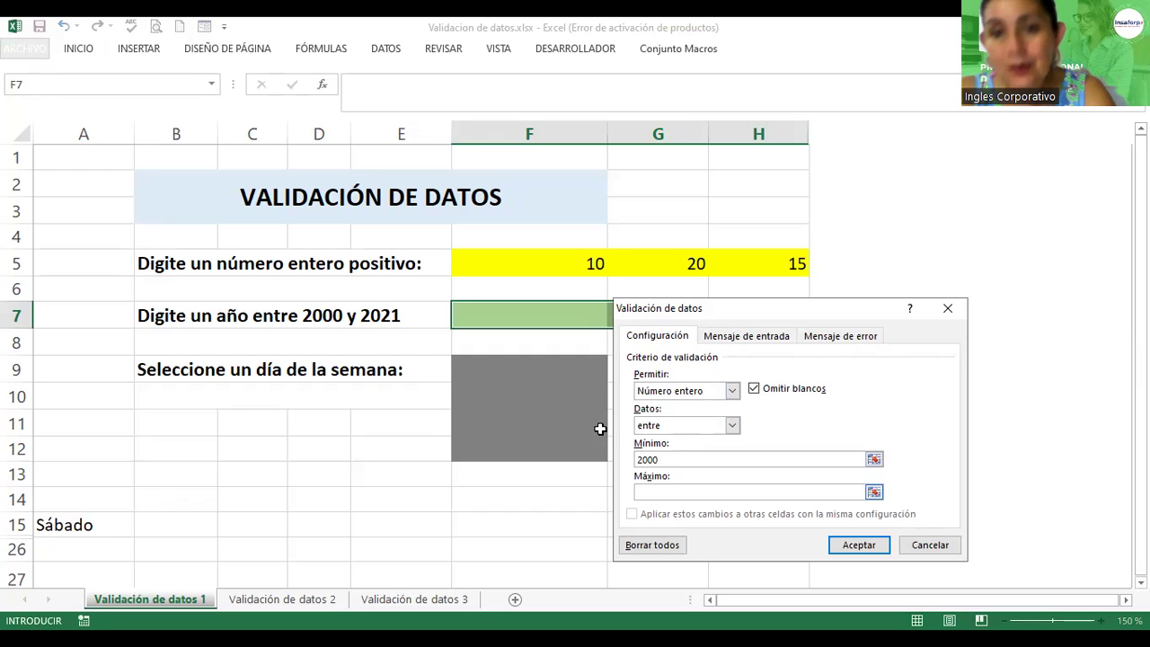
{"action": "type", "text": "212"}
{"action": "key", "text": "BackSpace"}
{"action": "type", "text": "21"}
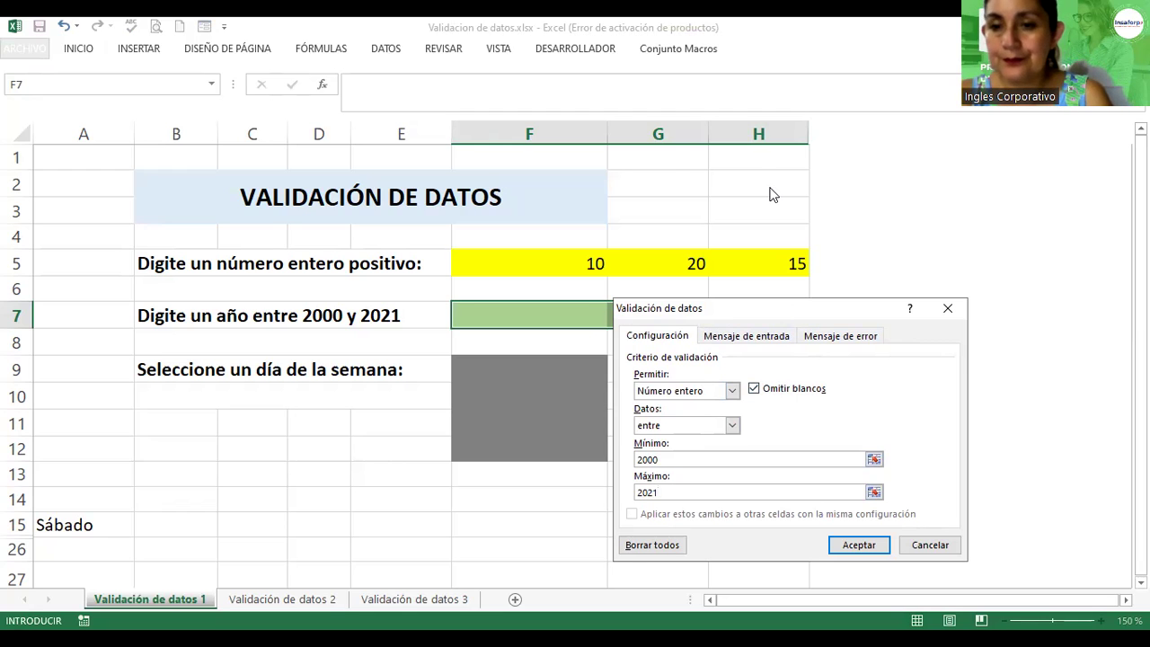
{"action": "left_click_drag", "start_coordinate": [782, 314], "coordinate": [757, 173]}
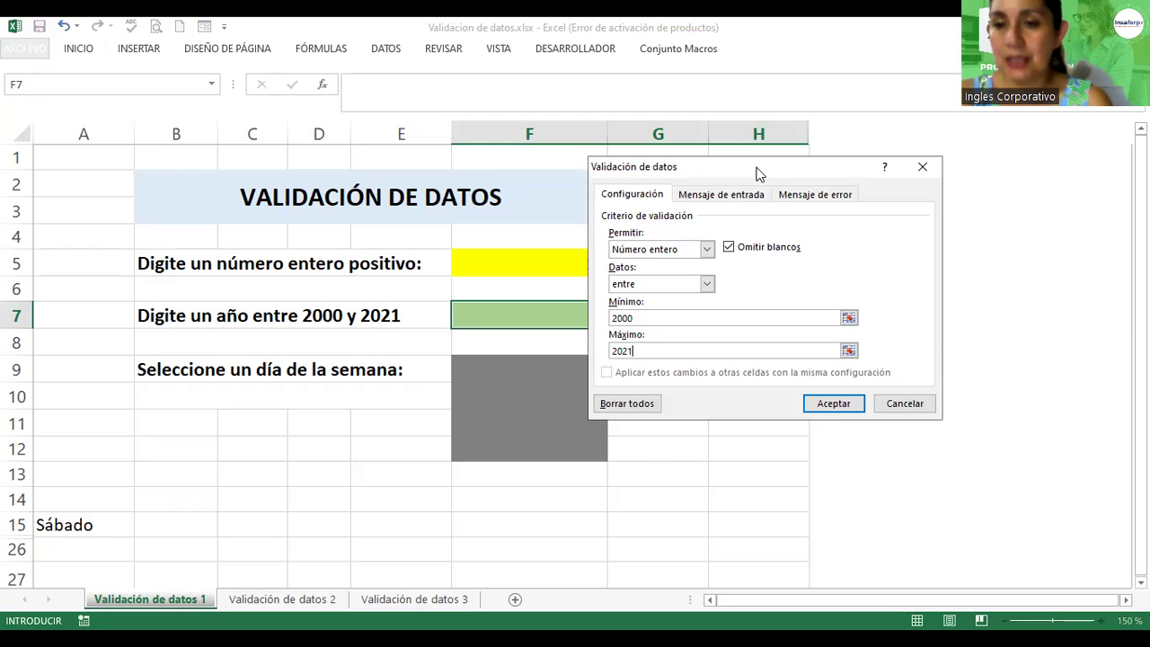
Step: Title the year input message 'Año' with text 'Ingrese el año entre el 2000 y 2021'
{"action": "left_click", "coordinate": [732, 196]}
{"action": "left_click", "coordinate": [651, 270]}
{"action": "type", "text": "Año"}
{"action": "key", "text": "Tab"}
{"action": "type", "text": "Ingrese el año"}
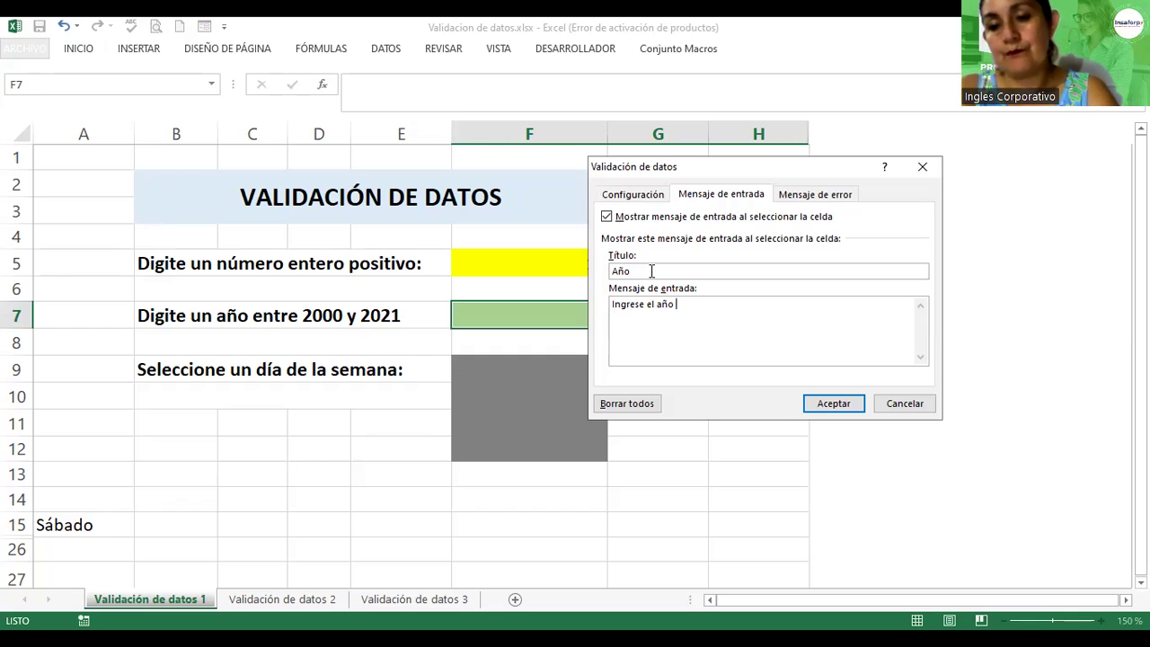
{"action": "type", "text": "entre el 2000"}
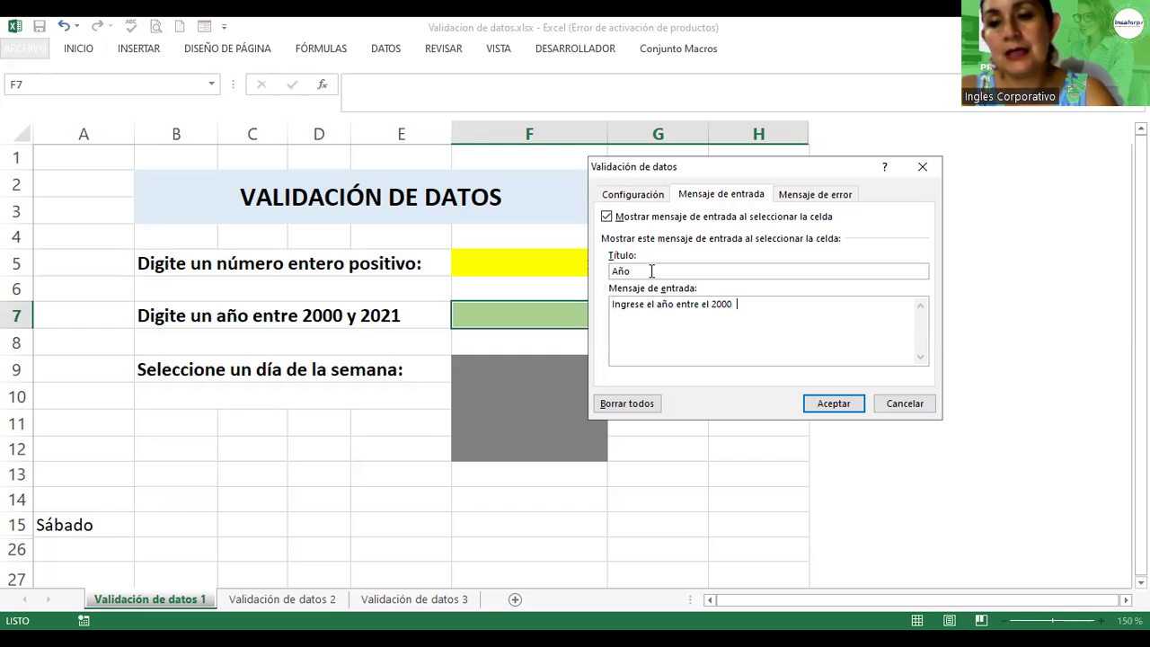
{"action": "type", "text": "  y 202"}
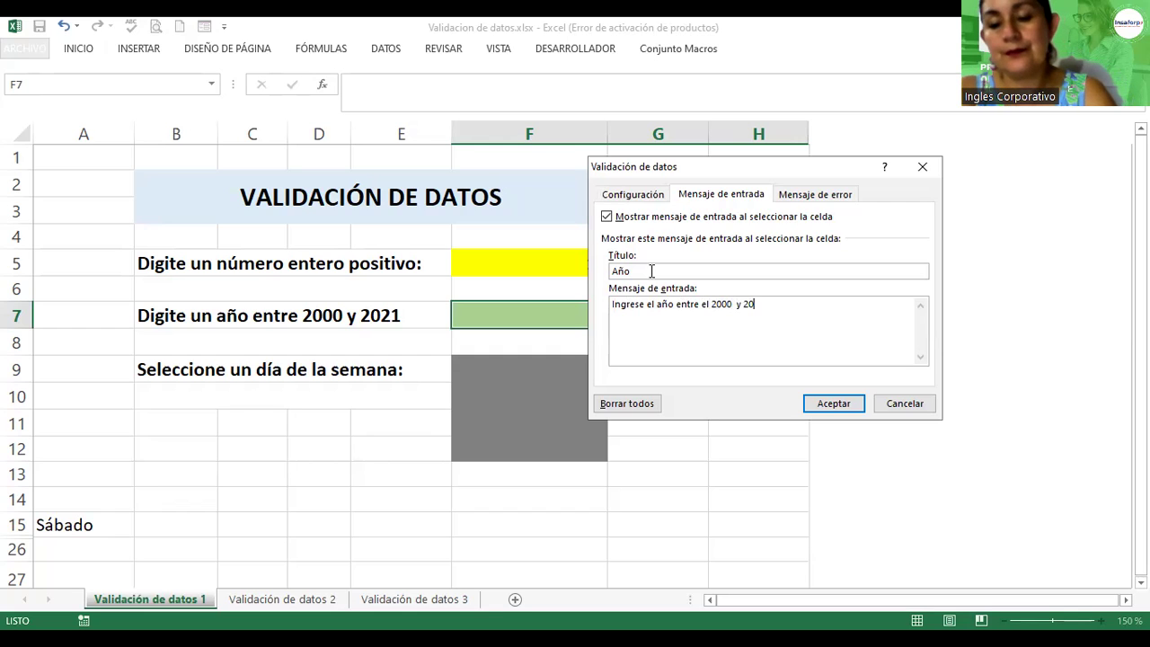
{"action": "type", "text": "1"}
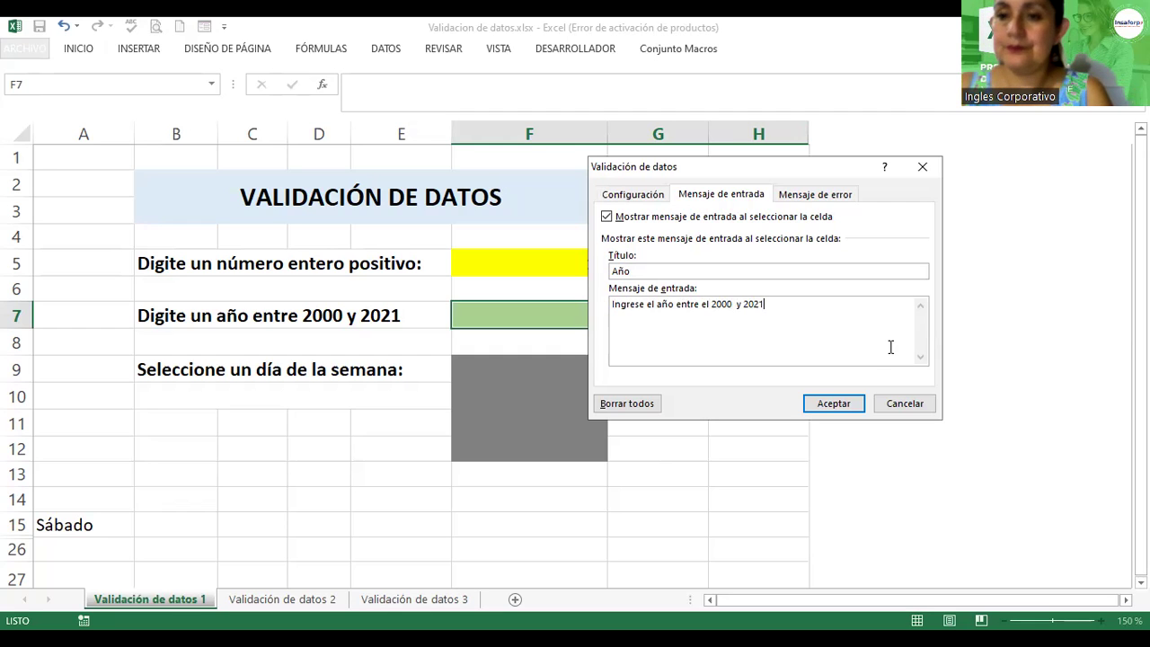
Step: Set the year cells' error alert style to Advertencia
{"action": "left_click", "coordinate": [837, 192]}
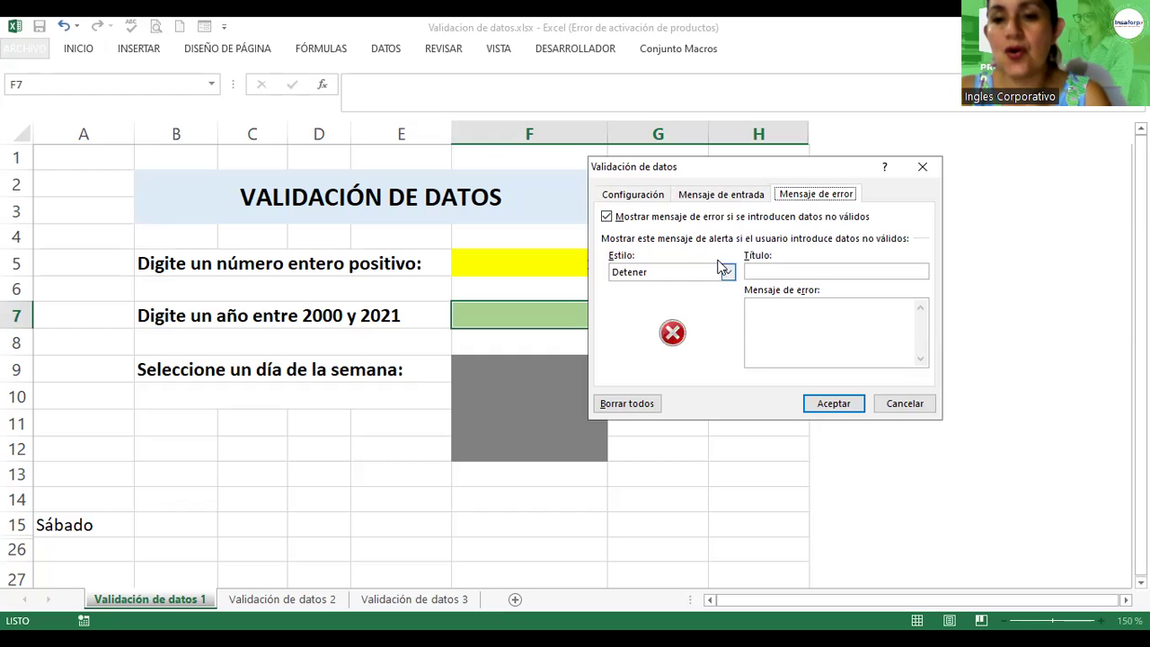
{"action": "left_click", "coordinate": [728, 273]}
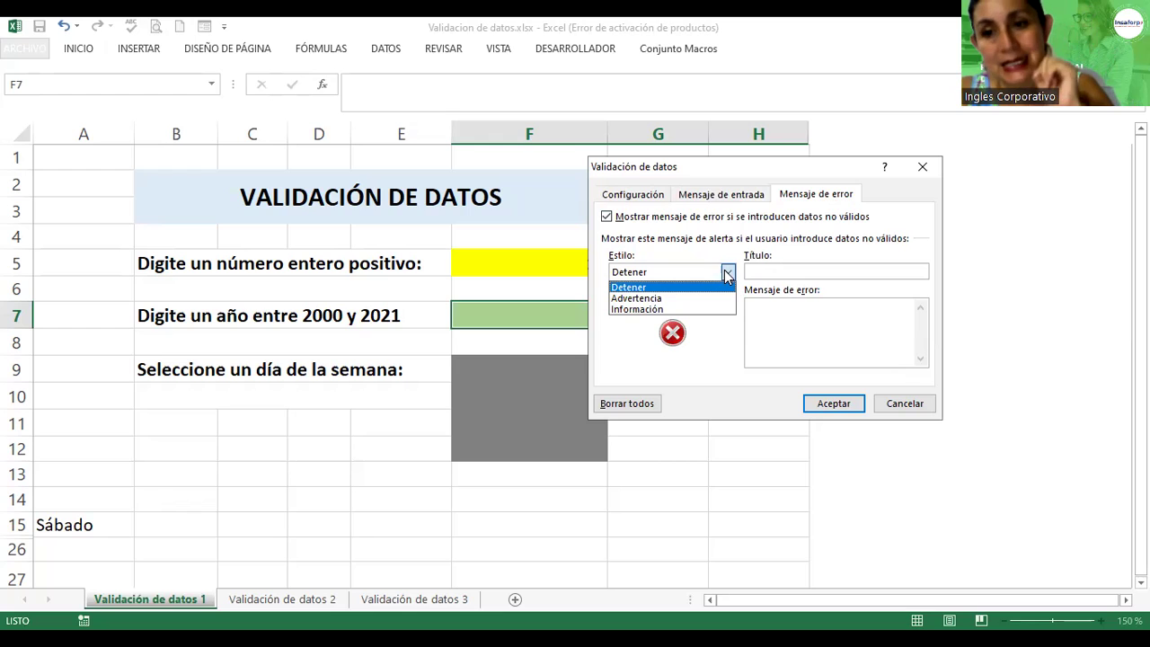
{"action": "left_click", "coordinate": [653, 301]}
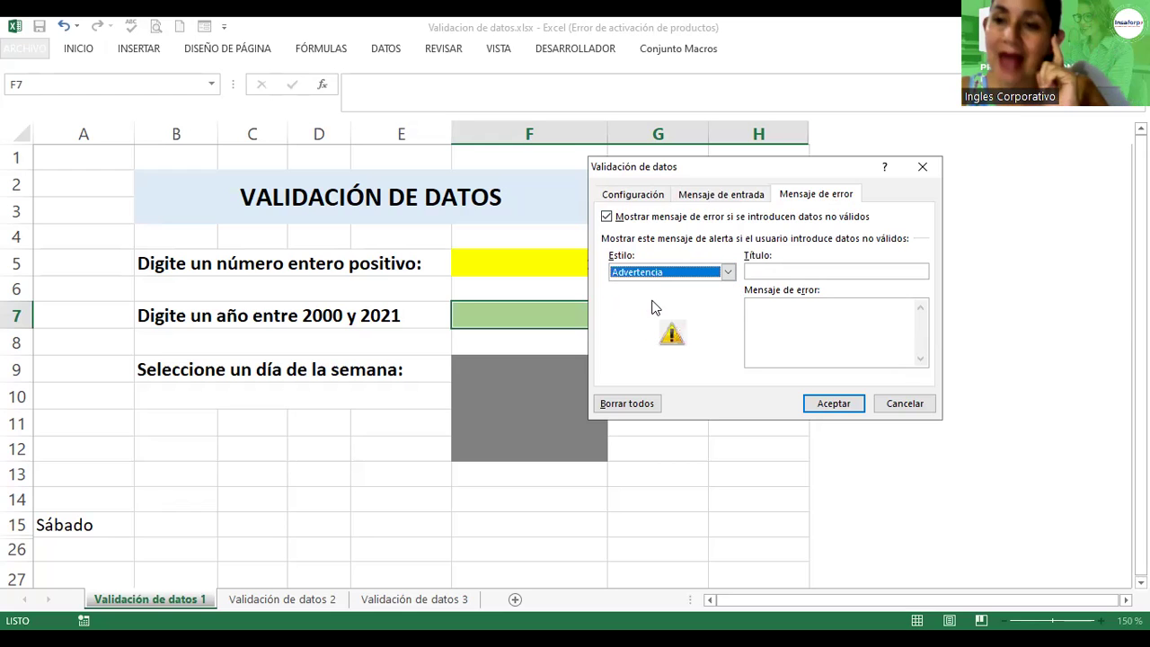
Step: Title the alert 'Error año' with the message 'Año ingresado, no corresponde a las ventas.'
{"action": "left_click", "coordinate": [845, 270]}
{"action": "type", "text": "Error año"}
{"action": "key", "text": "Tab"}
{"action": "type", "text": "Angro"}
{"action": "key", "text": "BackSpace"}
{"action": "key", "text": "BackSpace"}
{"action": "key", "text": "BackSpace"}
{"action": "key", "text": "BackSpace"}
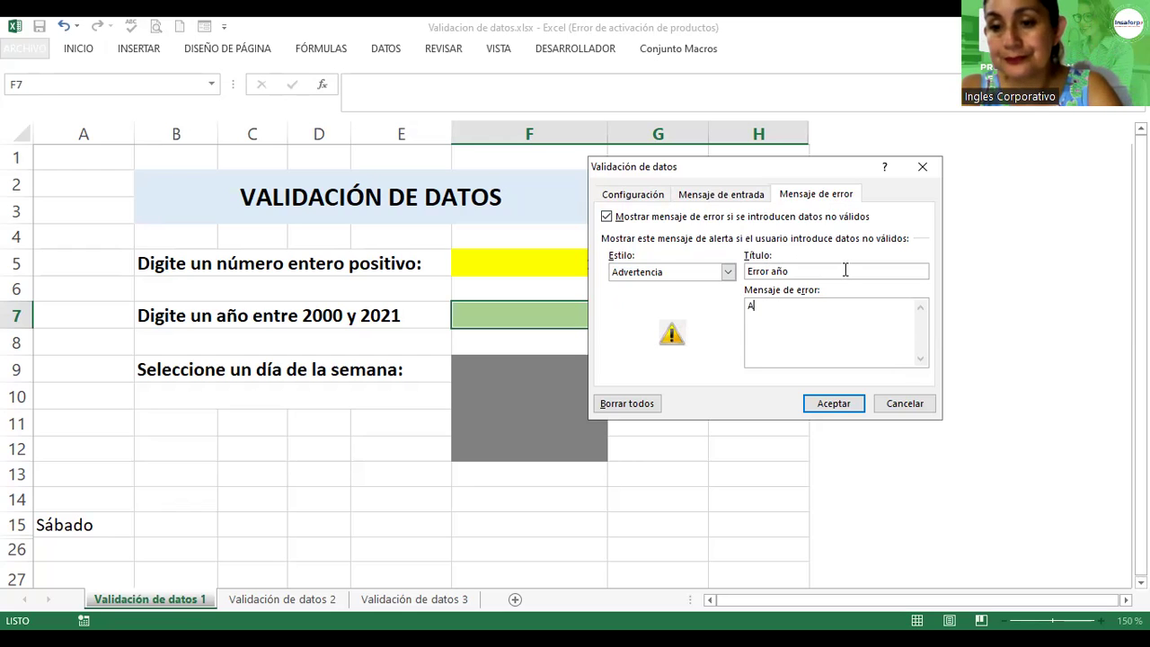
{"action": "type", "text": "ño "}
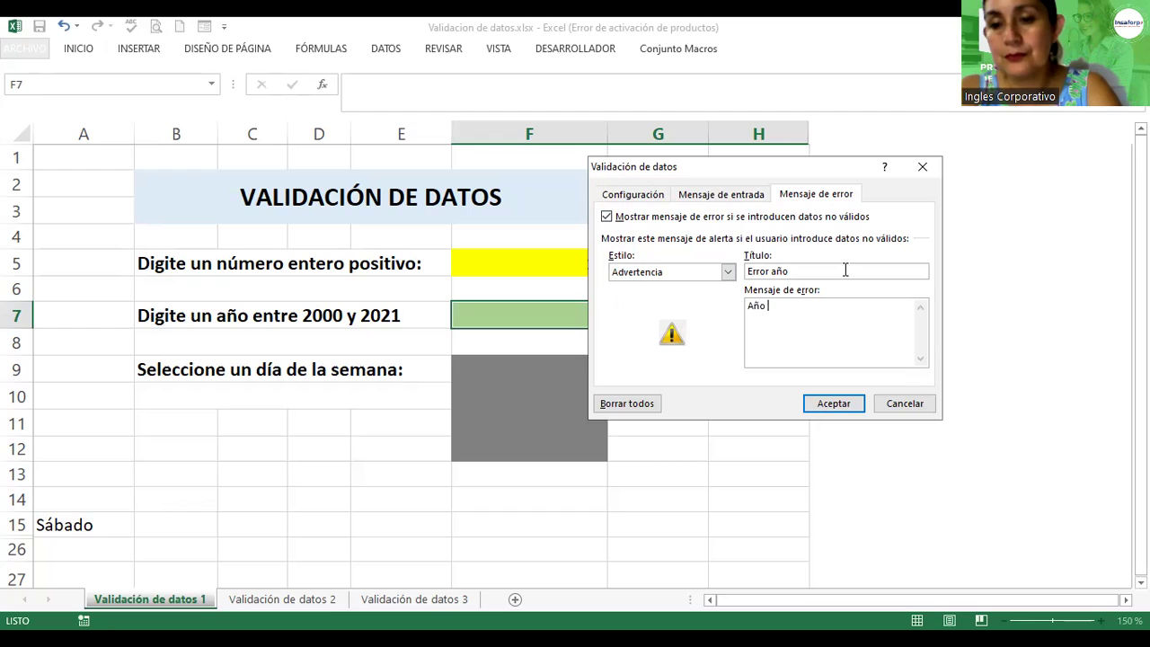
{"action": "type", "text": "ingresdo , "}
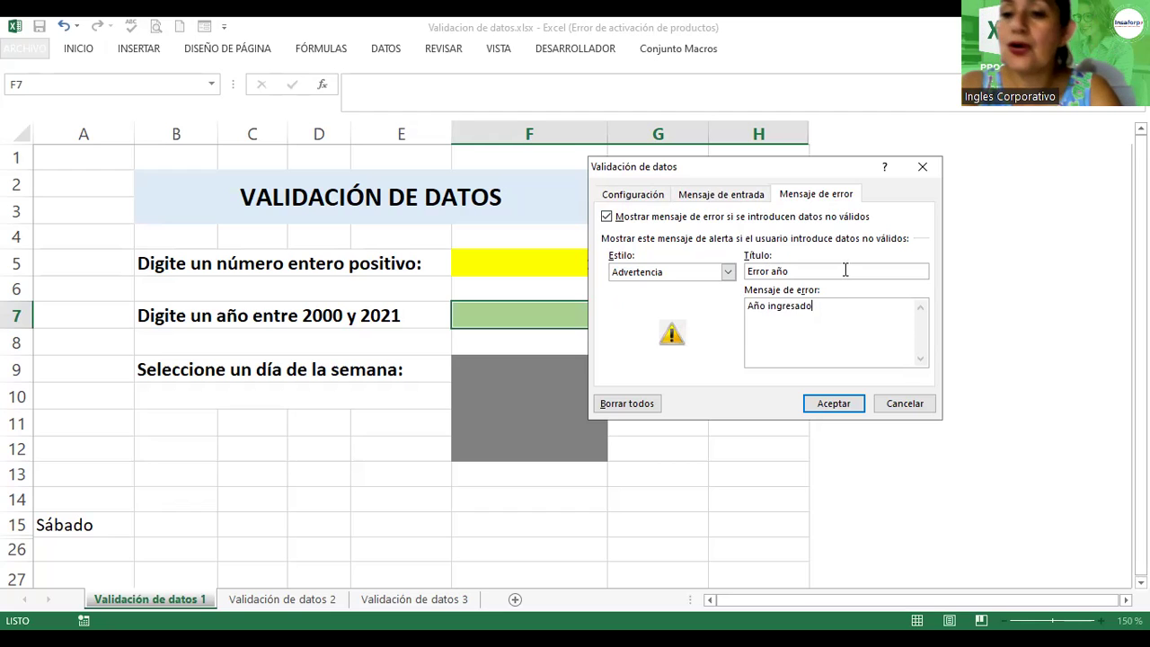
{"action": "type", "text": "no correspo"}
{"action": "type", "text": "nda"}
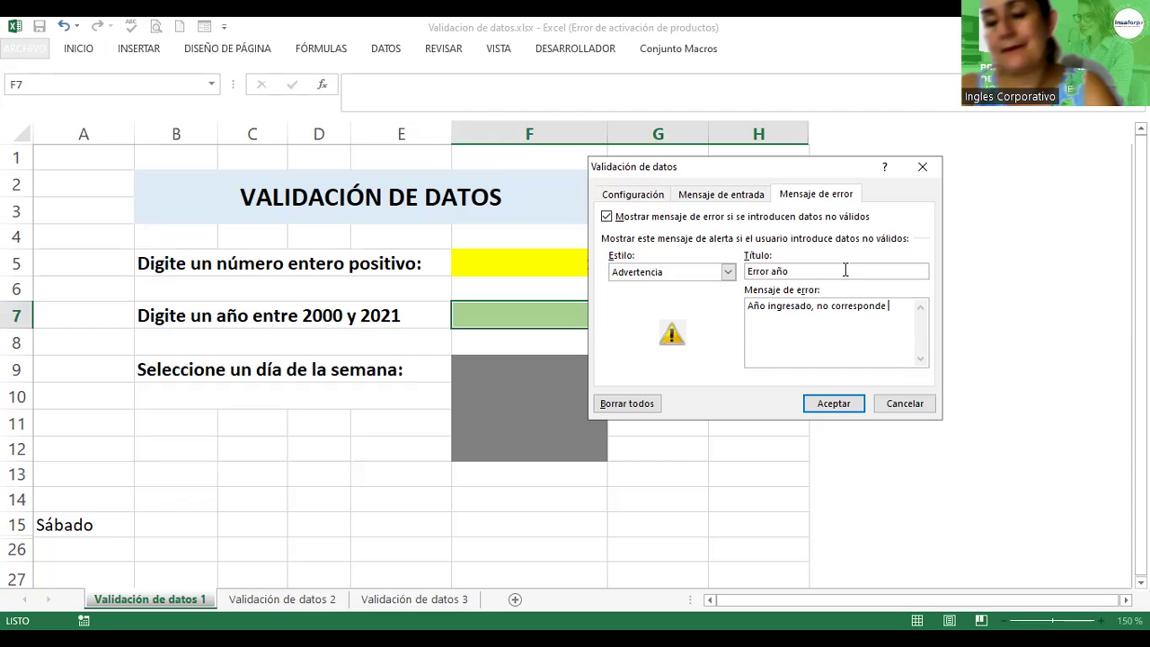
{"action": "type", "text": "a las ventas."}
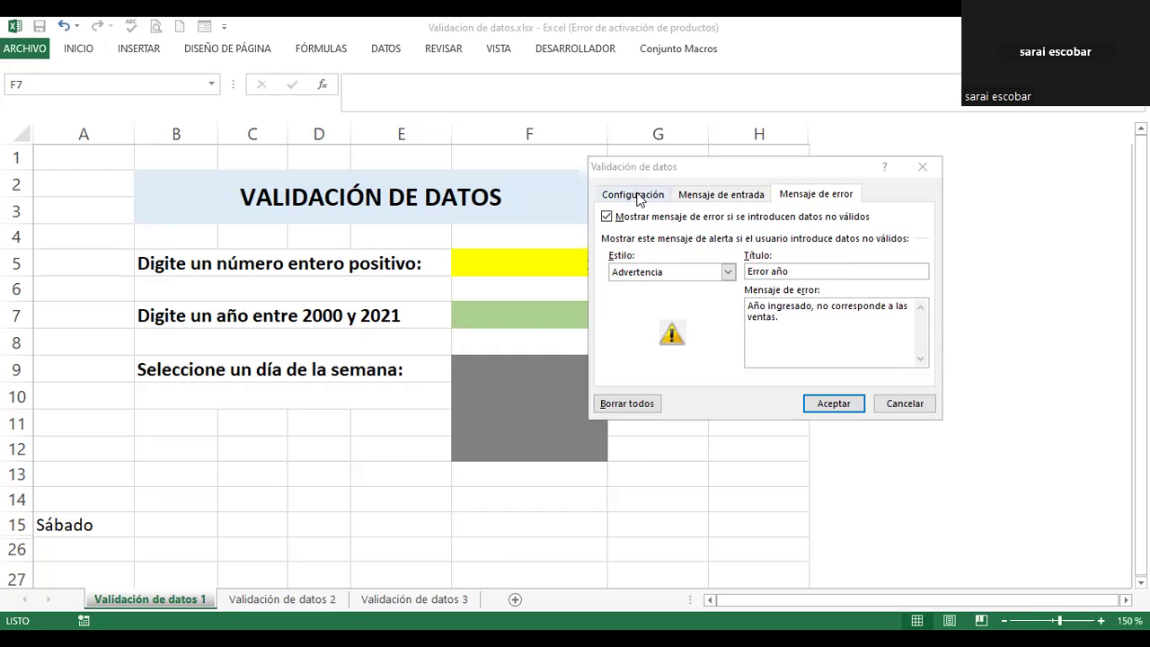
Step: Review the input message and error alert settings, then apply the year validation
{"action": "left_click", "coordinate": [723, 195]}
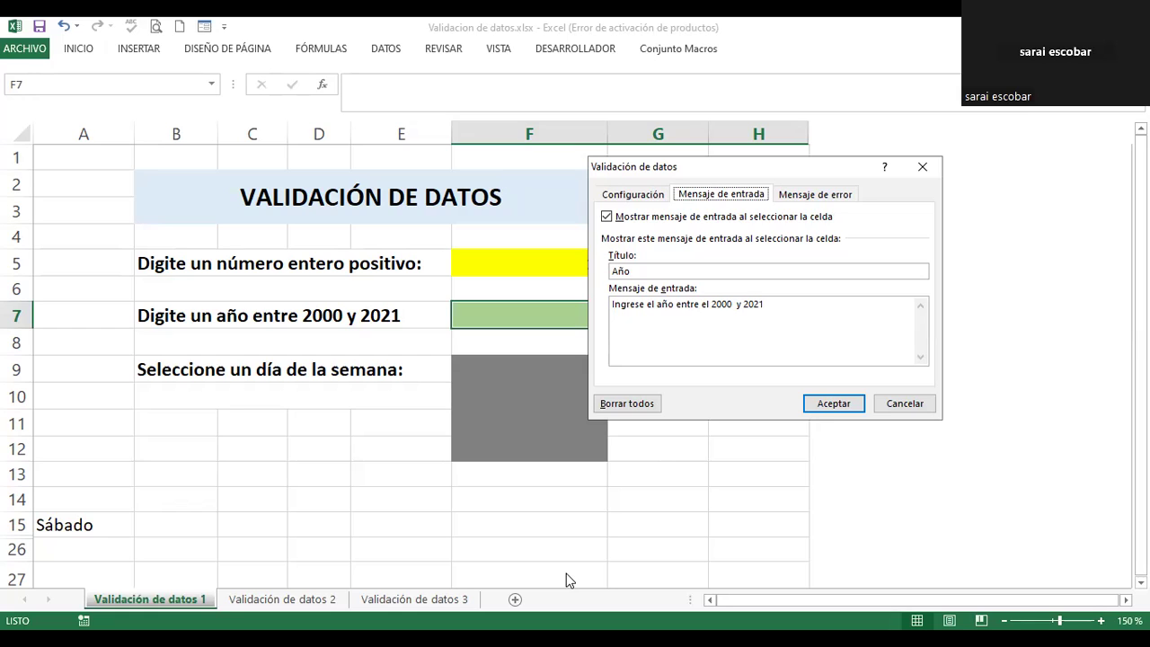
{"action": "left_click", "coordinate": [799, 196]}
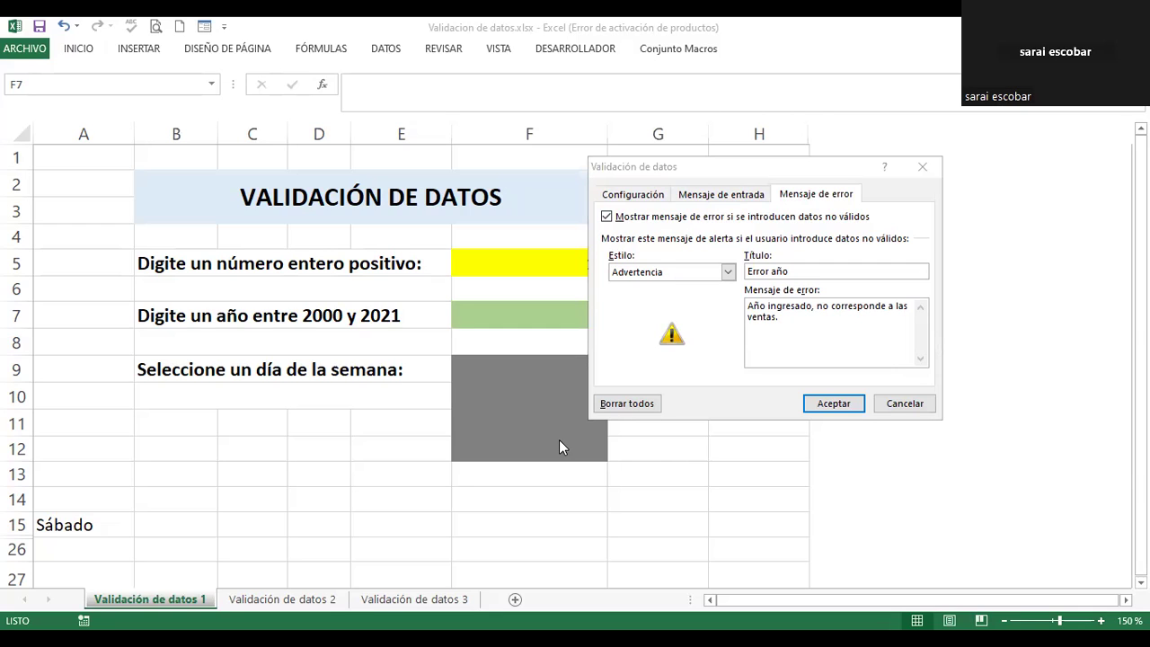
{"action": "left_click", "coordinate": [831, 406]}
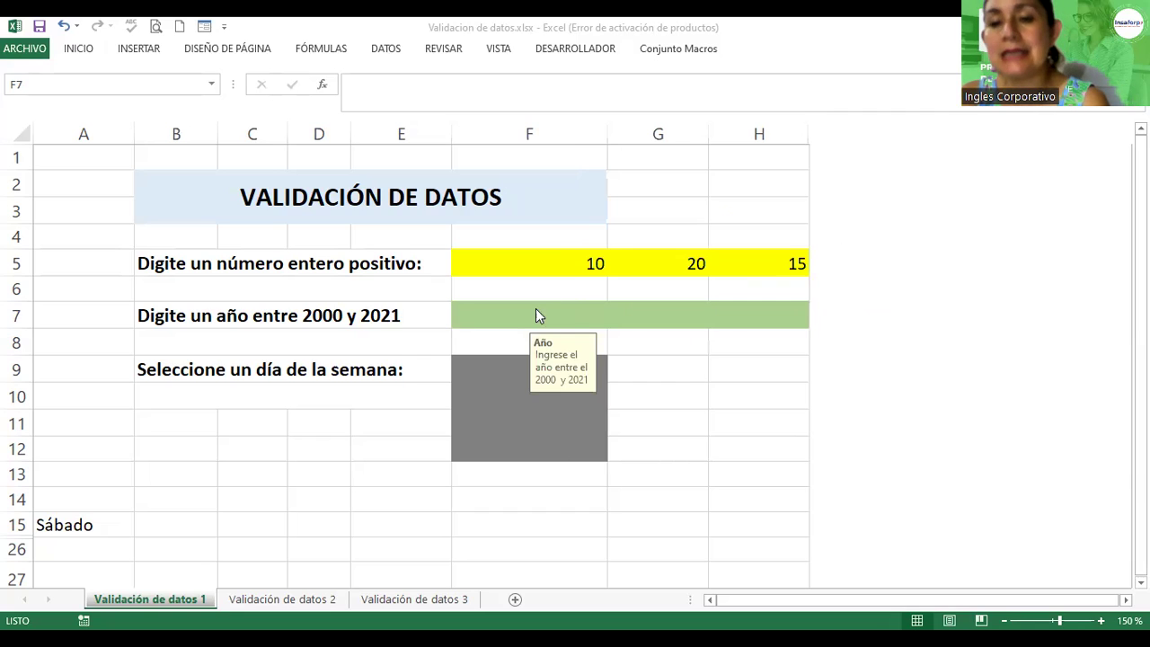
Step: Check the input messages shown on year cells F7, G7 and H7
{"action": "left_click", "coordinate": [565, 315]}
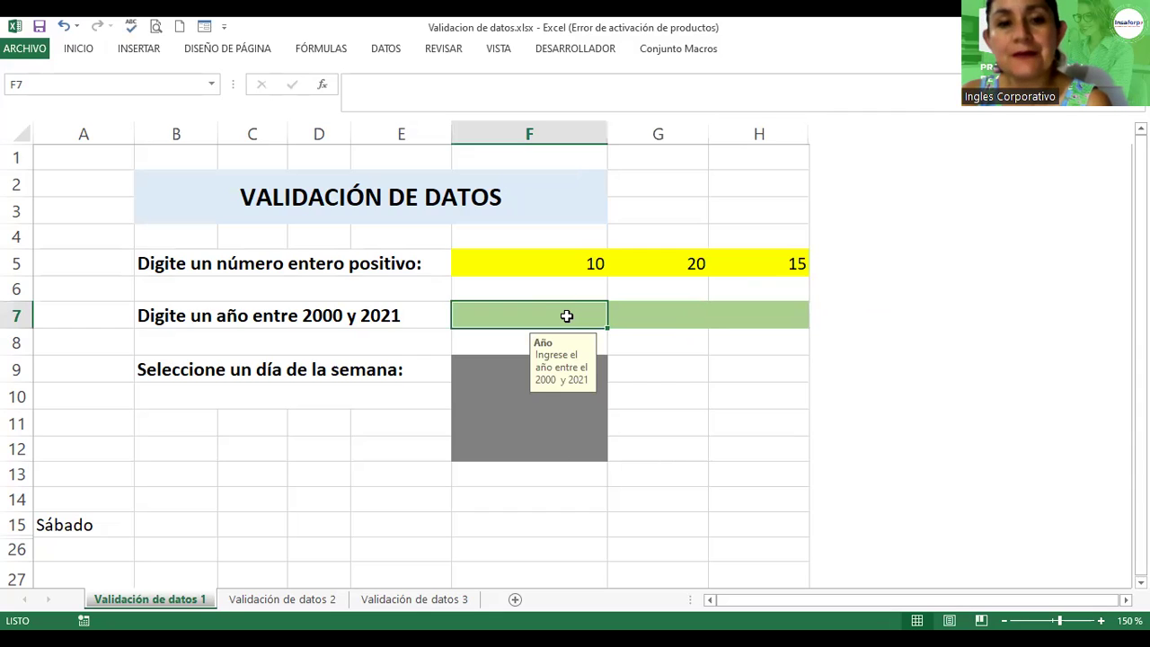
{"action": "key", "text": "Right"}
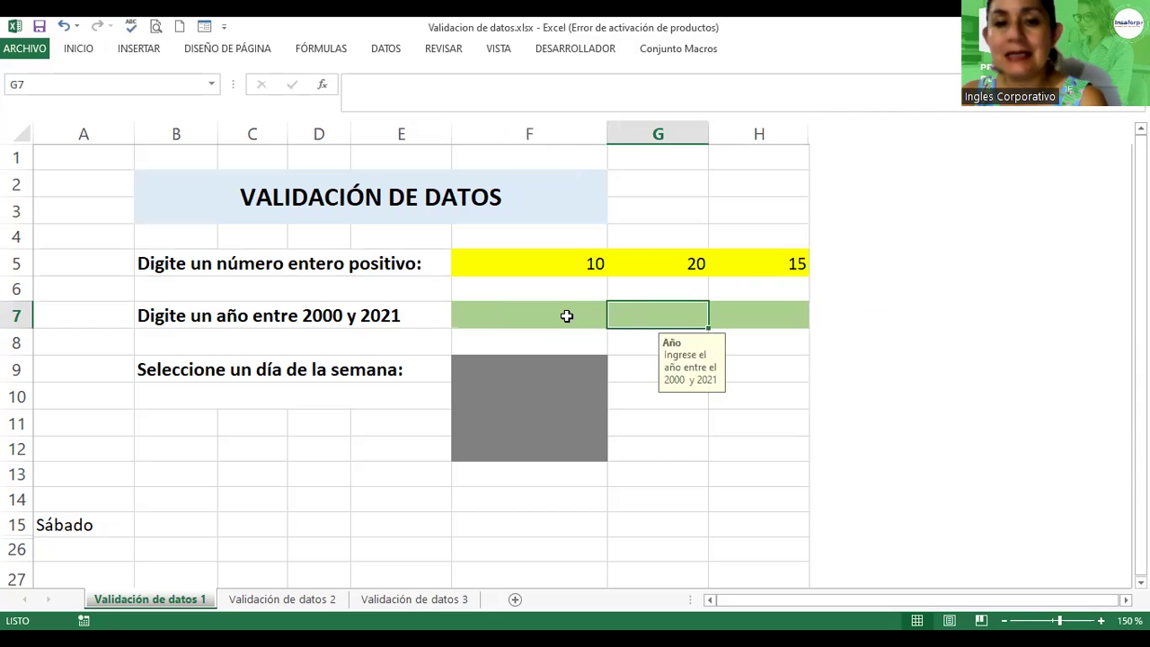
{"action": "key", "text": "Right"}
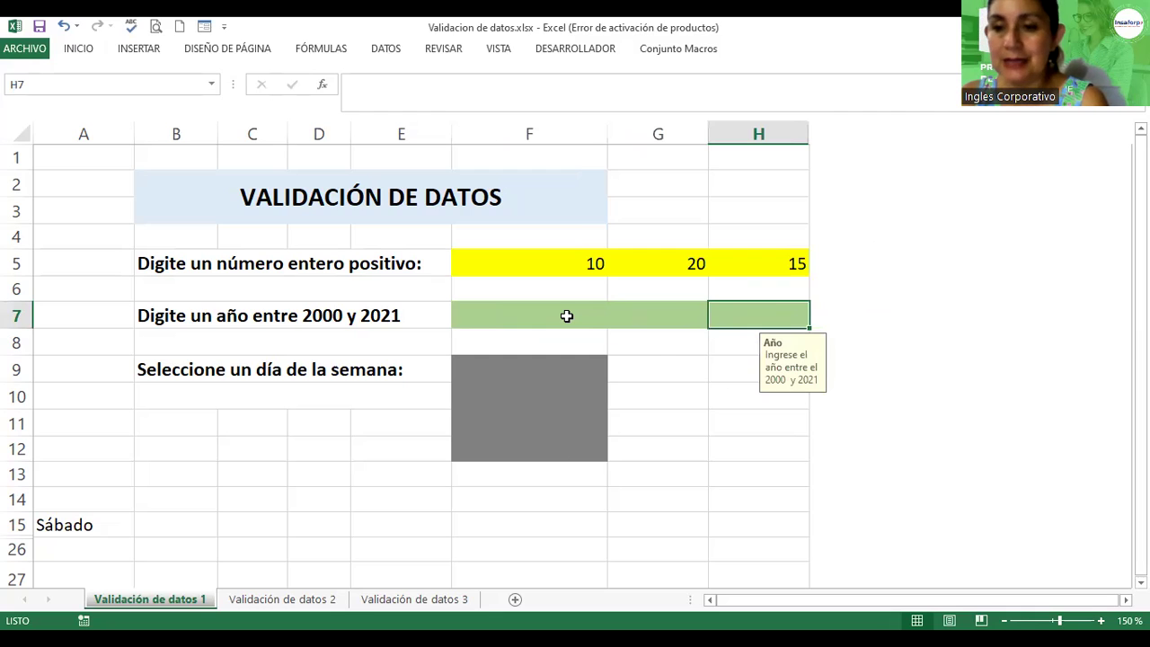
{"action": "key", "text": "Left"}
{"action": "key", "text": "Left"}
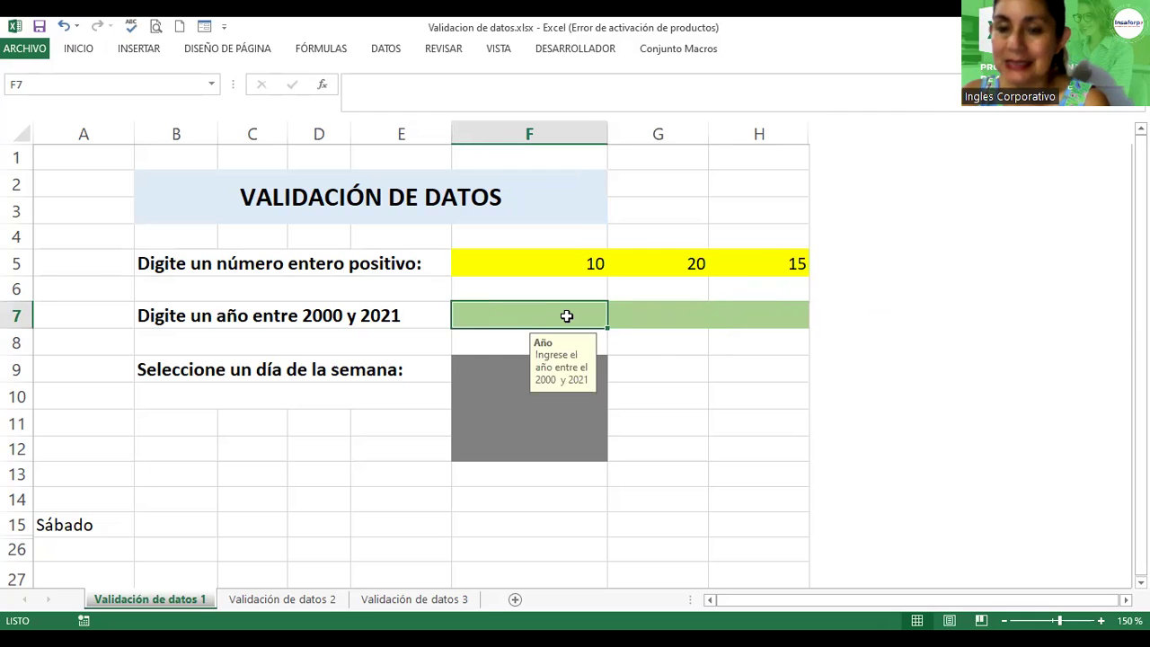
{"action": "key", "text": "Right"}
{"action": "key", "text": "Right"}
{"action": "key", "text": "Left"}
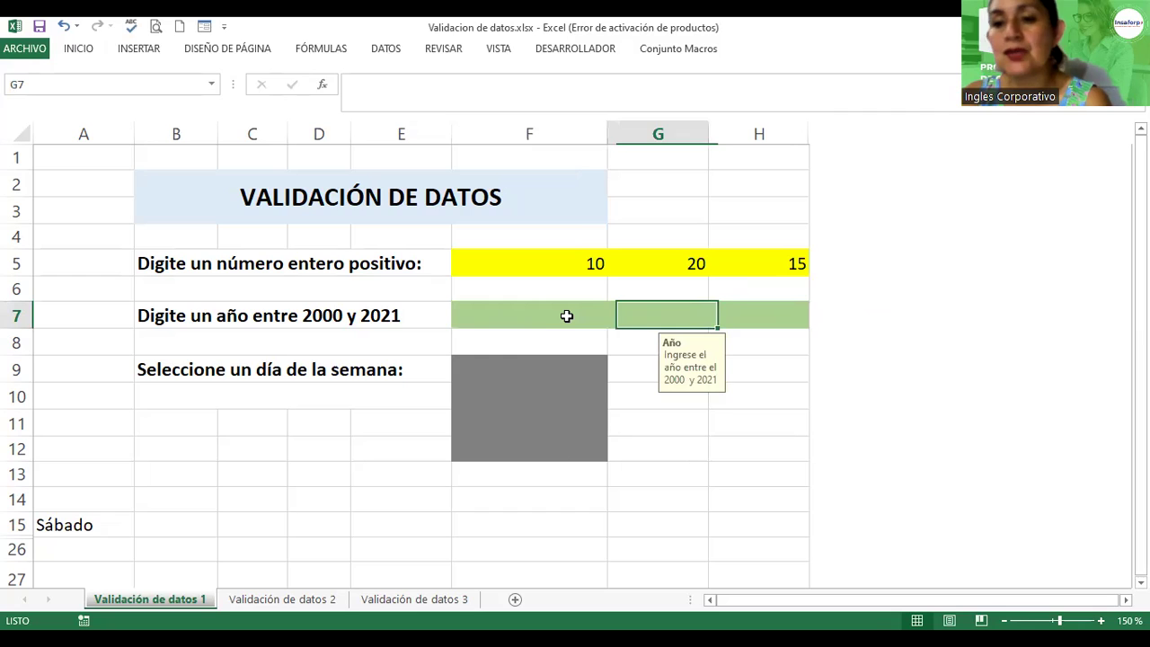
{"action": "key", "text": "Left"}
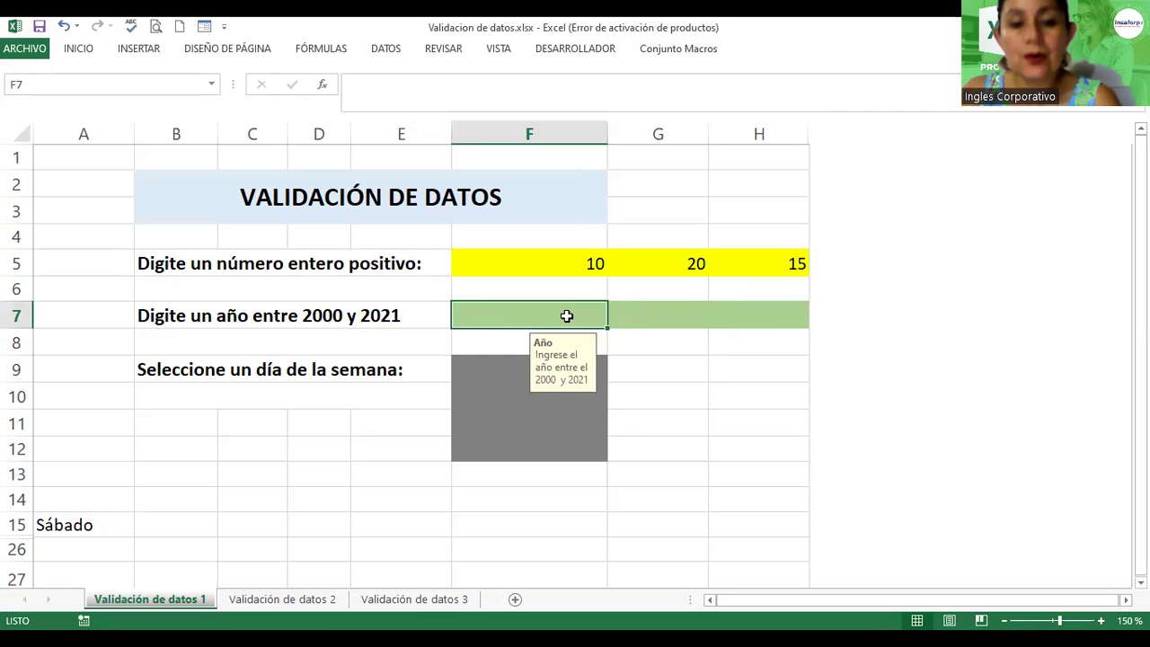
Step: Enter 1950 in F7 and keep it despite the 'Error año' warning
{"action": "type", "text": "1950"}
{"action": "key", "text": "Return"}
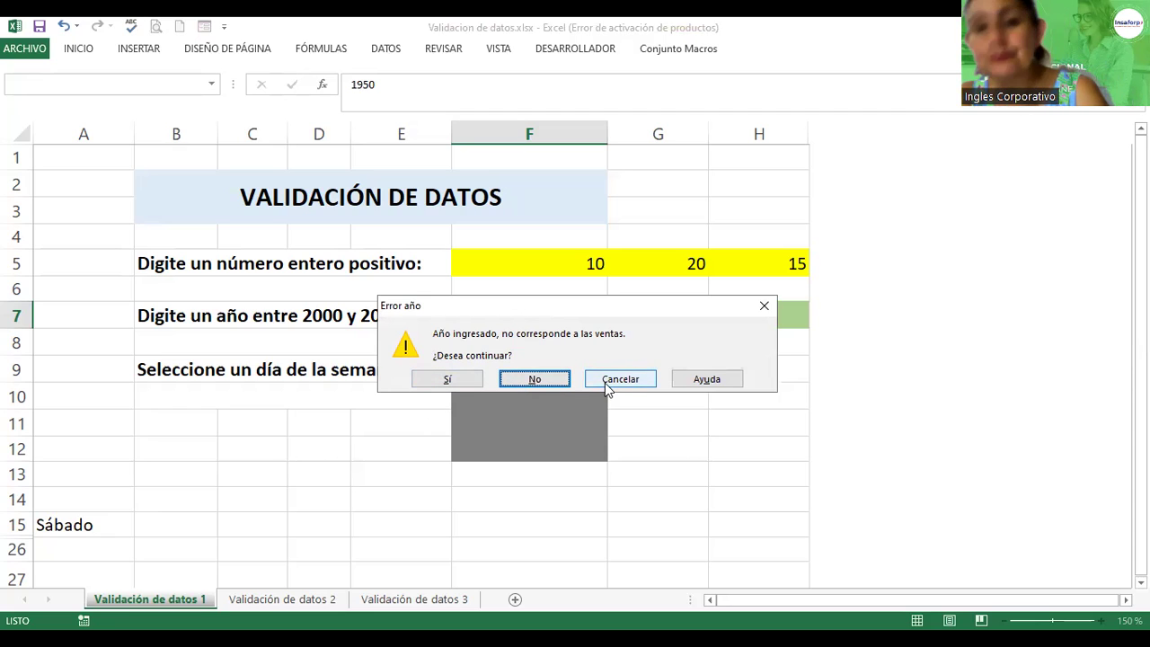
{"action": "left_click", "coordinate": [473, 380]}
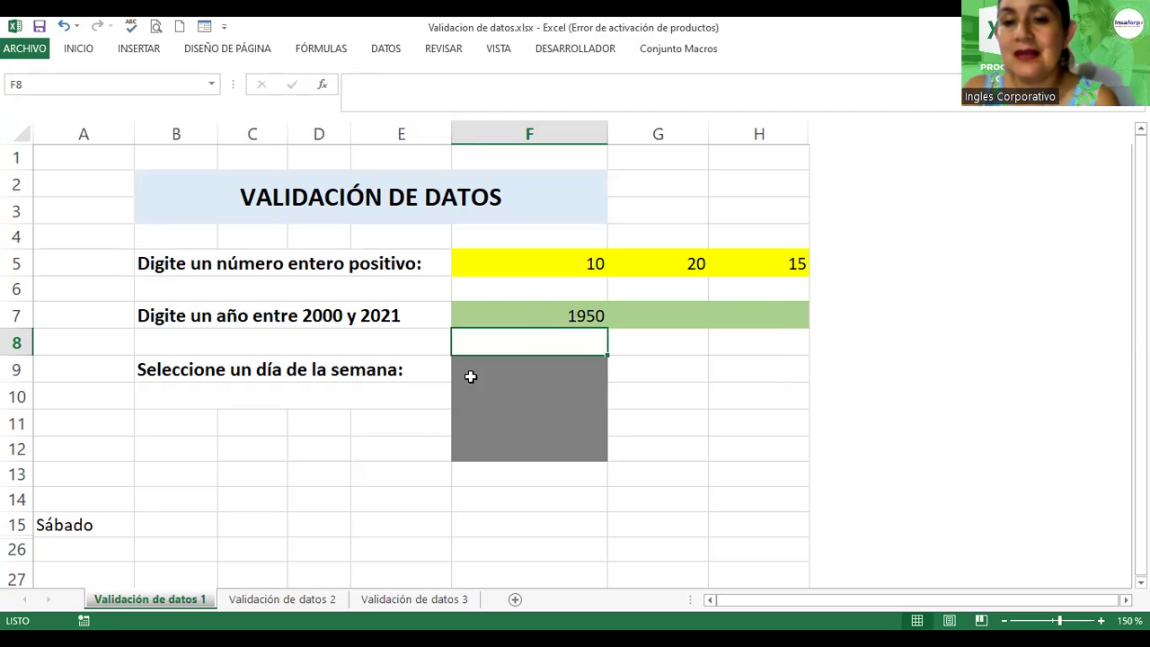
{"action": "left_click", "coordinate": [671, 321]}
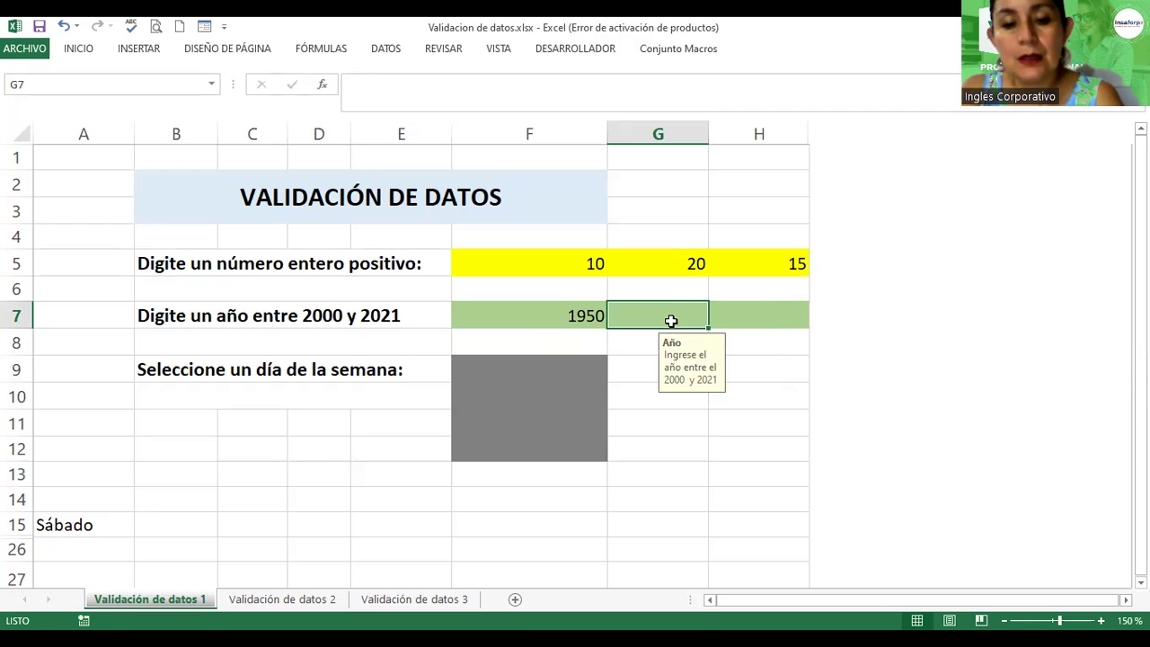
Step: Enter the year 2020 in G7
{"action": "type", "text": "20"}
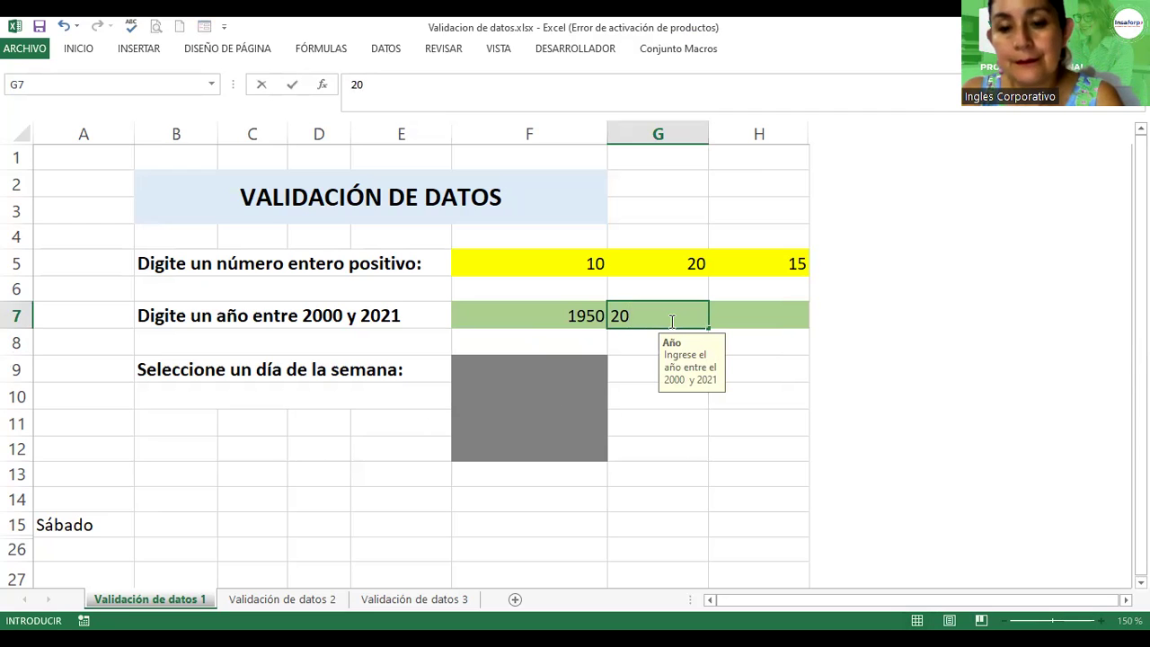
{"action": "type", "text": "20"}
{"action": "key", "text": "Return"}
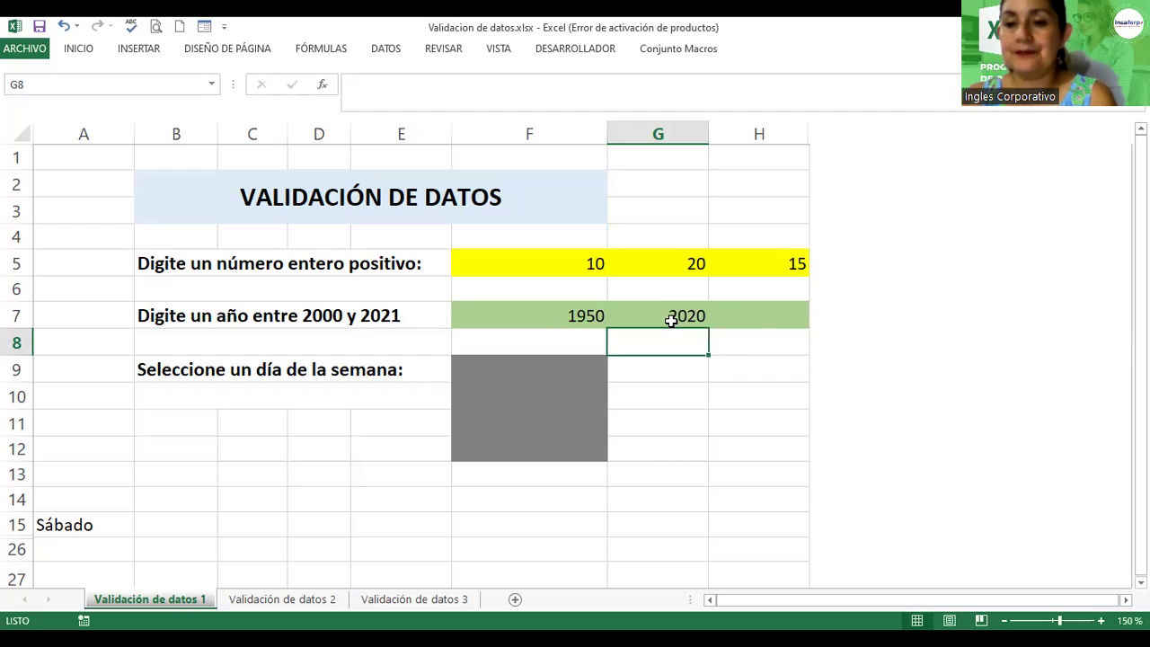
Step: Enter 2022 in H7, which raises the 'Error año' warning
{"action": "left_click", "coordinate": [758, 315]}
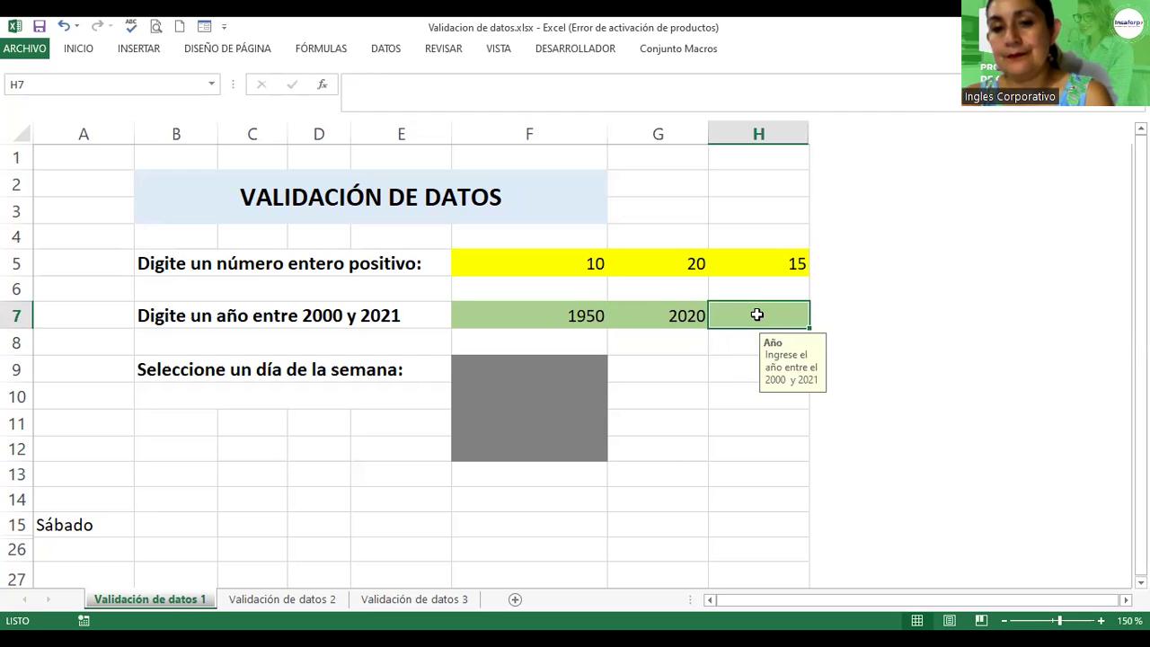
{"action": "type", "text": "30"}
{"action": "key", "text": "BackSpace"}
{"action": "key", "text": "BackSpace"}
{"action": "type", "text": "2022"}
{"action": "key", "text": "Return"}
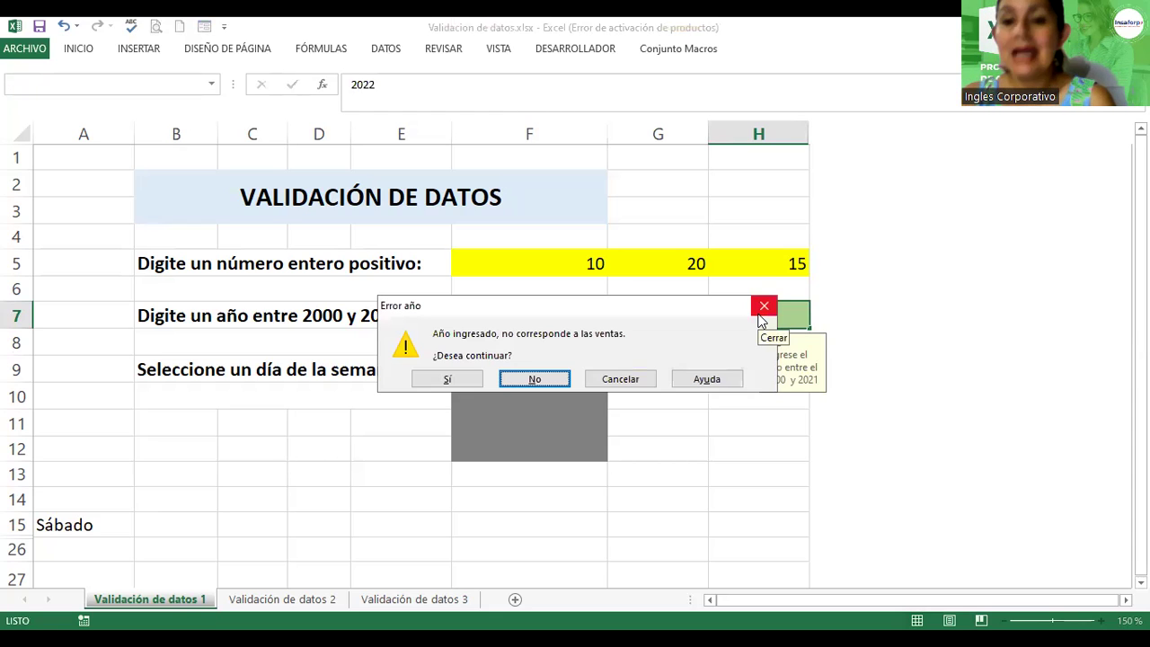
Step: Reject the warning for 2022 and cancel the entry, leaving H7 empty
{"action": "left_click", "coordinate": [547, 376]}
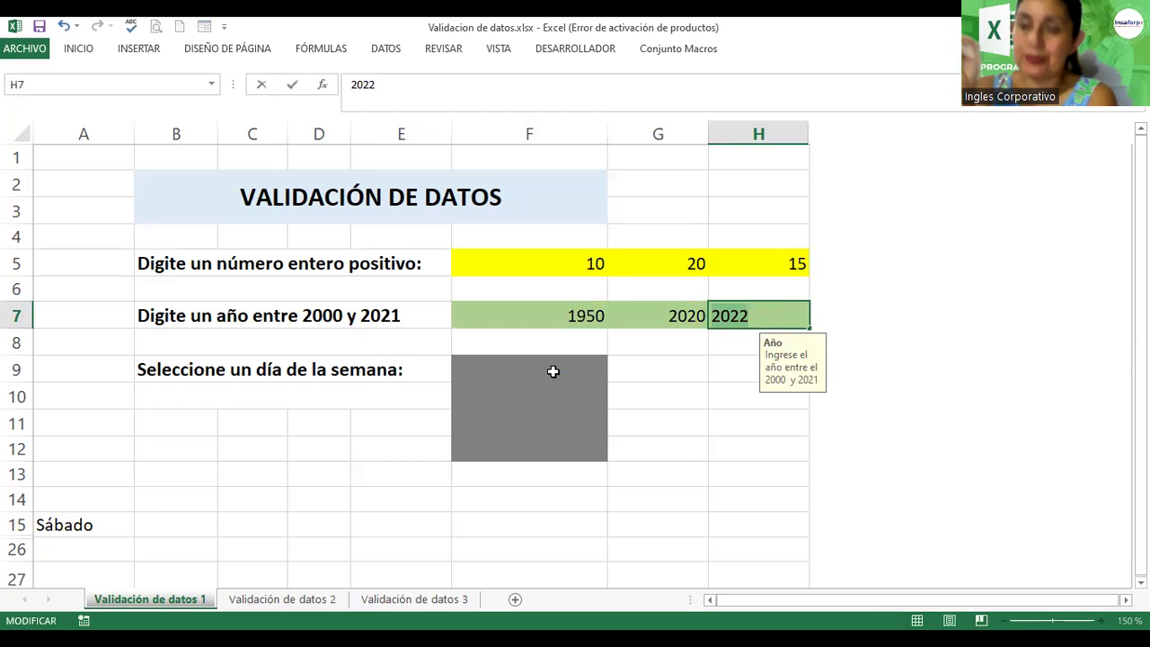
{"action": "key", "text": "Escape"}
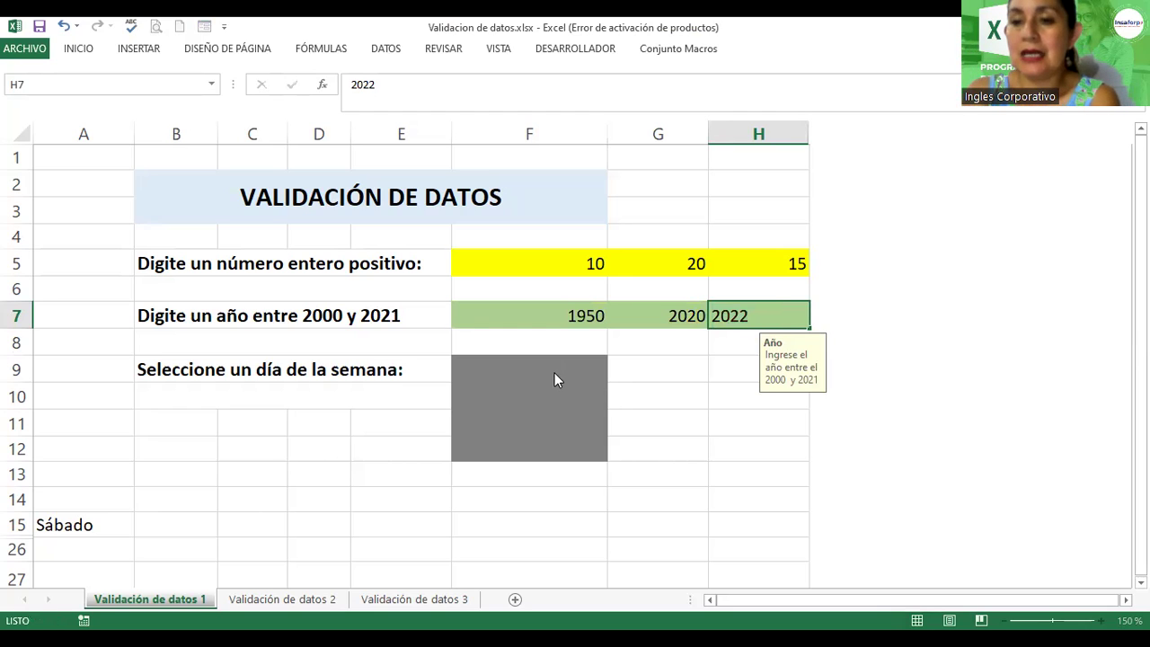
{"action": "left_click", "coordinate": [554, 379]}
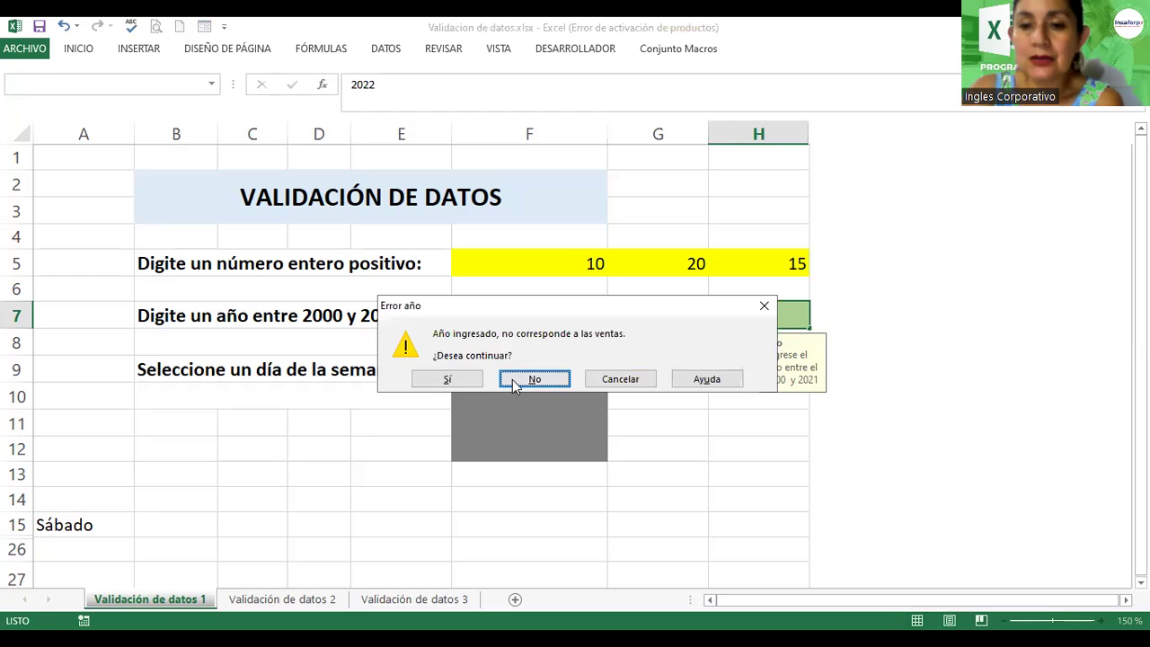
{"action": "left_click", "coordinate": [513, 379]}
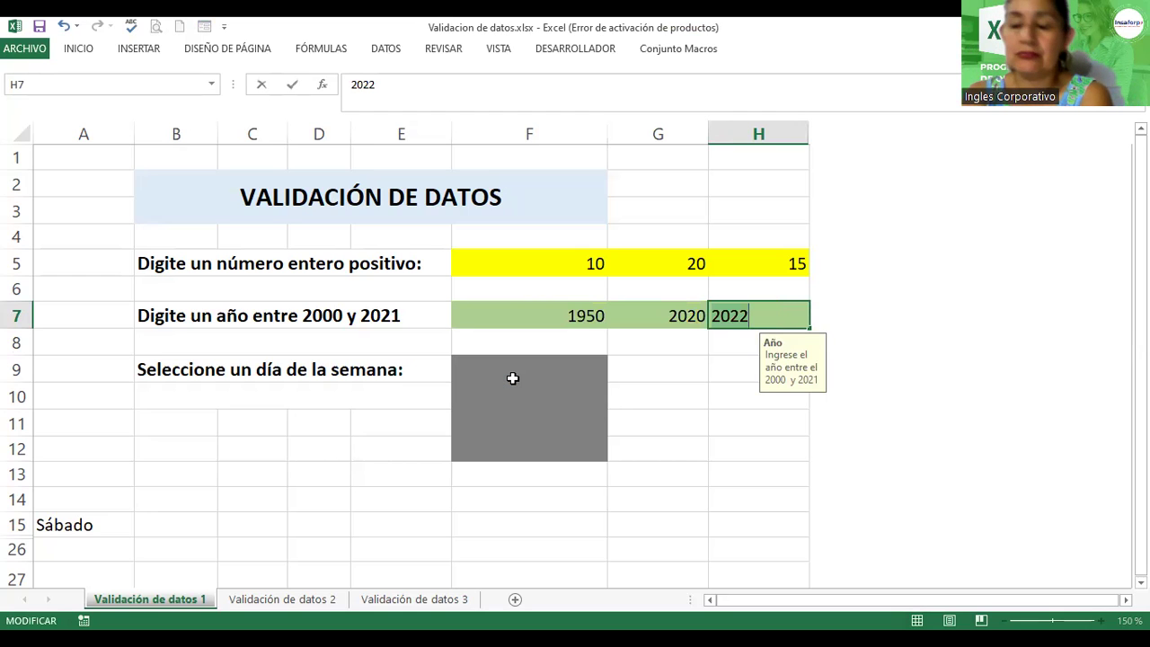
{"action": "key", "text": "Escape"}
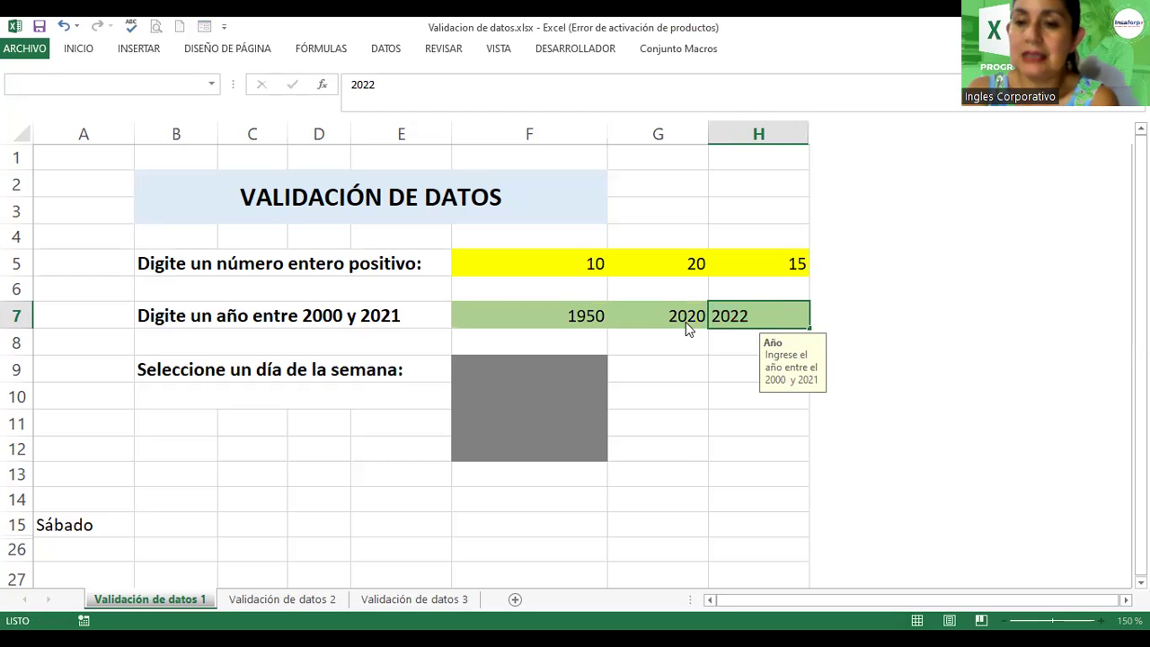
{"action": "left_click", "coordinate": [685, 322]}
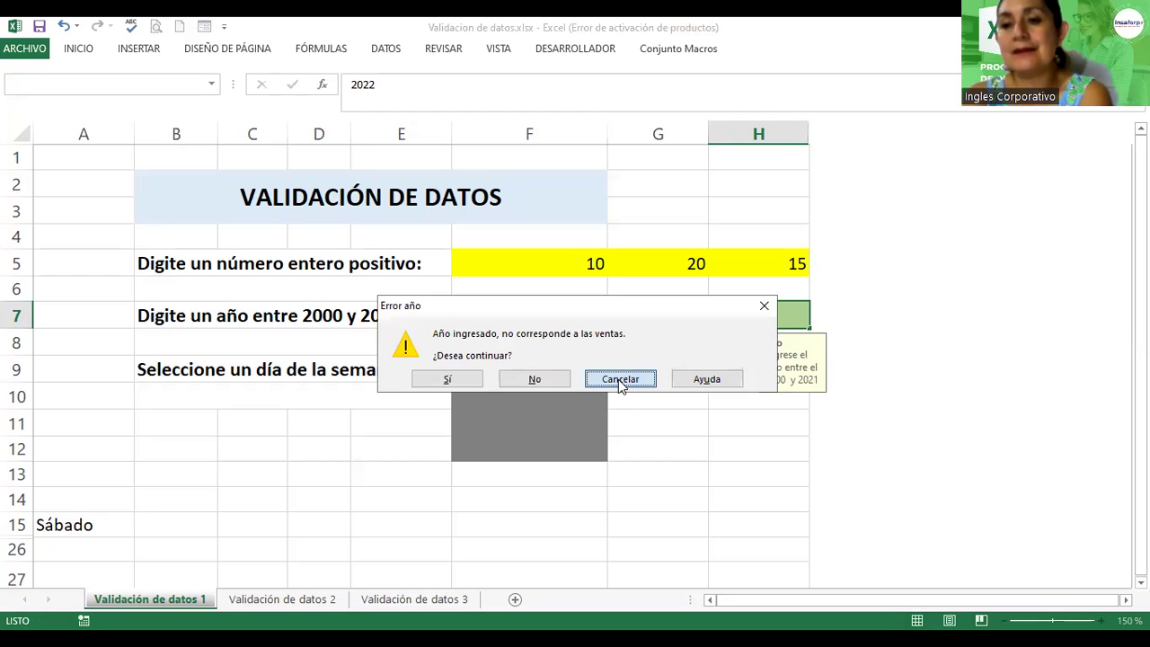
{"action": "left_click", "coordinate": [618, 380]}
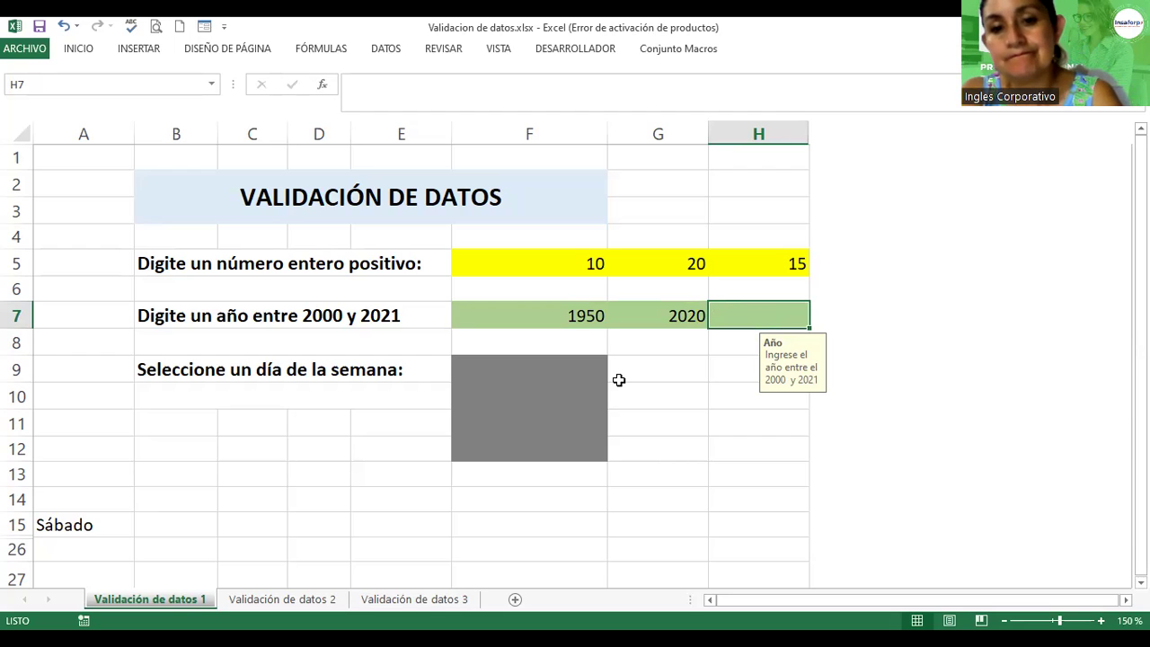
Step: Enter 1999 in H7 and keep it despite the warning
{"action": "type", "text": "1"}
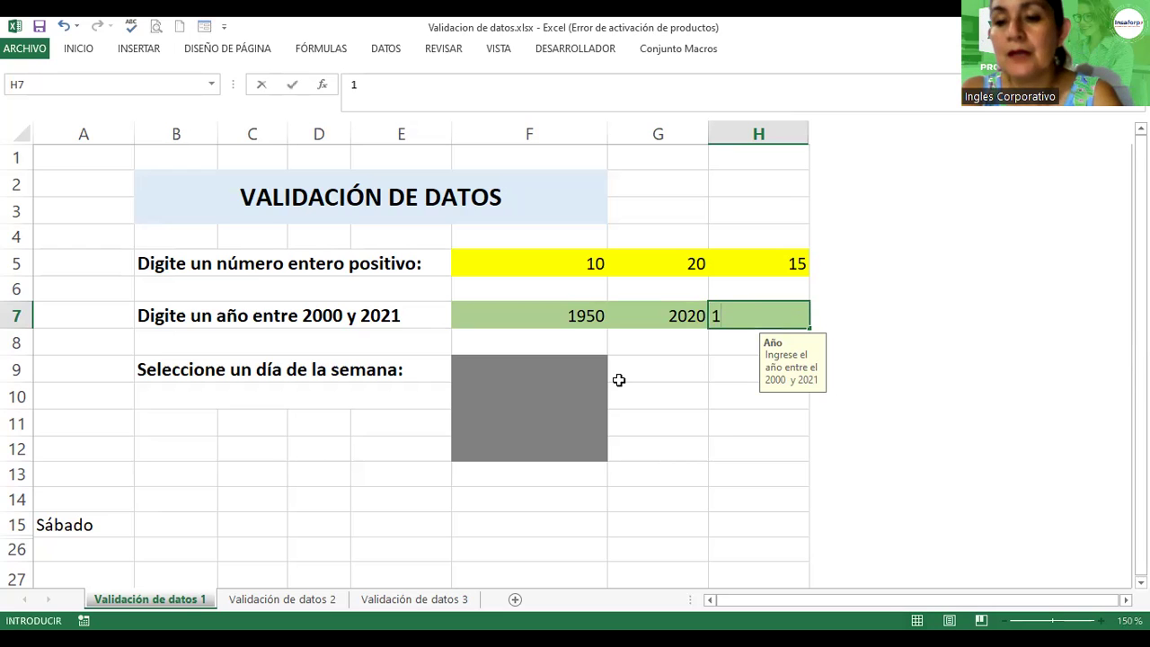
{"action": "type", "text": "99"}
{"action": "type", "text": "9"}
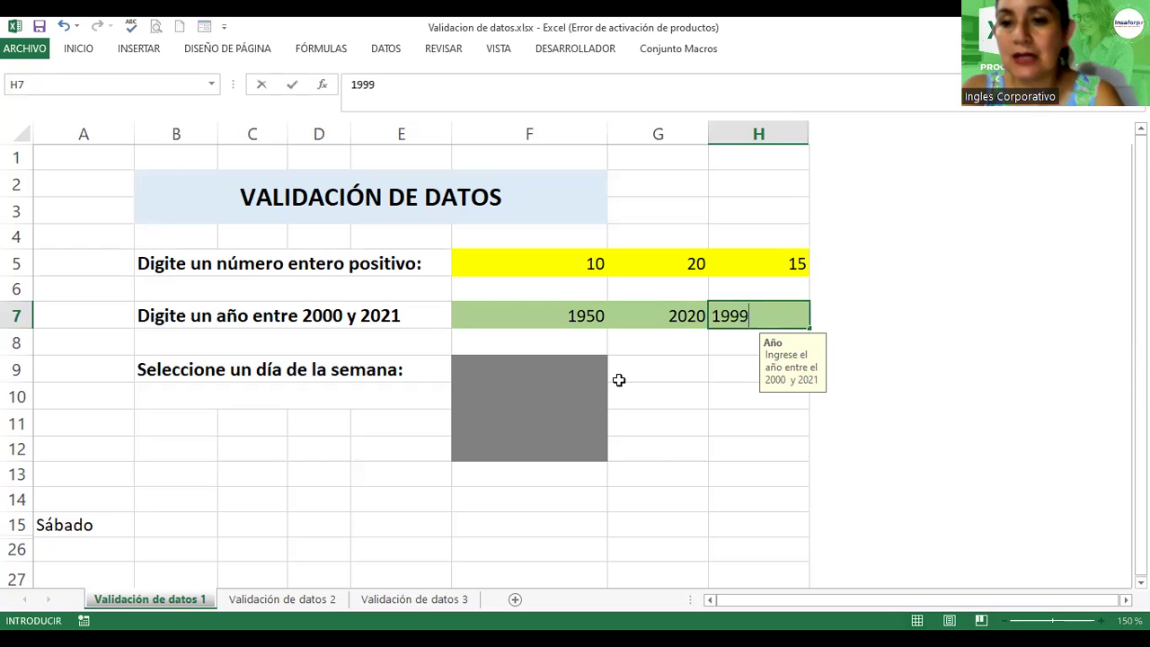
{"action": "key", "text": "Return"}
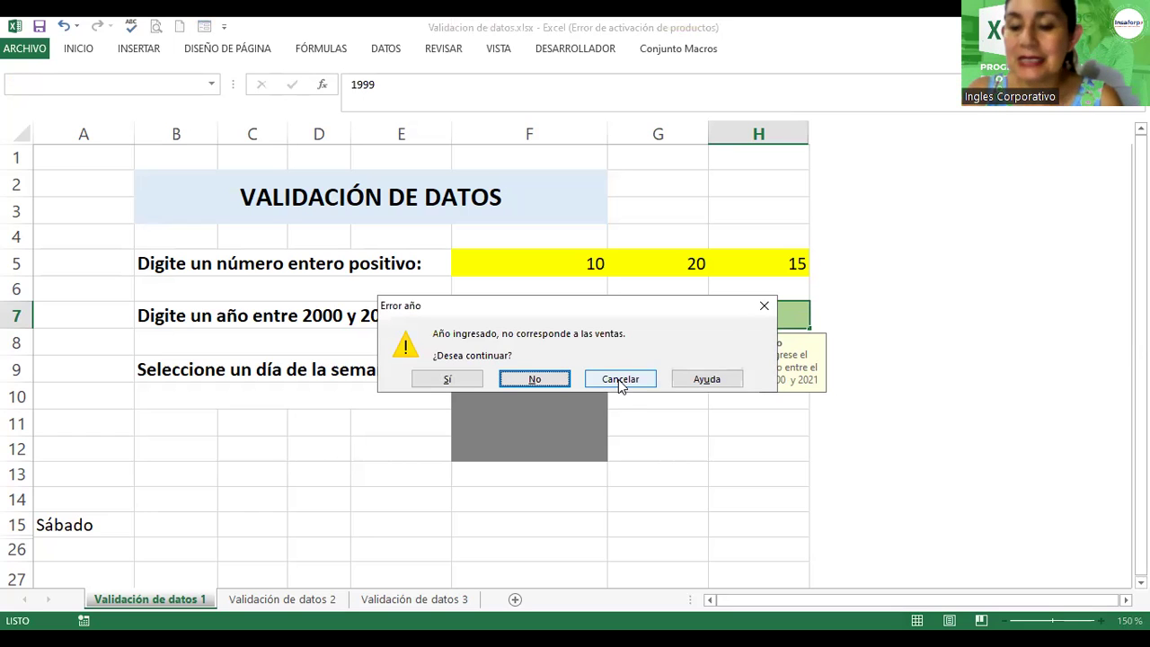
{"action": "left_click", "coordinate": [447, 378]}
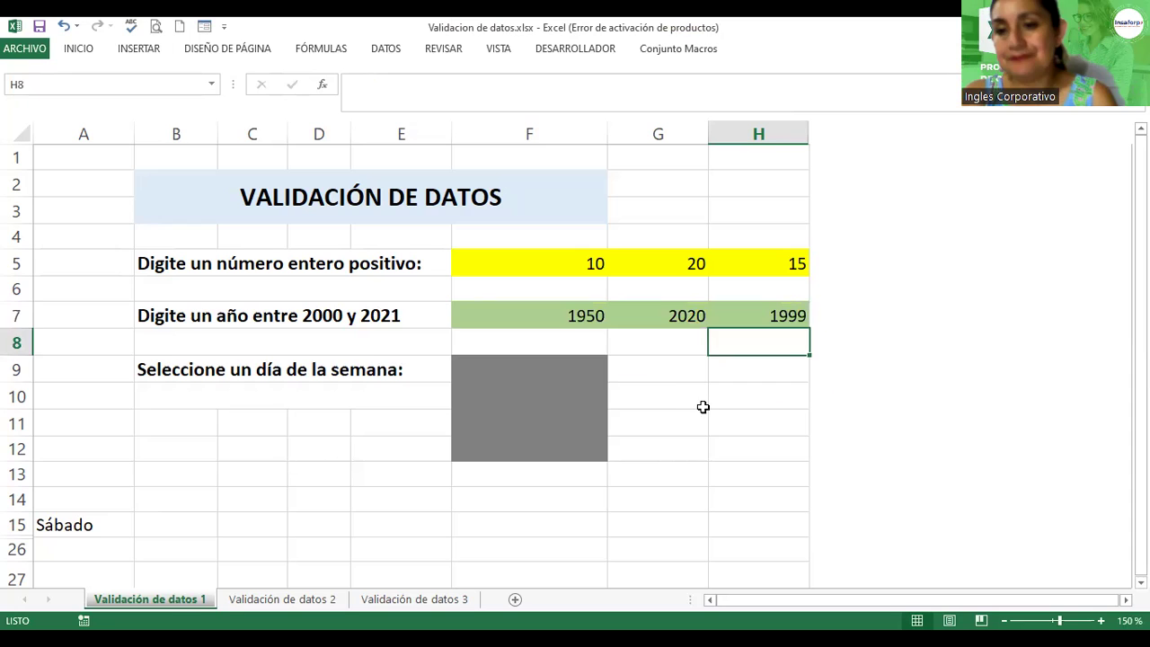
{"action": "left_click", "coordinate": [710, 405]}
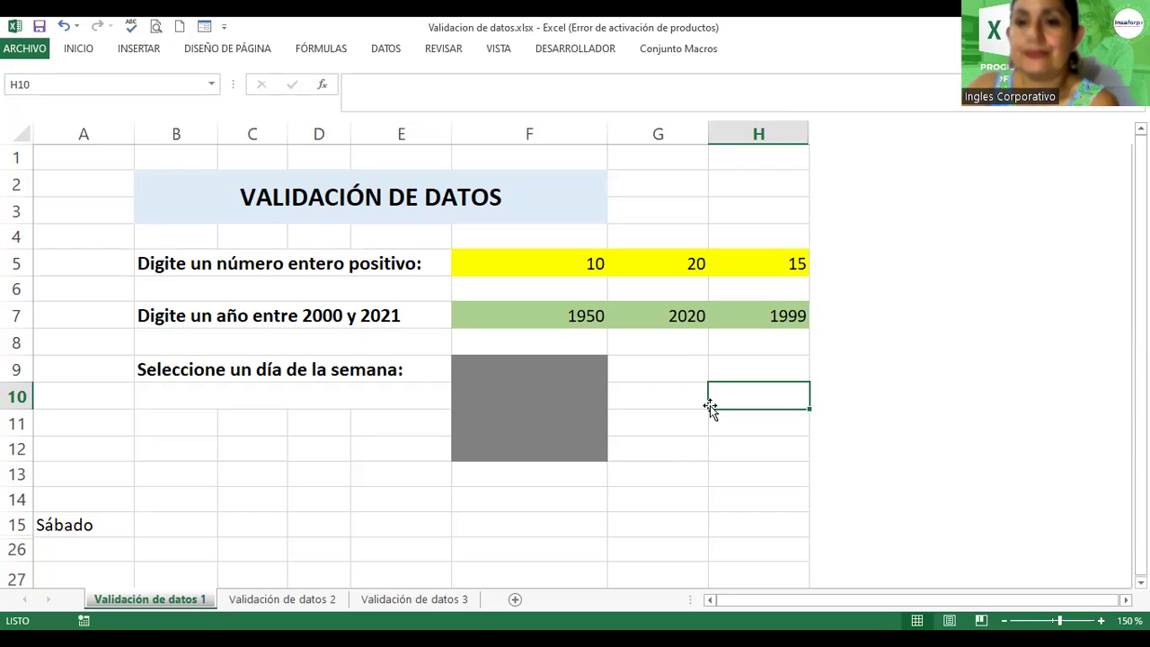
Step: Circle the invalid years 1950 in F7 and 1999 in H7 with Rodear con un círculo datos no válidos
{"action": "left_click", "coordinate": [382, 49]}
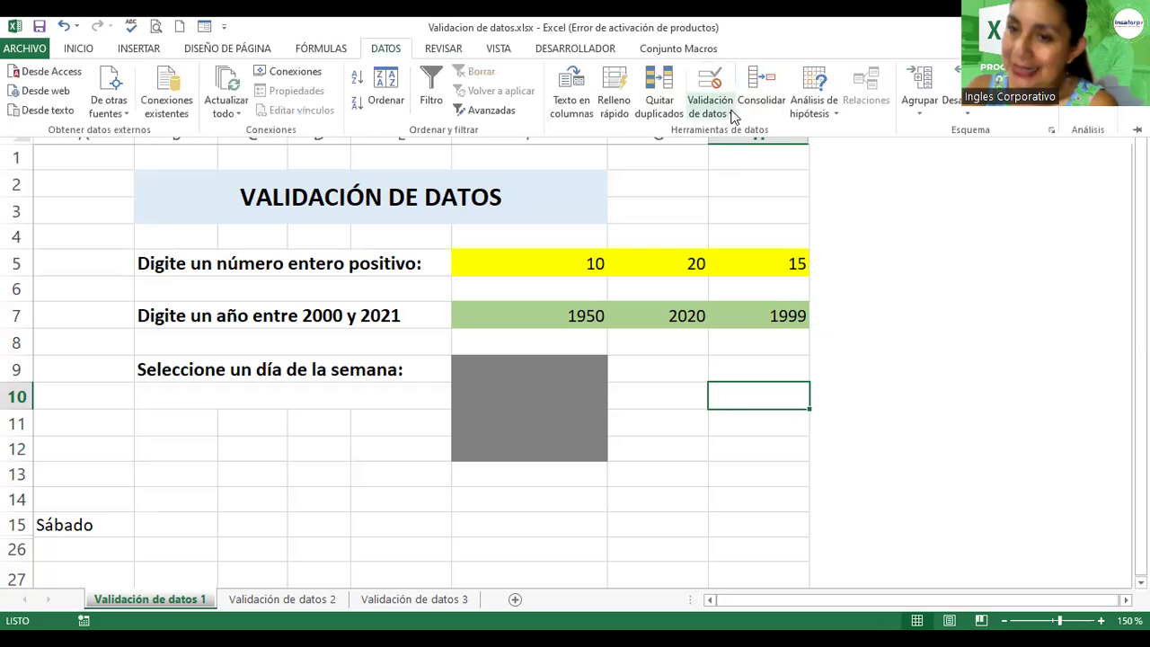
{"action": "left_click", "coordinate": [731, 113]}
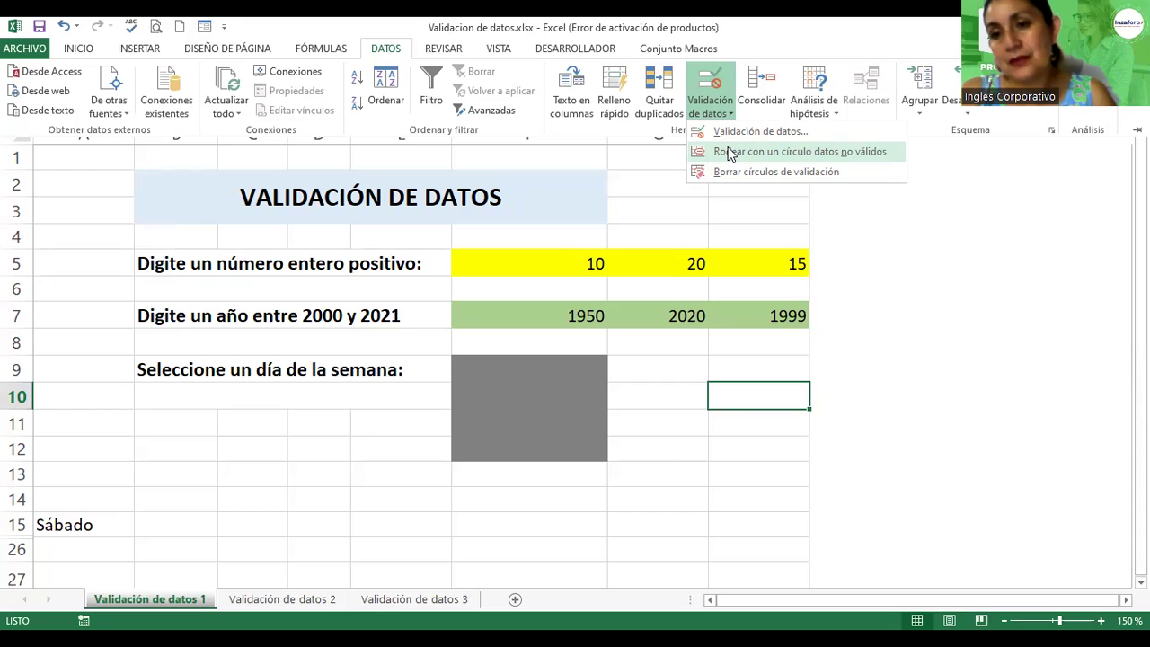
{"action": "left_click", "coordinate": [728, 151]}
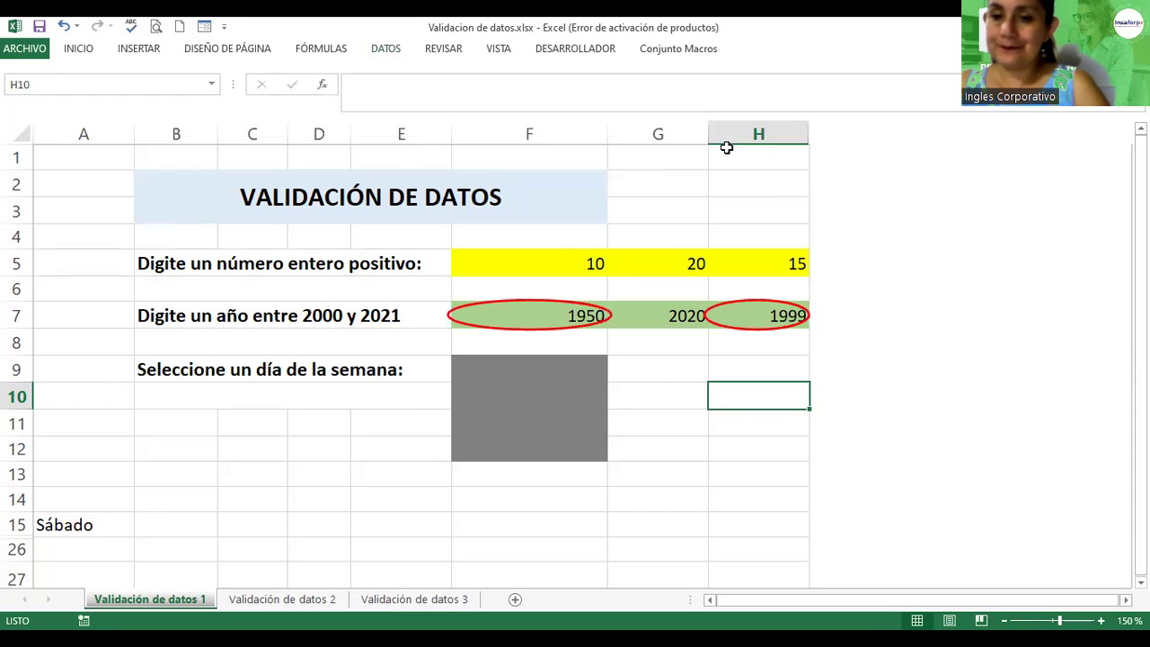
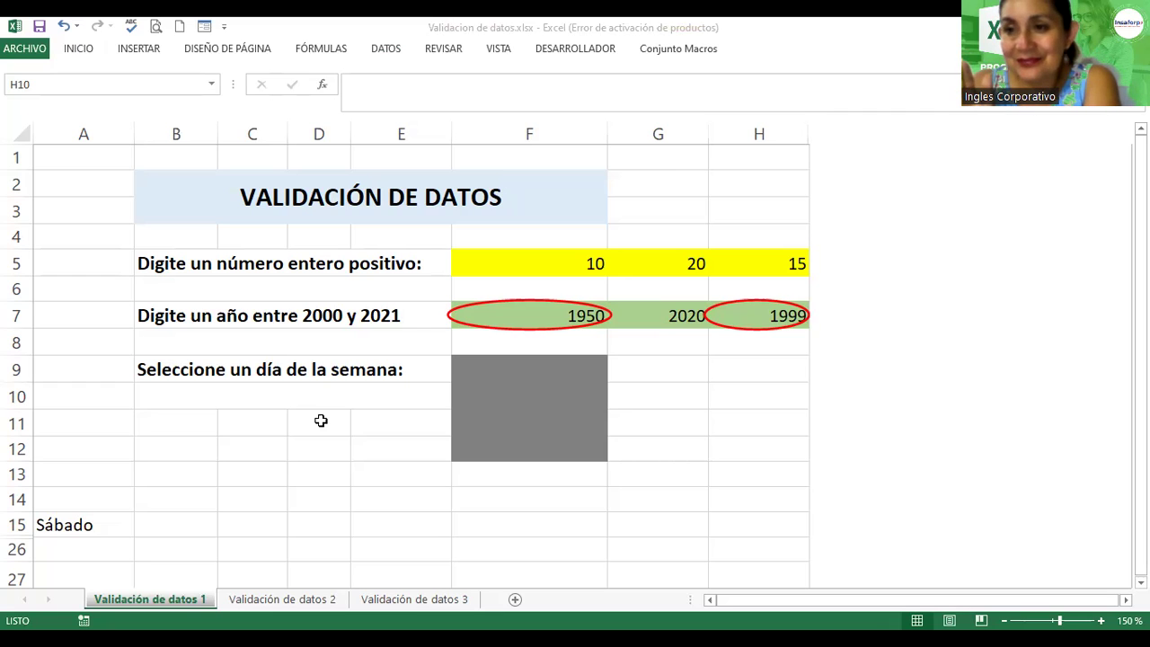
Step: Enter -99999 and then 00000 in F5; both are rejected, so cancel the entry
{"action": "left_click", "coordinate": [564, 261]}
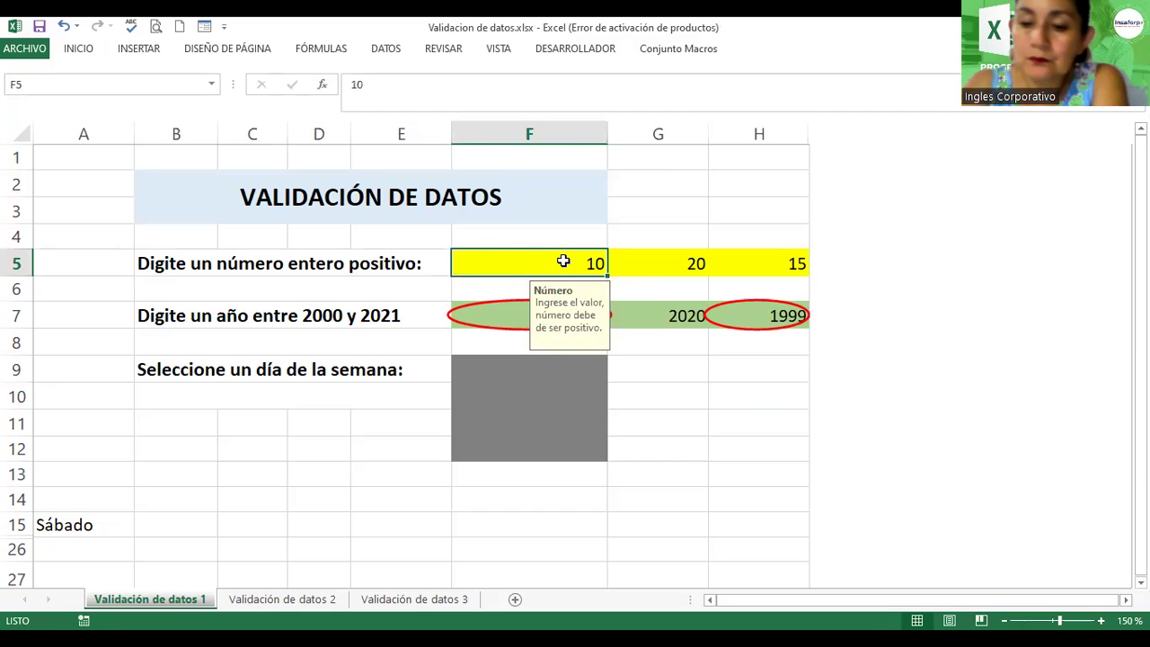
{"action": "type", "text": "-99999"}
{"action": "key", "text": "Return"}
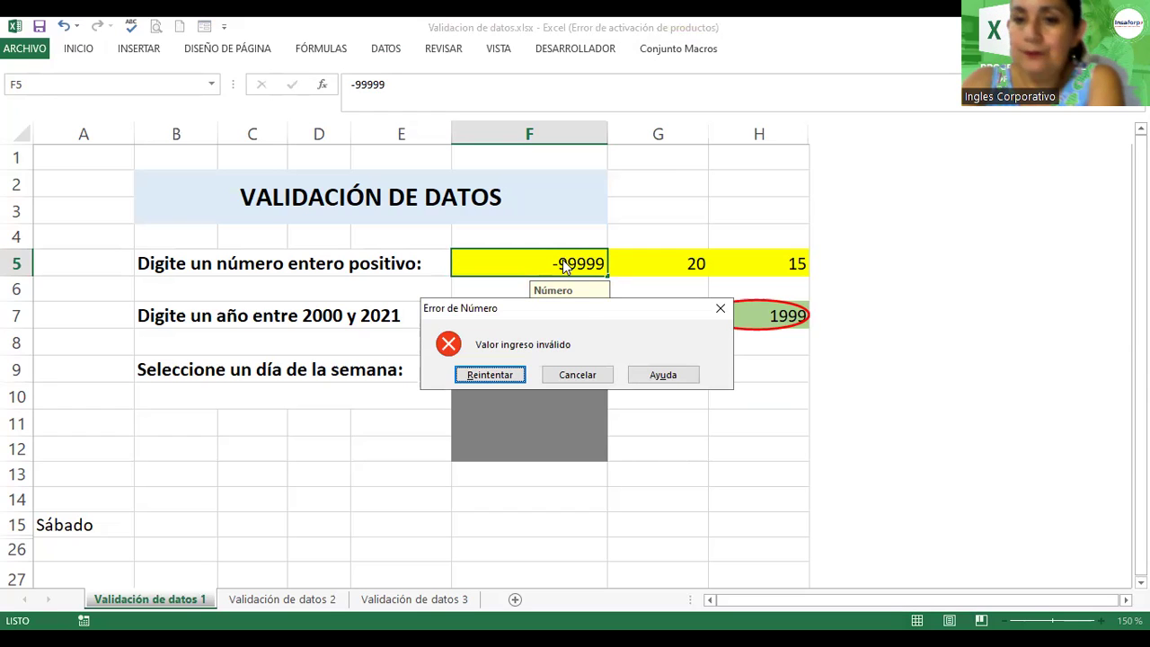
{"action": "key", "text": "Return"}
{"action": "type", "text": "00000"}
{"action": "key", "text": "Return"}
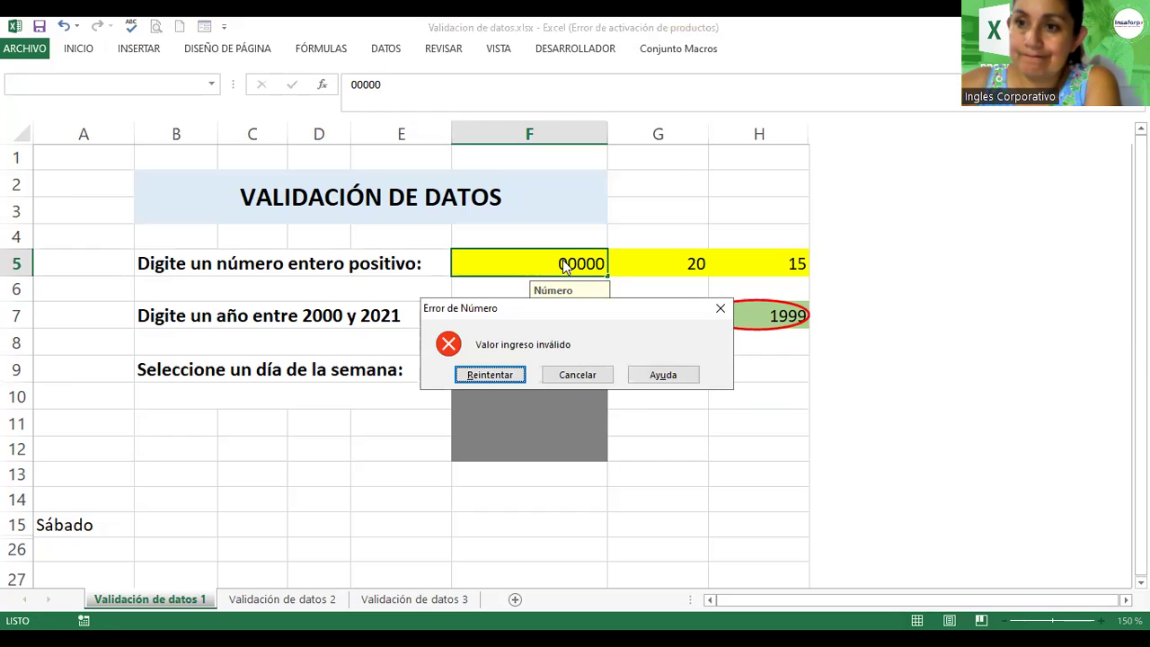
{"action": "key", "text": "Tab"}
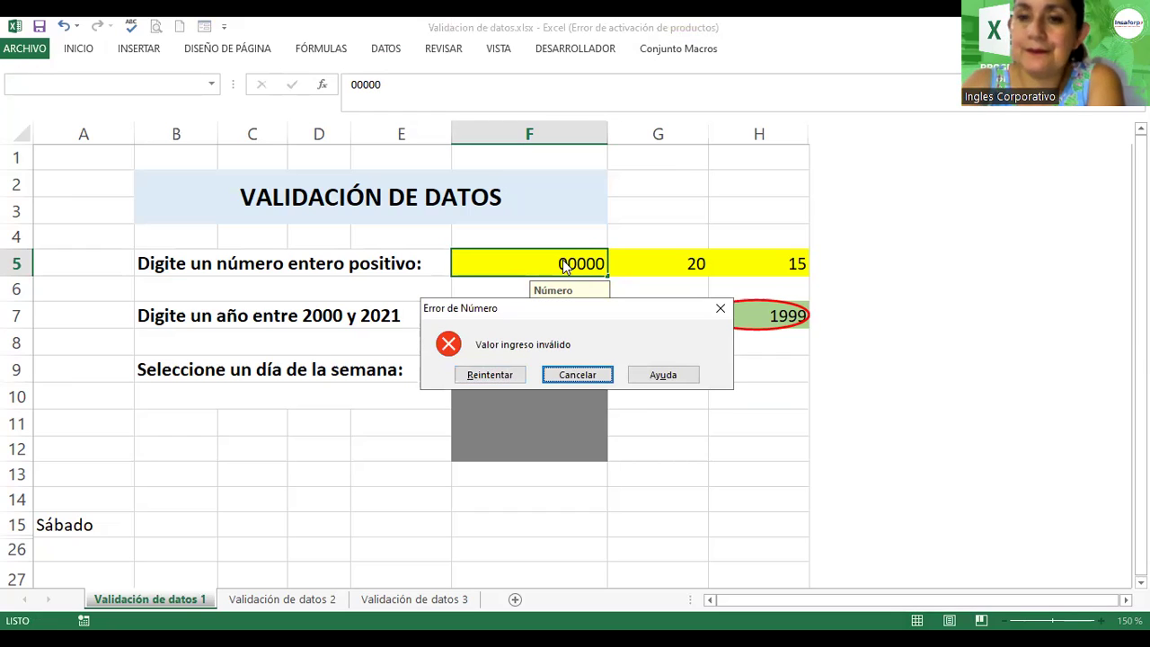
{"action": "key", "text": "Return"}
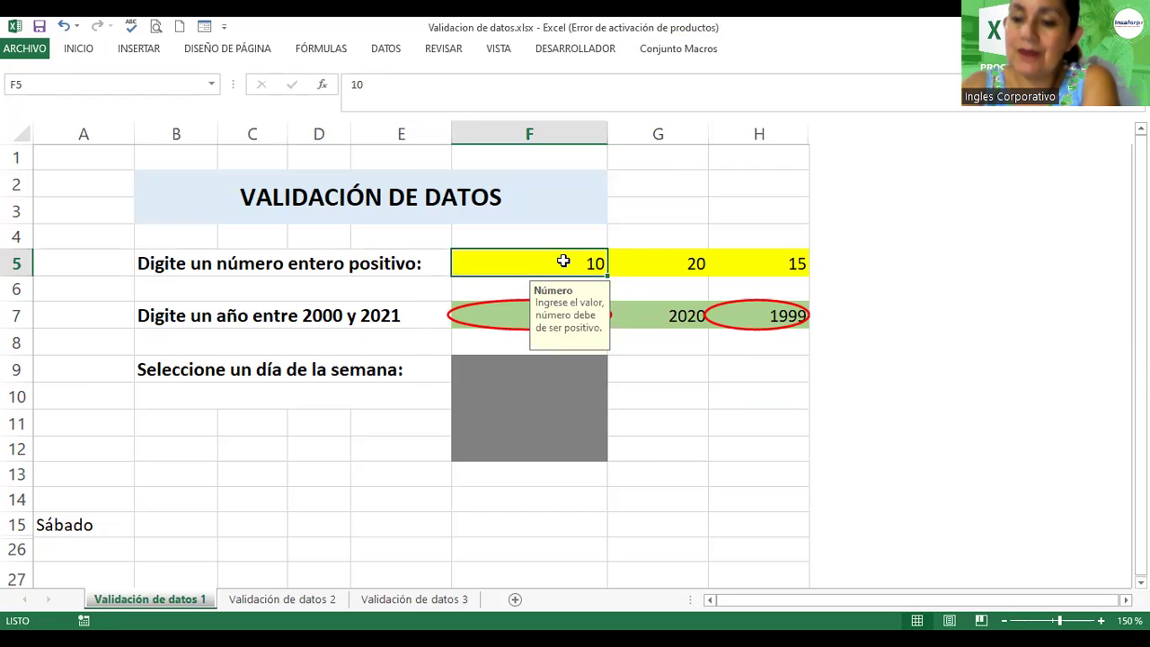
{"action": "key", "text": "Delete"}
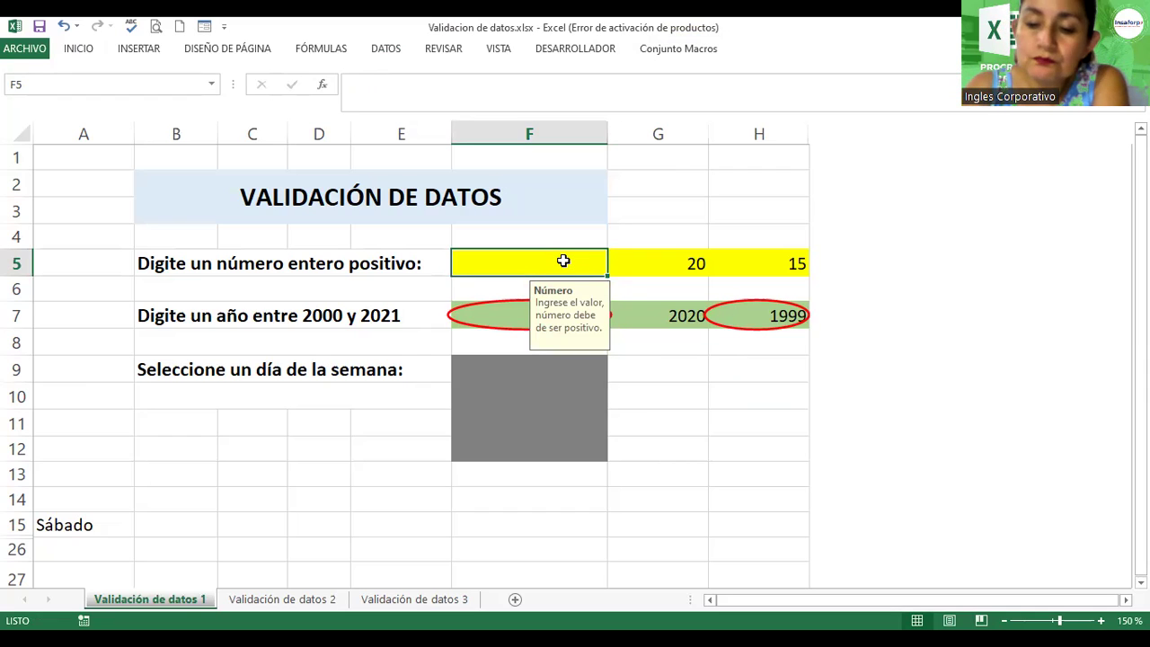
{"action": "type", "text": "99999999999"}
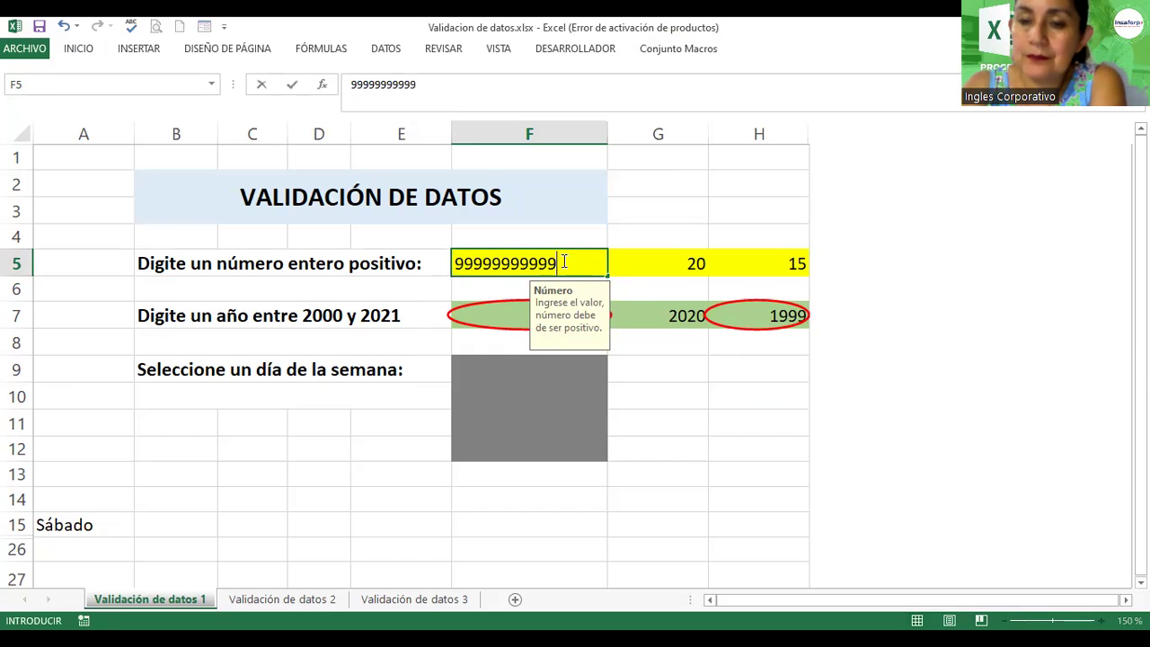
{"action": "key", "text": "Return"}
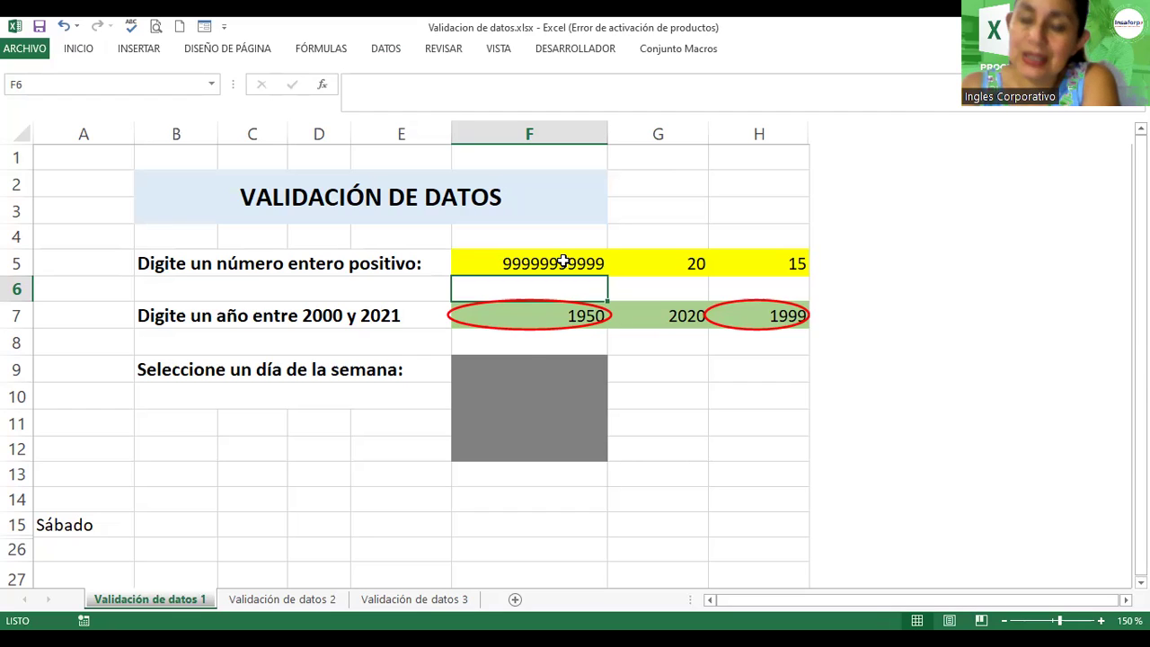
Step: Try .10 in G5; after it is rejected, enter 8 instead
{"action": "left_click", "coordinate": [562, 260]}
{"action": "key", "text": "Right"}
{"action": "key", "text": "Delete"}
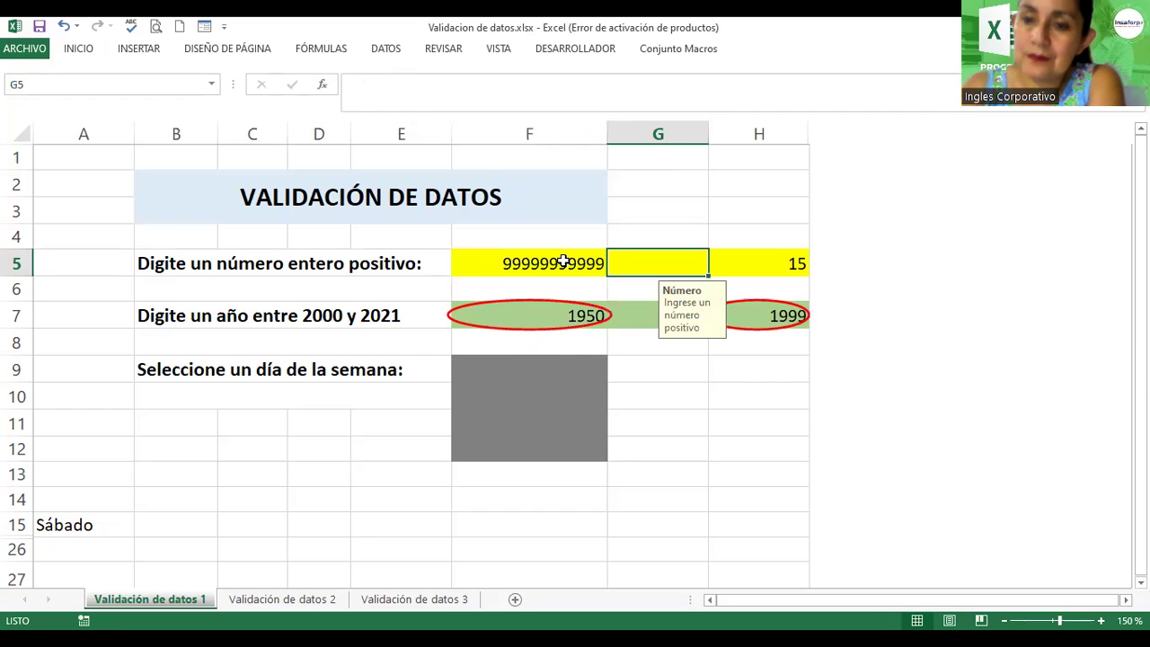
{"action": "type", "text": ".10"}
{"action": "key", "text": "Return"}
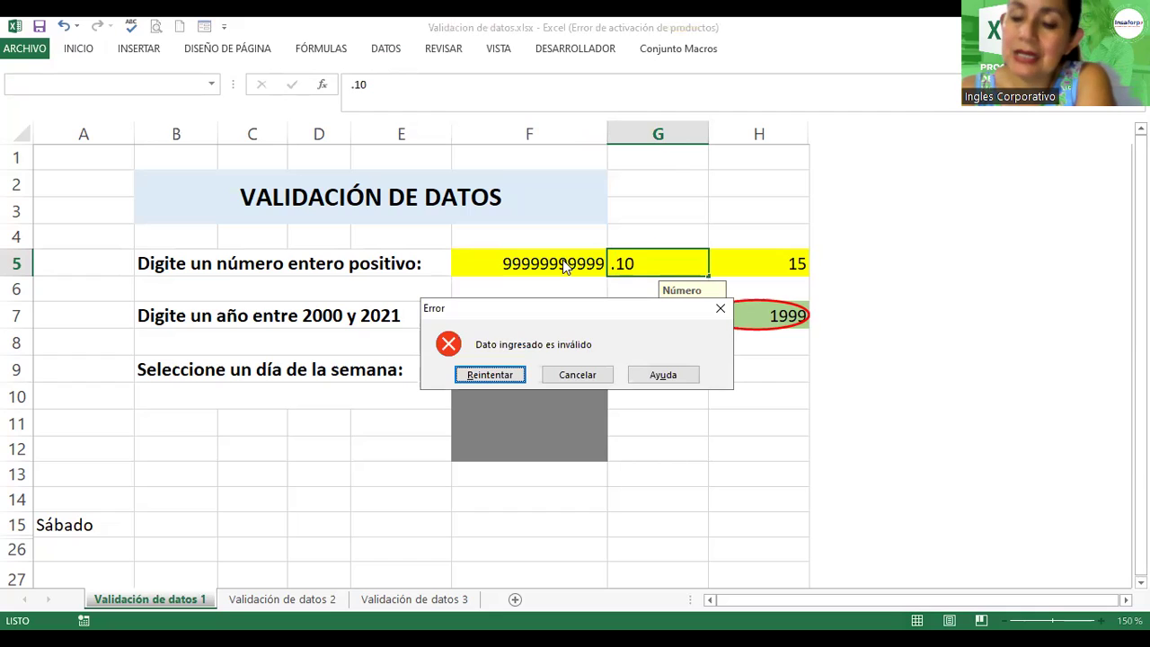
{"action": "key", "text": "Return"}
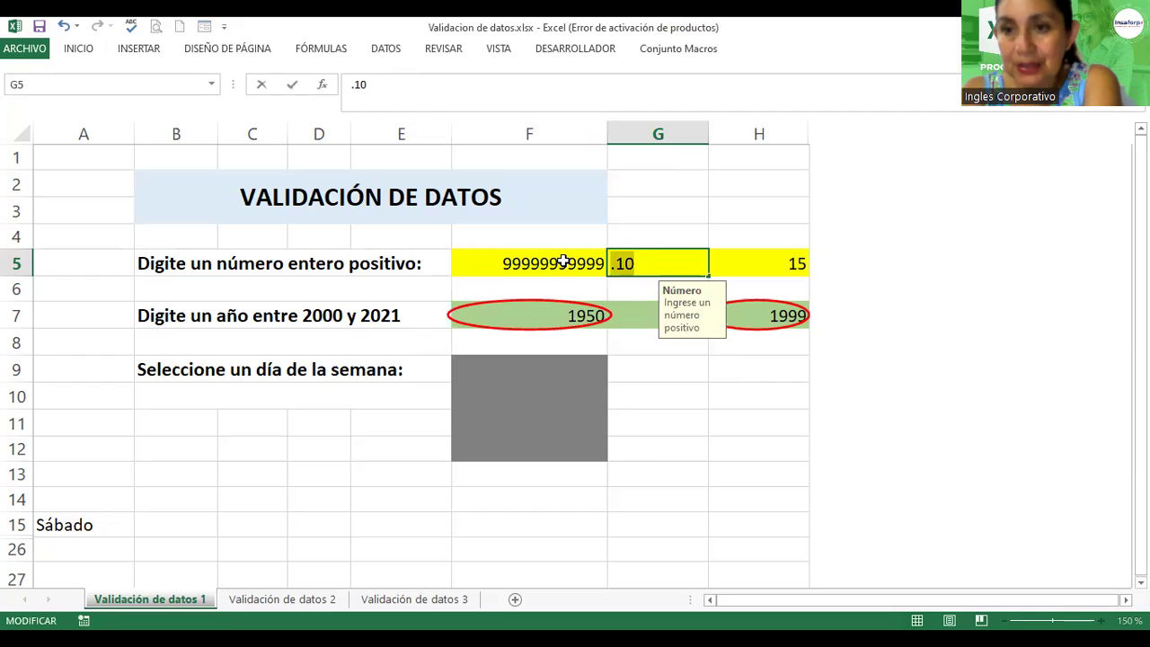
{"action": "key", "text": "BackSpace"}
{"action": "type", "text": "8"}
{"action": "key", "text": "Return"}
{"action": "key", "text": "Return"}
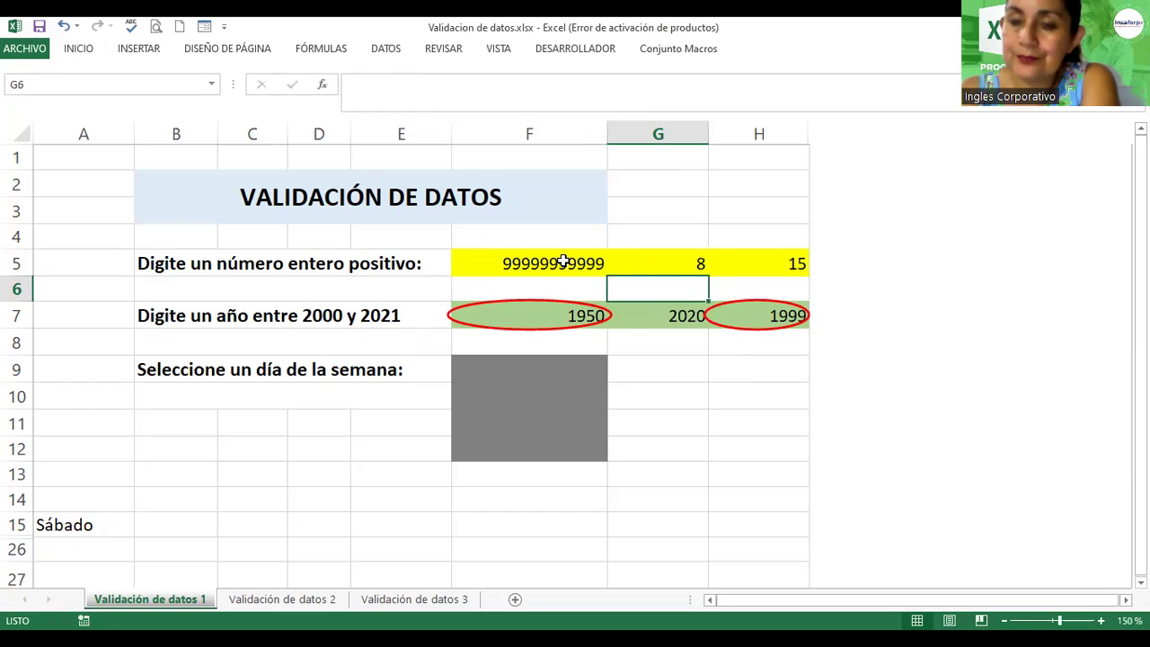
Step: Try -80 and -50 in H5; both are rejected, so cancel to keep 15
{"action": "key", "text": "Up"}
{"action": "key", "text": "Right"}
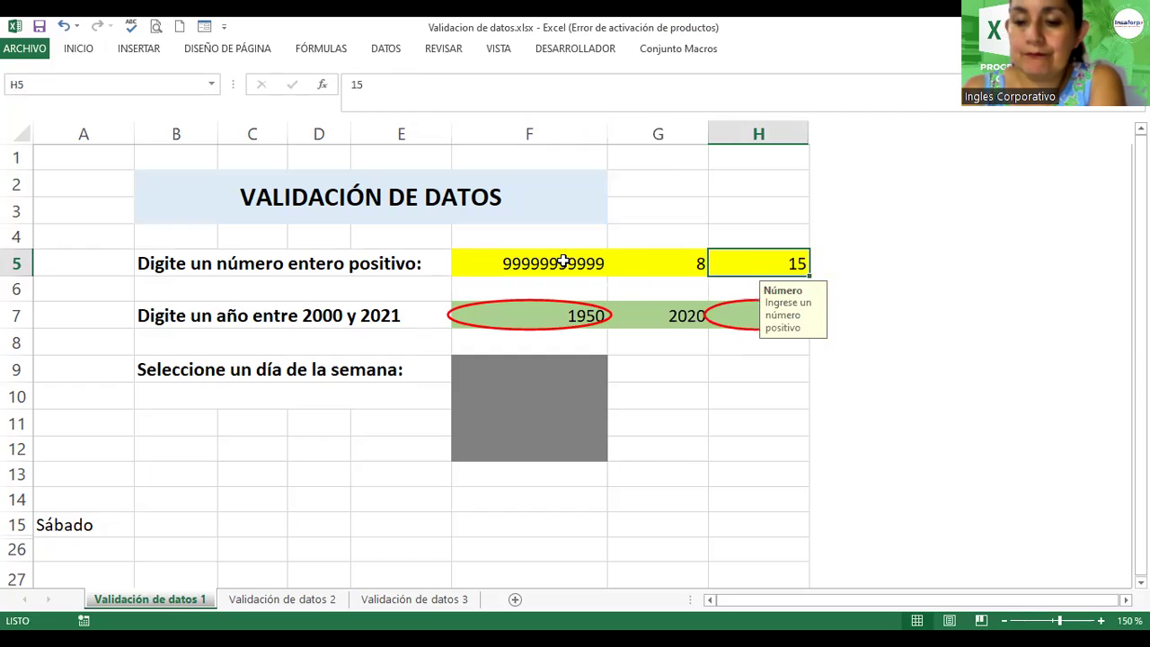
{"action": "type", "text": "-80"}
{"action": "key", "text": "Return"}
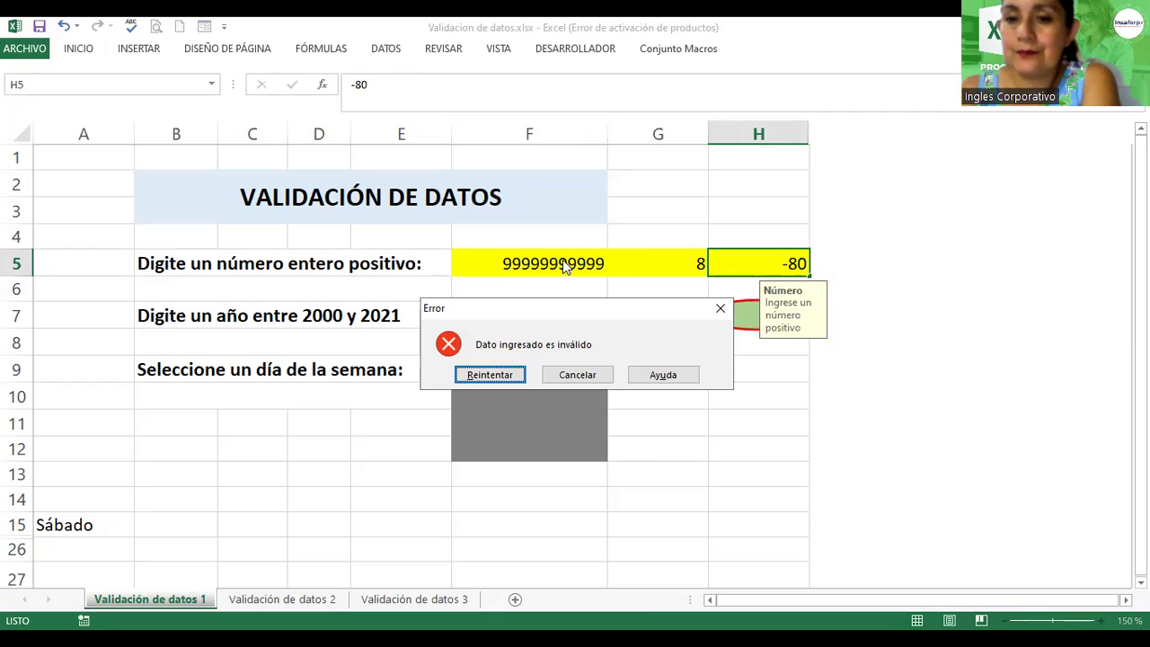
{"action": "key", "text": "Return"}
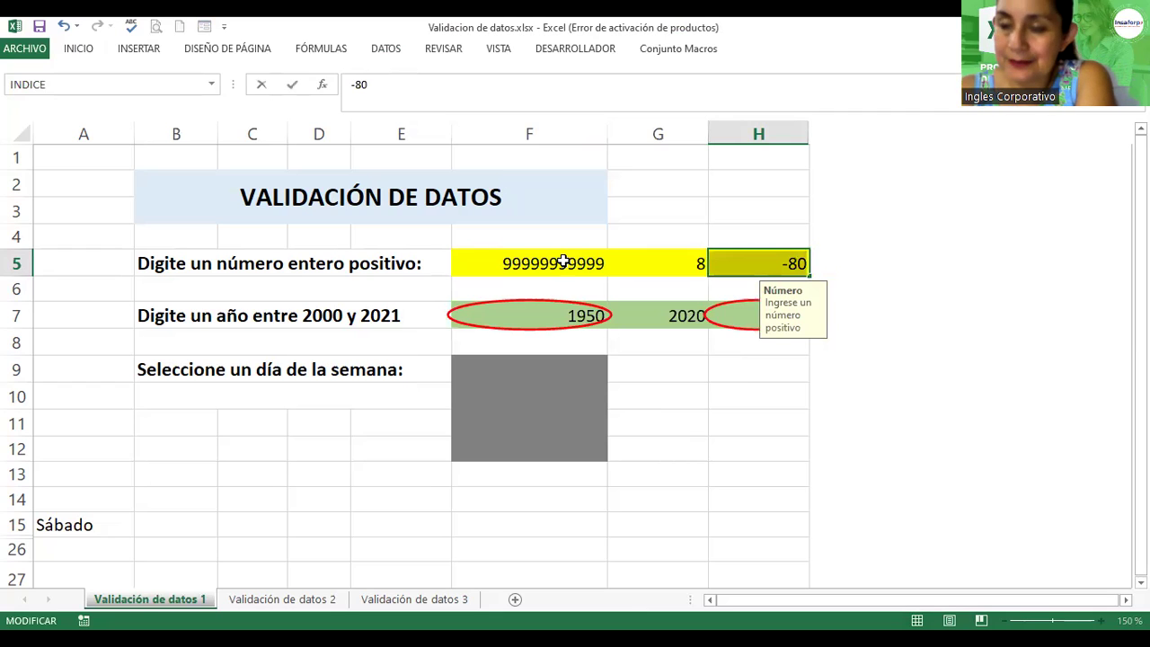
{"action": "type", "text": "-50"}
{"action": "key", "text": "Return"}
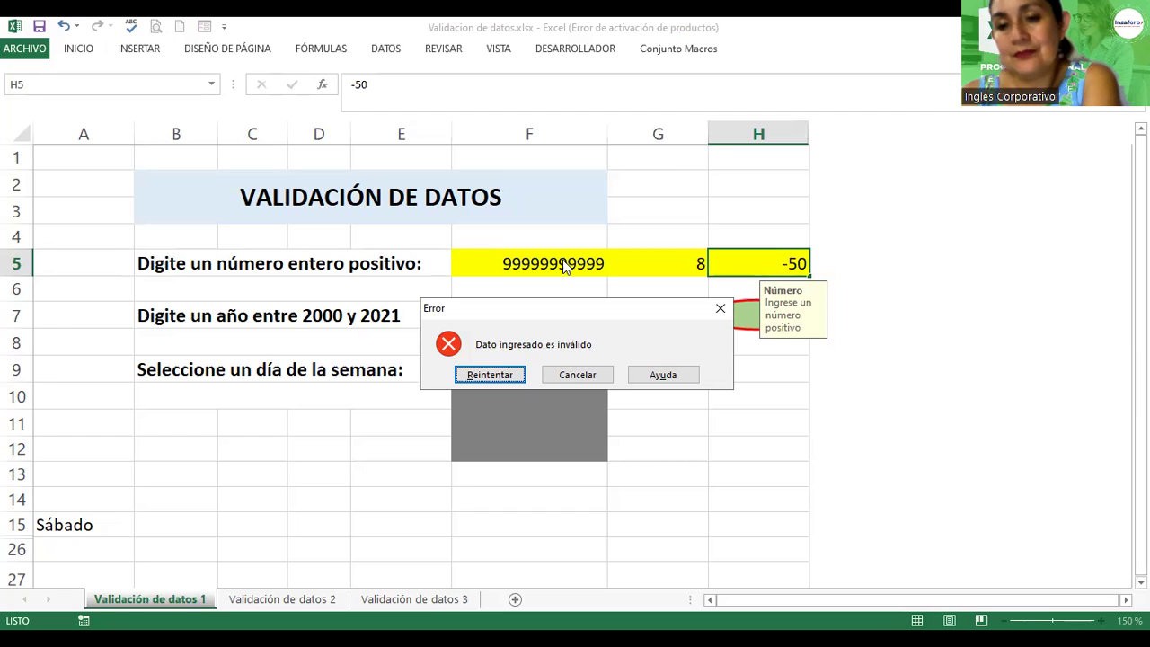
{"action": "key", "text": "Tab"}
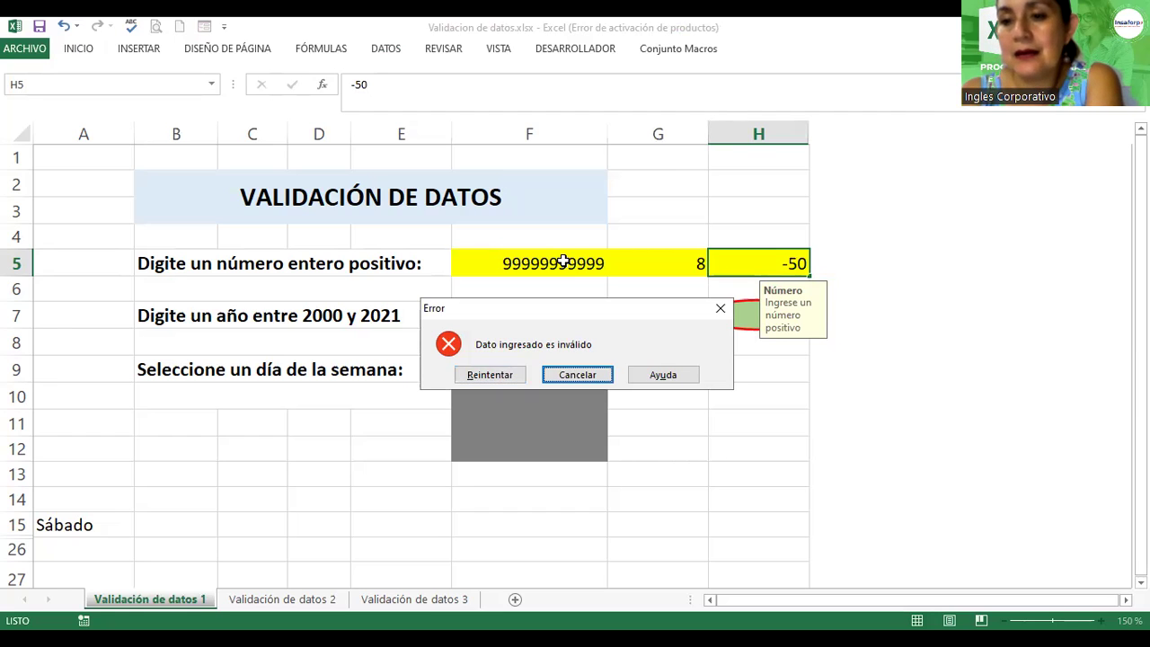
{"action": "key", "text": "Return"}
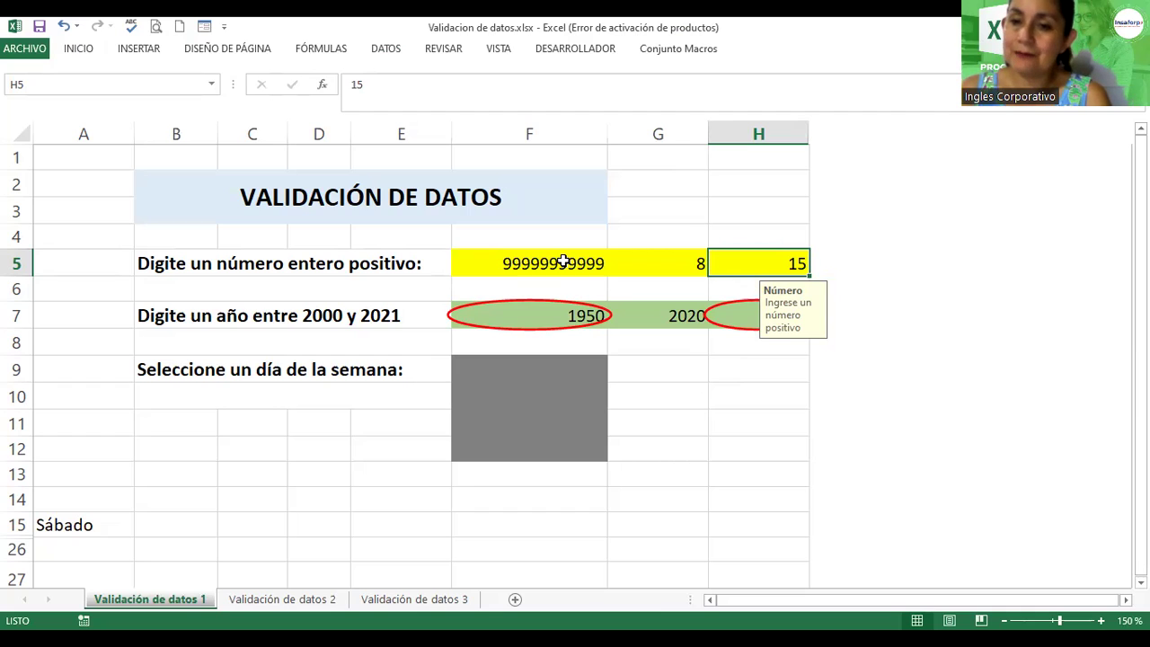
Step: Change the year in F7 to 2012
{"action": "left_click", "coordinate": [523, 317]}
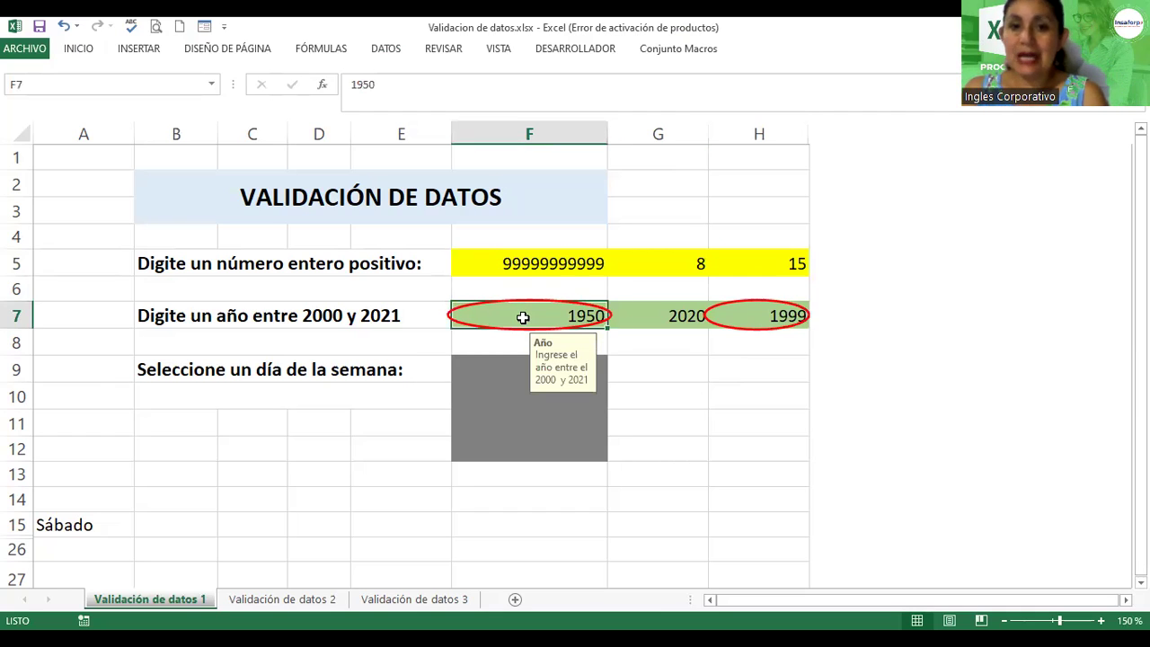
{"action": "type", "text": "2012"}
{"action": "key", "text": "Return"}
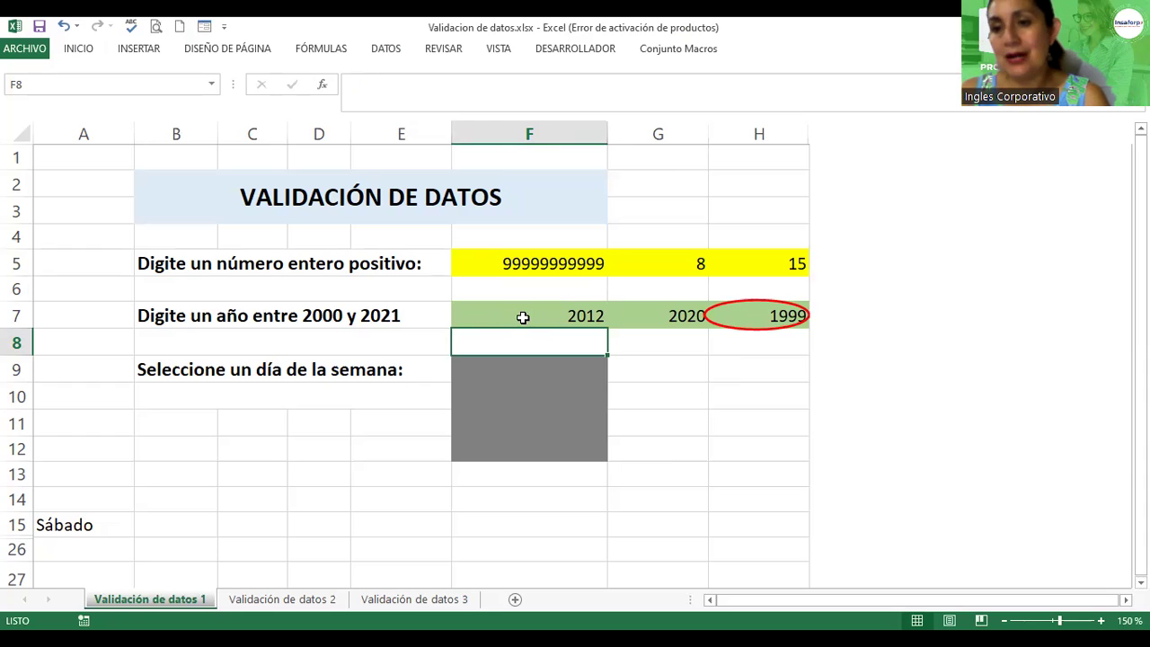
Step: Enter 2023 in F7 and choose Sí to keep it despite the 'Error año' warning
{"action": "left_click", "coordinate": [521, 314]}
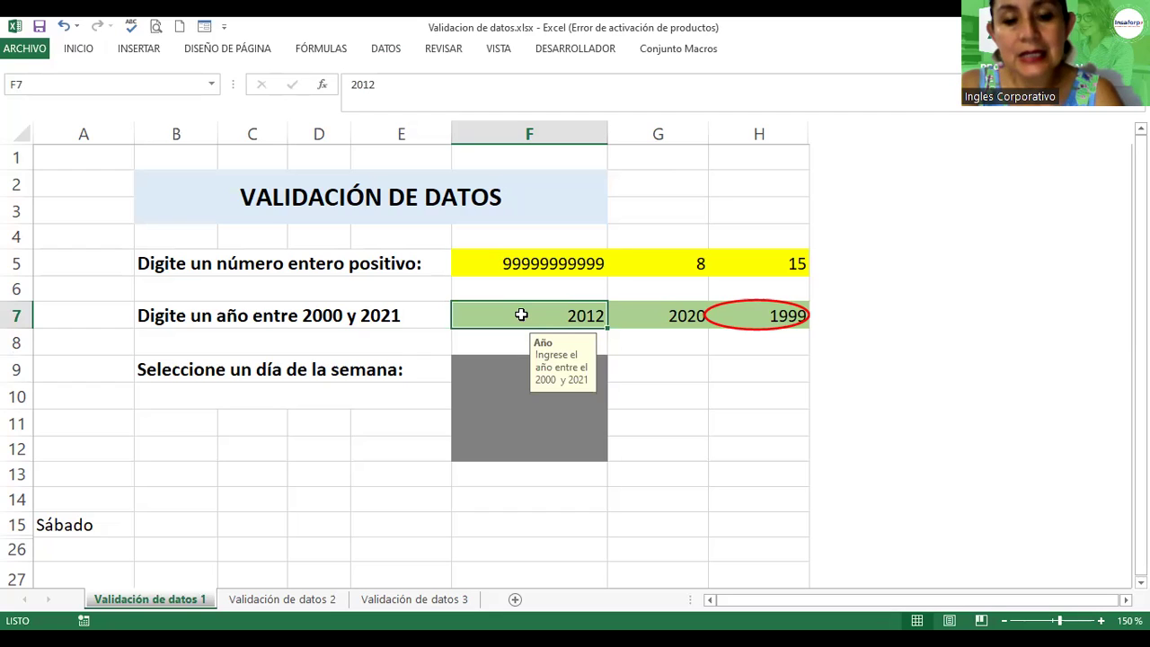
{"action": "type", "text": "2024"}
{"action": "key", "text": "BackSpace"}
{"action": "type", "text": "3"}
{"action": "key", "text": "Return"}
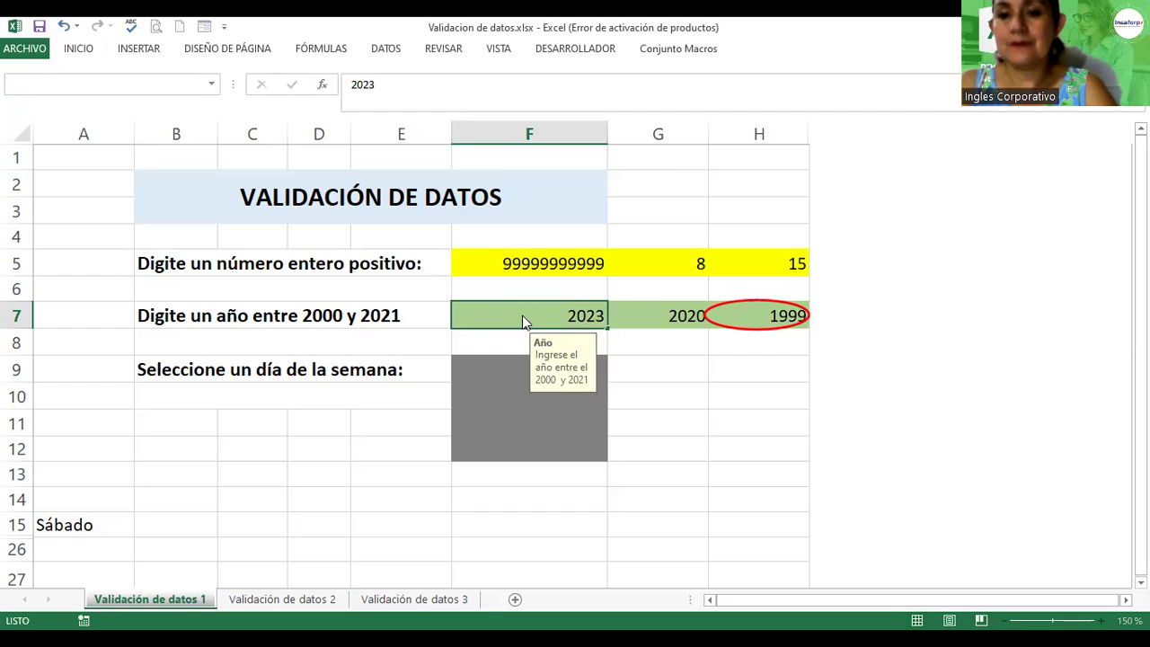
{"action": "left_click", "coordinate": [446, 381]}
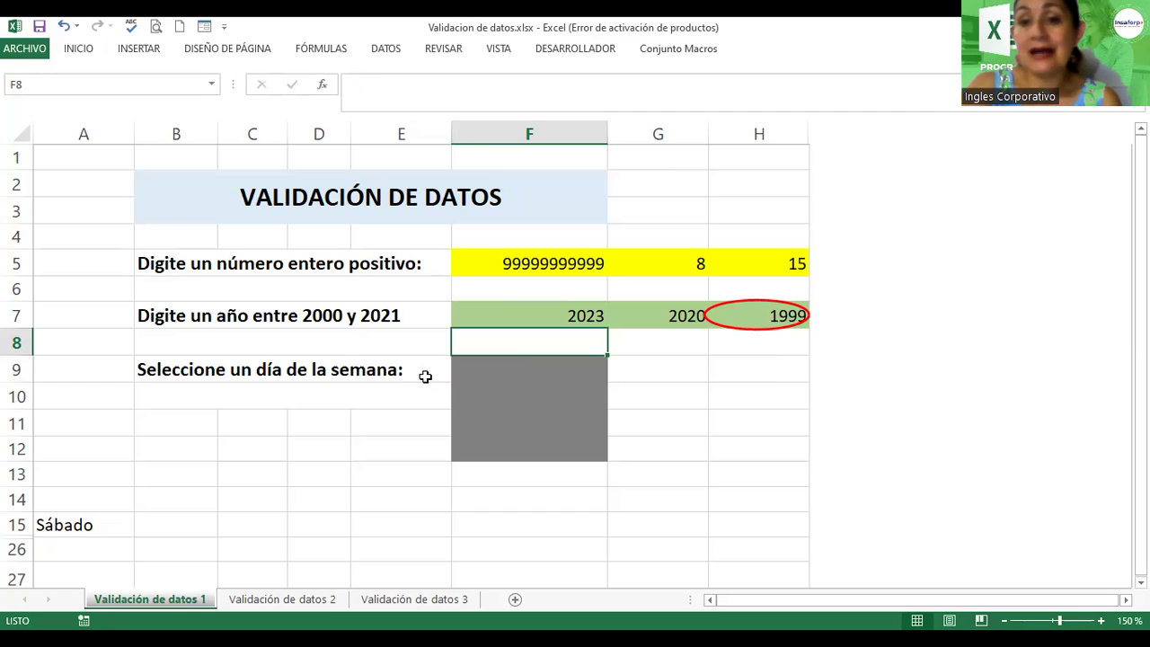
Step: Use Rodear con un círculo datos no válidos to circle 2023 in F7 and 1999 in H7
{"action": "left_click", "coordinate": [382, 49]}
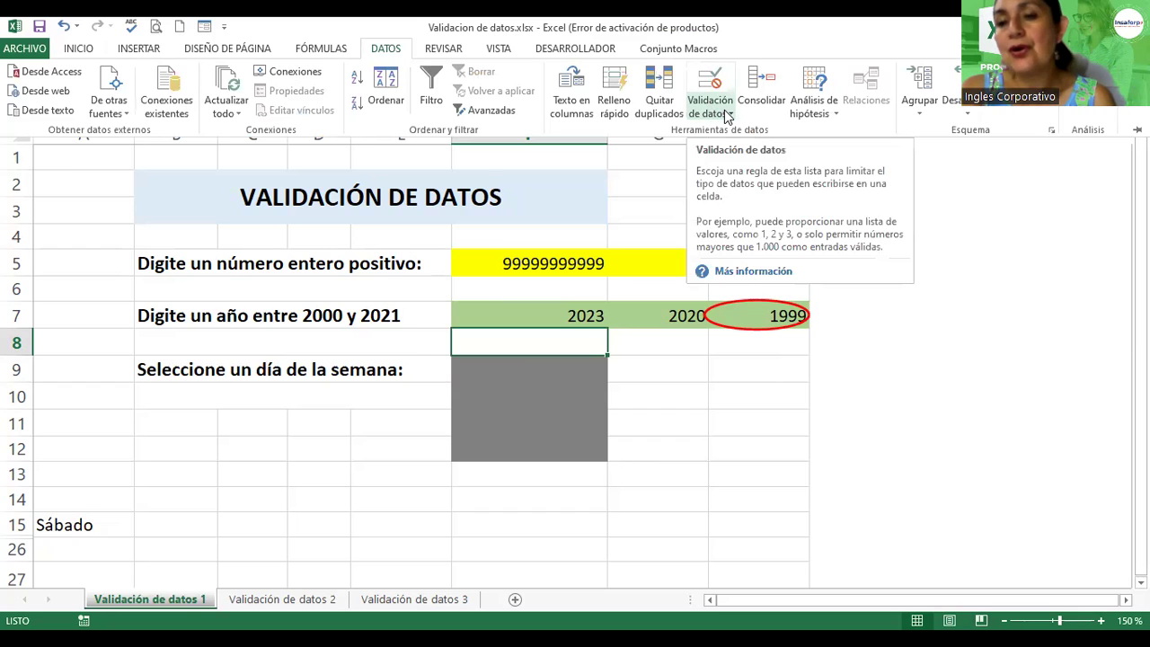
{"action": "left_click", "coordinate": [728, 114]}
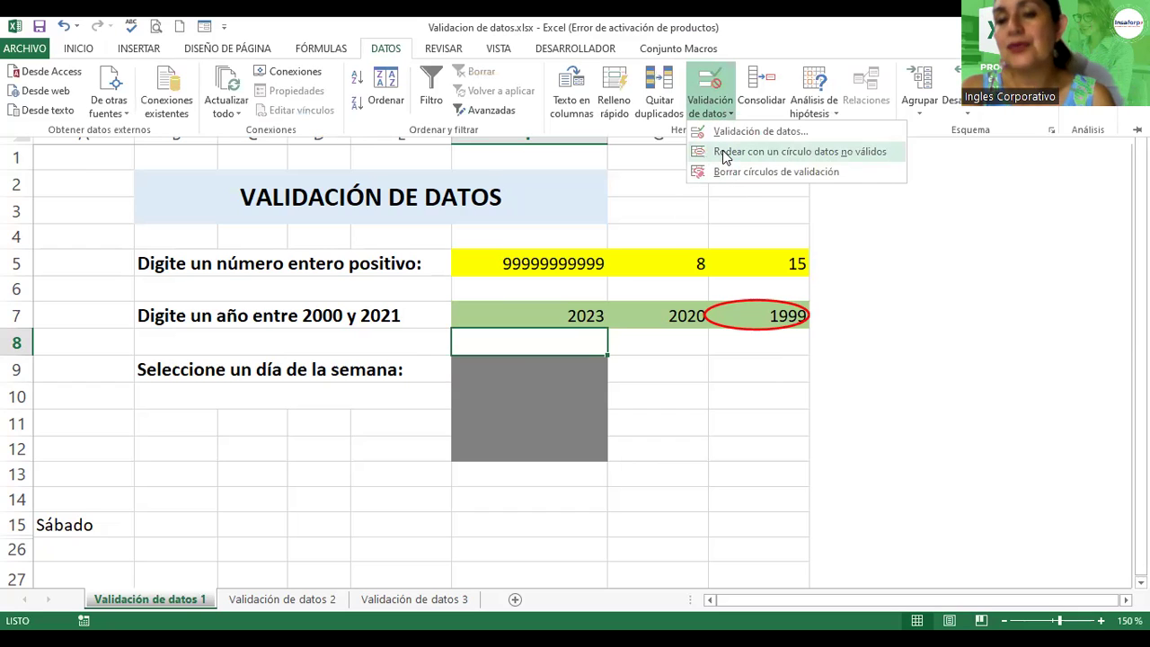
{"action": "left_click", "coordinate": [724, 154]}
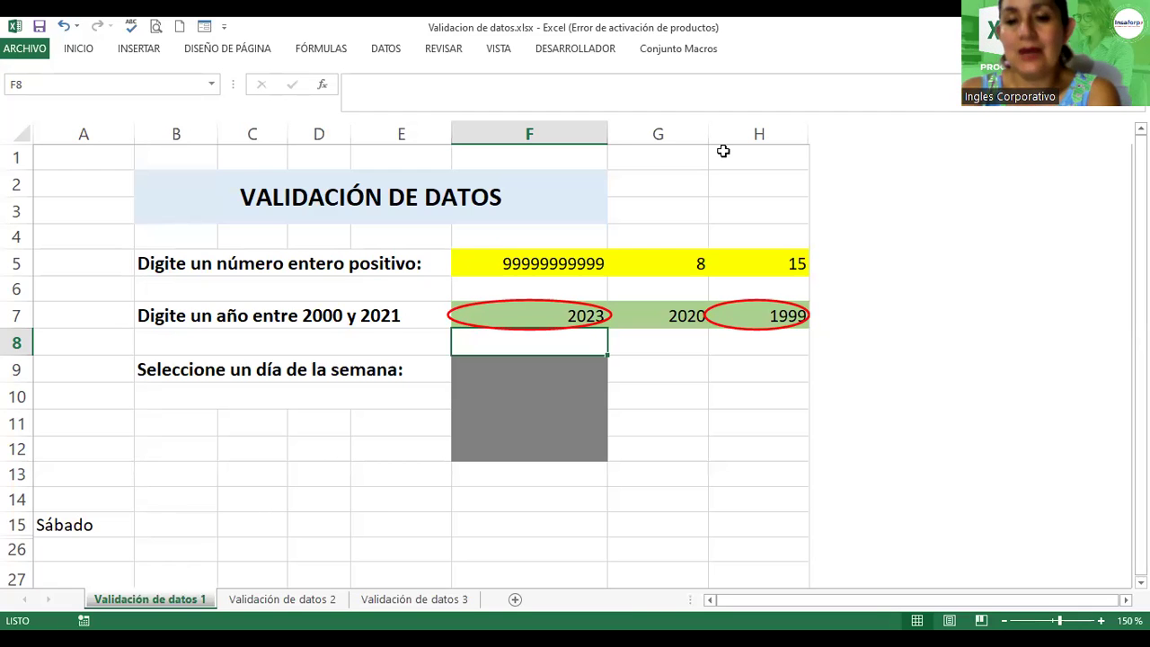
{"action": "left_click", "coordinate": [528, 392]}
{"action": "left_click", "coordinate": [517, 367]}
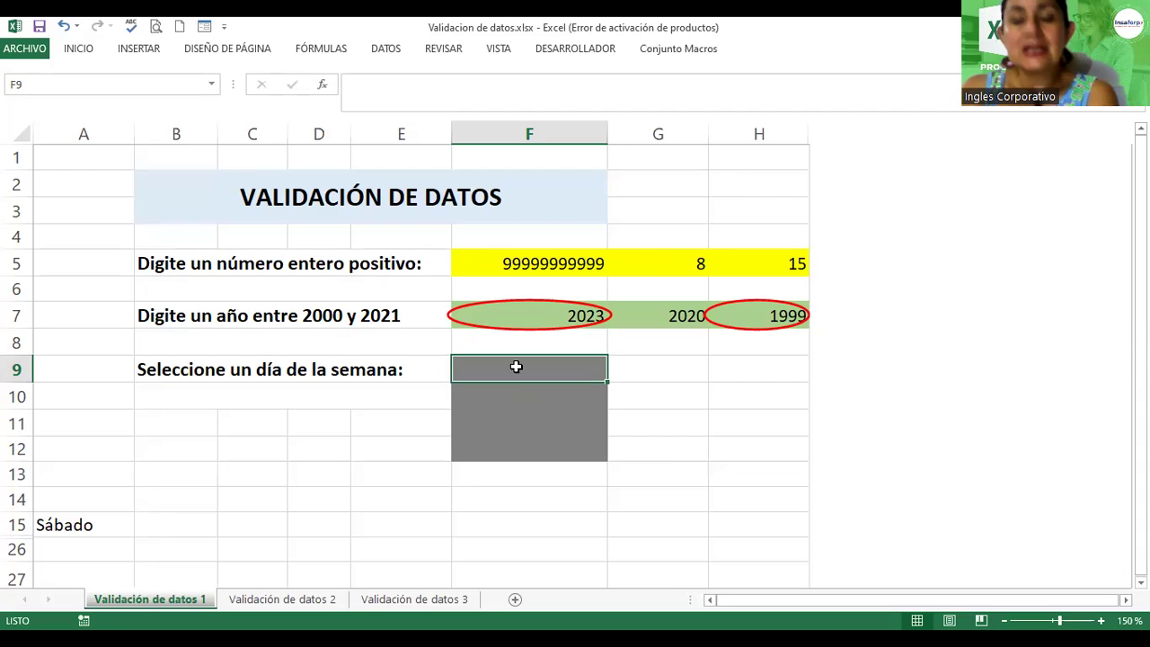
Step: Type Domingo in A11 and fill the day series down column A to row 26
{"action": "left_click", "coordinate": [84, 423]}
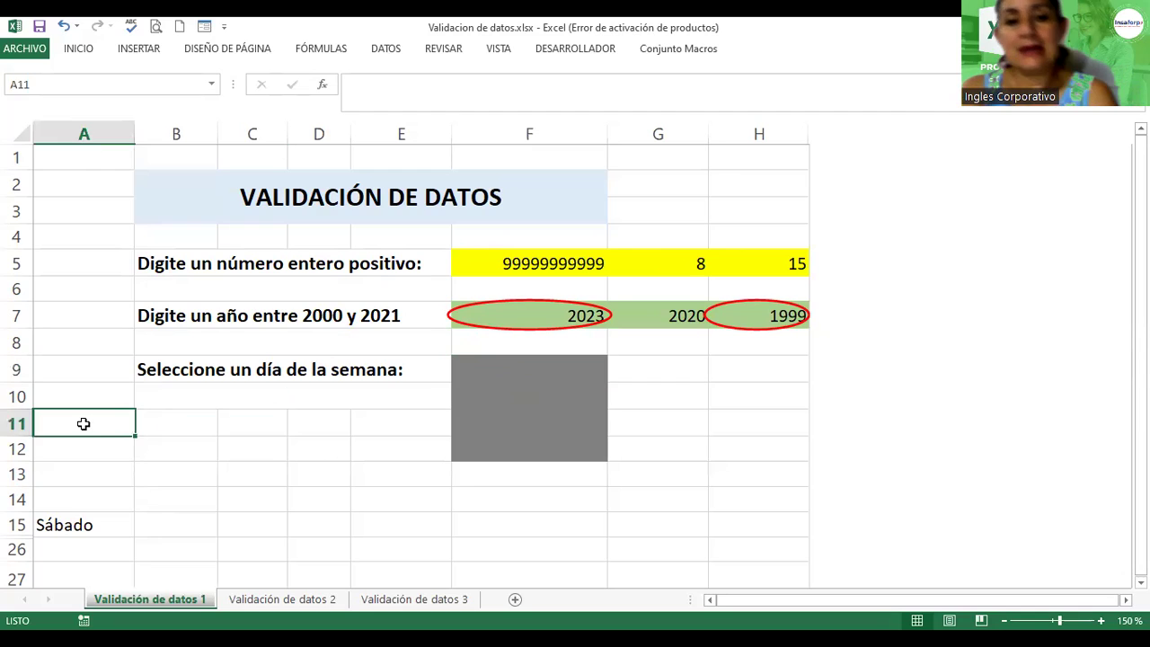
{"action": "type", "text": "Domingo"}
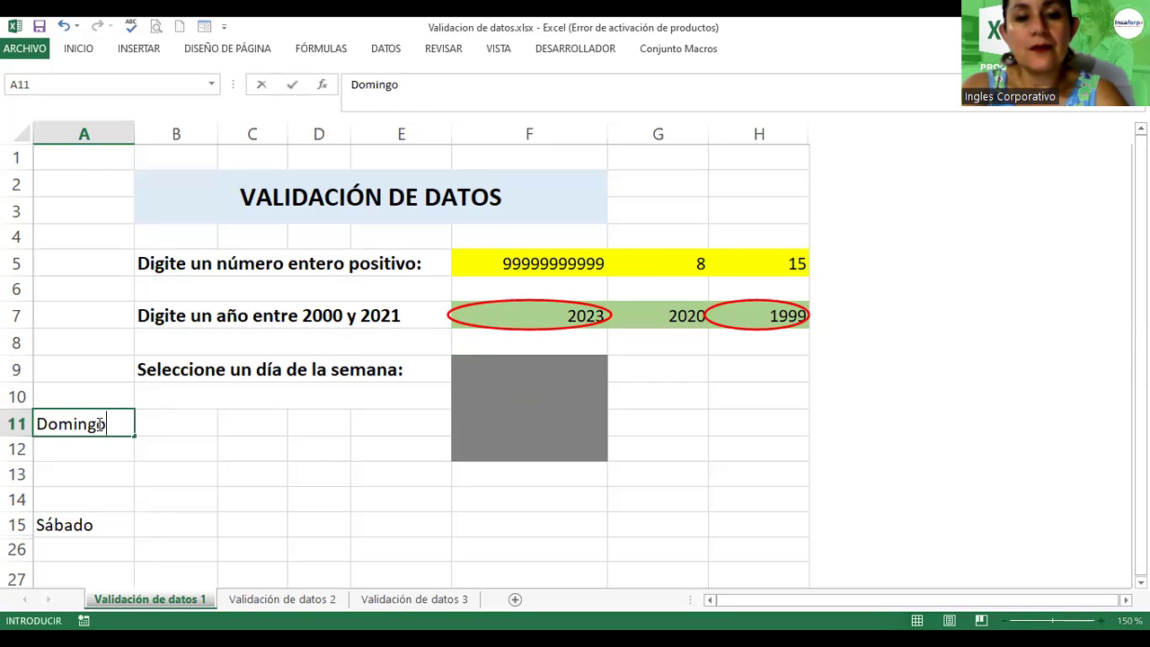
{"action": "key", "text": "Return"}
{"action": "left_click", "coordinate": [99, 424]}
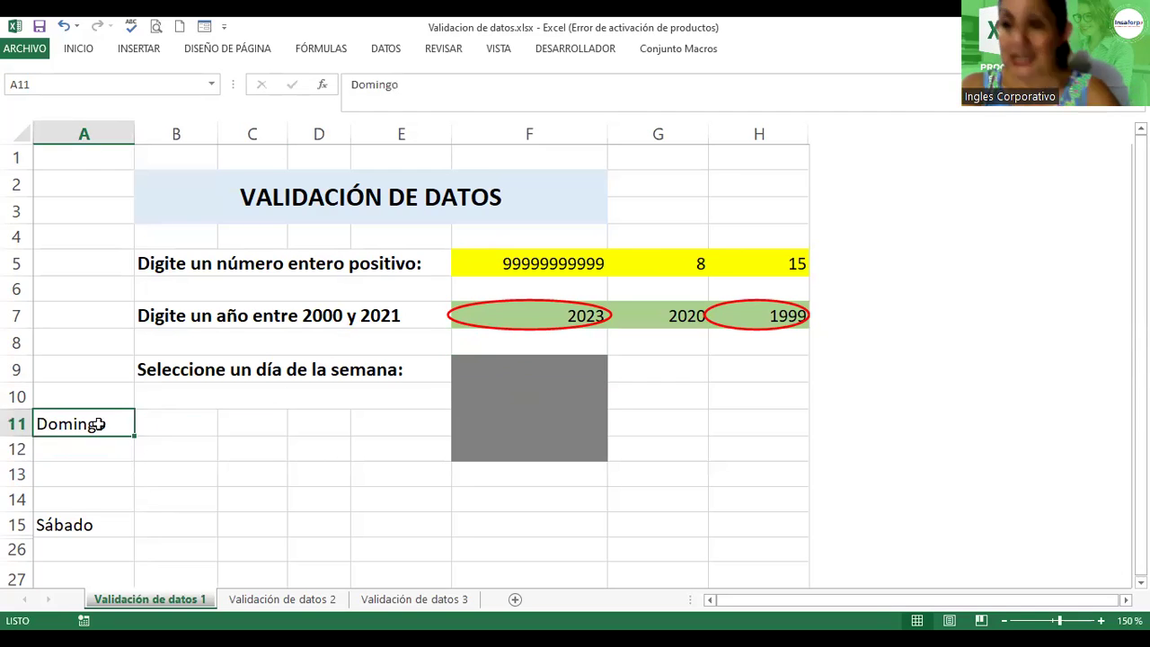
{"action": "left_click_drag", "start_coordinate": [133, 435], "coordinate": [136, 557]}
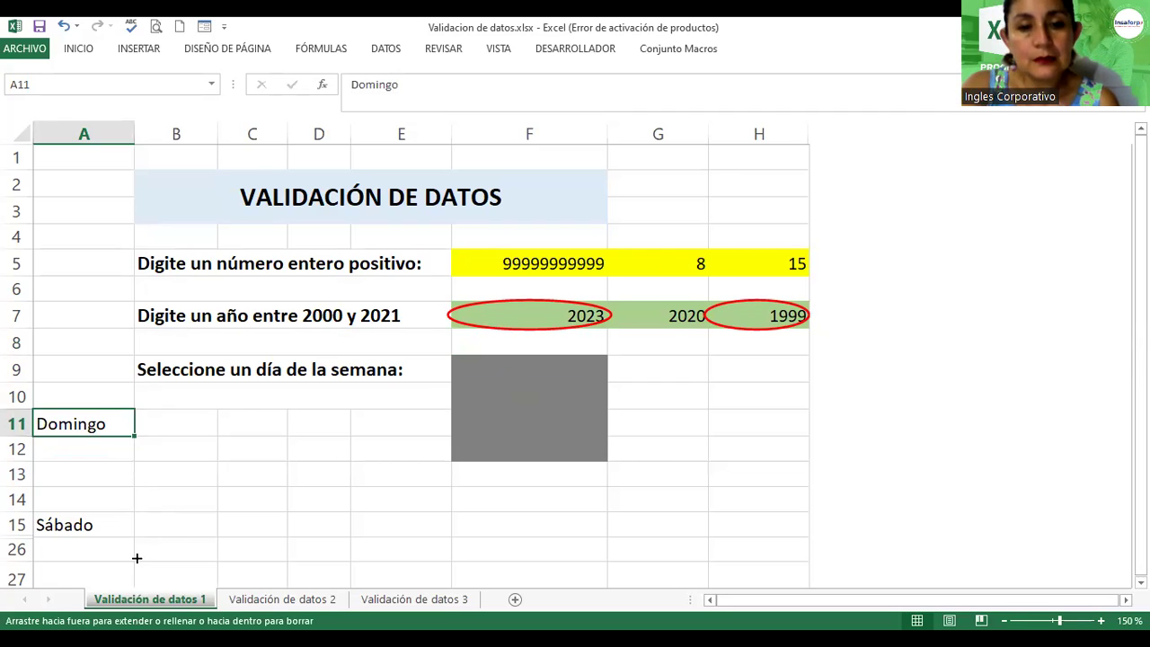
{"action": "left_click_drag", "start_coordinate": [137, 558], "coordinate": [140, 578]}
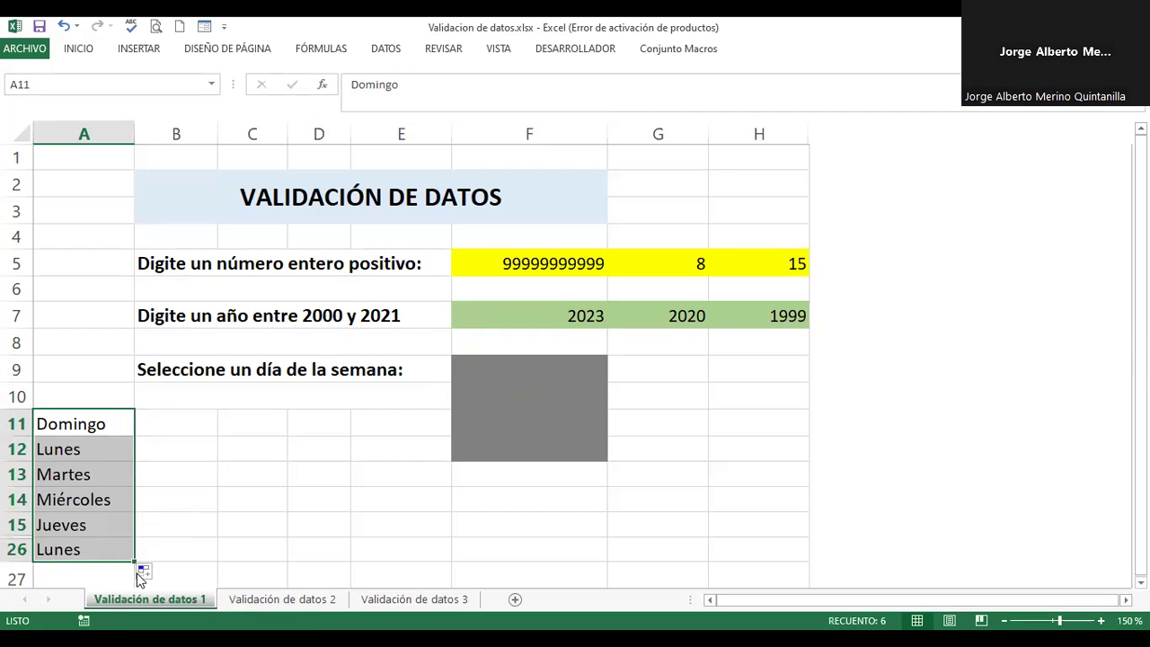
Step: Overwrite A26 with Viernes and enter Sabado in A27
{"action": "left_click", "coordinate": [83, 547]}
{"action": "type", "text": "Viernes"}
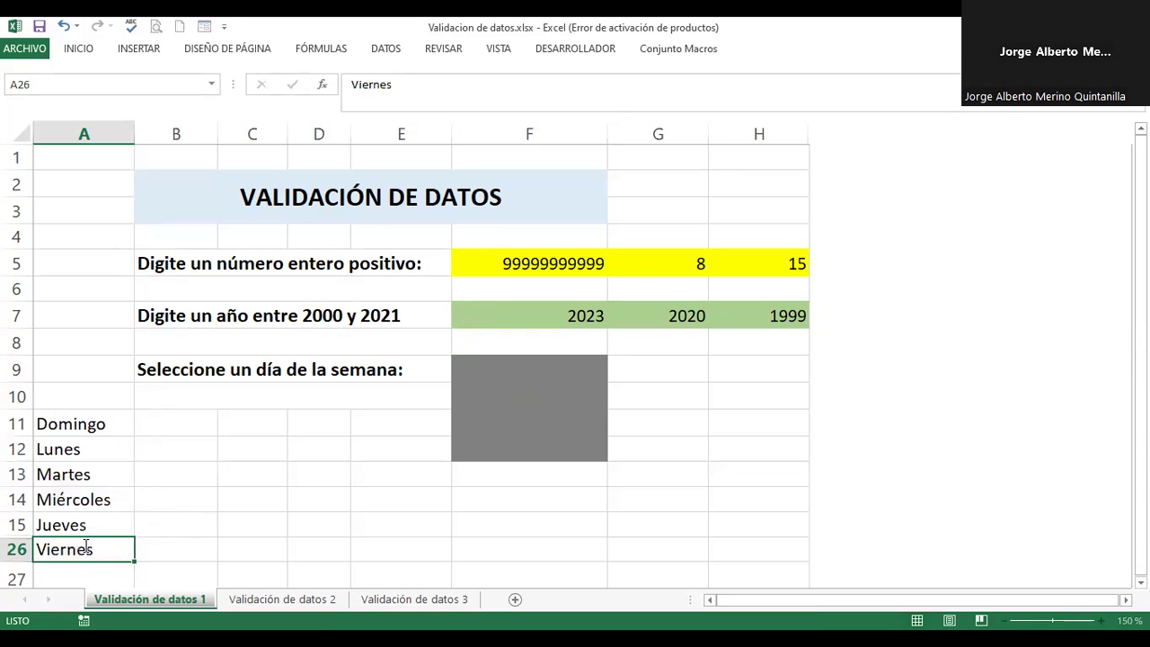
{"action": "key", "text": "Return"}
{"action": "type", "text": "Sabado"}
{"action": "key", "text": "ctrl+Return"}
{"action": "key", "text": "Return"}
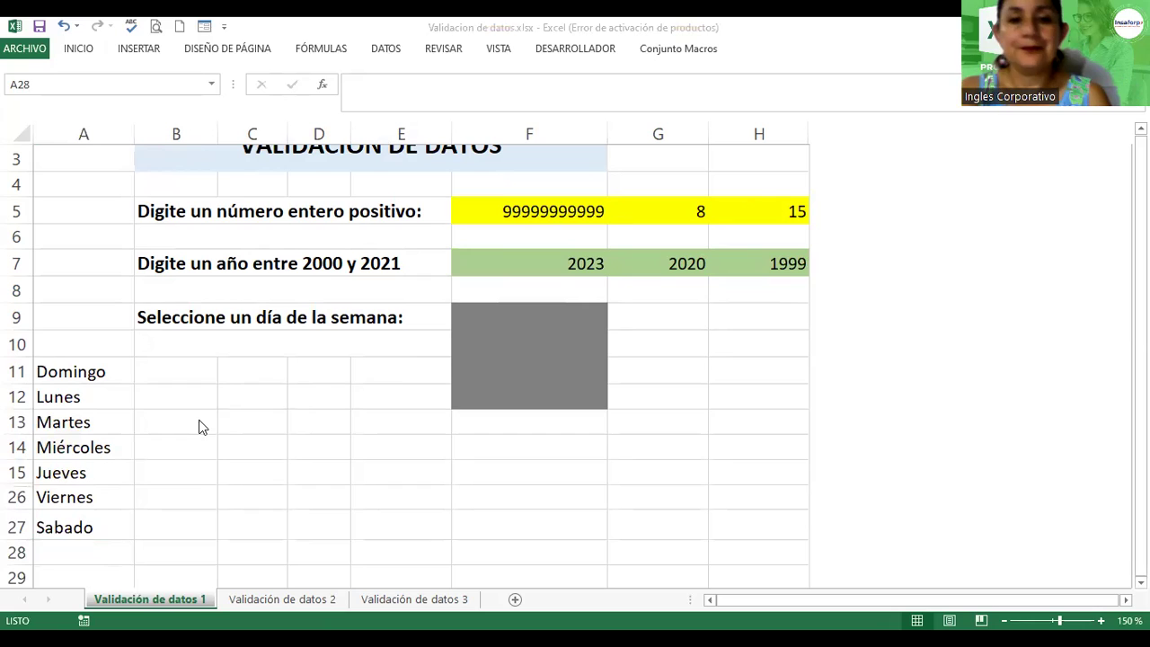
Step: Replace Domingo in A11 with Lunes
{"action": "left_click", "coordinate": [520, 348]}
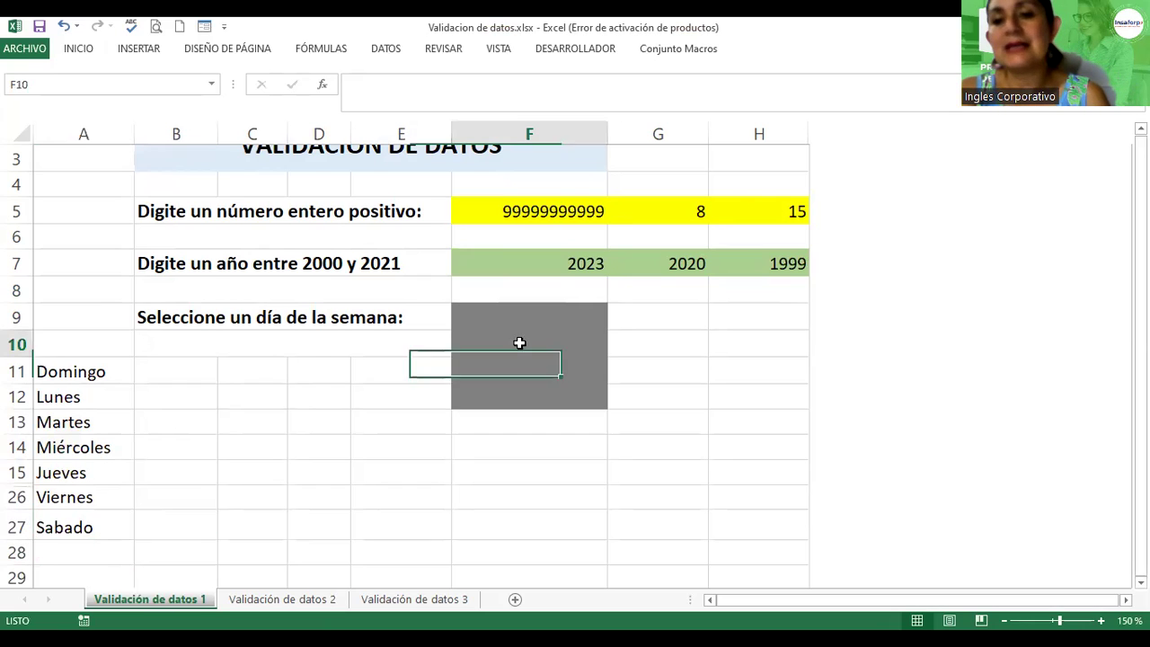
{"action": "left_click", "coordinate": [514, 321]}
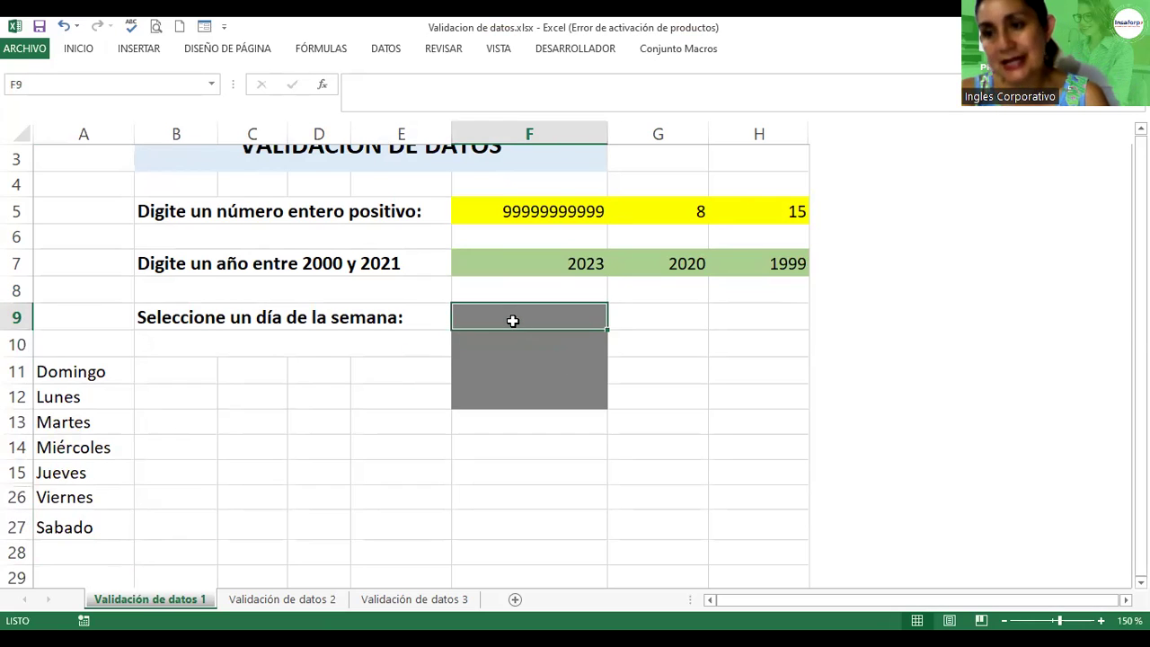
{"action": "left_click", "coordinate": [52, 375]}
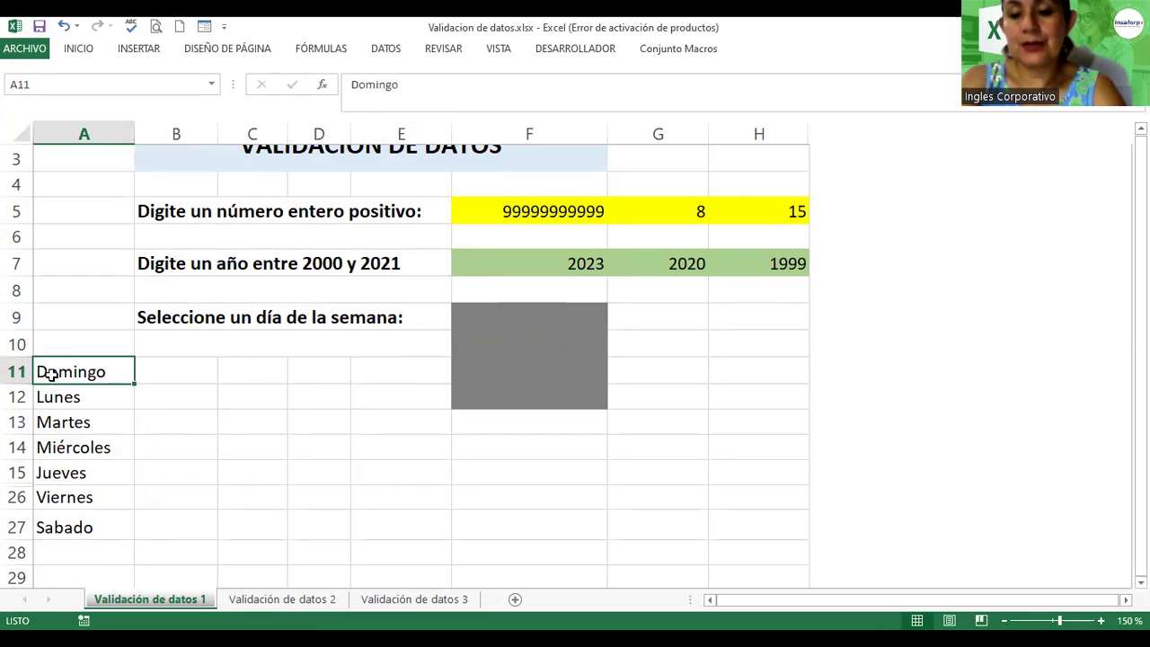
{"action": "type", "text": "Lunes"}
{"action": "key", "text": "Return"}
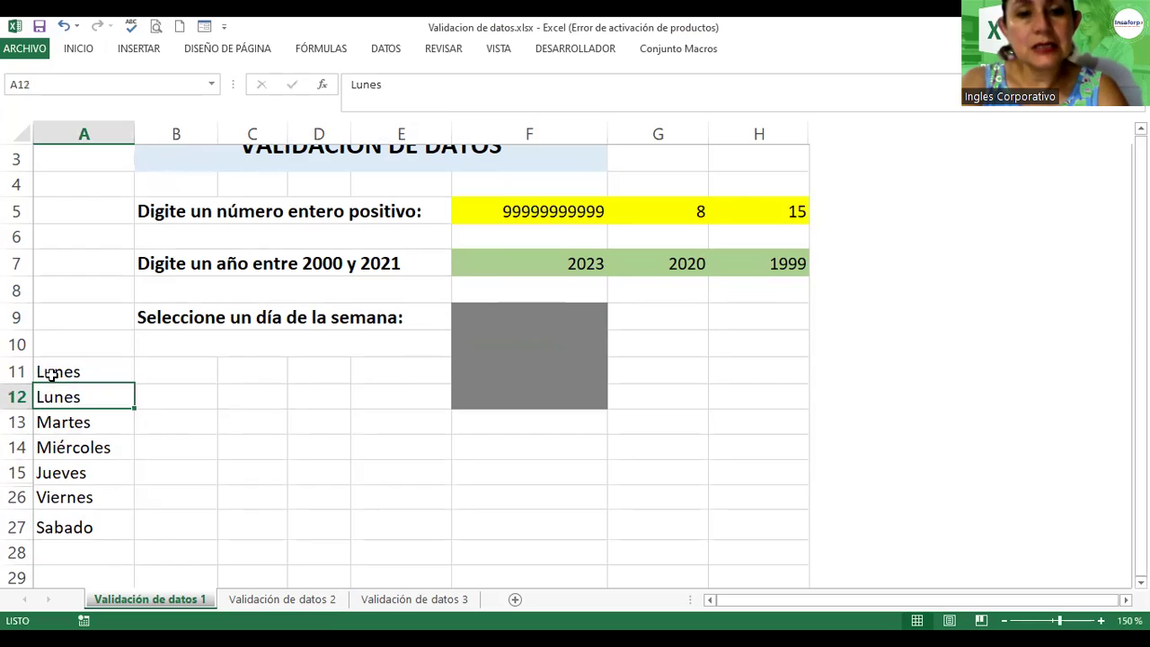
{"action": "left_click", "coordinate": [80, 366]}
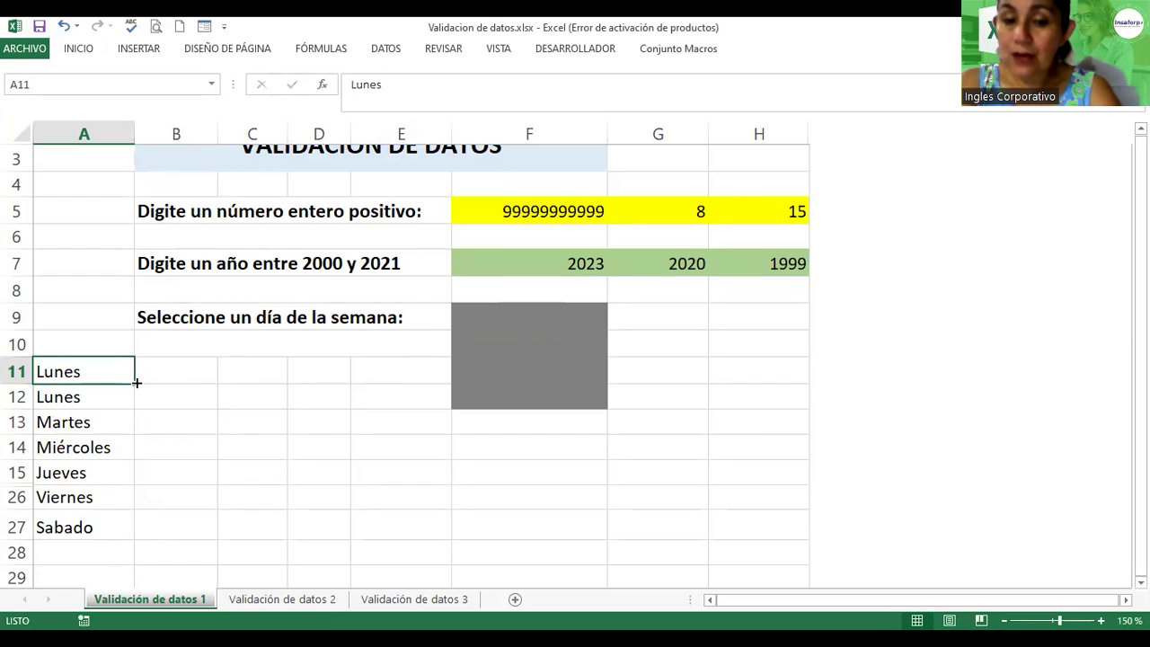
Step: Fill Martes through Viernes into A12:A15 and clear the leftover Viernes and Sabado
{"action": "left_click_drag", "start_coordinate": [136, 383], "coordinate": [140, 443]}
{"action": "mouse_move", "coordinate": [142, 496]}
{"action": "left_mouse_down"}
{"action": "mouse_move", "coordinate": [132, 450]}
{"action": "mouse_move", "coordinate": [130, 485]}
{"action": "left_mouse_up"}
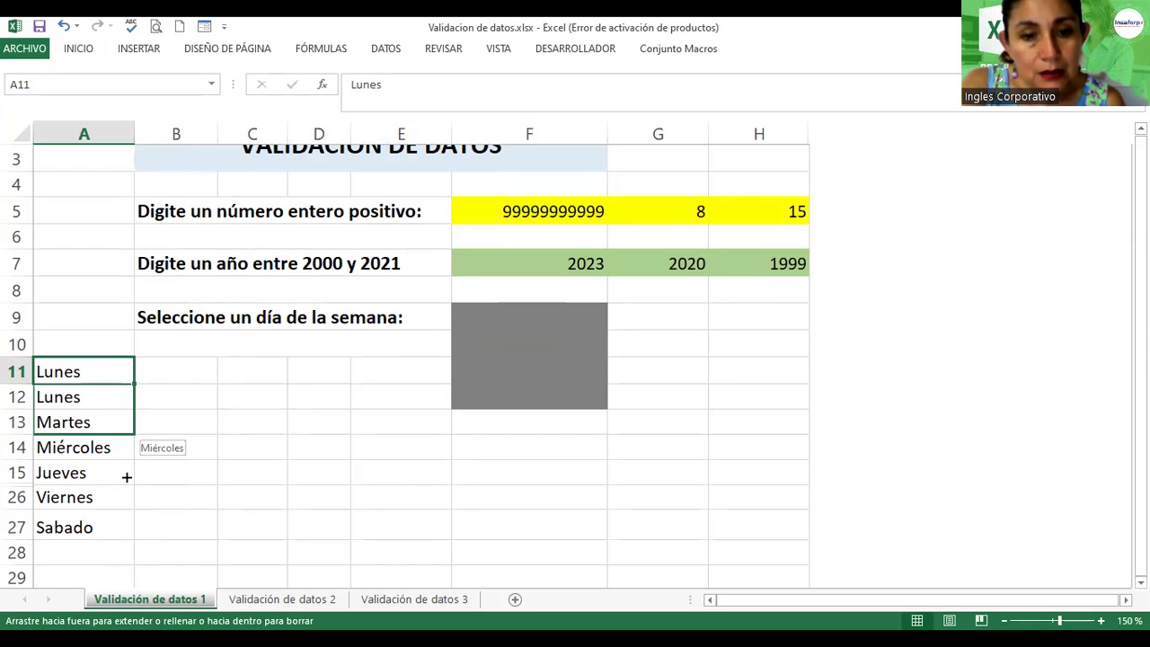
{"action": "left_click_drag", "start_coordinate": [126, 477], "coordinate": [77, 527]}
{"action": "key", "text": "Delete"}
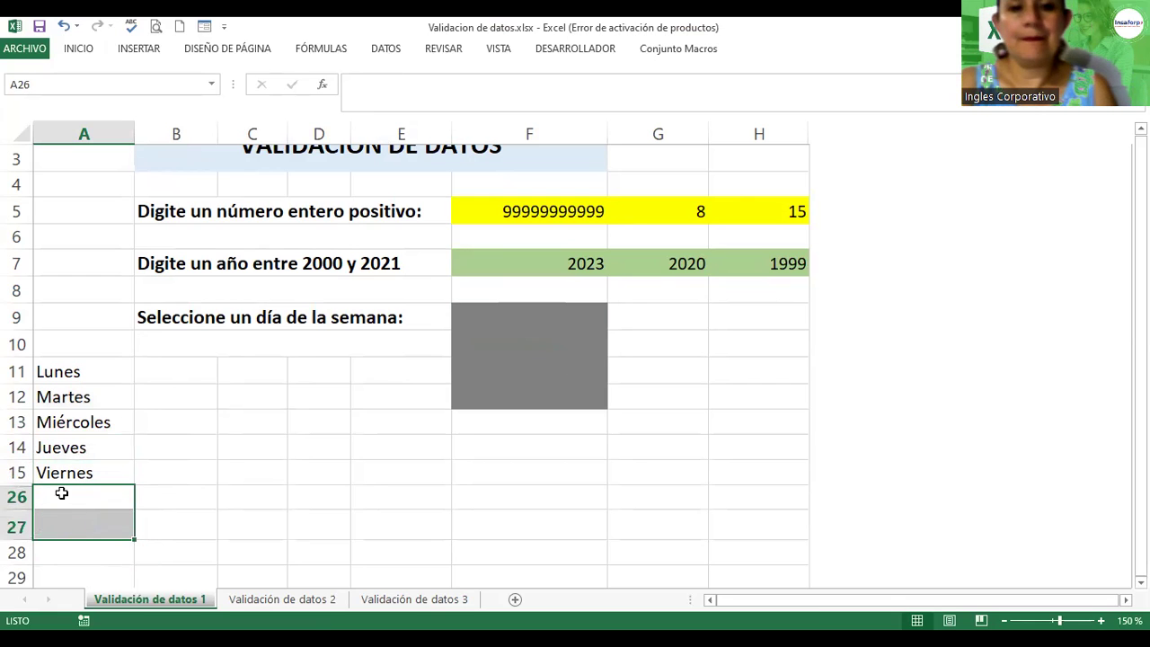
{"action": "left_click", "coordinate": [58, 399]}
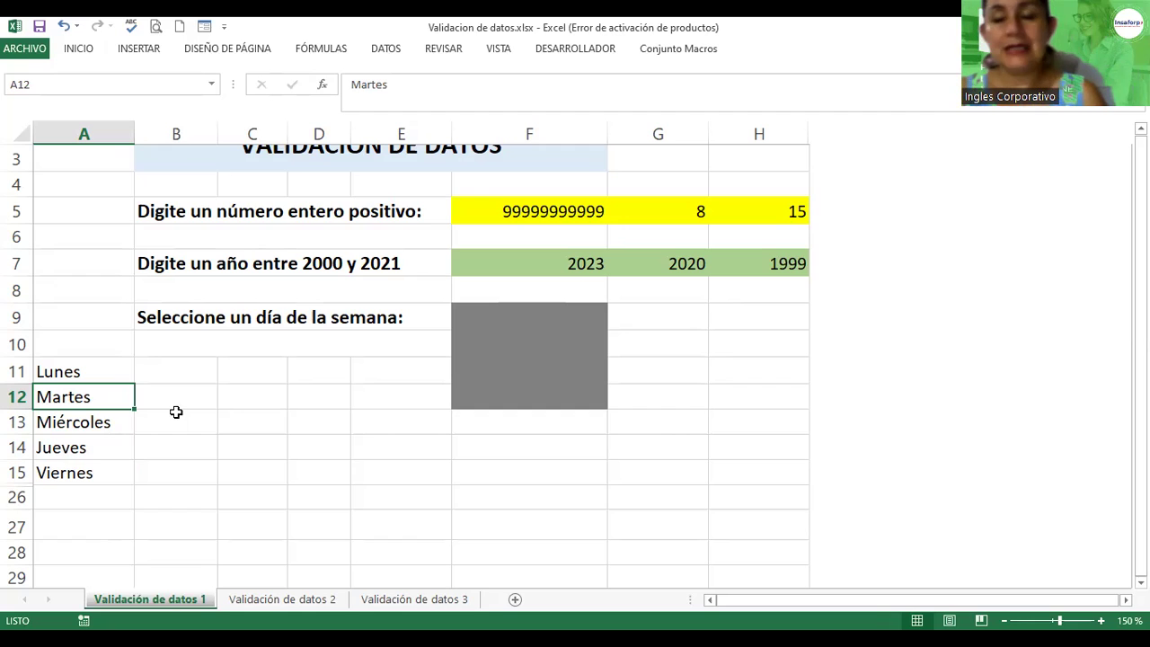
{"action": "left_click_drag", "start_coordinate": [95, 370], "coordinate": [103, 470]}
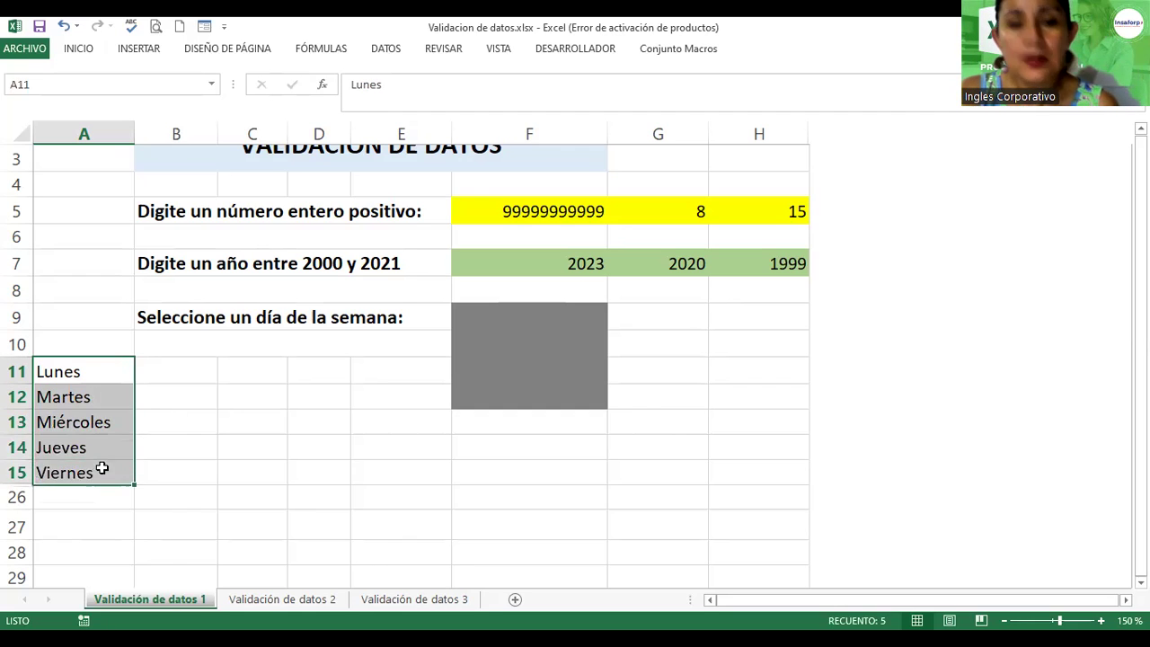
{"action": "left_click", "coordinate": [505, 309]}
{"action": "left_click_drag", "start_coordinate": [506, 310], "coordinate": [522, 412]}
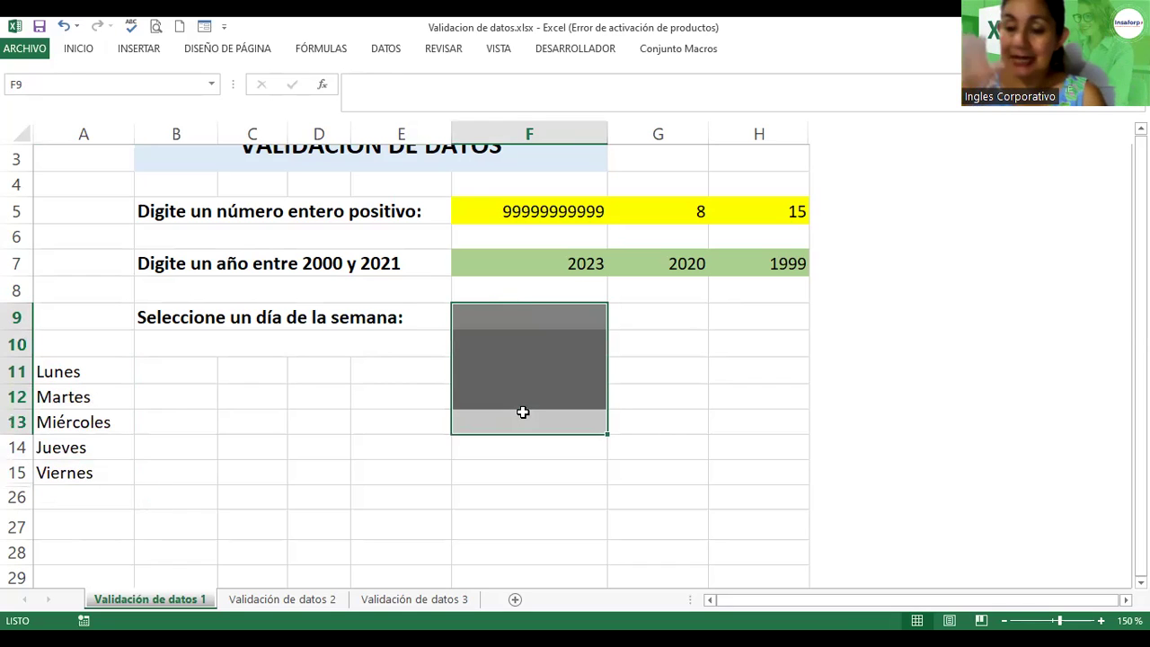
{"action": "left_click", "coordinate": [523, 413]}
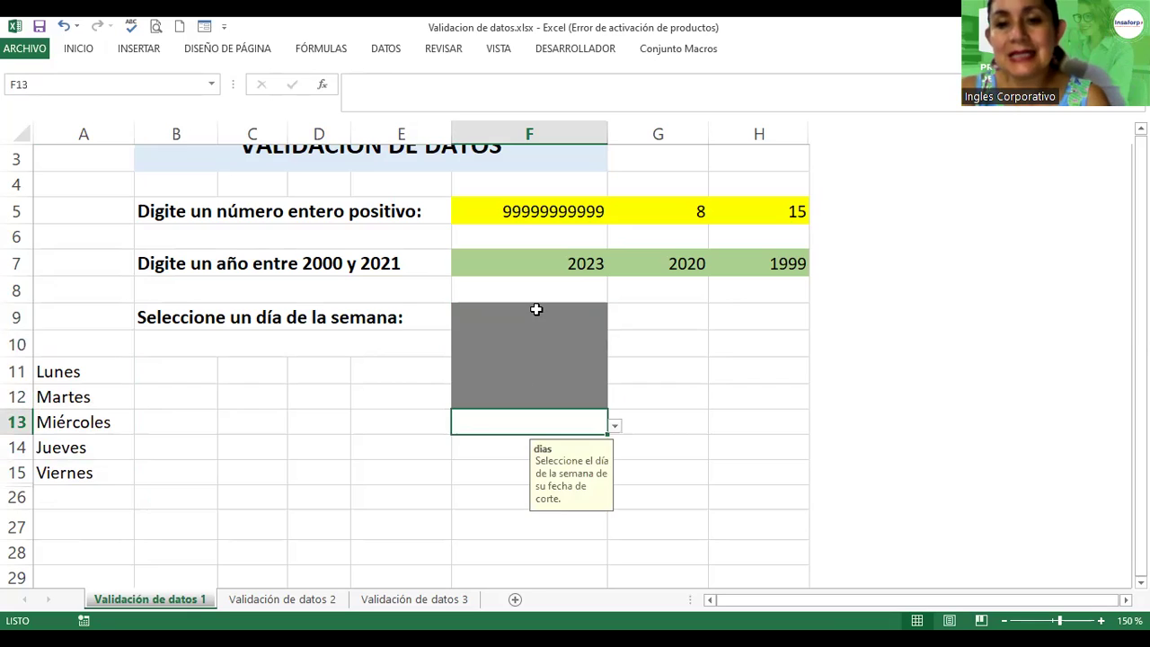
{"action": "left_click", "coordinate": [537, 309]}
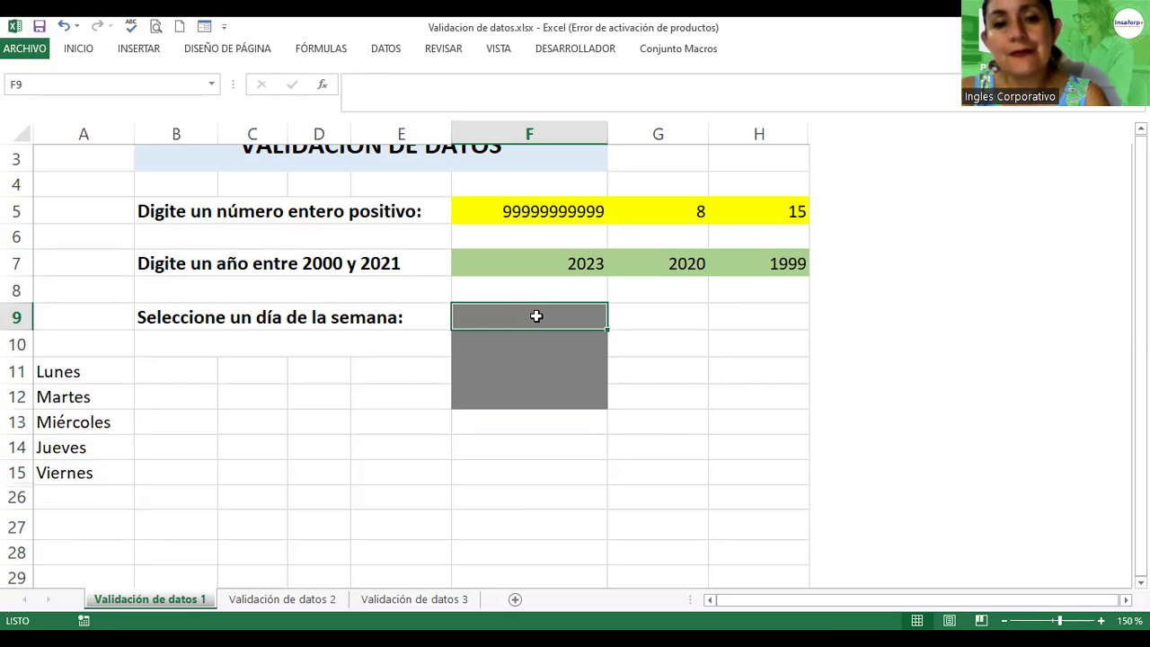
{"action": "left_click_drag", "start_coordinate": [536, 316], "coordinate": [548, 417]}
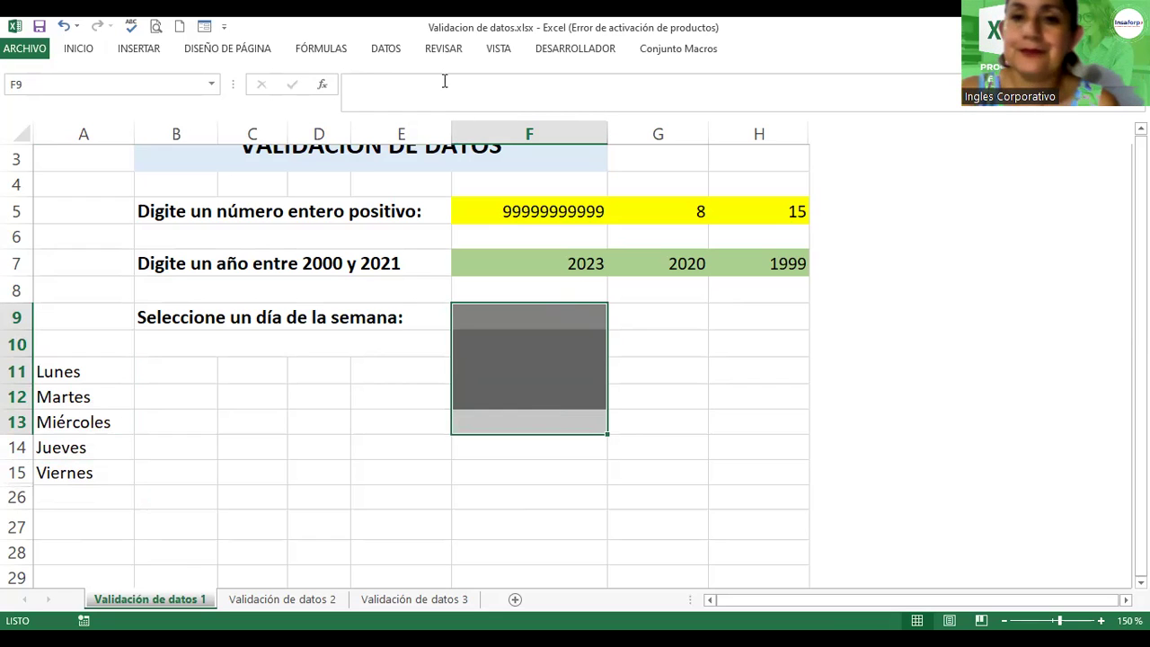
{"action": "left_click", "coordinate": [385, 49]}
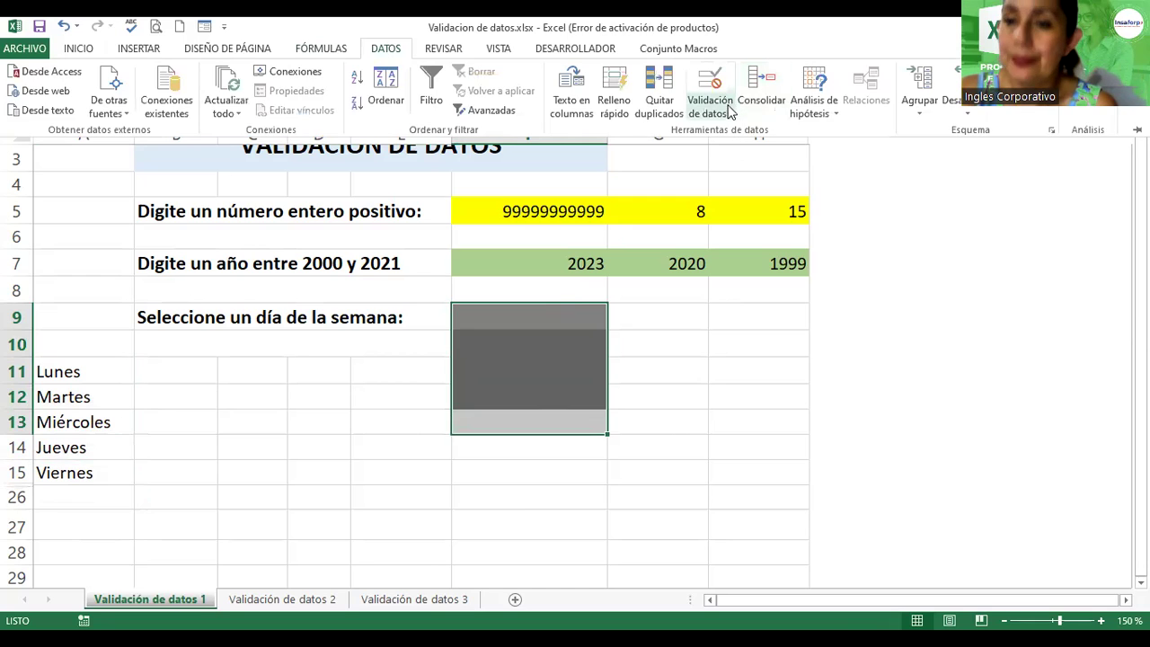
{"action": "left_click", "coordinate": [733, 114]}
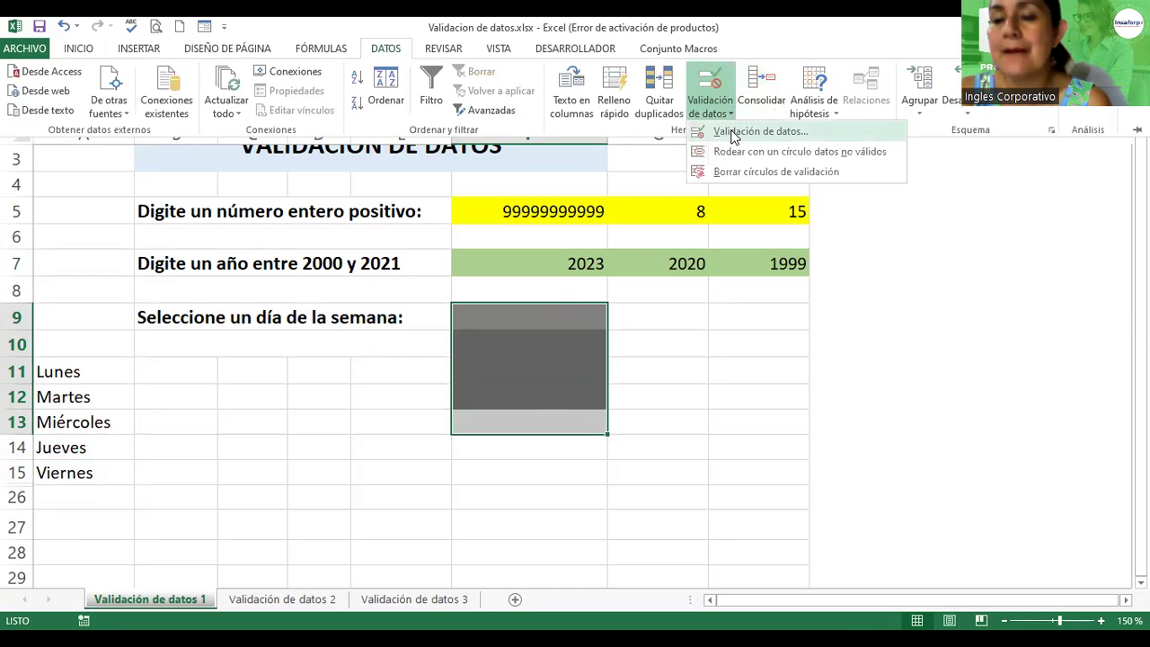
{"action": "left_click", "coordinate": [733, 133]}
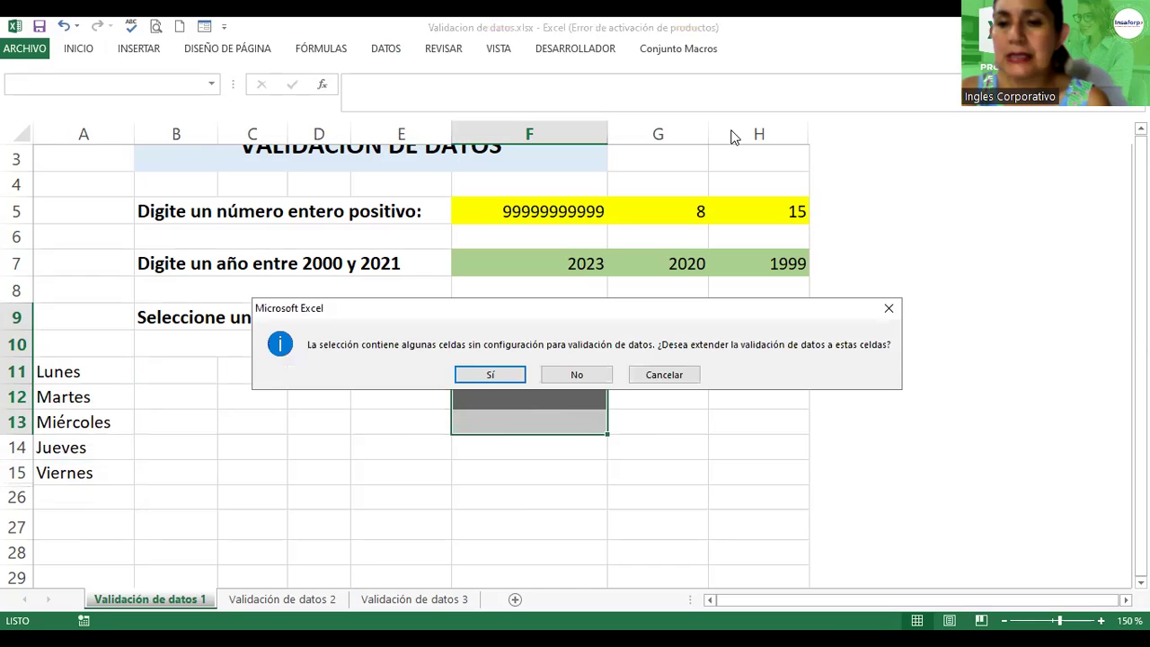
{"action": "left_click", "coordinate": [499, 379]}
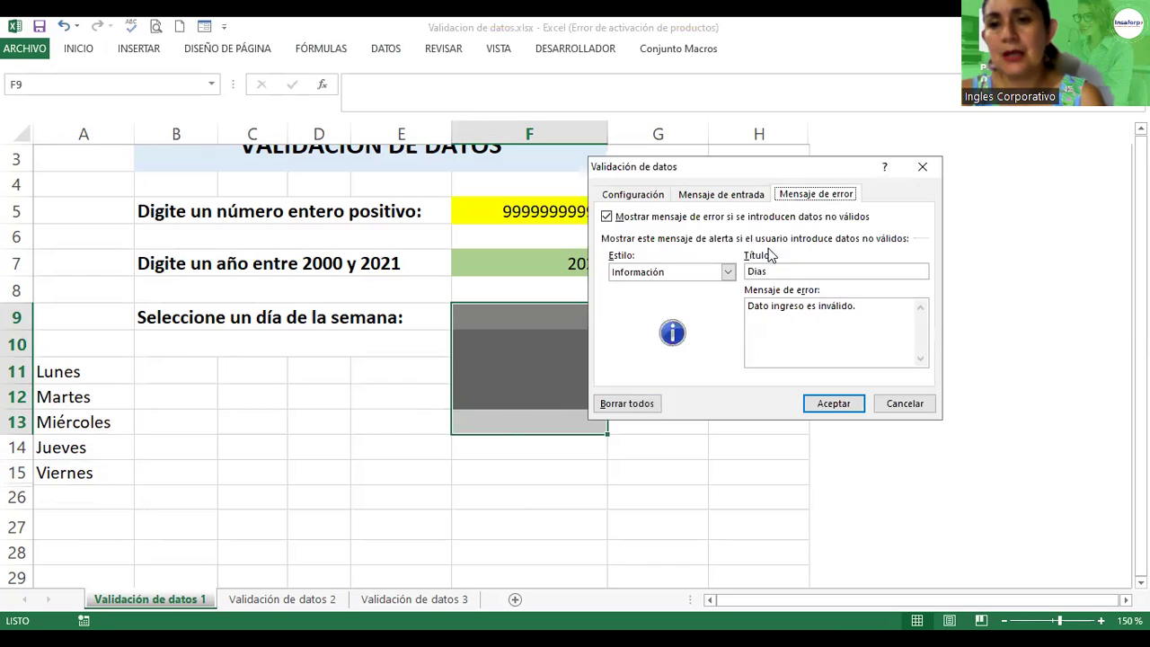
{"action": "left_click", "coordinate": [633, 195]}
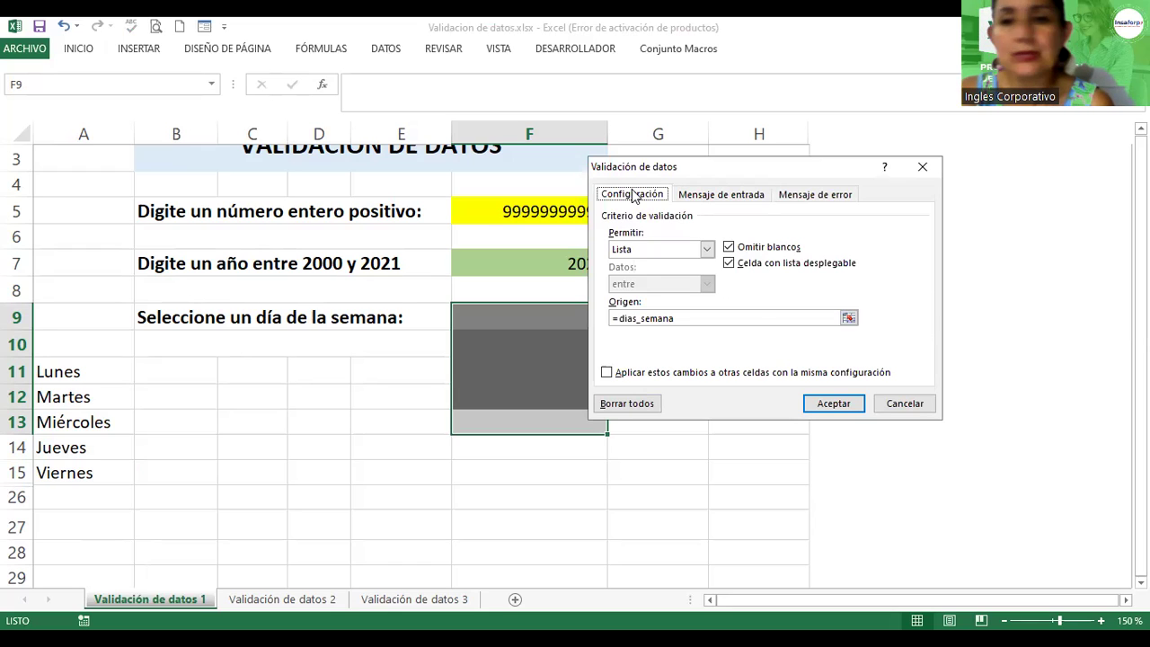
{"action": "left_click", "coordinate": [914, 404]}
{"action": "left_click", "coordinate": [677, 313]}
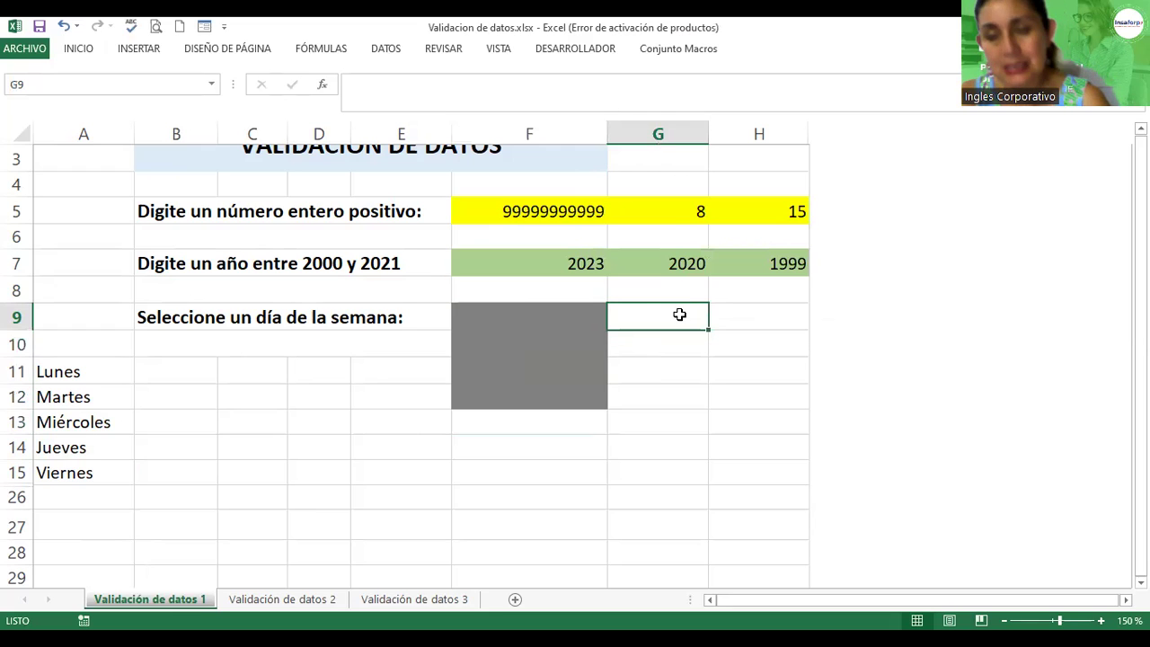
Step: Select G9:G15 for the new weekday list
{"action": "left_click", "coordinate": [548, 326]}
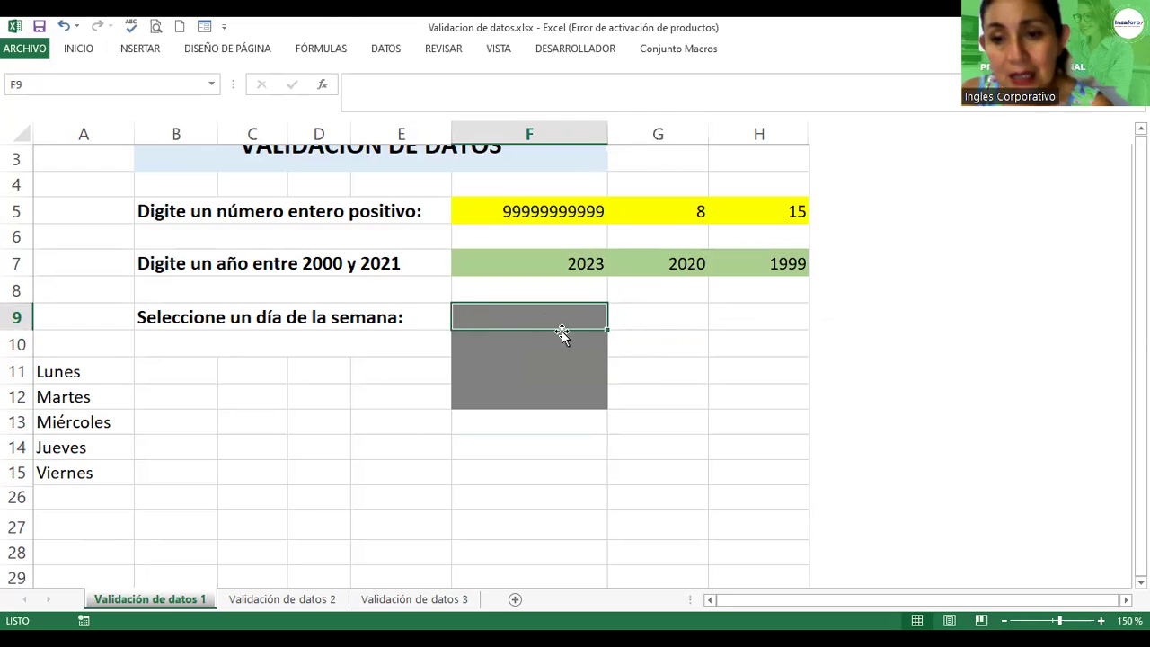
{"action": "left_click", "coordinate": [549, 344]}
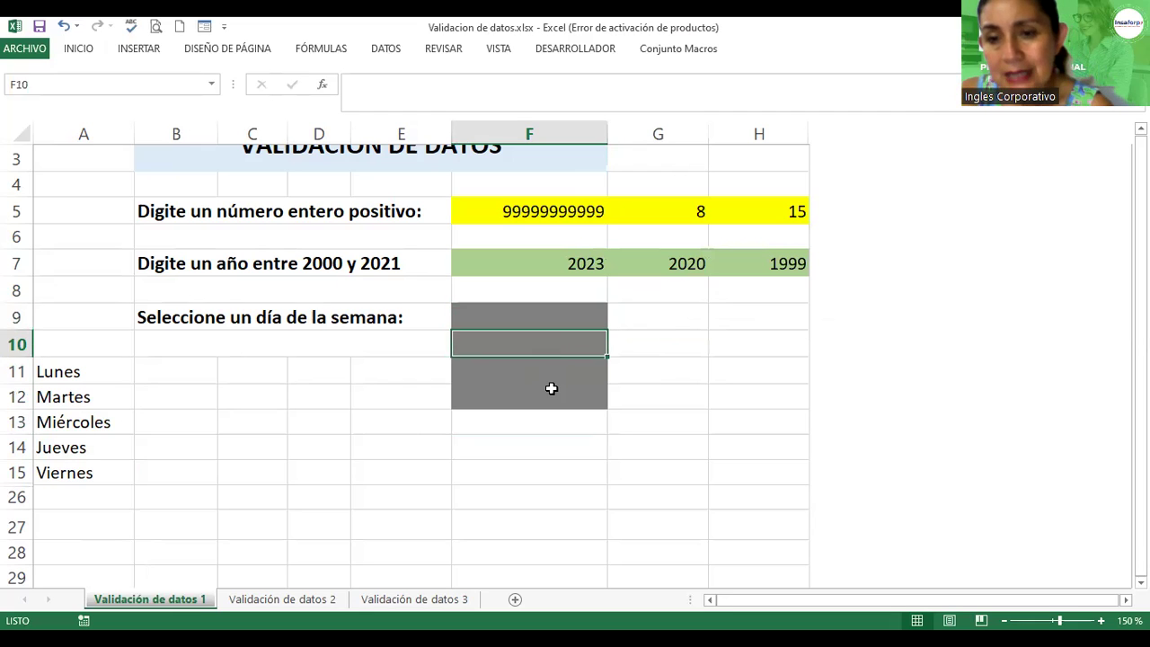
{"action": "left_click", "coordinate": [551, 388]}
{"action": "left_click", "coordinate": [671, 312]}
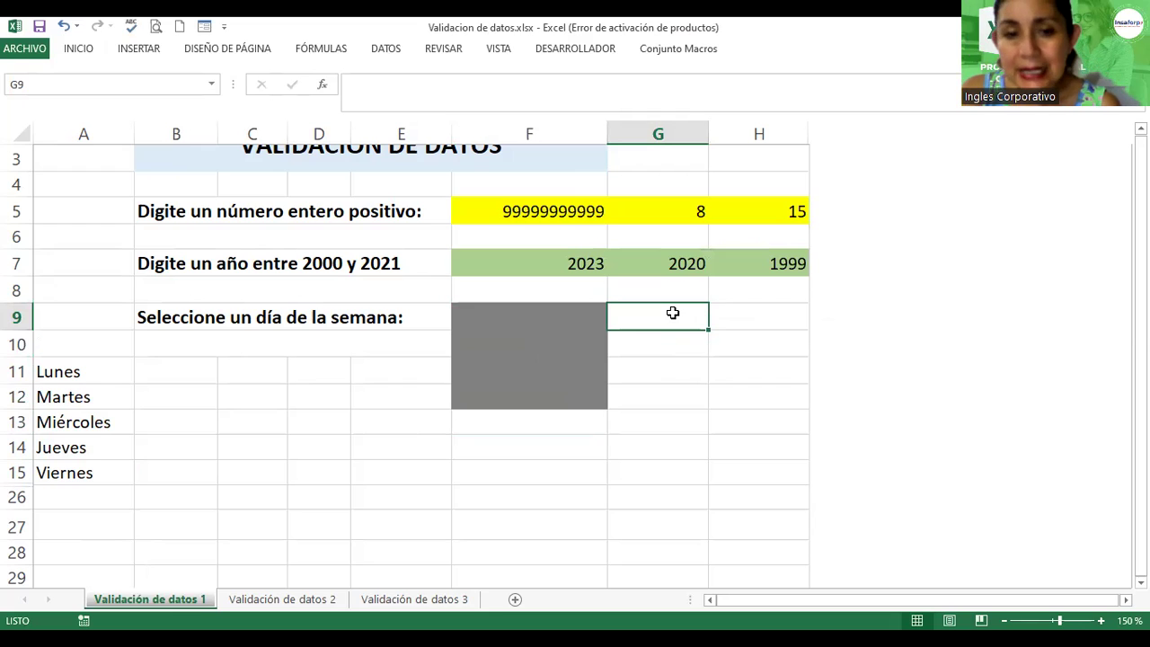
{"action": "left_click_drag", "start_coordinate": [673, 311], "coordinate": [677, 434]}
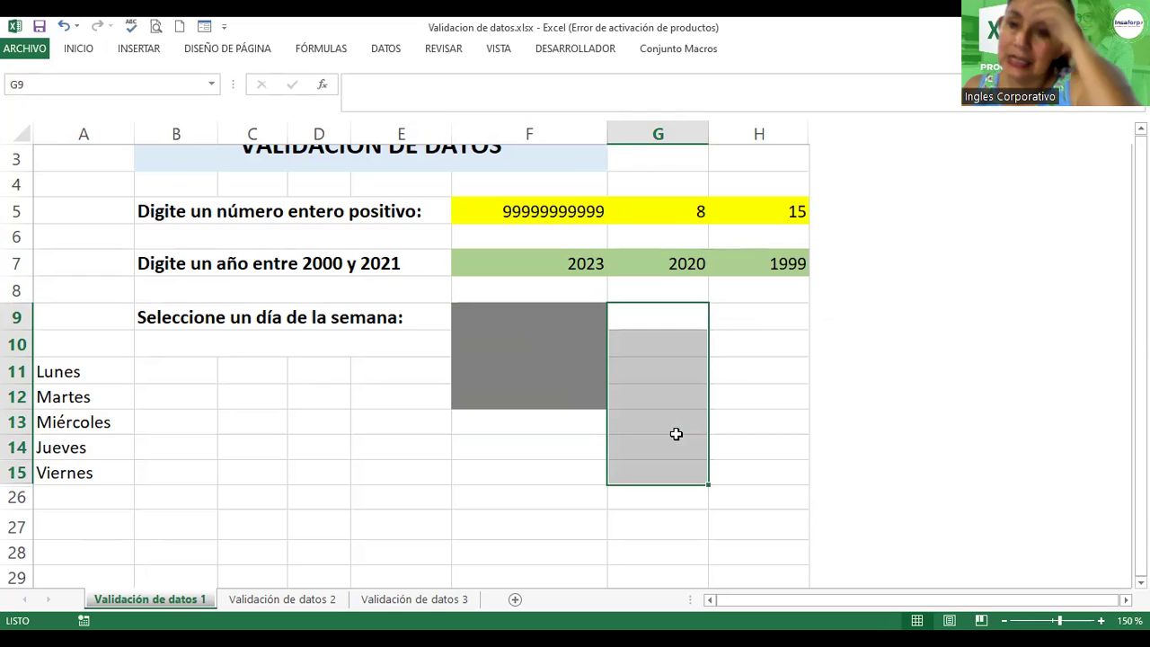
Step: Set G9:G15 data validation to allow a Lista and start its Origen with '='
{"action": "left_click", "coordinate": [386, 50]}
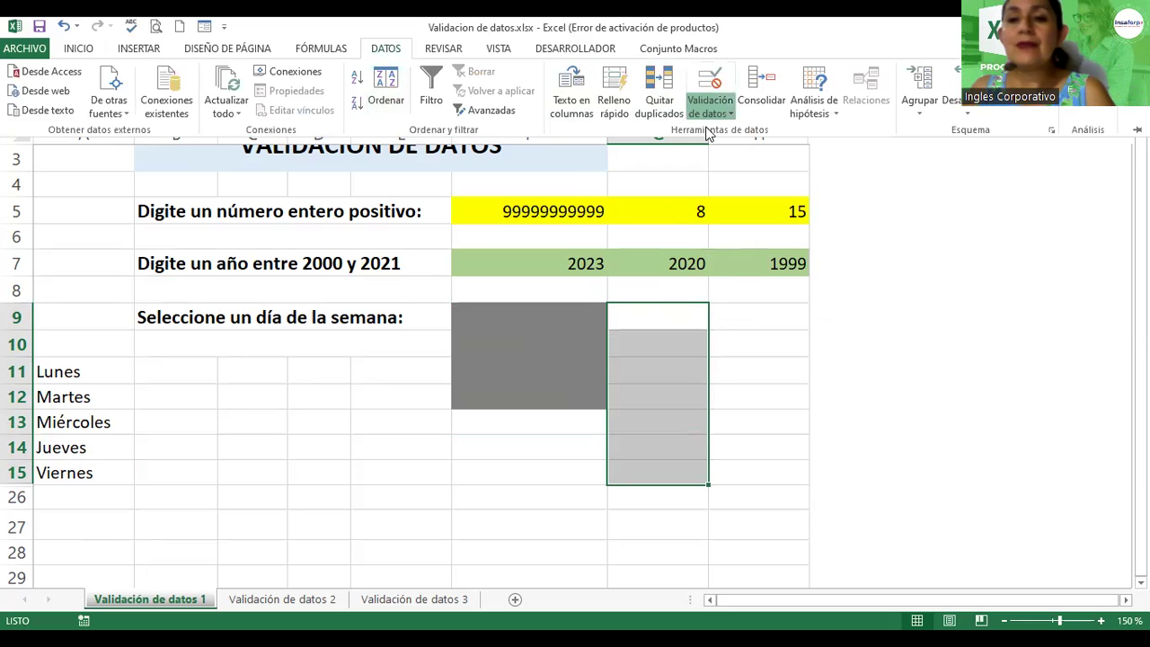
{"action": "left_click", "coordinate": [710, 90]}
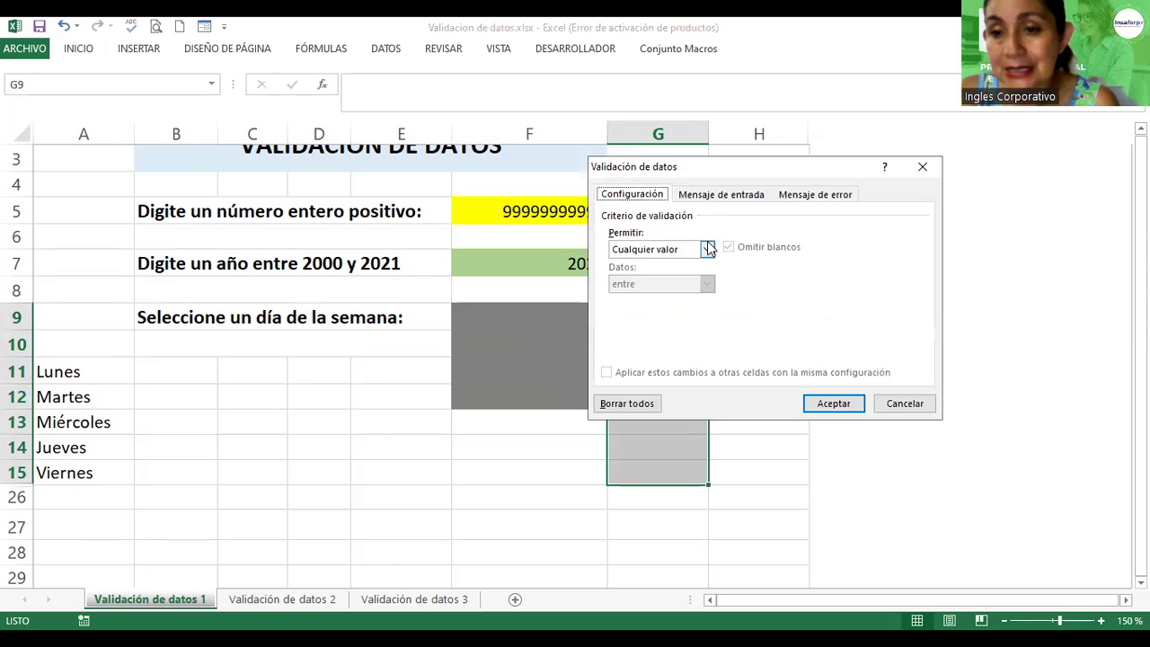
{"action": "left_click", "coordinate": [707, 249]}
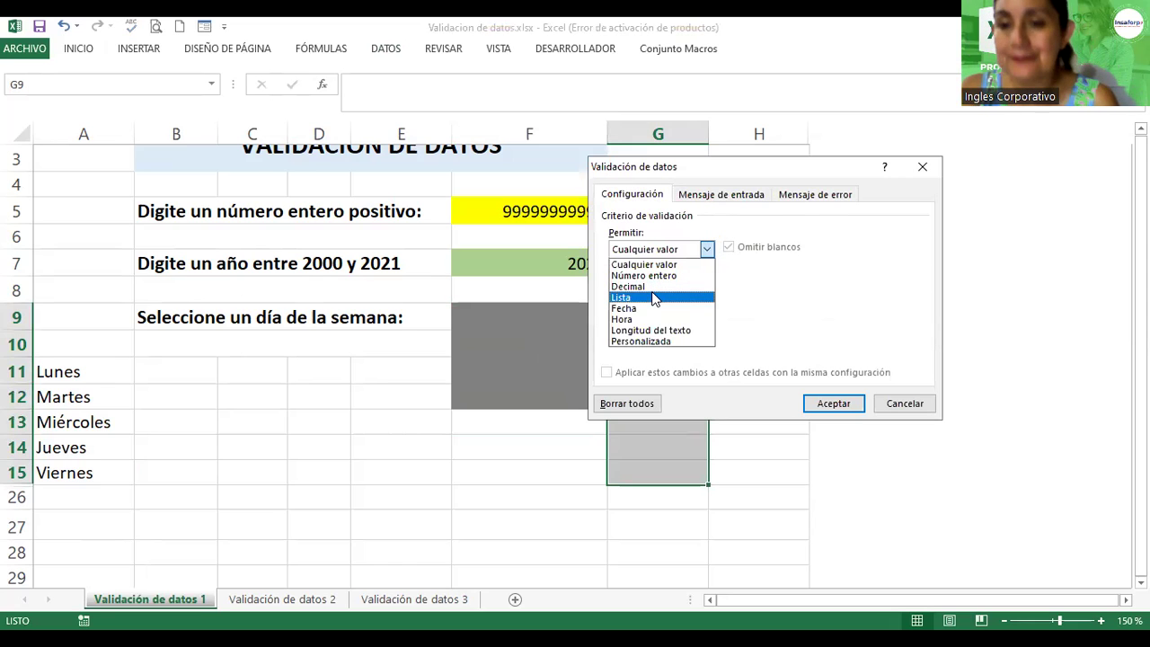
{"action": "left_click", "coordinate": [653, 298]}
{"action": "left_click", "coordinate": [644, 319]}
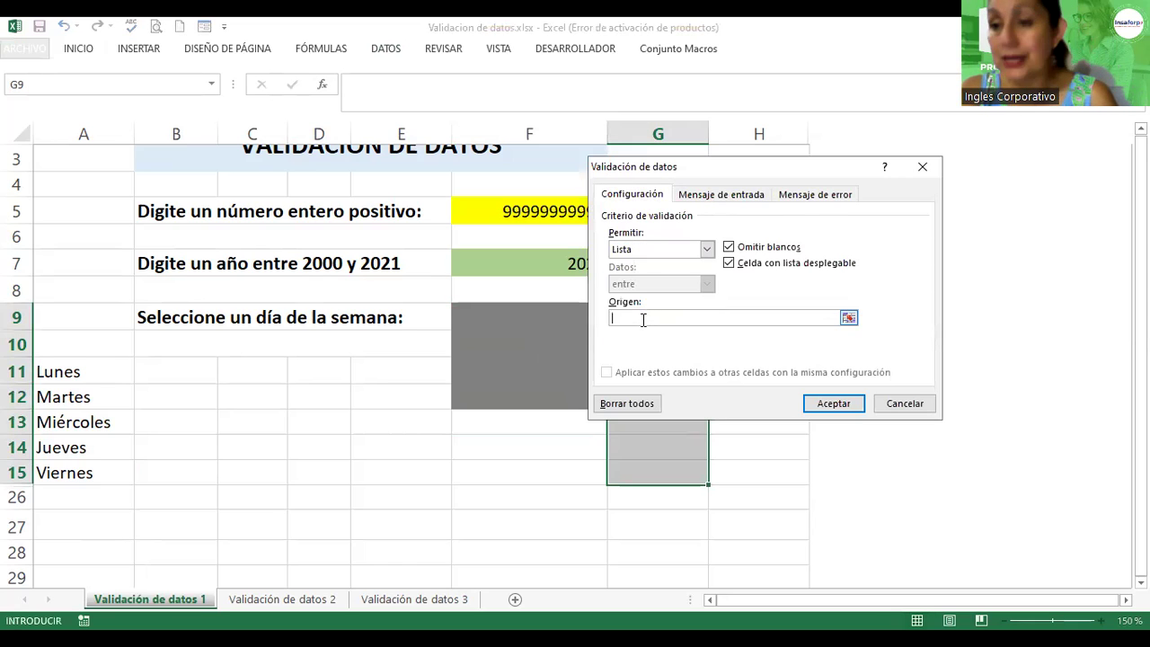
{"action": "type", "text": "="}
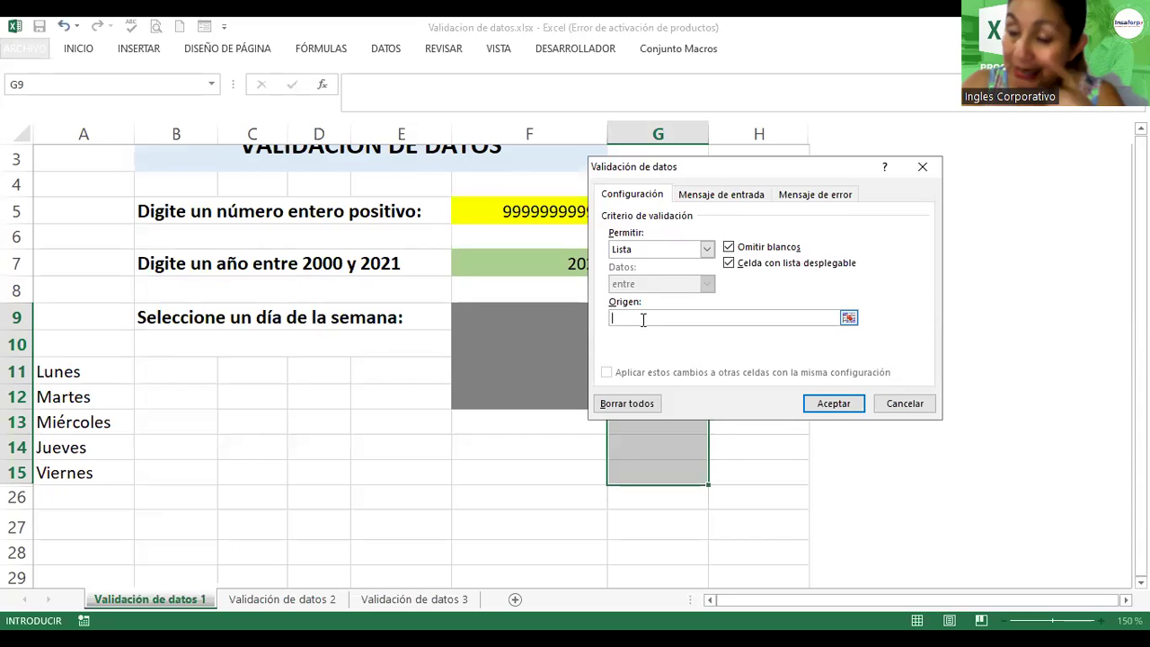
Step: Pick A11:A15 (Lunes–Viernes) as the list source, giving =$A$11:$A$15
{"action": "left_click", "coordinate": [849, 317]}
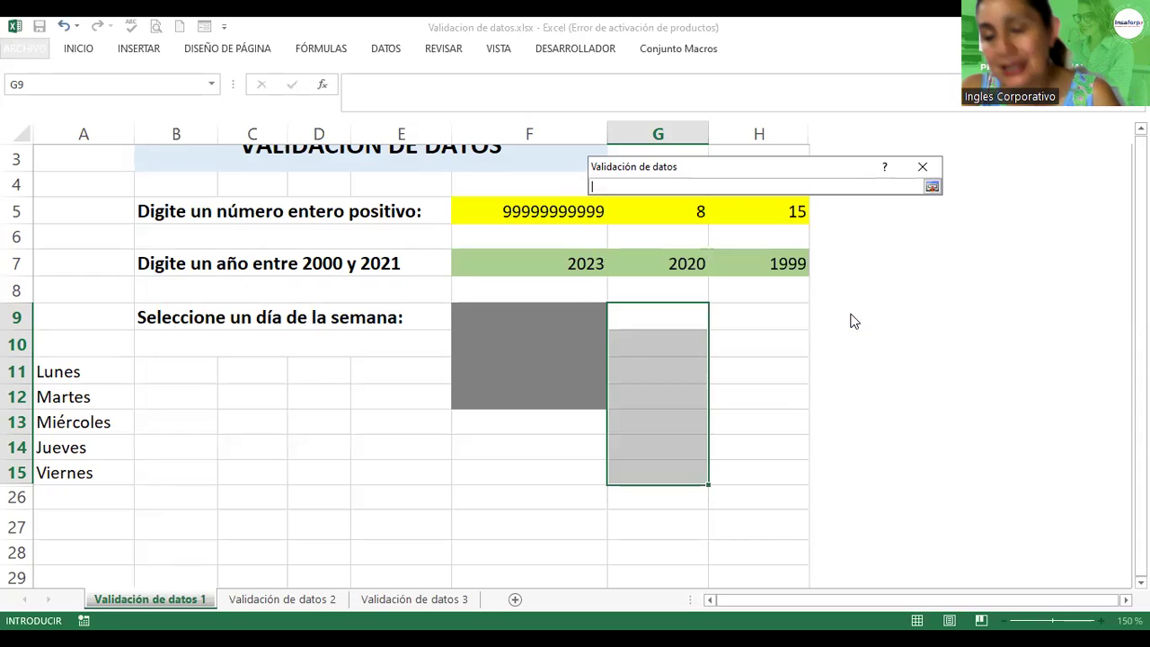
{"action": "left_click", "coordinate": [77, 371]}
{"action": "left_click_drag", "start_coordinate": [79, 397], "coordinate": [81, 464]}
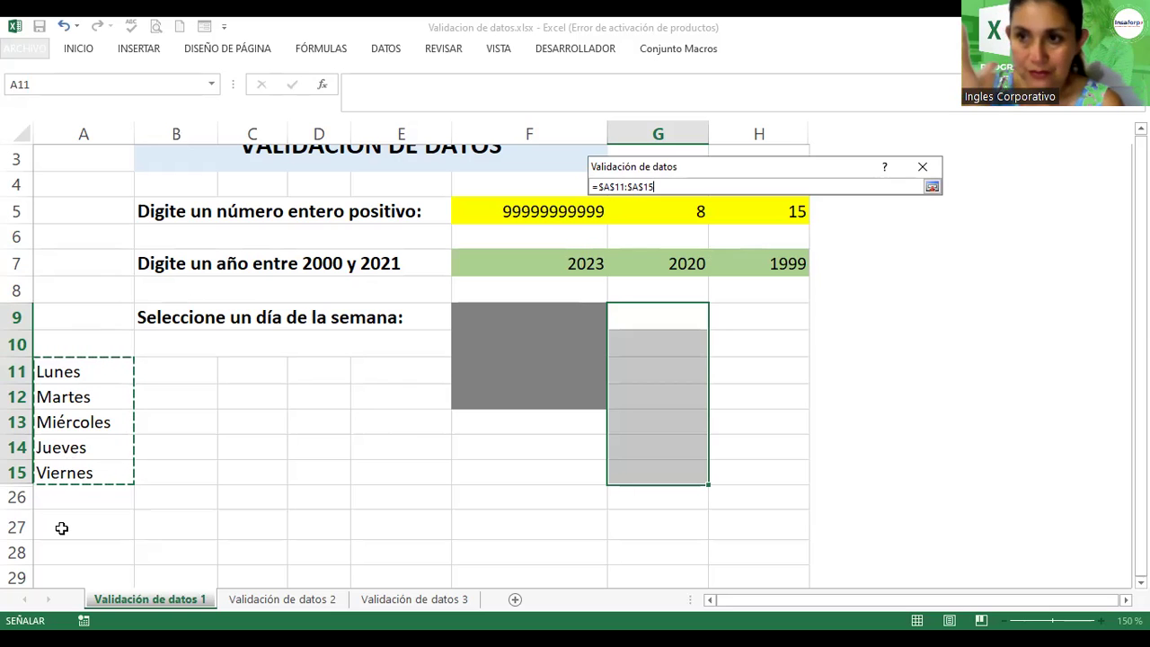
{"action": "left_click", "coordinate": [932, 187]}
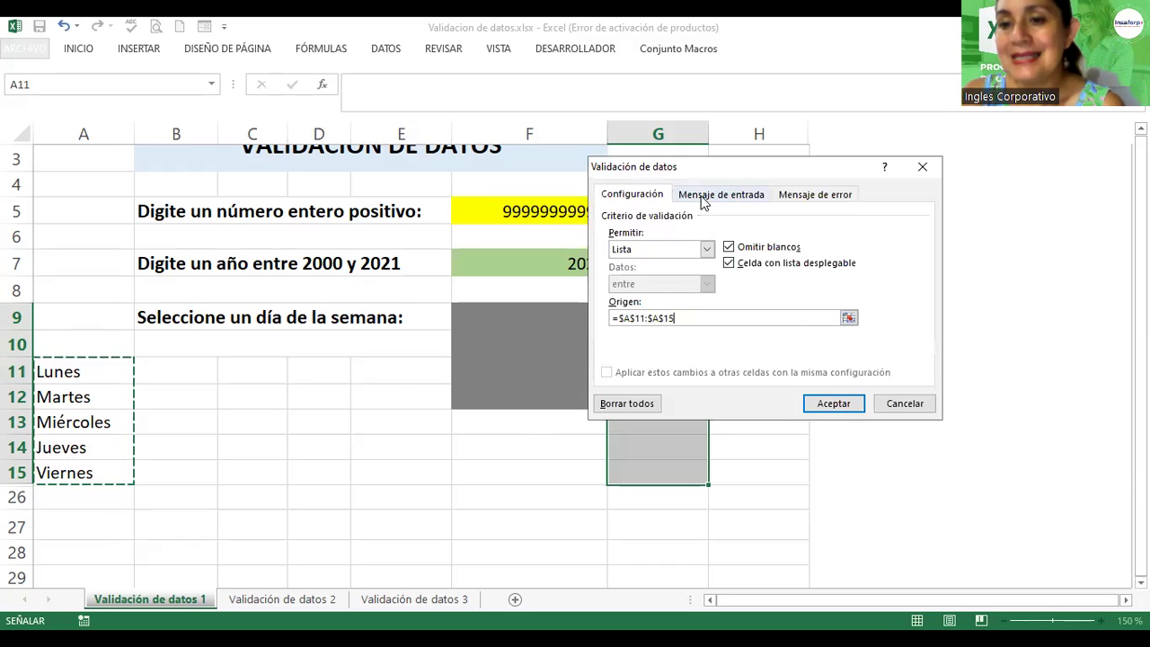
Step: Add input message 'Dias': 'Seleccione el día de la semana correspondiente al horario laboral.'
{"action": "left_click", "coordinate": [704, 201]}
{"action": "type", "text": "Dias"}
{"action": "left_click", "coordinate": [643, 309]}
{"action": "type", "text": "Seleccione el día de la sea"}
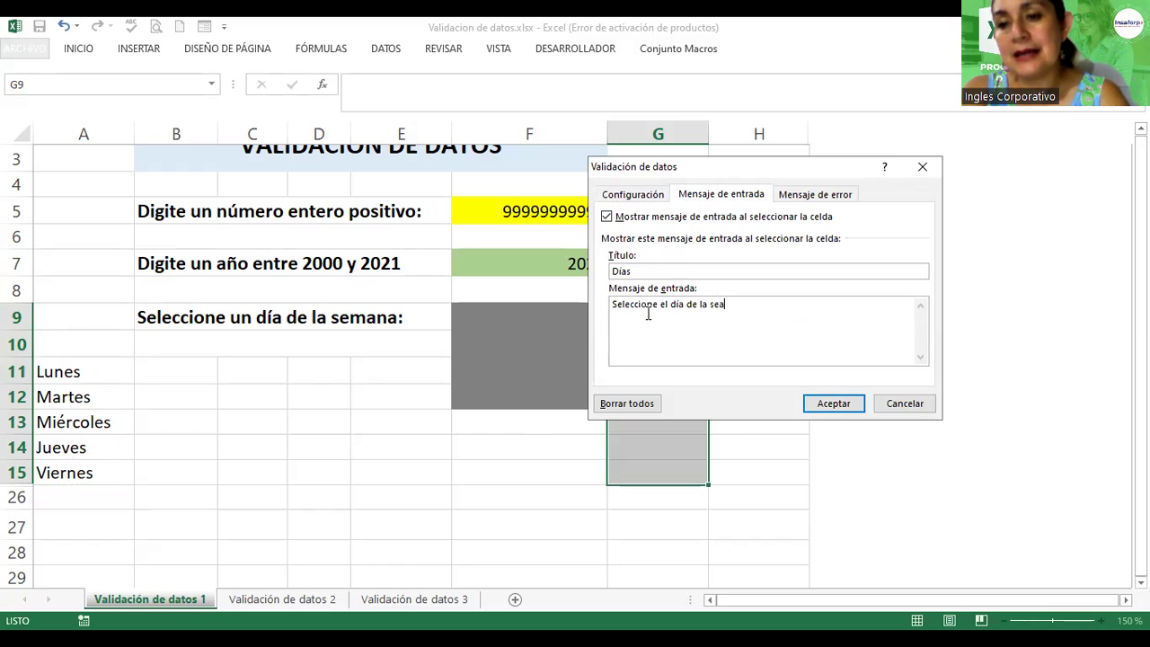
{"action": "type", "text": "ma"}
{"action": "key", "text": "BackSpace"}
{"action": "key", "text": "BackSpace"}
{"action": "type", "text": "mana correspondiente al horario."}
{"action": "key", "text": "BackSpace"}
{"action": "type", "text": "laboral."}
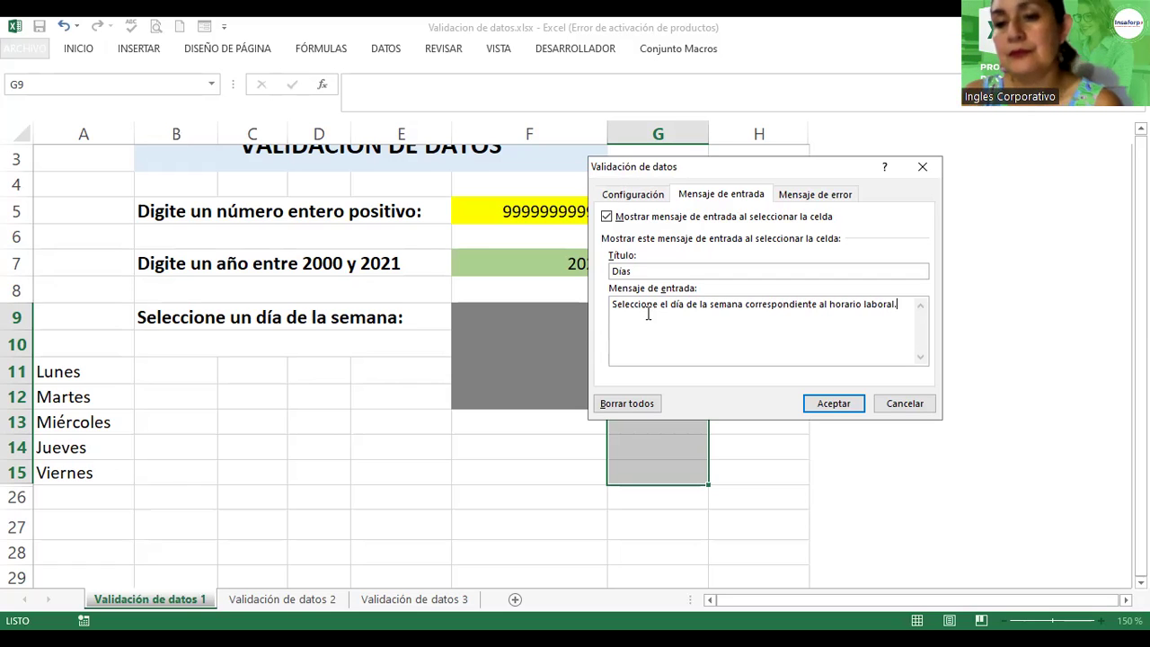
{"action": "left_click", "coordinate": [800, 198]}
Step: Set the error alert to Información style with title 'Error días'
{"action": "left_click", "coordinate": [728, 272]}
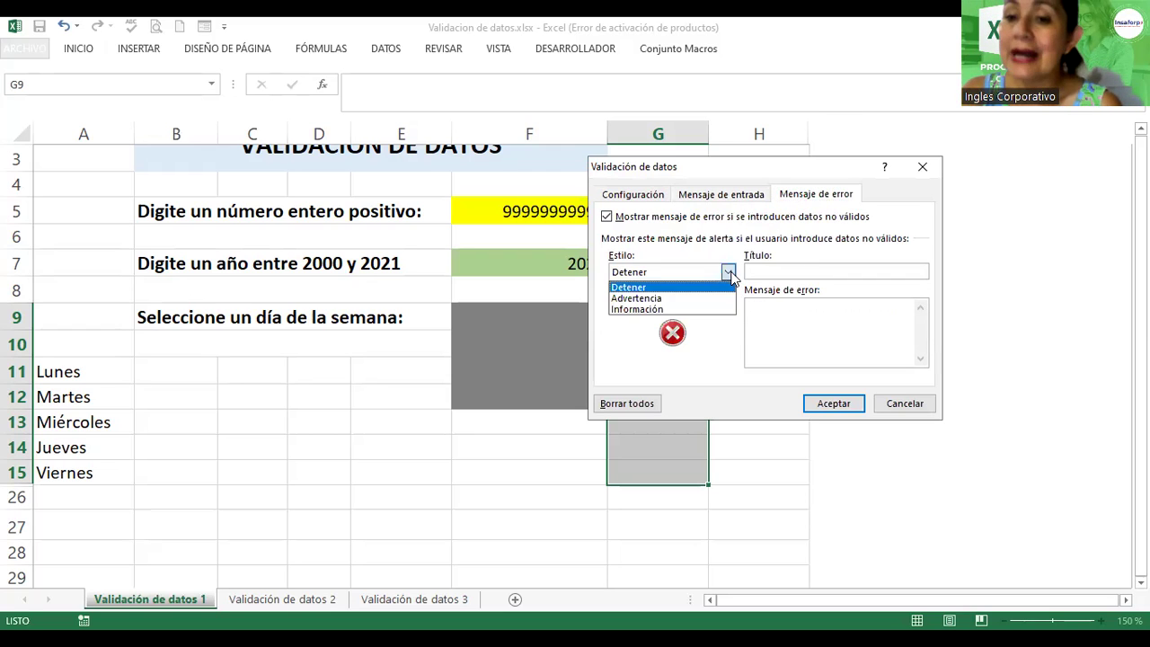
{"action": "left_click", "coordinate": [634, 309]}
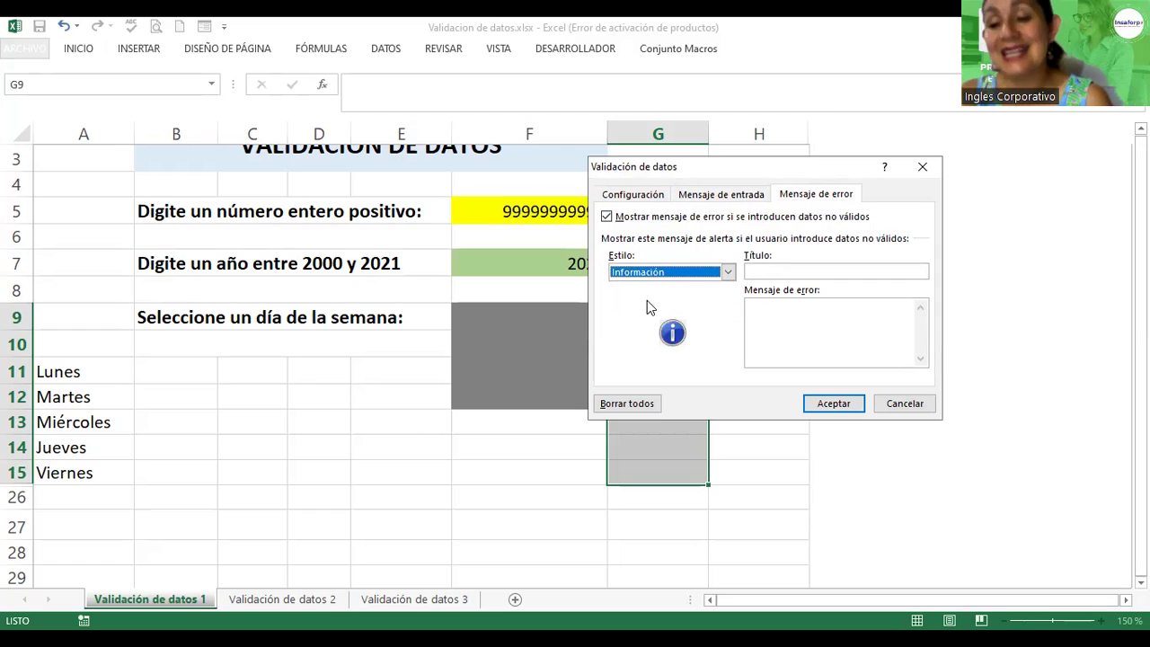
{"action": "left_click", "coordinate": [778, 273]}
{"action": "type", "text": "Error días"}
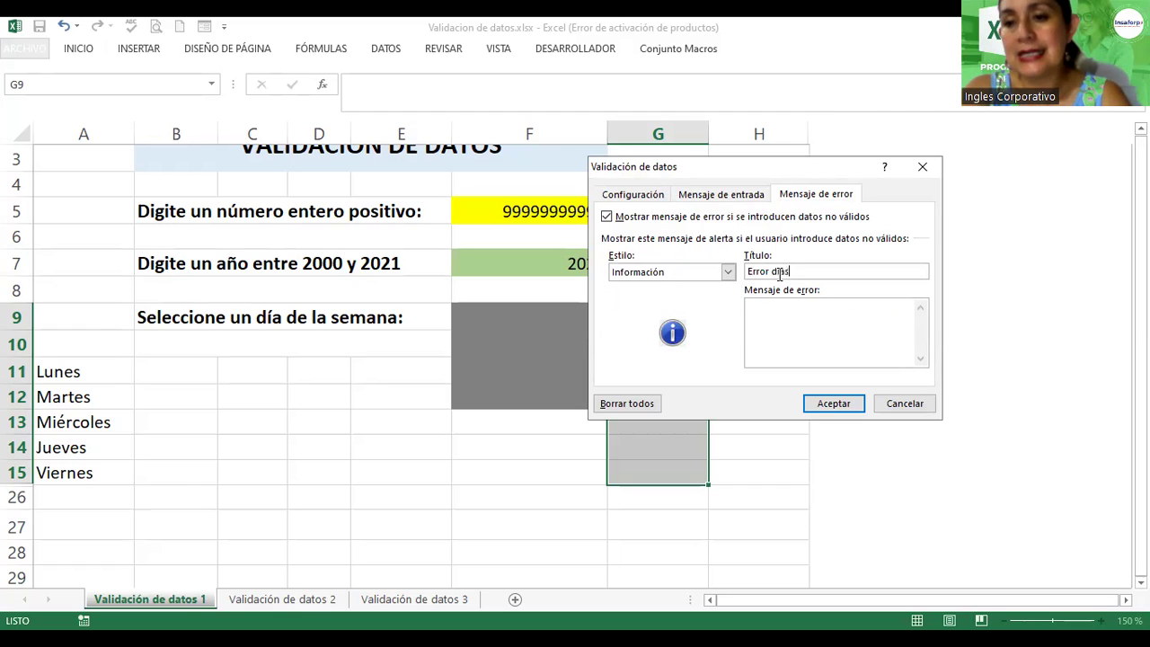
Step: Write the error message saying the entered data is incorrect and should be checked ('verificar')
{"action": "left_click", "coordinate": [775, 311]}
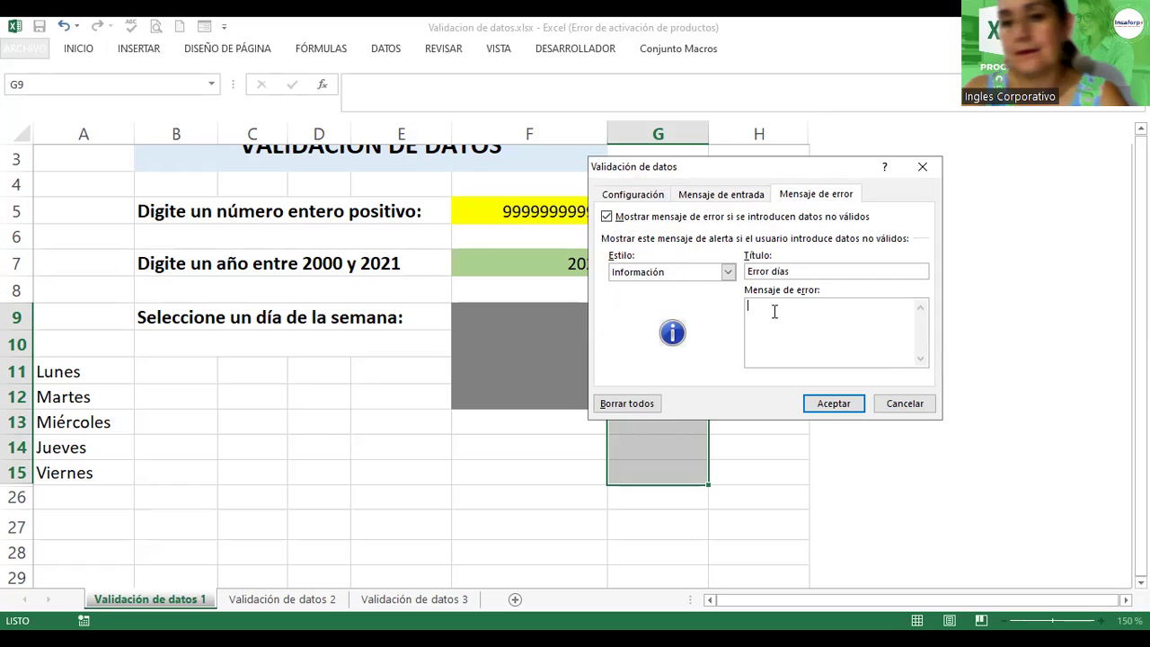
{"action": "type", "text": "Dato selecciona"}
{"action": "key", "text": "BackSpace"}
{"action": "key", "text": "BackSpace"}
{"action": "key", "text": "BackSpace"}
{"action": "key", "text": "BackSpace"}
{"action": "key", "text": "BackSpace"}
{"action": "key", "text": "BackSpace"}
{"action": "key", "text": "BackSpace"}
{"action": "key", "text": "BackSpace"}
{"action": "type", "text": "in"}
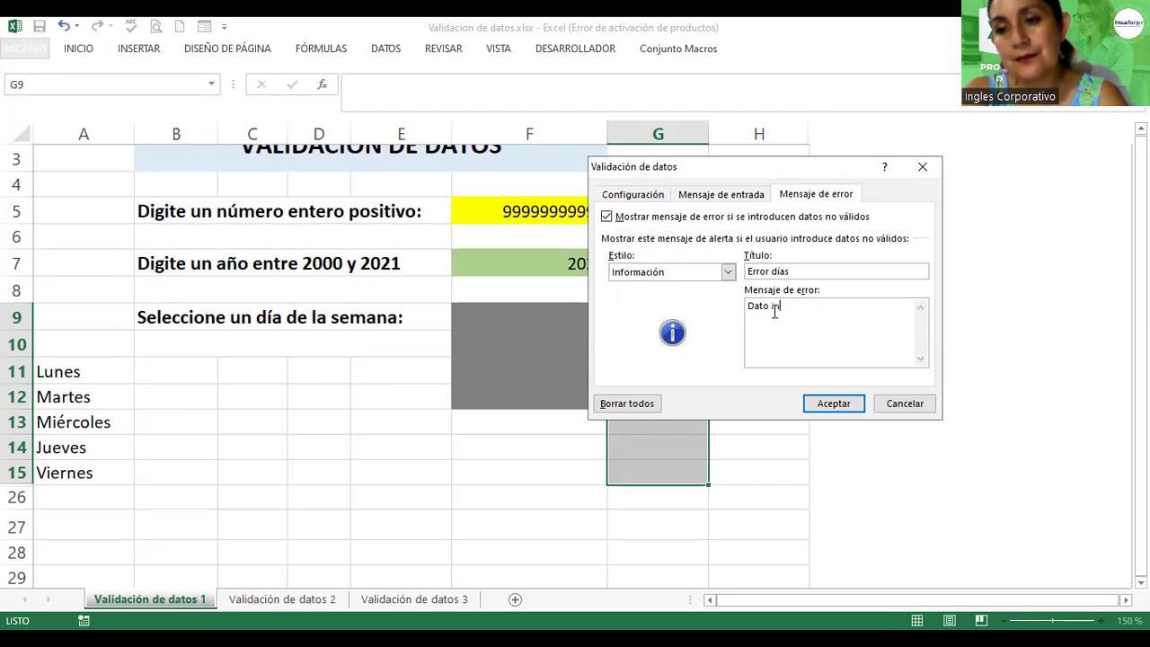
{"action": "type", "text": "gresa es incorrecto"}
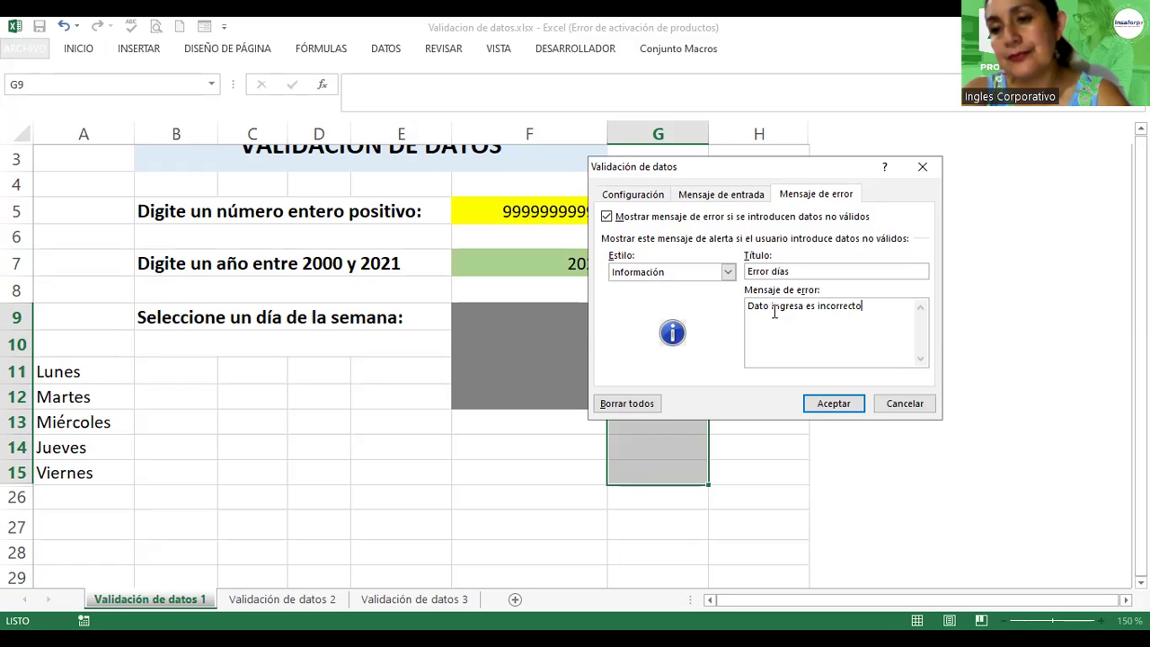
{"action": "type", "text": ", verificar."}
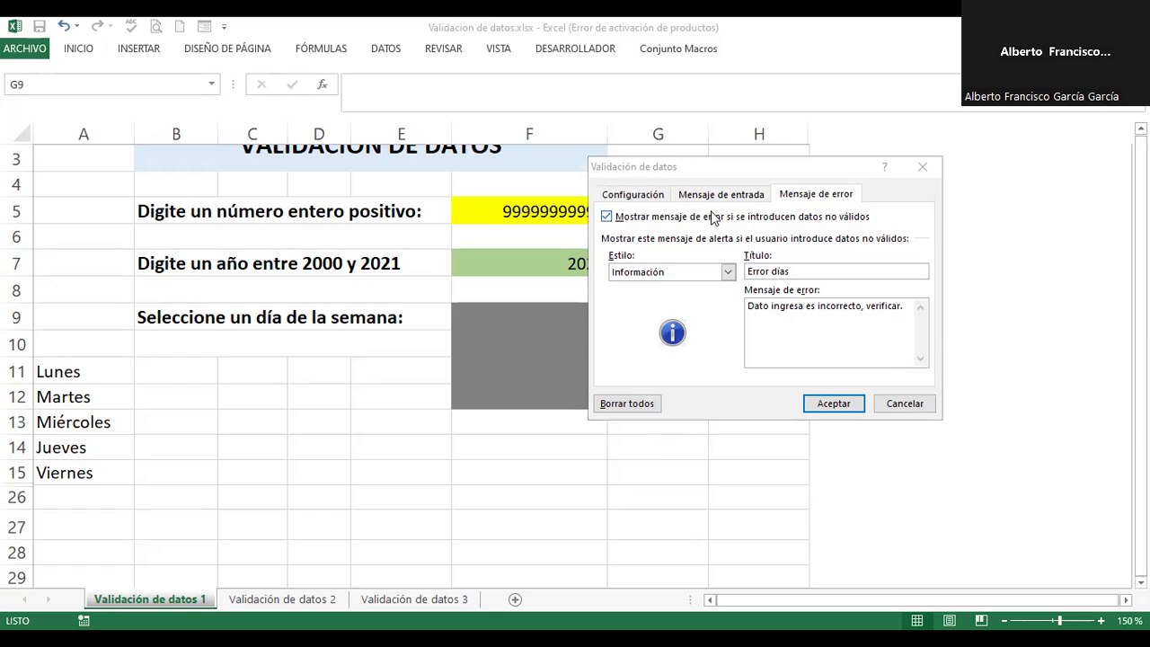
Step: Return to the G9:G15 list settings and show the source range =$A$11:$A$15 on the sheet
{"action": "left_click", "coordinate": [655, 194]}
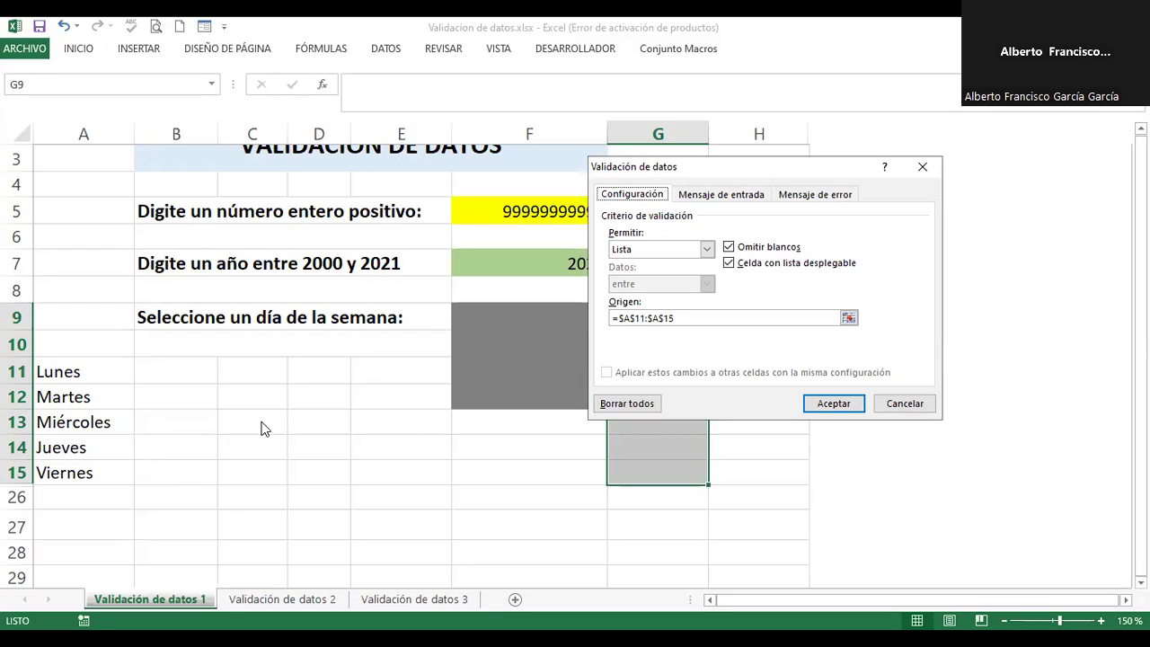
{"action": "left_click", "coordinate": [687, 317]}
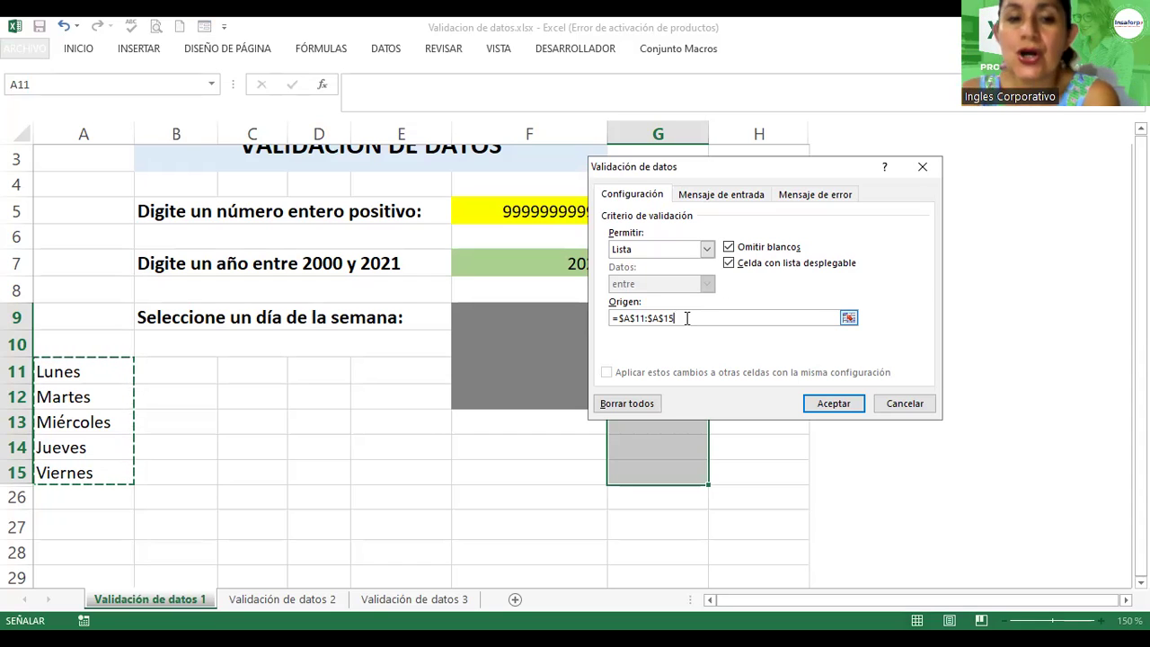
Step: Correct the error message to 'Dato ingresado es incorrecto, verificar.' and apply the day-list validation to G9:G15
{"action": "left_click", "coordinate": [694, 199]}
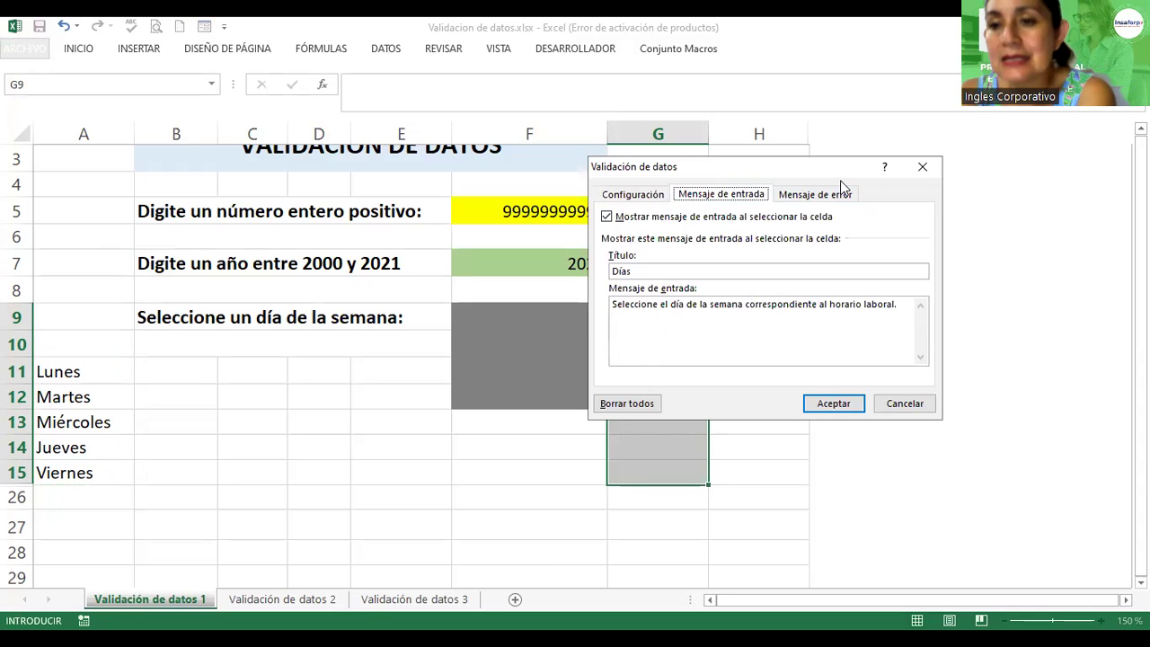
{"action": "left_click", "coordinate": [822, 196]}
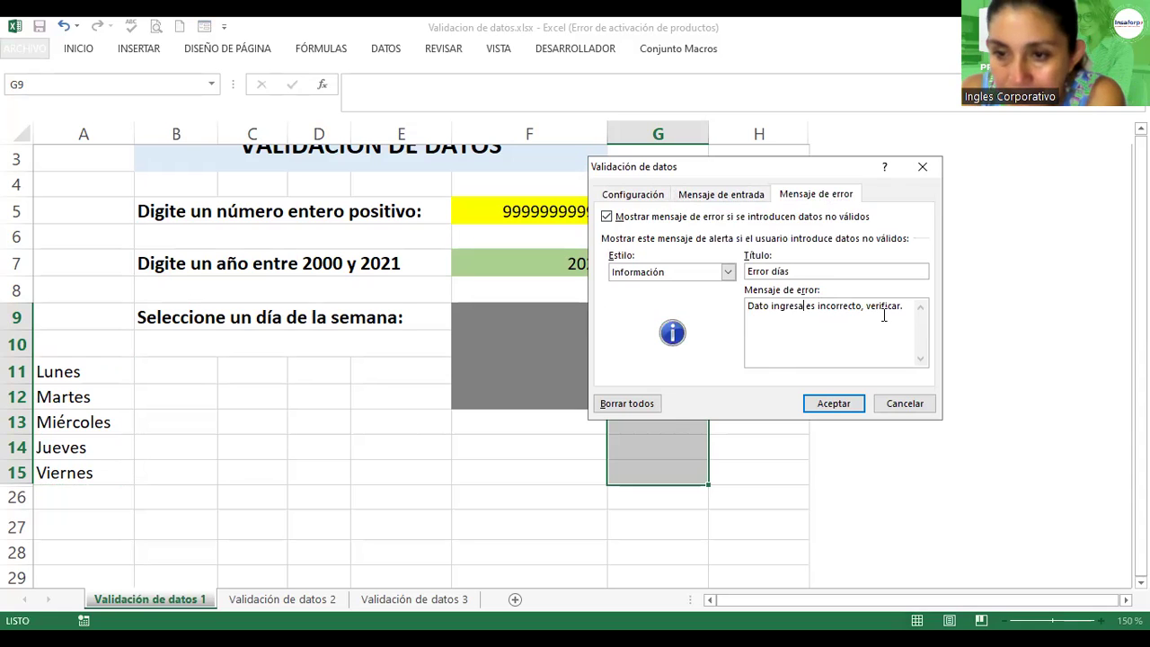
{"action": "type", "text": "do"}
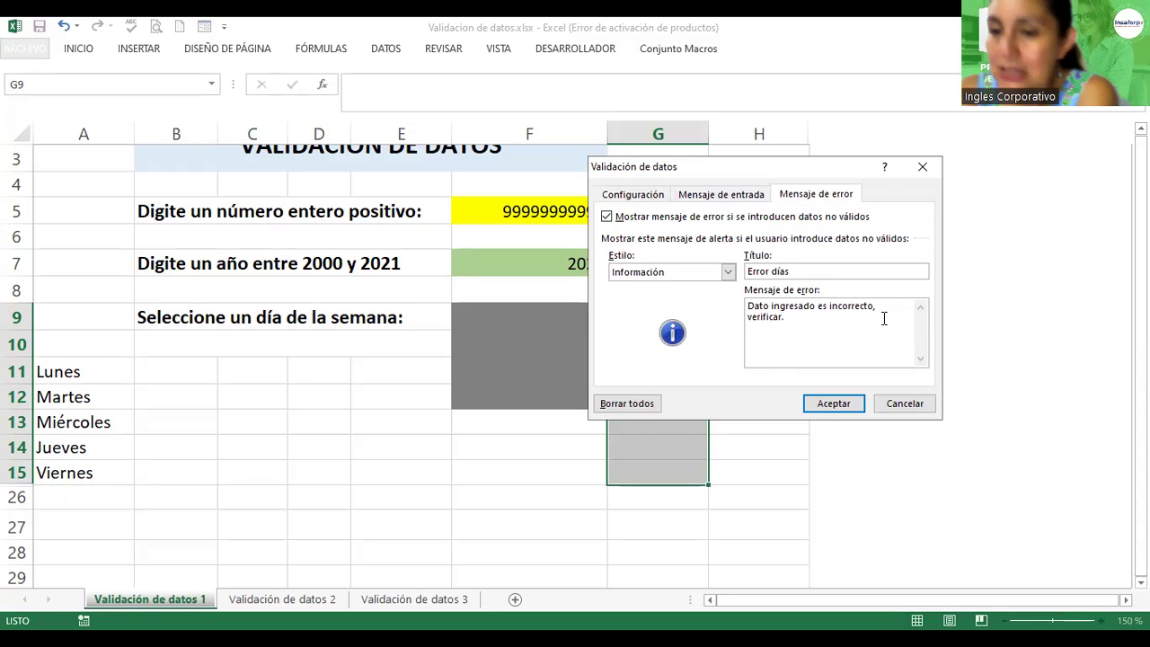
{"action": "left_click", "coordinate": [836, 402]}
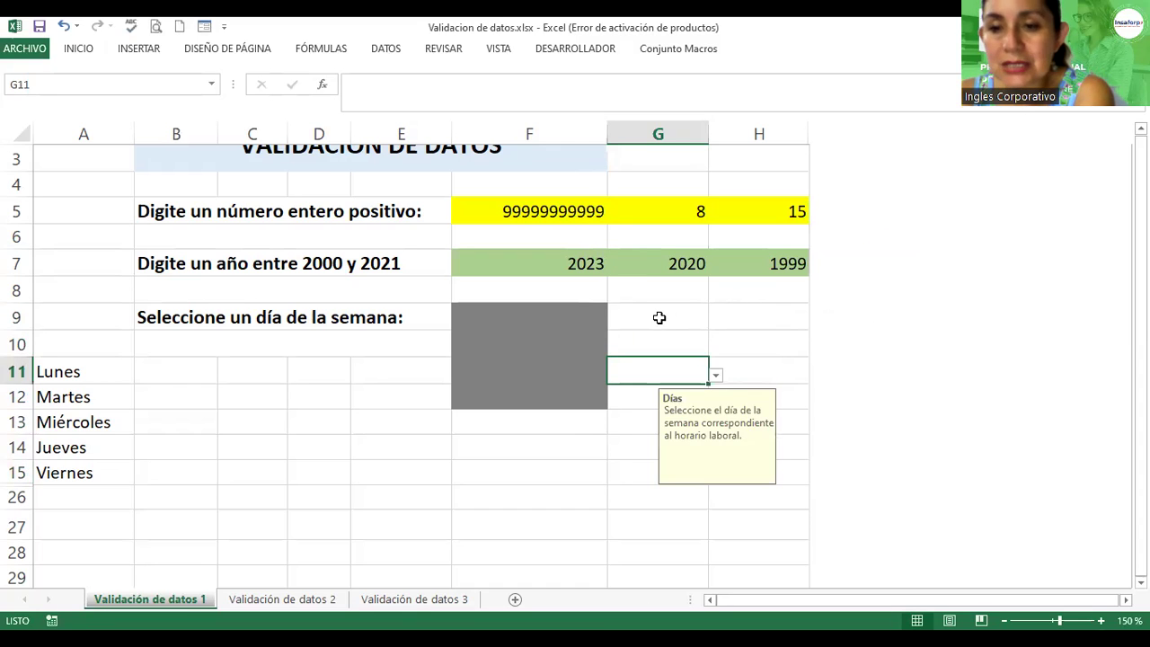
Step: Fill the day cells G9:G15 with light orange
{"action": "left_click", "coordinate": [658, 317]}
{"action": "left_click_drag", "start_coordinate": [658, 317], "coordinate": [661, 444]}
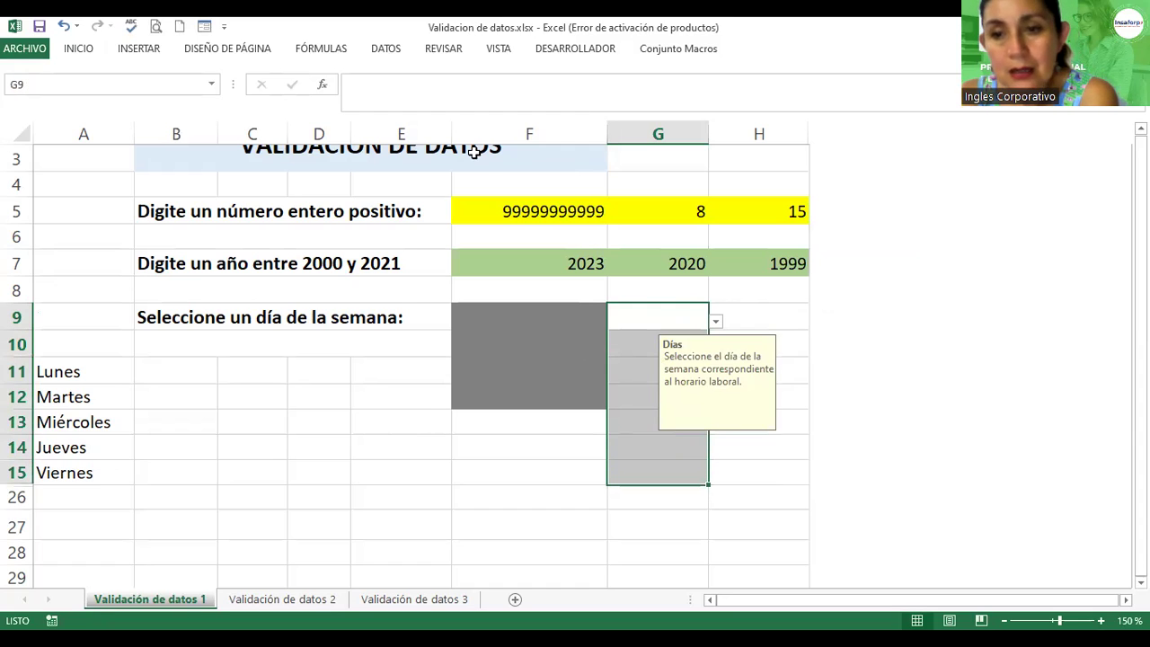
{"action": "left_click", "coordinate": [75, 51]}
{"action": "left_click", "coordinate": [212, 105]}
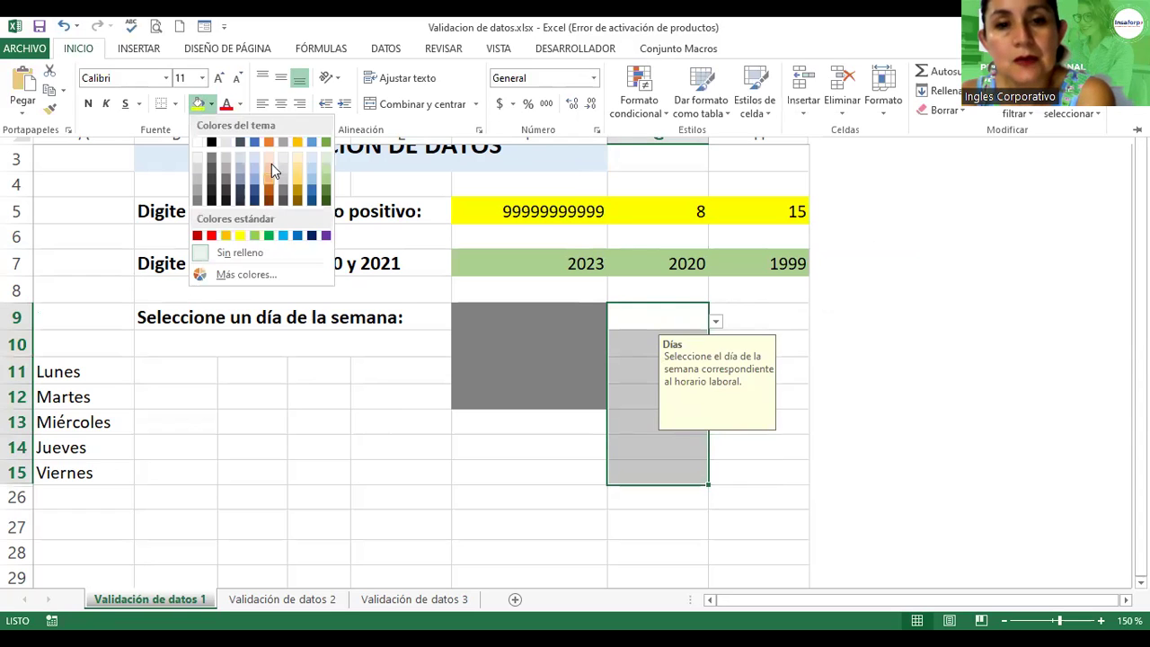
{"action": "left_click", "coordinate": [268, 167]}
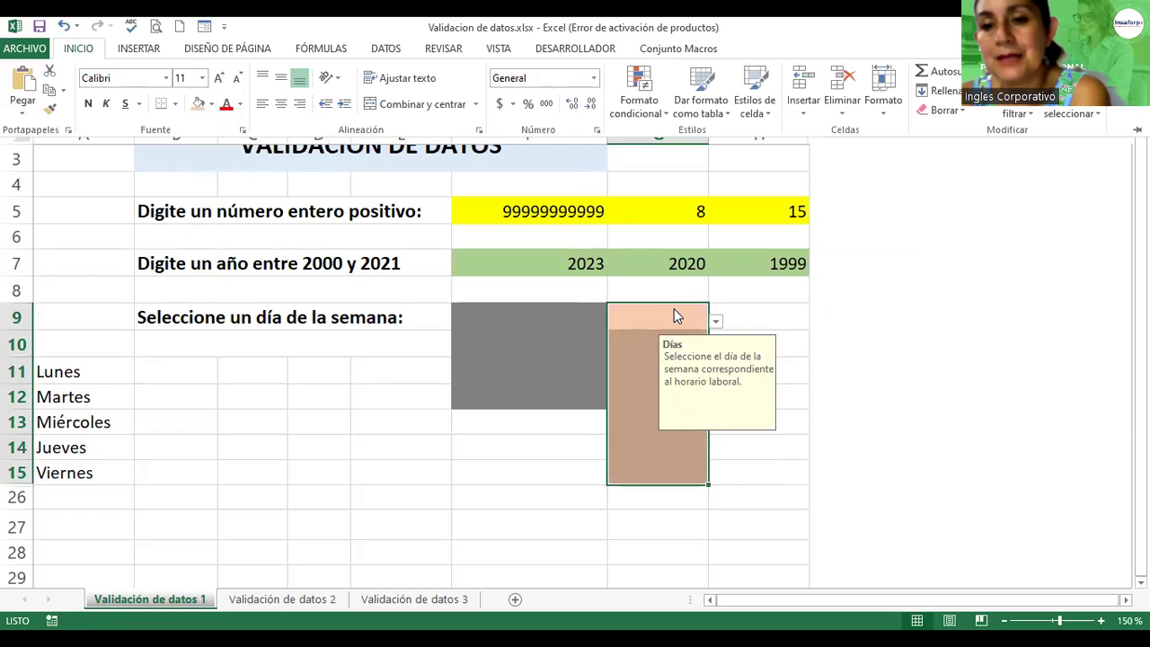
Step: Step through G9:G15 to confirm the 'Dias' input message appears
{"action": "left_click", "coordinate": [656, 314]}
{"action": "left_click", "coordinate": [656, 314]}
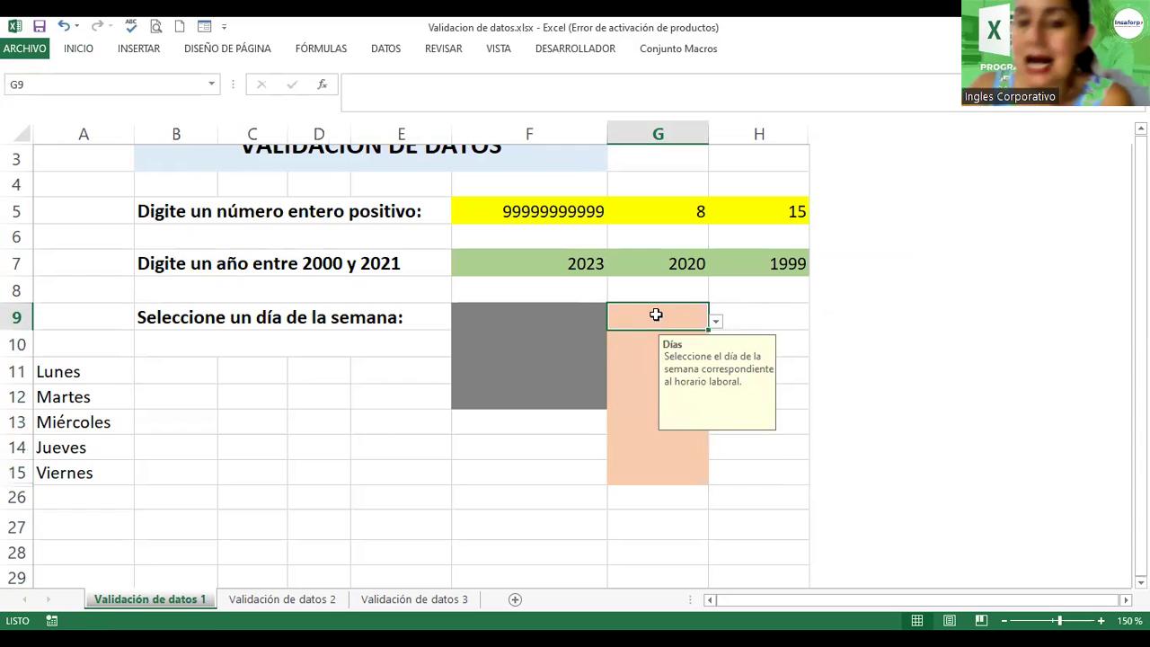
{"action": "key", "text": "Down"}
{"action": "key", "text": "Down"}
{"action": "key", "text": "Down"}
{"action": "key", "text": "Down"}
{"action": "key", "text": "Down"}
{"action": "key", "text": "Down"}
{"action": "key", "text": "Down"}
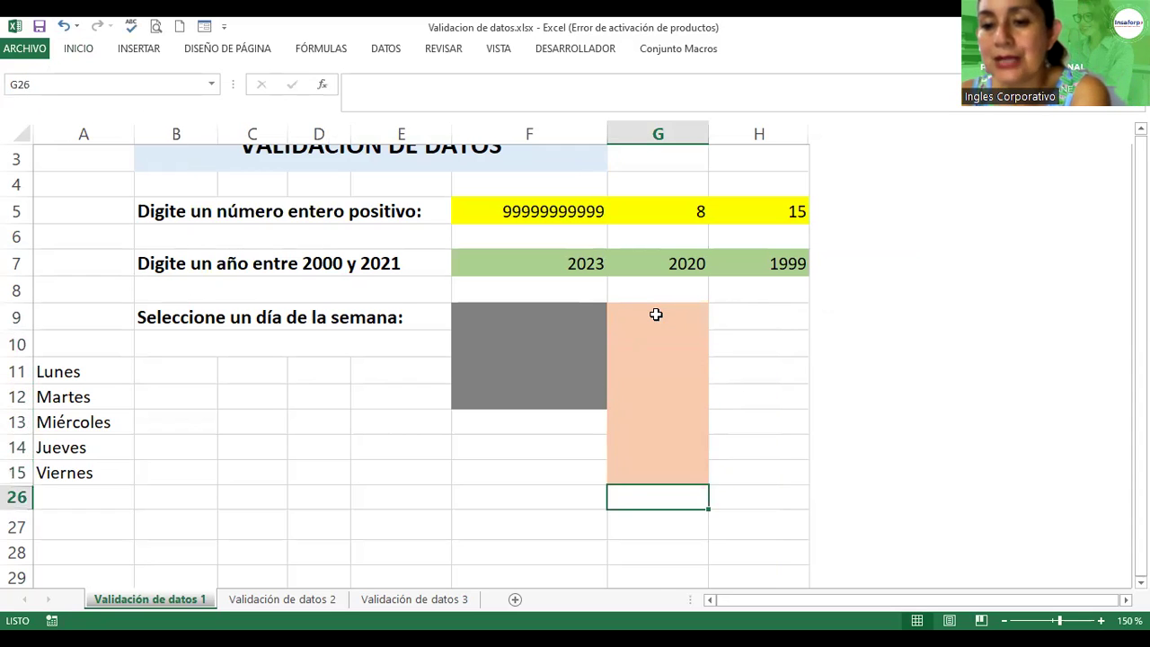
{"action": "key", "text": "Up"}
{"action": "key", "text": "Up"}
{"action": "key", "text": "Up"}
{"action": "key", "text": "Up"}
{"action": "key", "text": "Up"}
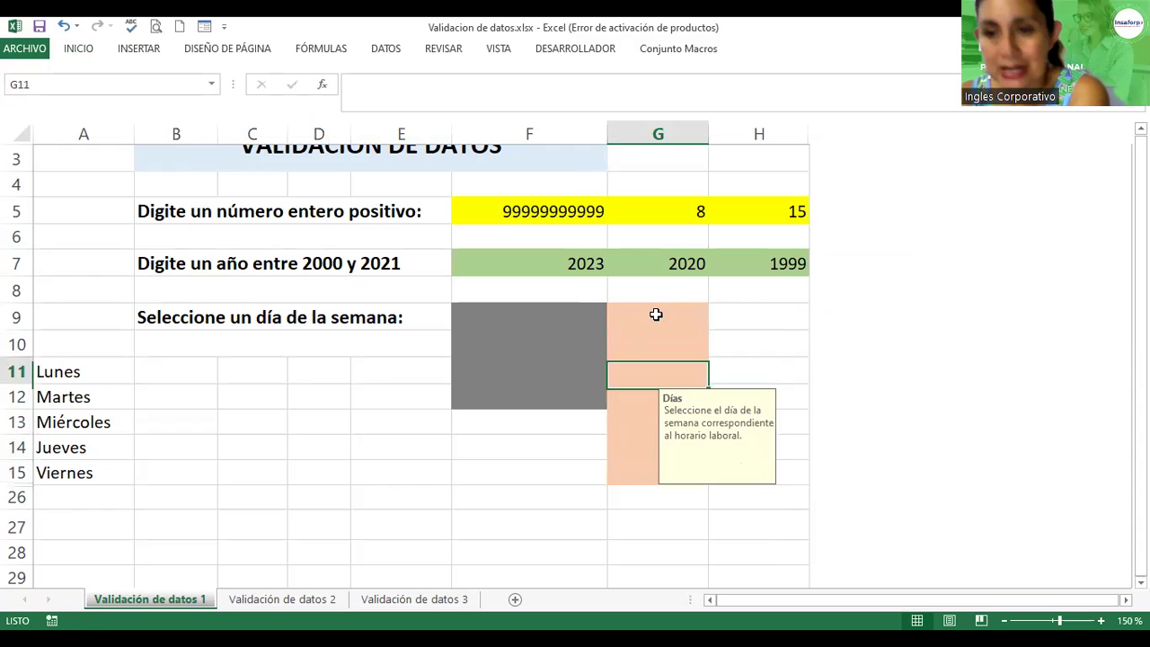
{"action": "key", "text": "Up"}
{"action": "key", "text": "Up"}
Step: Pick Miércoles for G9 and Jueves for G10 from the day dropdowns
{"action": "key", "text": "Right"}
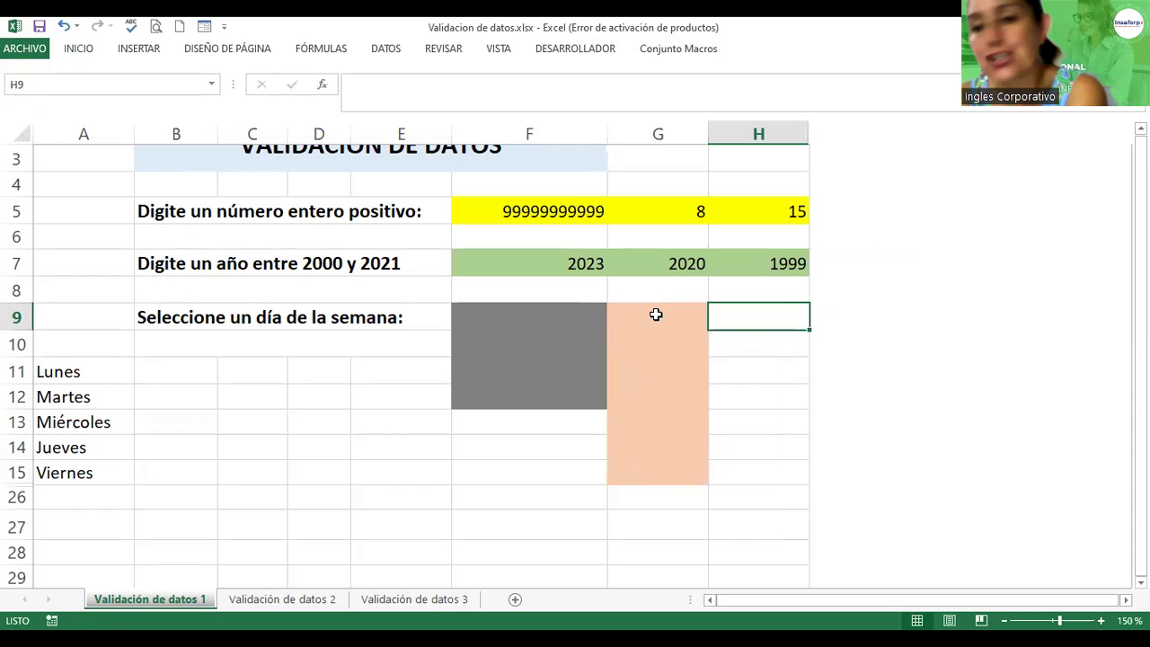
{"action": "key", "text": "Down"}
{"action": "key", "text": "Down"}
{"action": "key", "text": "Down"}
{"action": "key", "text": "Down"}
{"action": "left_click", "coordinate": [656, 314]}
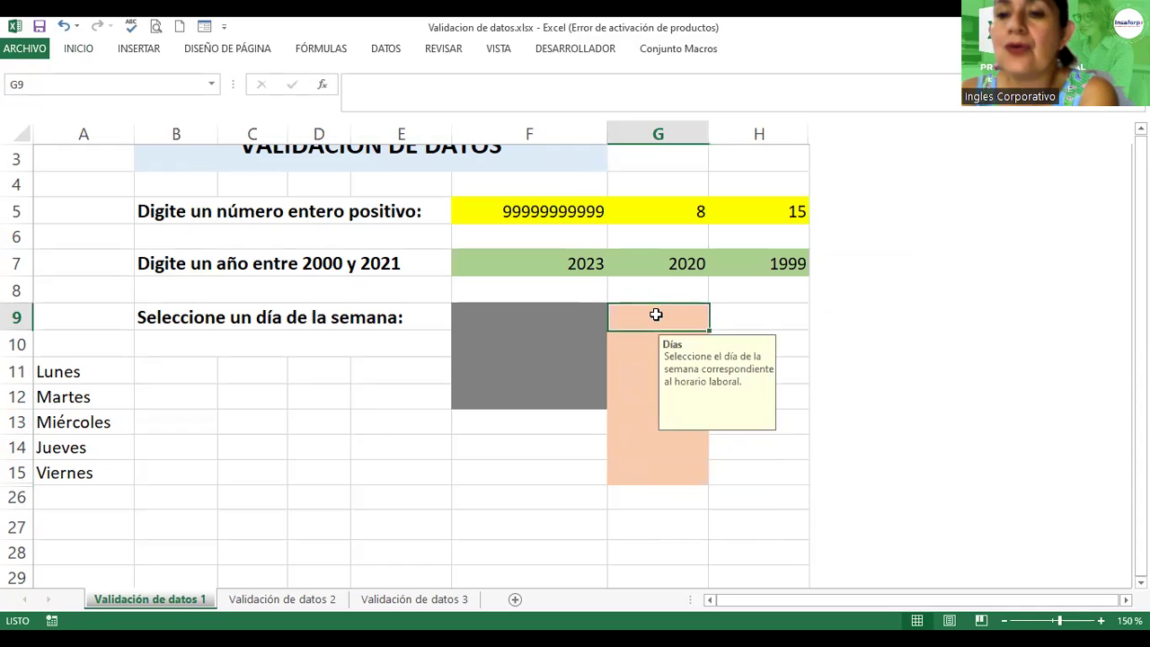
{"action": "left_click", "coordinate": [716, 321]}
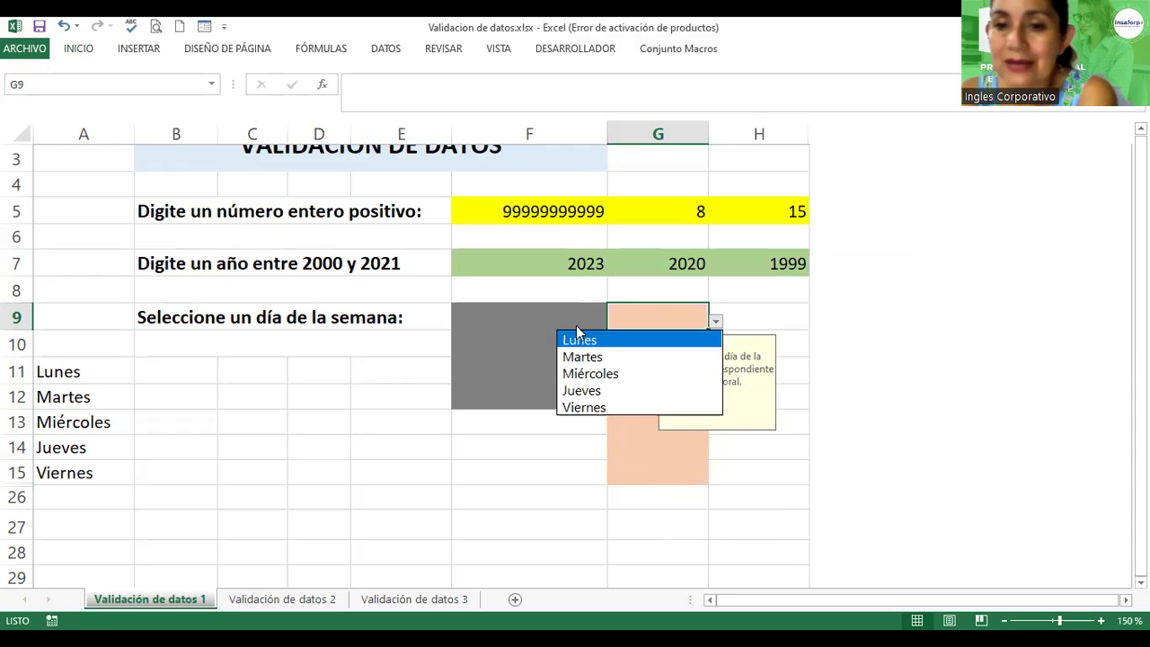
{"action": "left_click", "coordinate": [567, 374]}
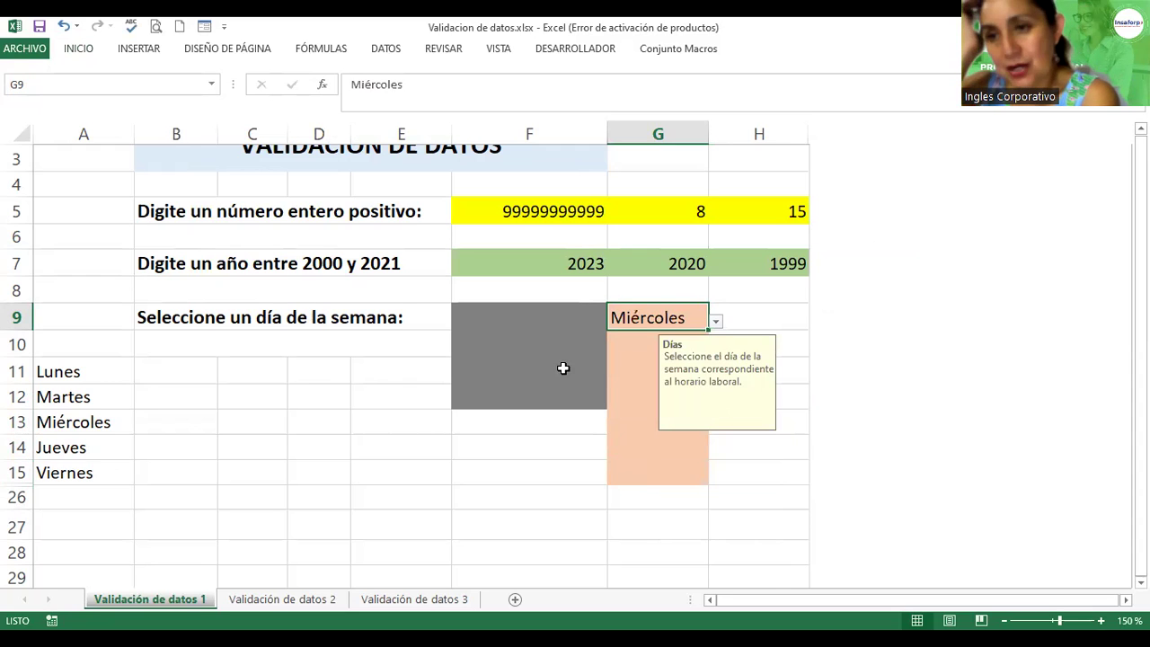
{"action": "key", "text": "Return"}
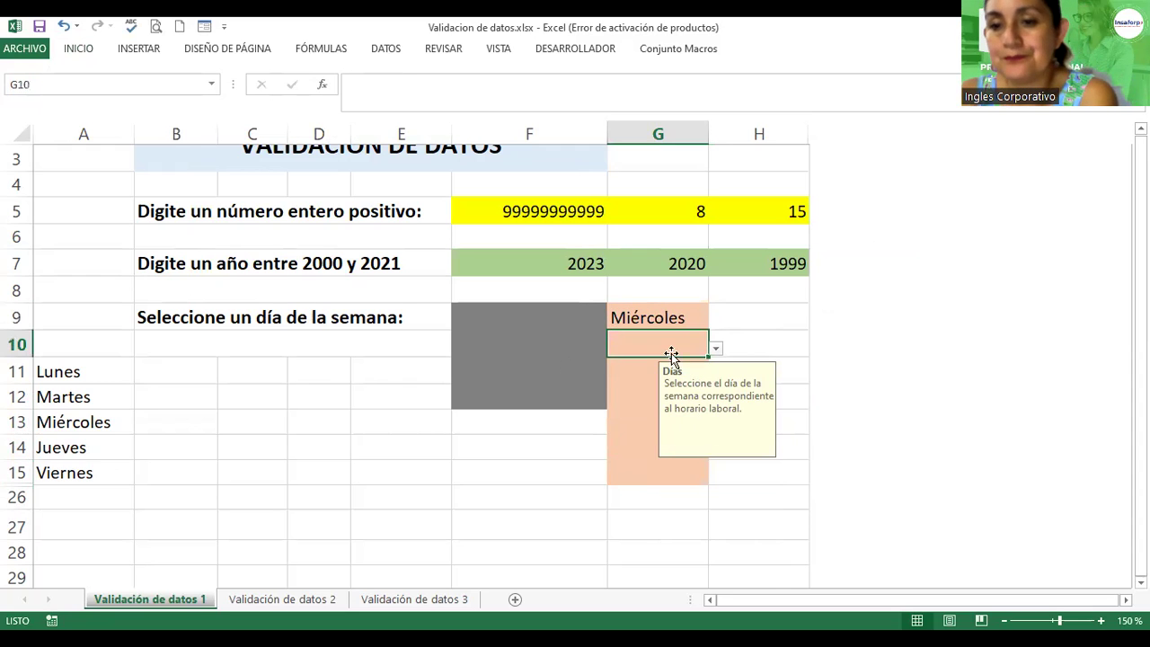
{"action": "left_click", "coordinate": [718, 352]}
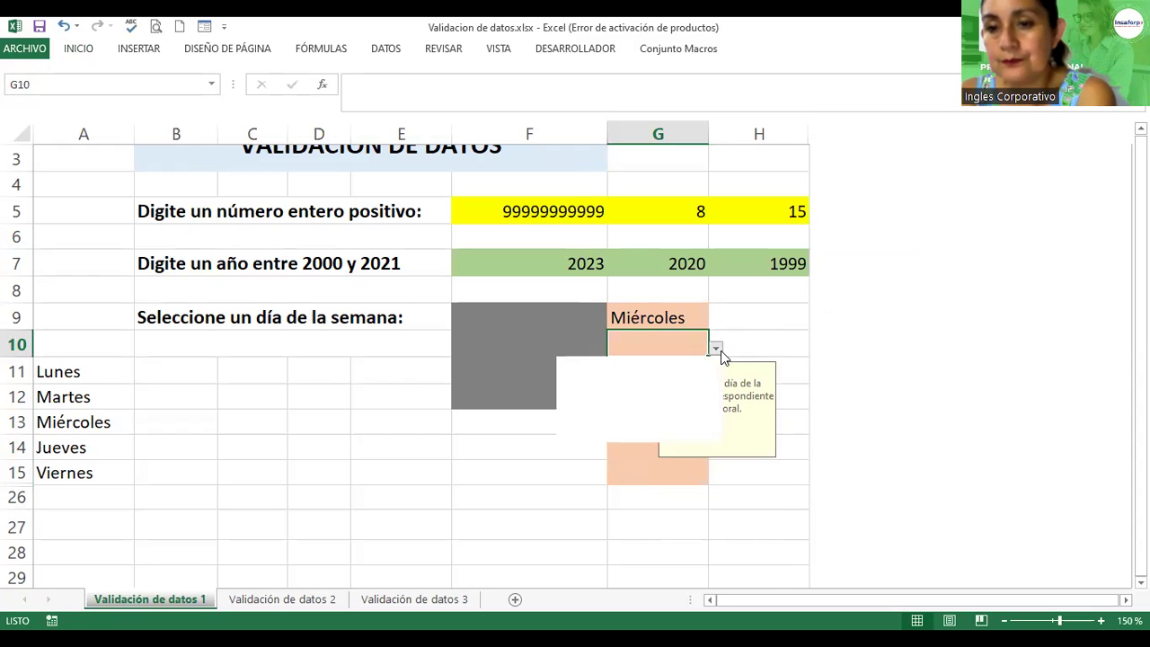
{"action": "left_click", "coordinate": [620, 413]}
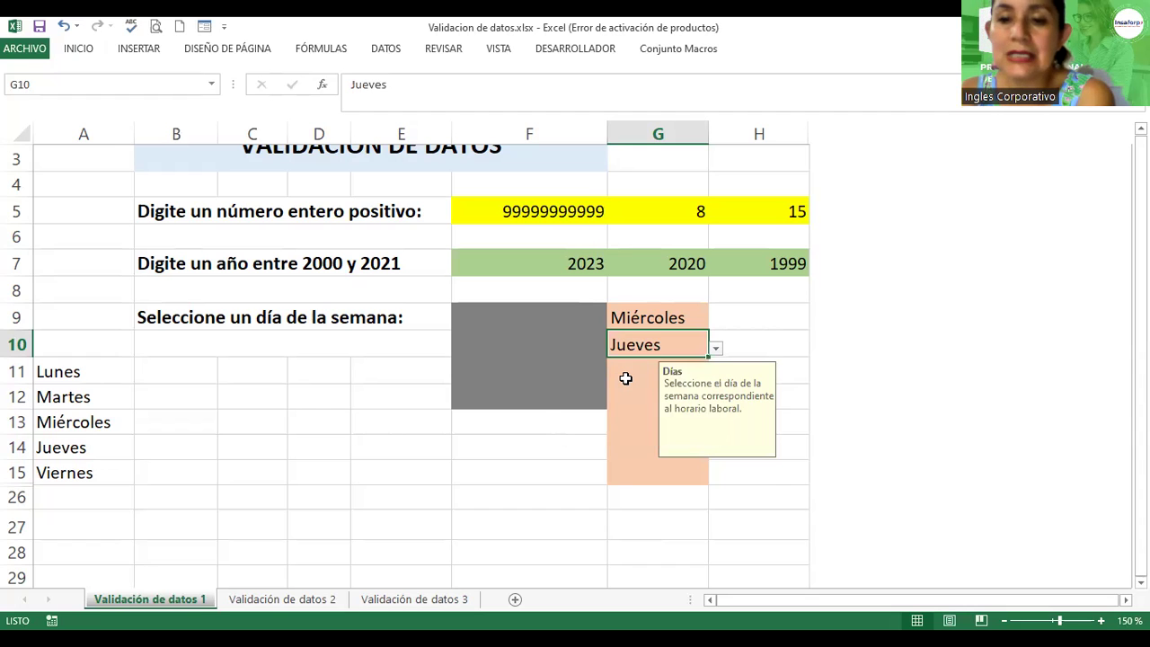
Step: Type Sabado into G11 and accept the validation warning to keep it
{"action": "left_click", "coordinate": [624, 376]}
{"action": "type", "text": "s"}
{"action": "key", "text": "BackSpace"}
{"action": "type", "text": "Sabado"}
{"action": "key", "text": "Return"}
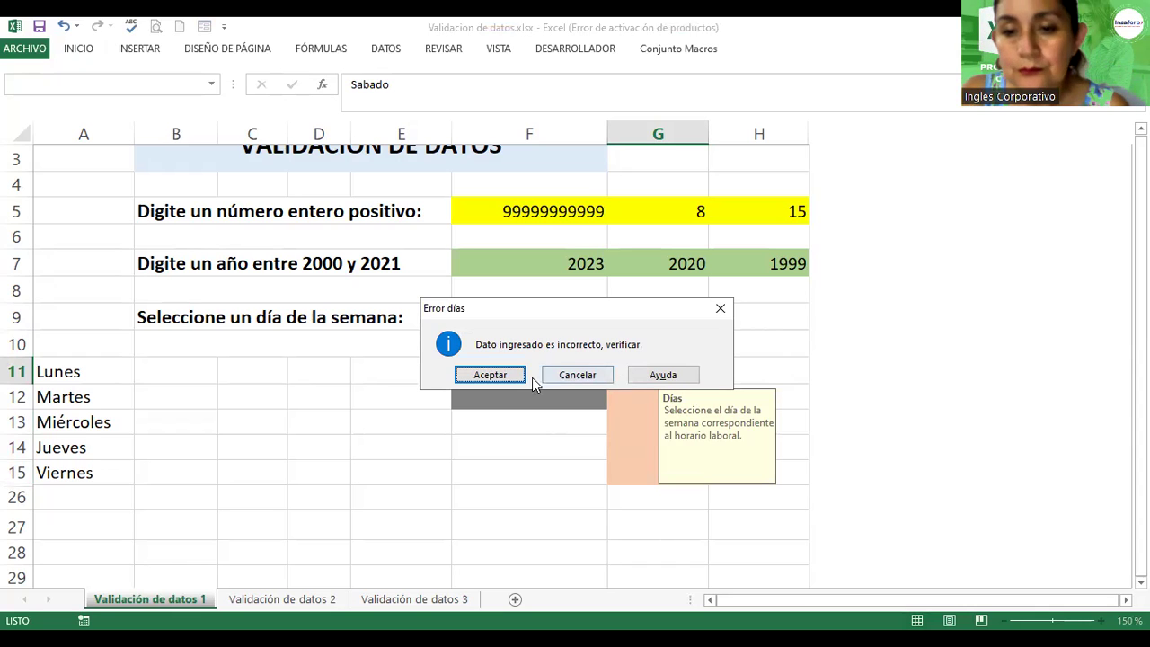
{"action": "left_click", "coordinate": [506, 379]}
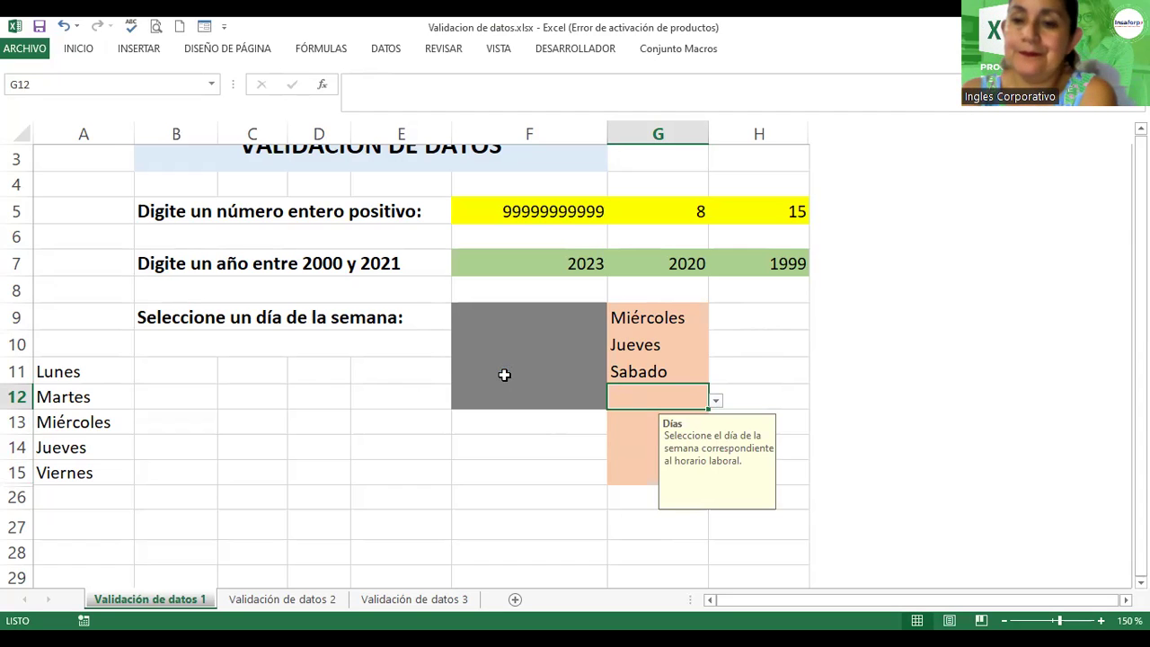
Step: Choose Viernes for G12, then enter Domingo in G13 and cancel it at the 'Error días' alert
{"action": "left_click", "coordinate": [717, 403]}
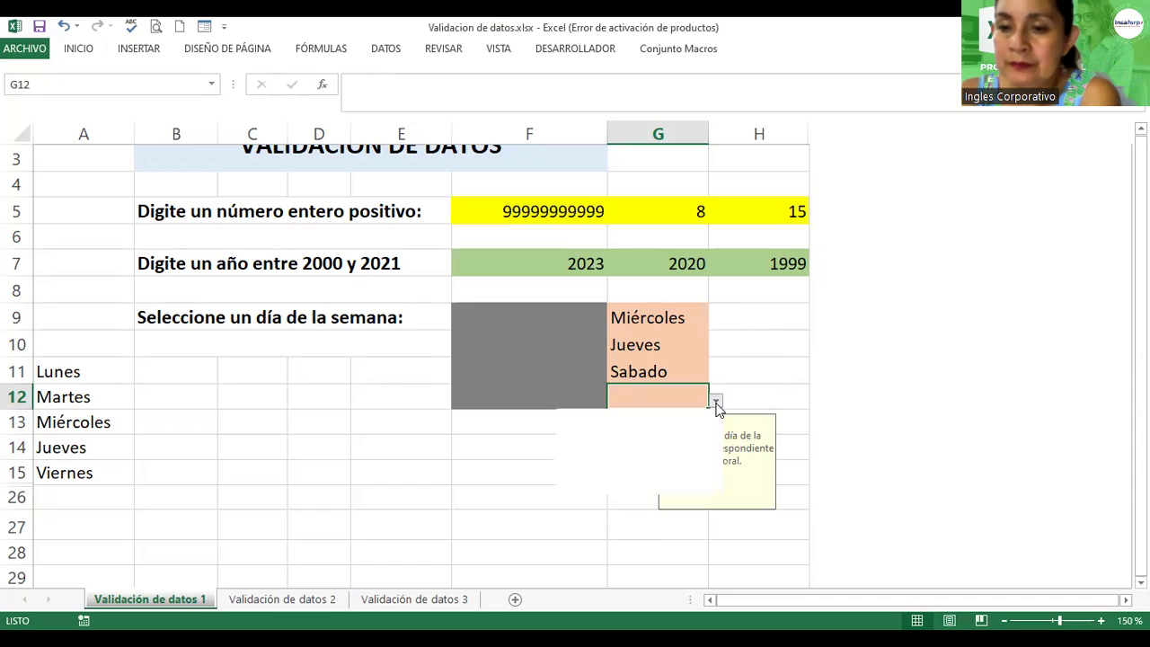
{"action": "key", "text": "Down"}
{"action": "key", "text": "Down"}
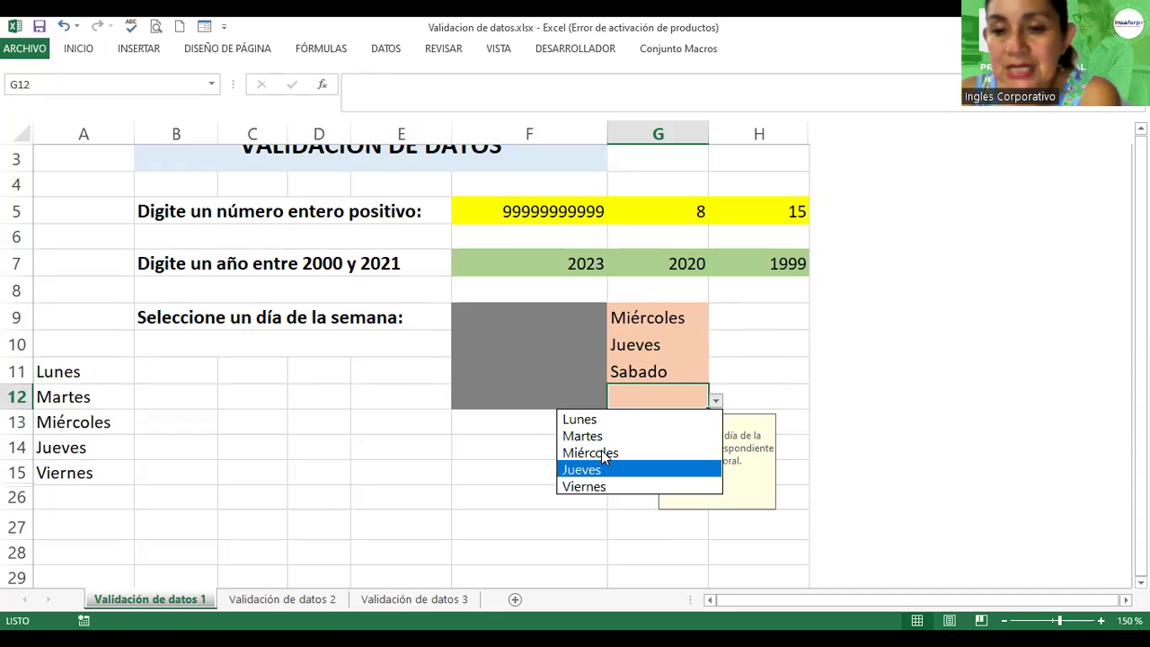
{"action": "key", "text": "Down"}
{"action": "key", "text": "Return"}
{"action": "key", "text": "Return"}
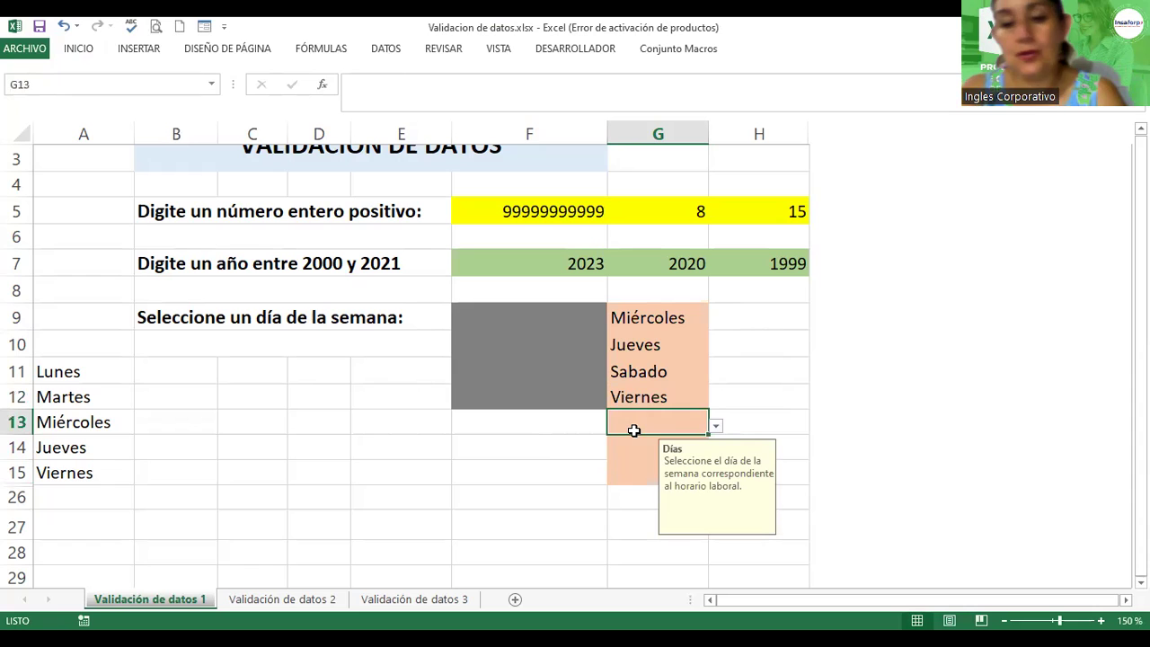
{"action": "type", "text": "Domingo"}
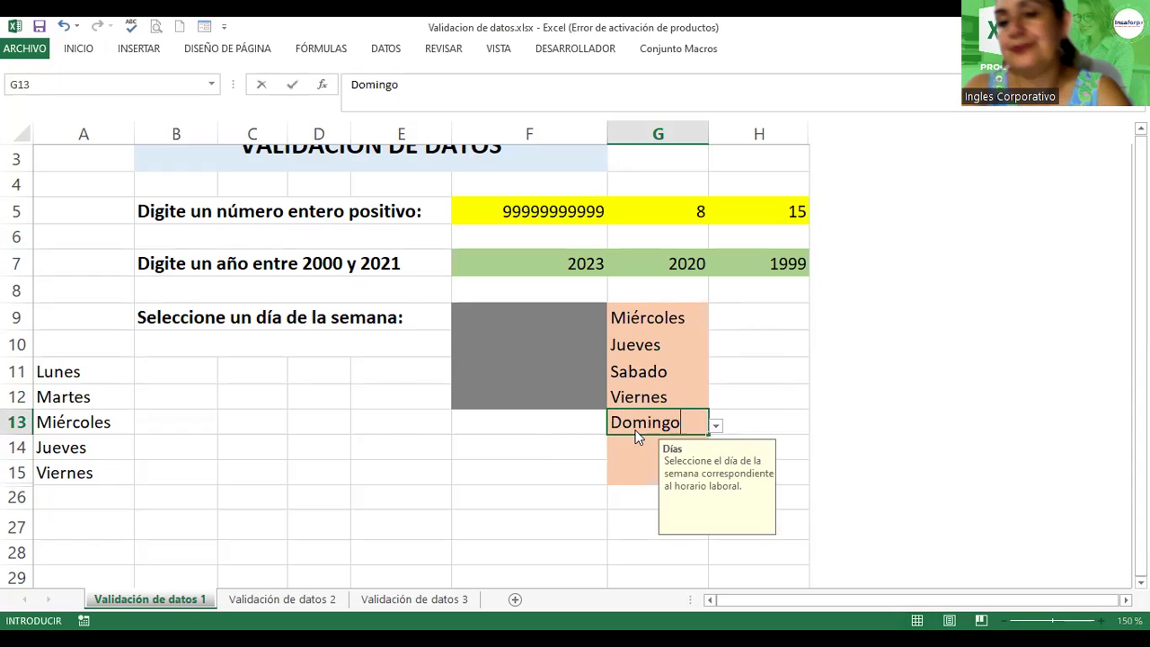
{"action": "key", "text": "Return"}
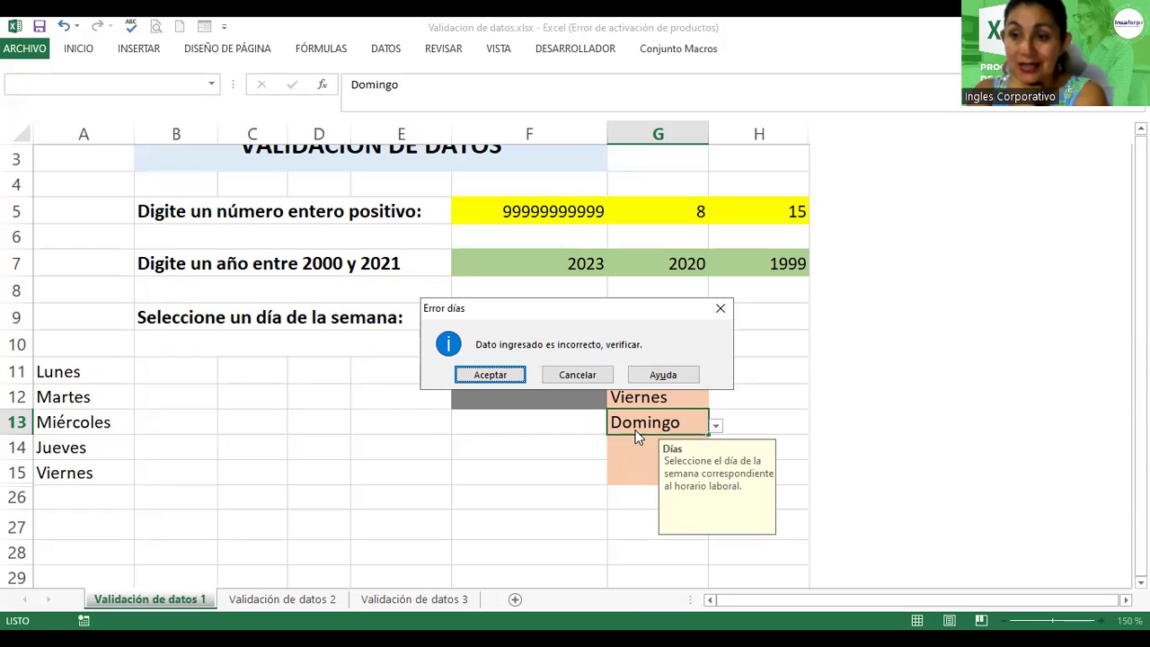
{"action": "left_click", "coordinate": [590, 376]}
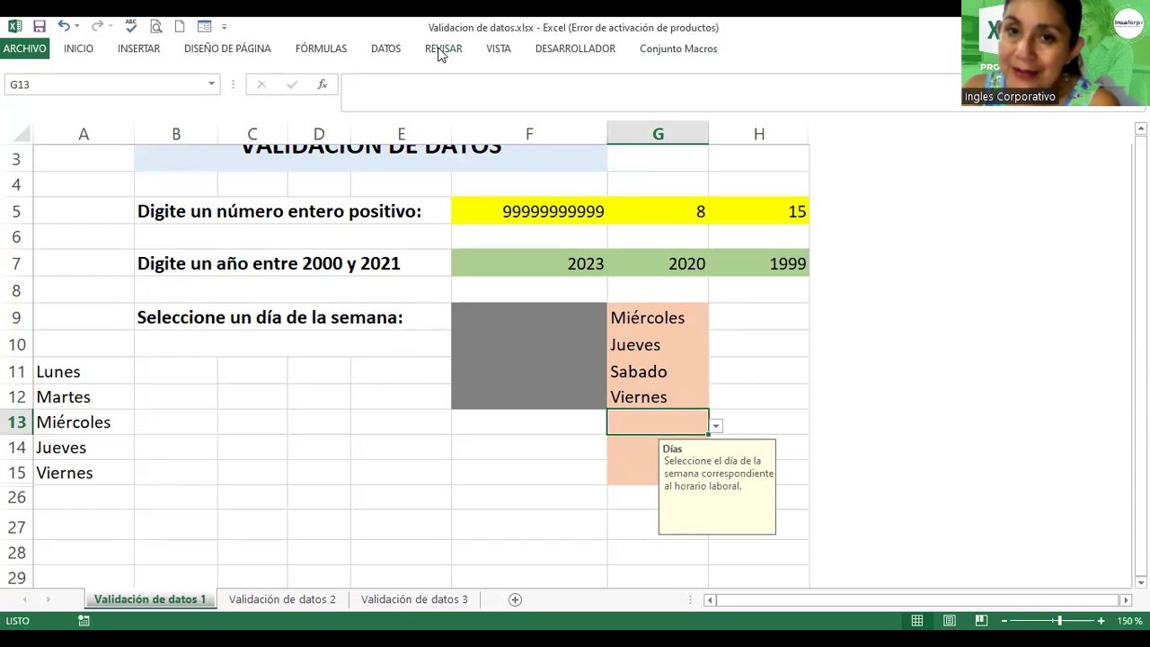
{"action": "left_click", "coordinate": [385, 50]}
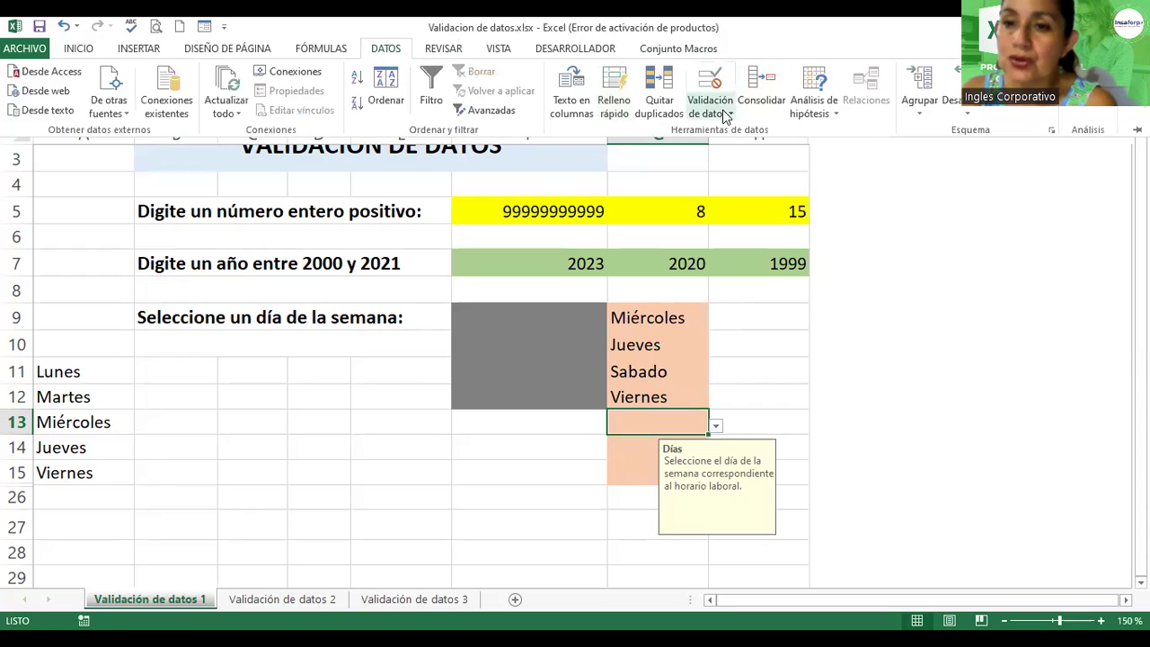
{"action": "left_click", "coordinate": [729, 115]}
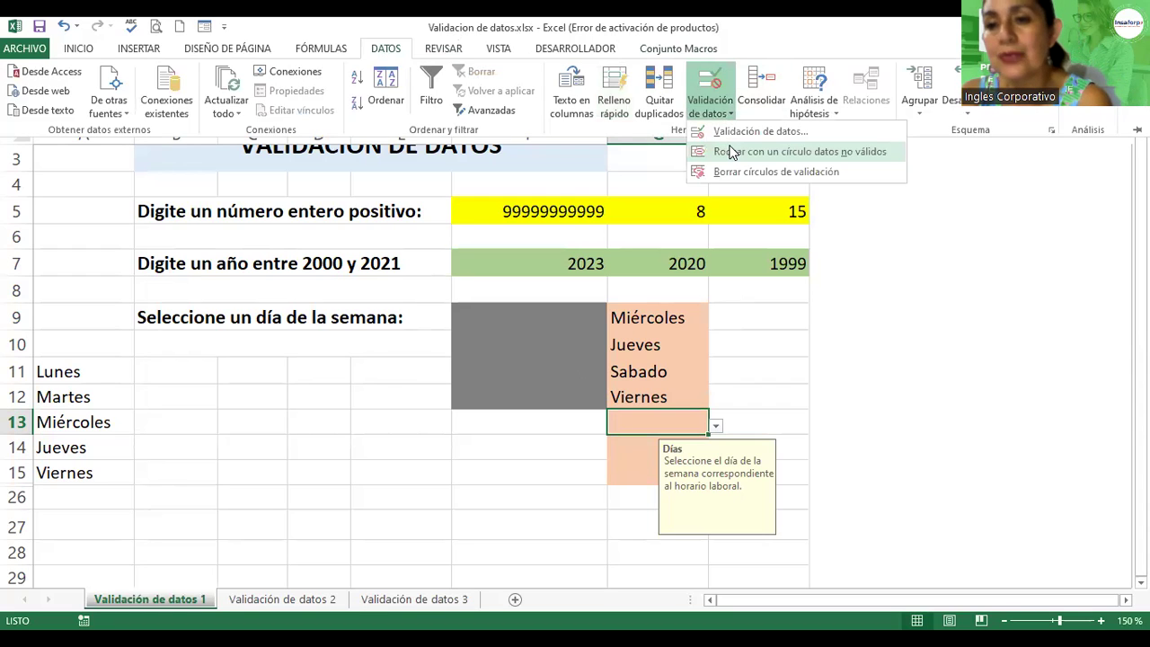
{"action": "left_click", "coordinate": [732, 152]}
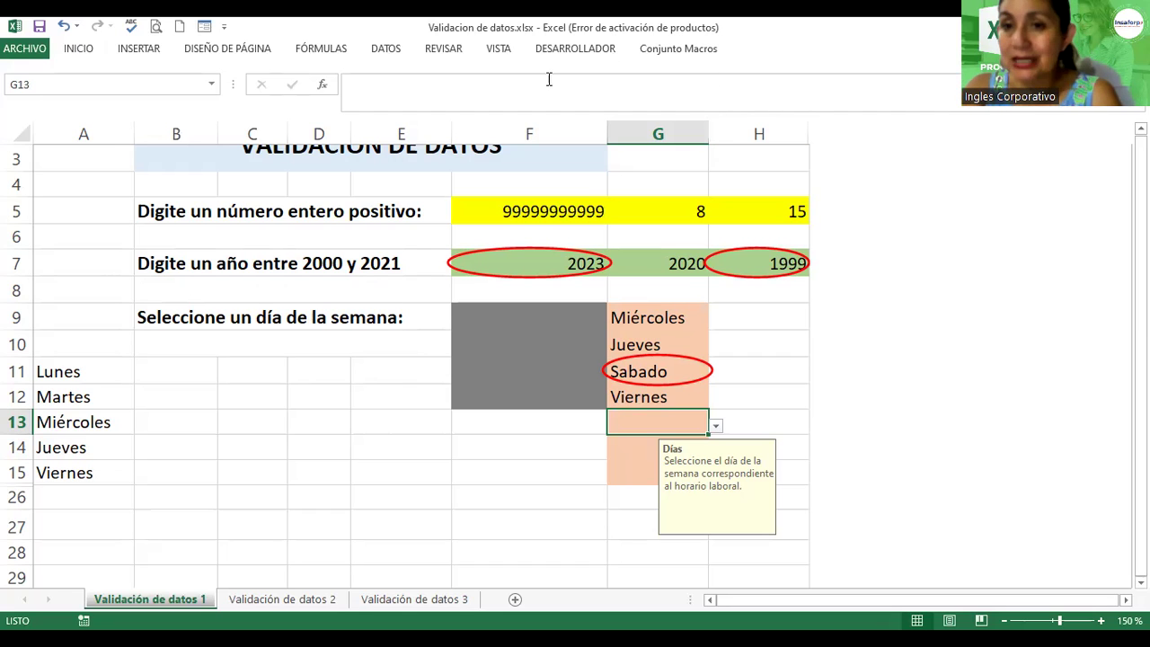
{"action": "left_click", "coordinate": [392, 51]}
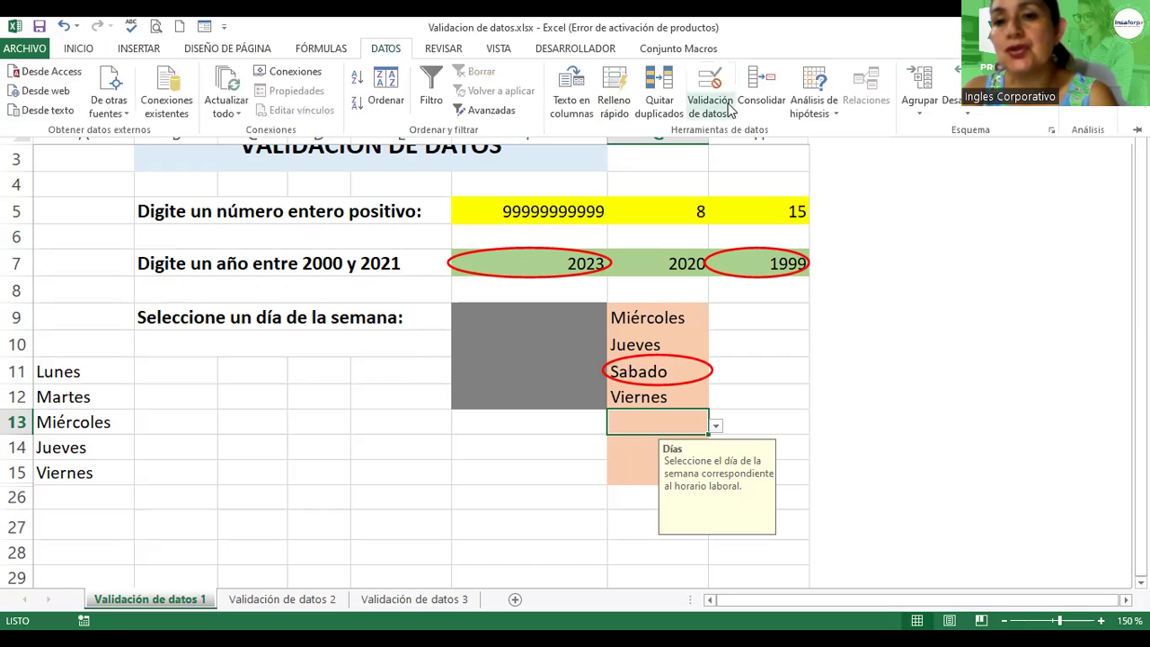
{"action": "left_click", "coordinate": [728, 112]}
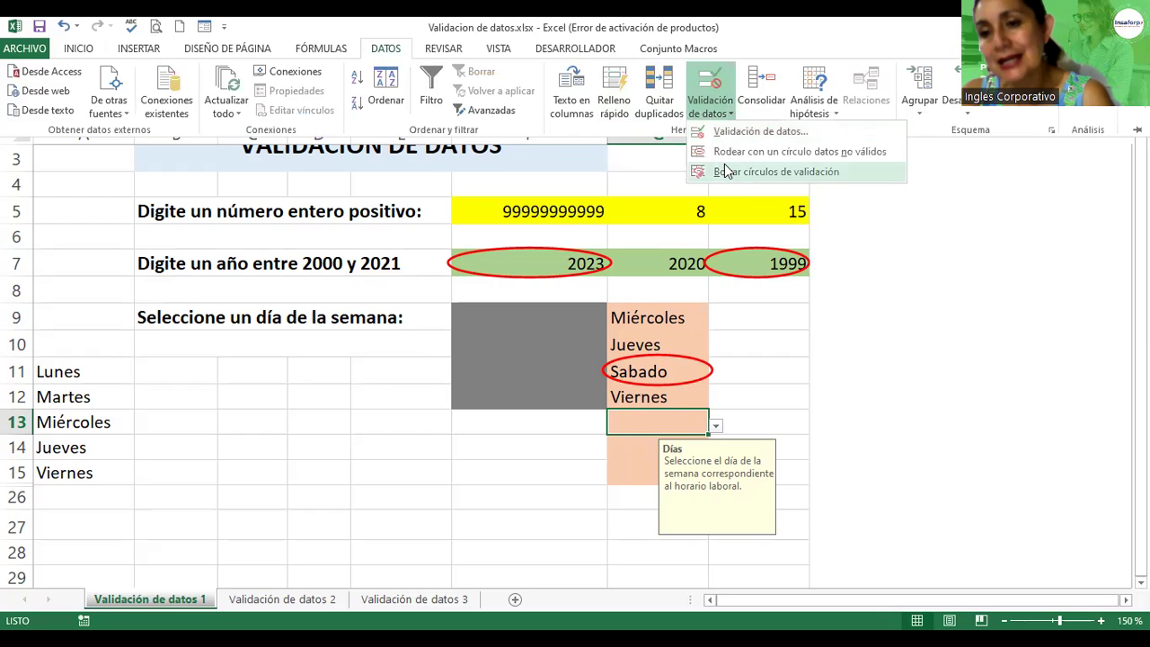
{"action": "left_click", "coordinate": [725, 167]}
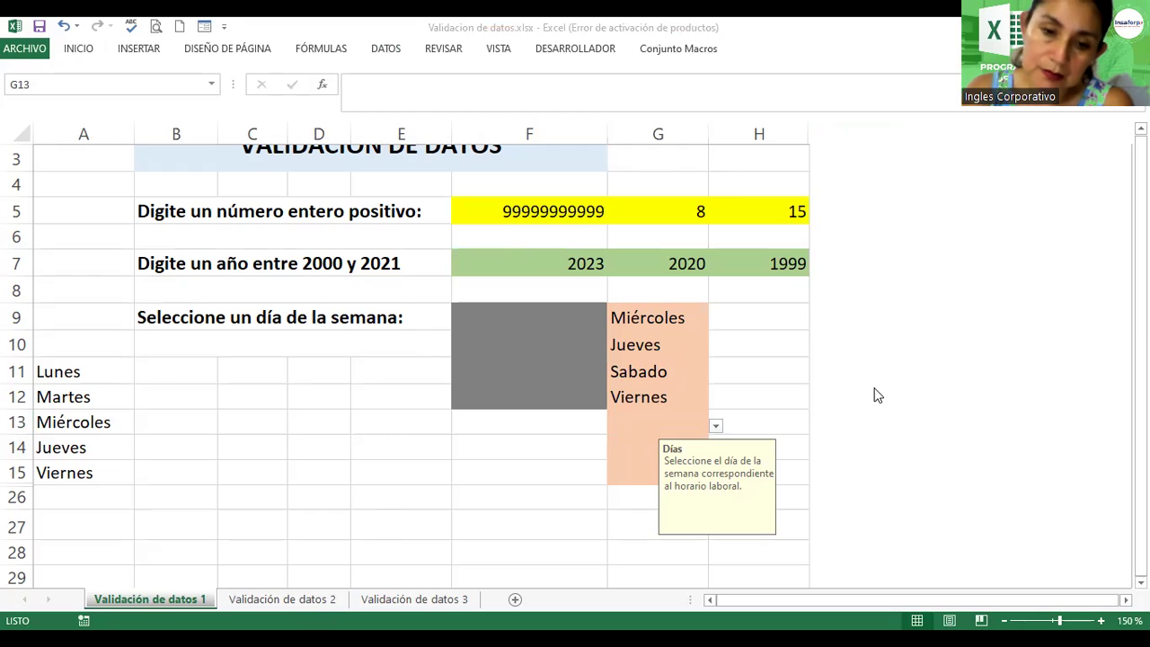
Step: Switch to the Validación de datos 2 sheet and select the Apellido and Nombre cells A8:B16
{"action": "left_click", "coordinate": [310, 603]}
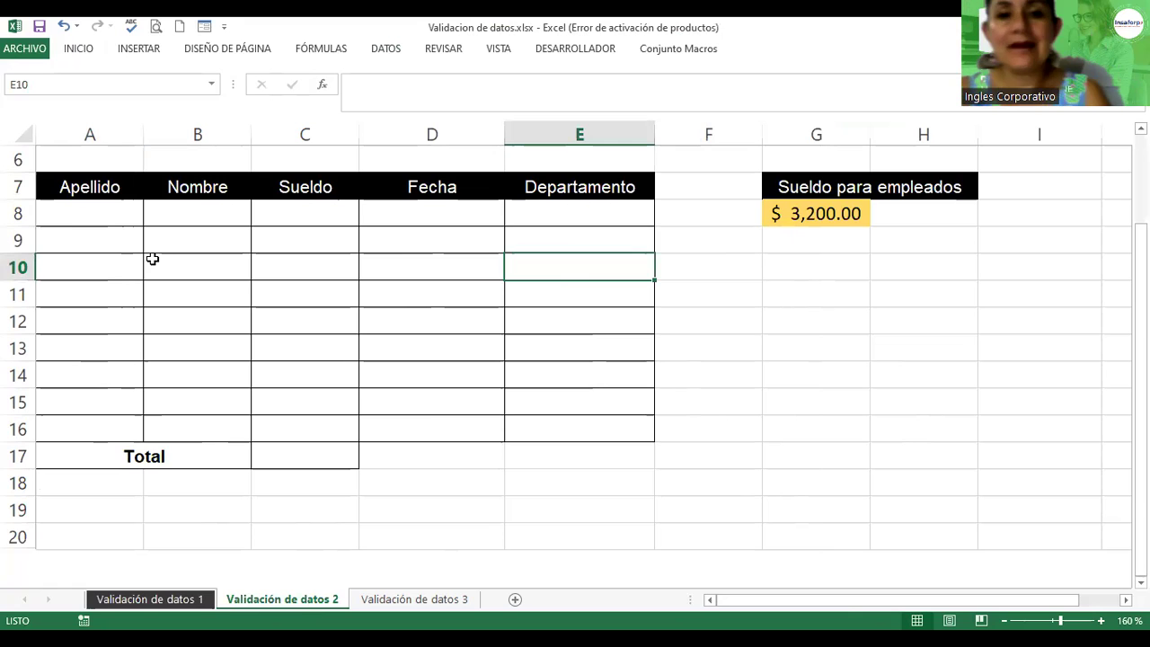
{"action": "left_click_drag", "start_coordinate": [92, 213], "coordinate": [221, 415]}
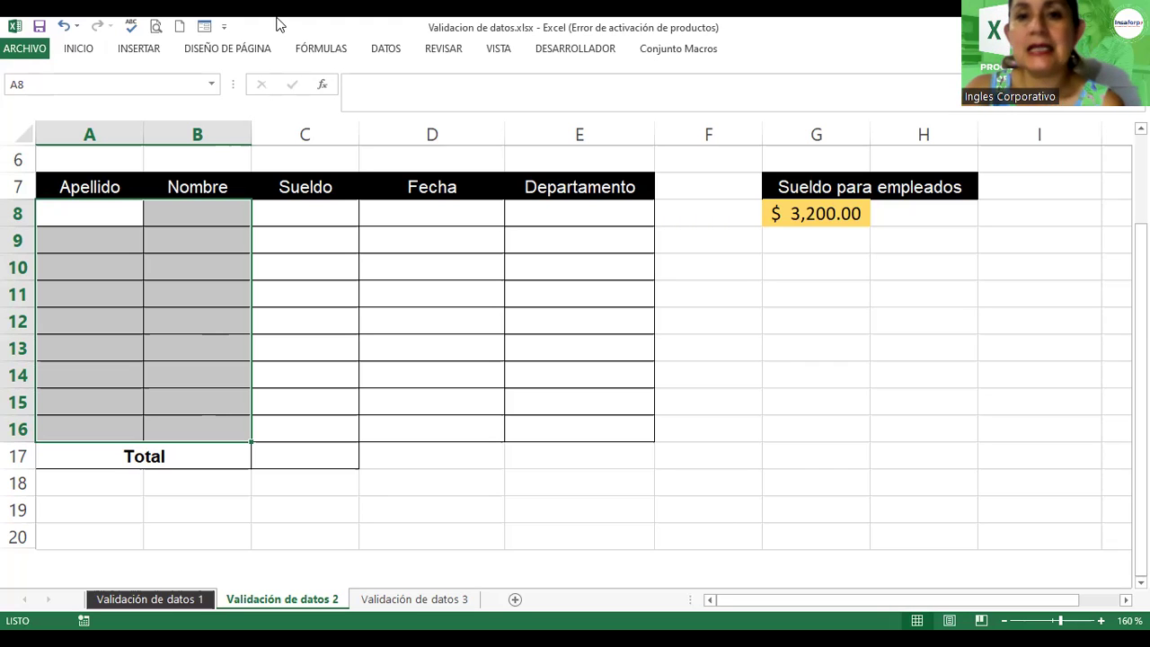
{"action": "left_click", "coordinate": [386, 49]}
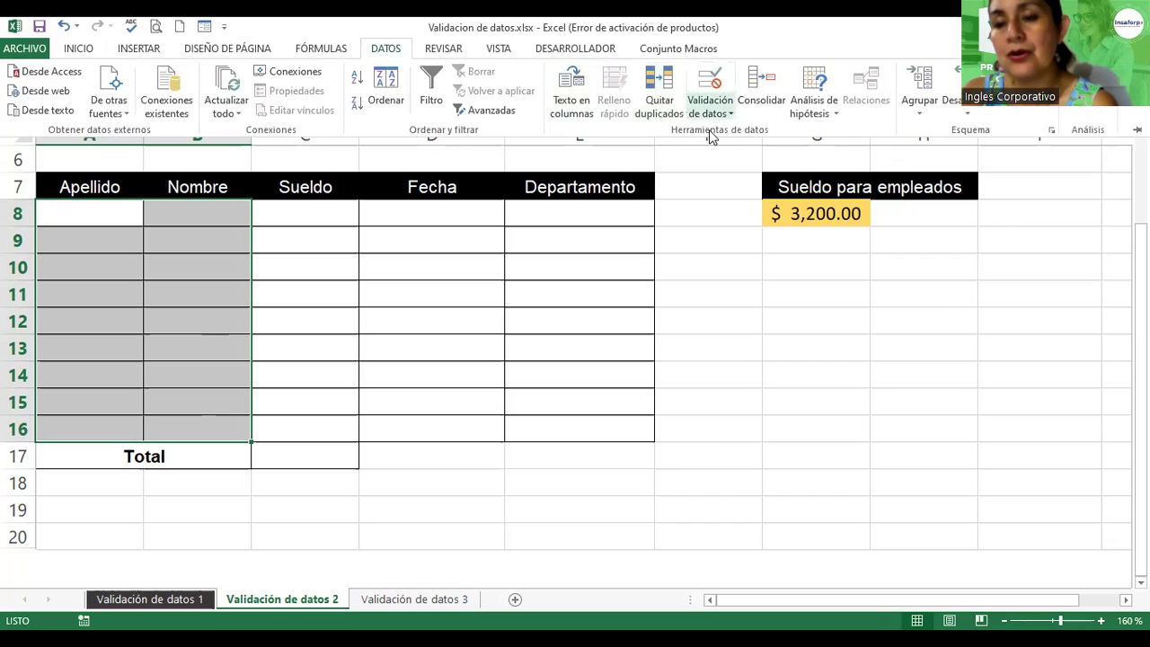
Step: Give A8:B16 a custom validation rule =estexto(A8) so only text is accepted
{"action": "left_click", "coordinate": [710, 85]}
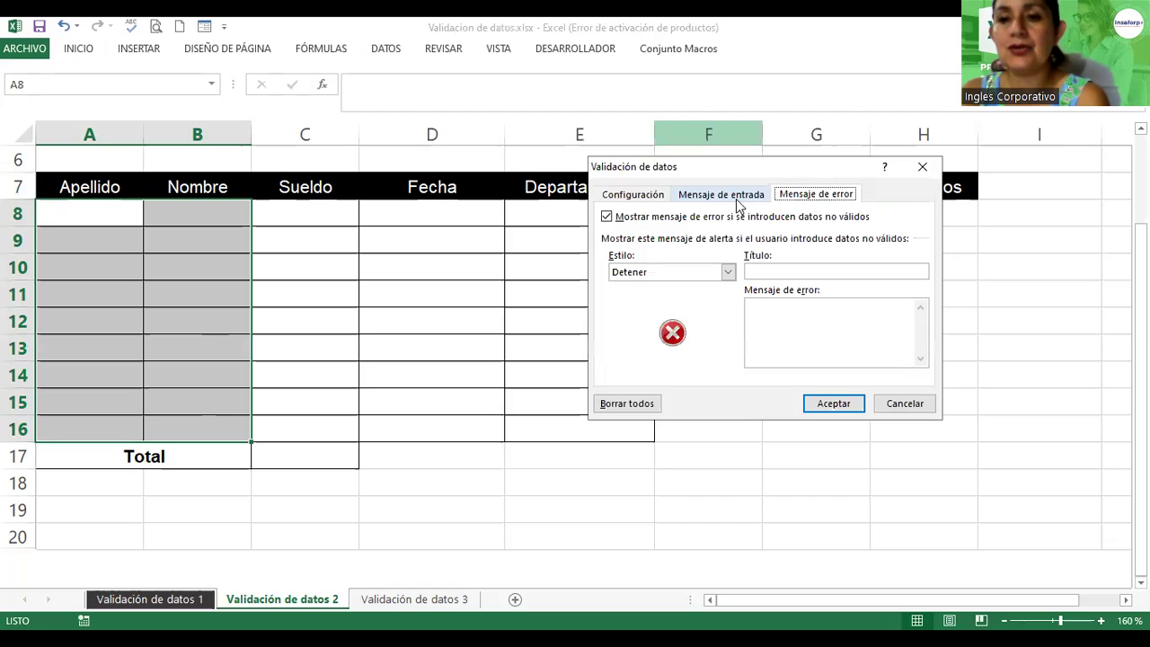
{"action": "left_click", "coordinate": [627, 193]}
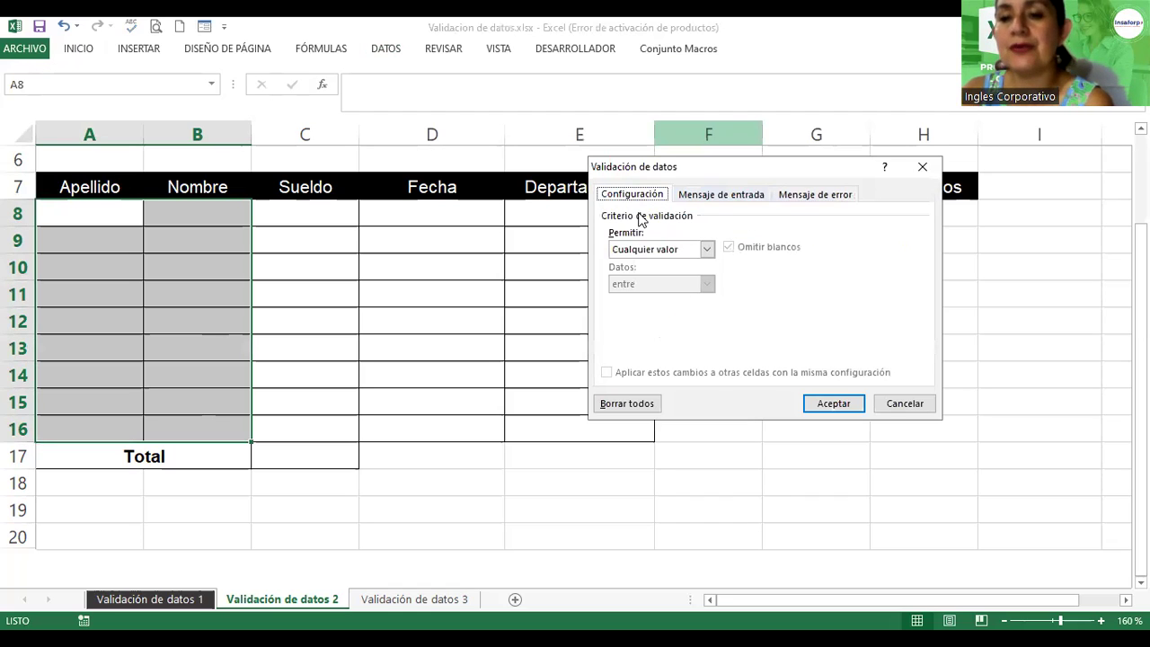
{"action": "left_click", "coordinate": [708, 253]}
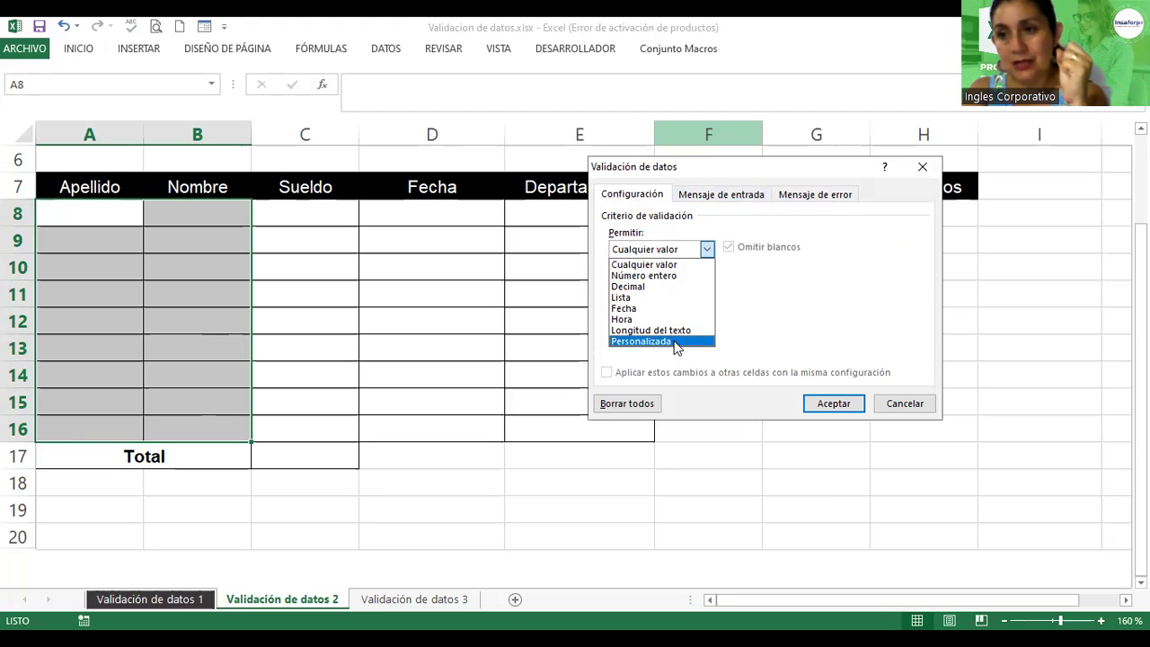
{"action": "left_click", "coordinate": [676, 342]}
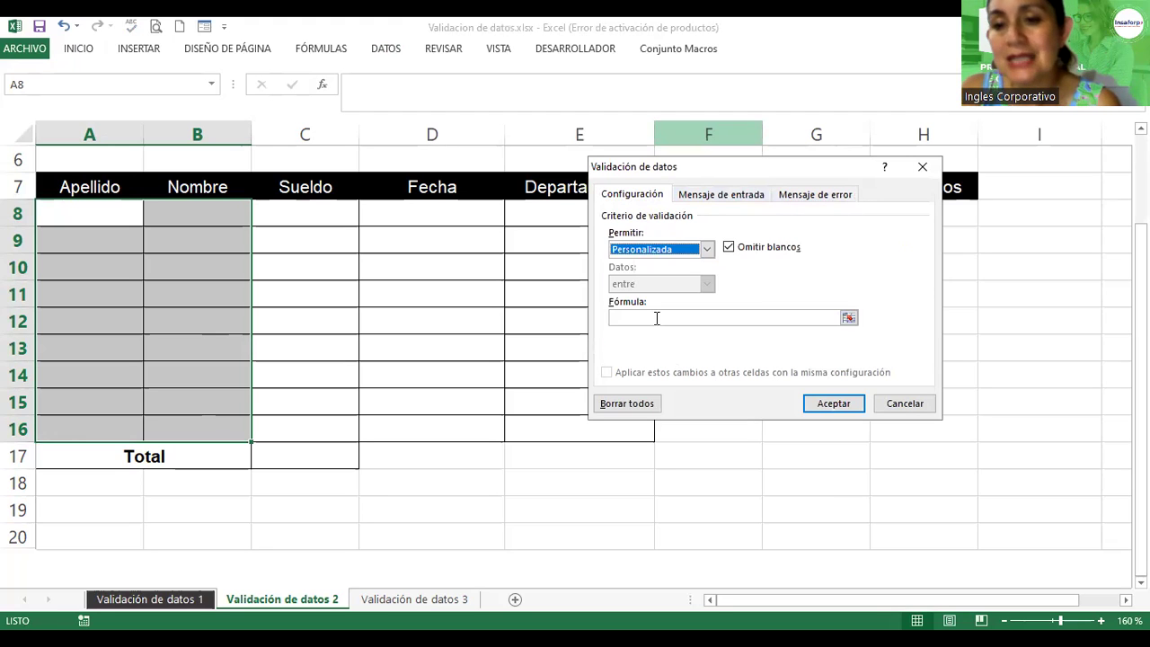
{"action": "left_click", "coordinate": [657, 318]}
{"action": "type", "text": "=est"}
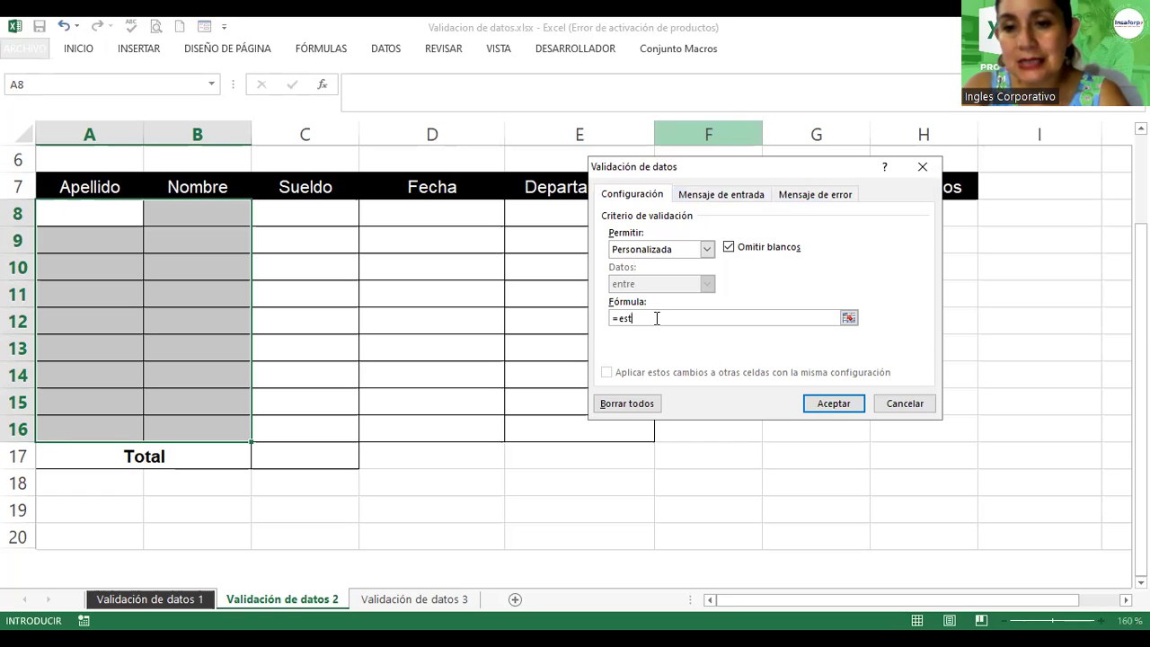
{"action": "type", "text": "o"}
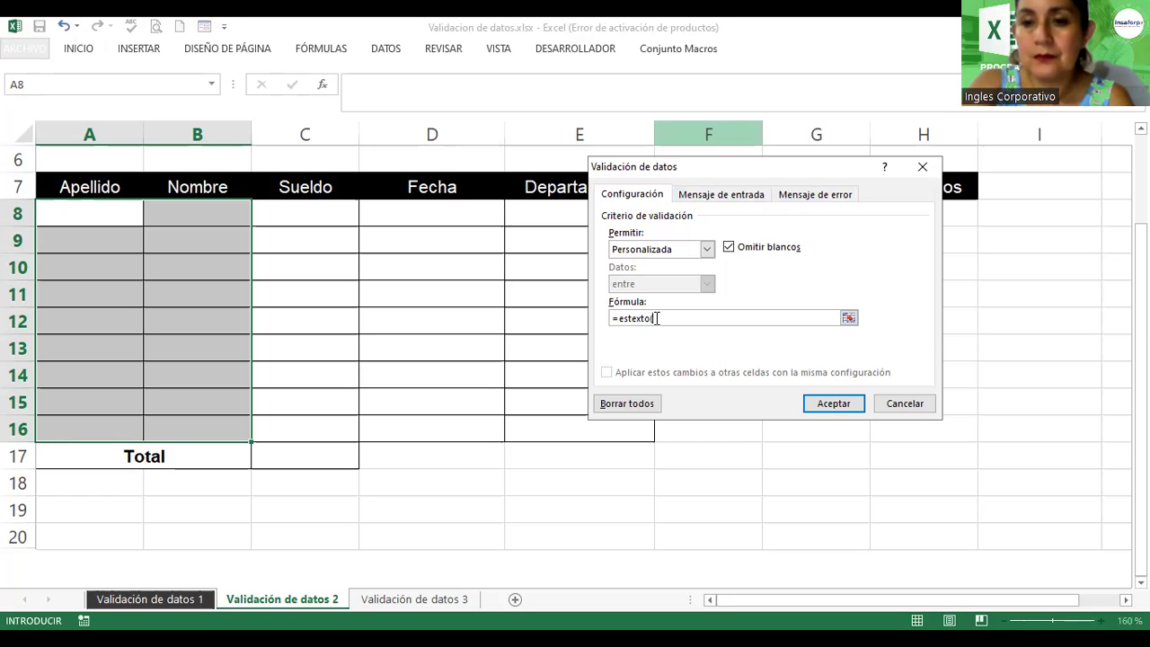
{"action": "type", "text": "("}
{"action": "left_click", "coordinate": [79, 207]}
{"action": "type", "text": ")"}
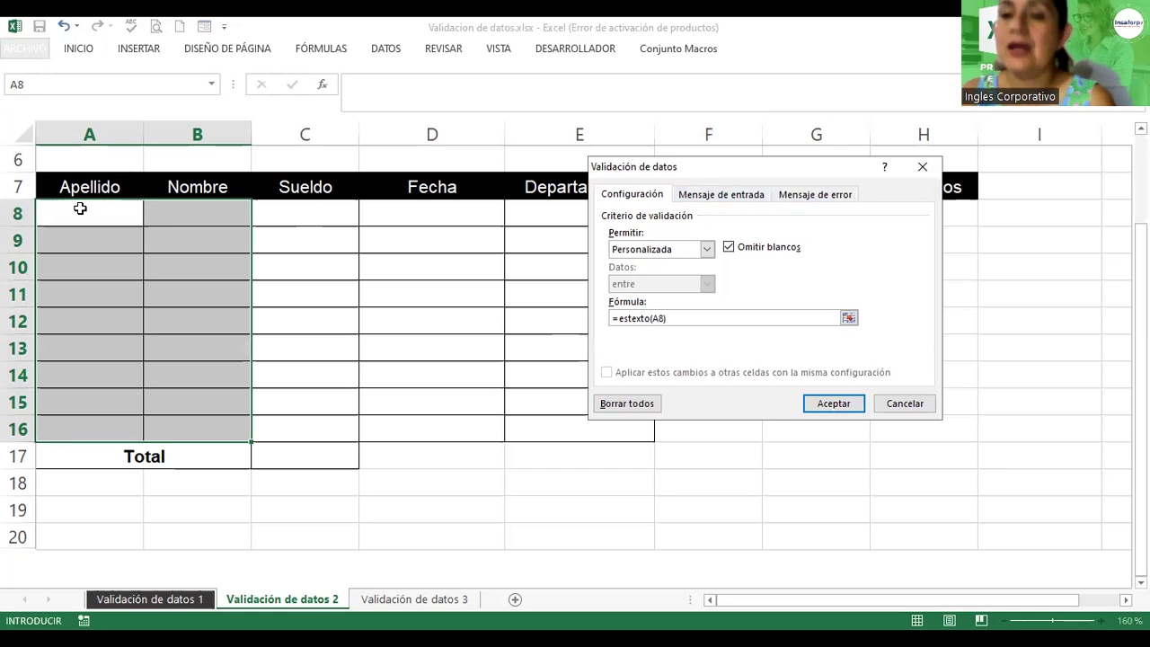
{"action": "left_click", "coordinate": [739, 196]}
Step: Enter input message title 'Datos' with text 'Ingrese el nombre completo de los colaboradores.'
{"action": "left_click", "coordinate": [655, 271]}
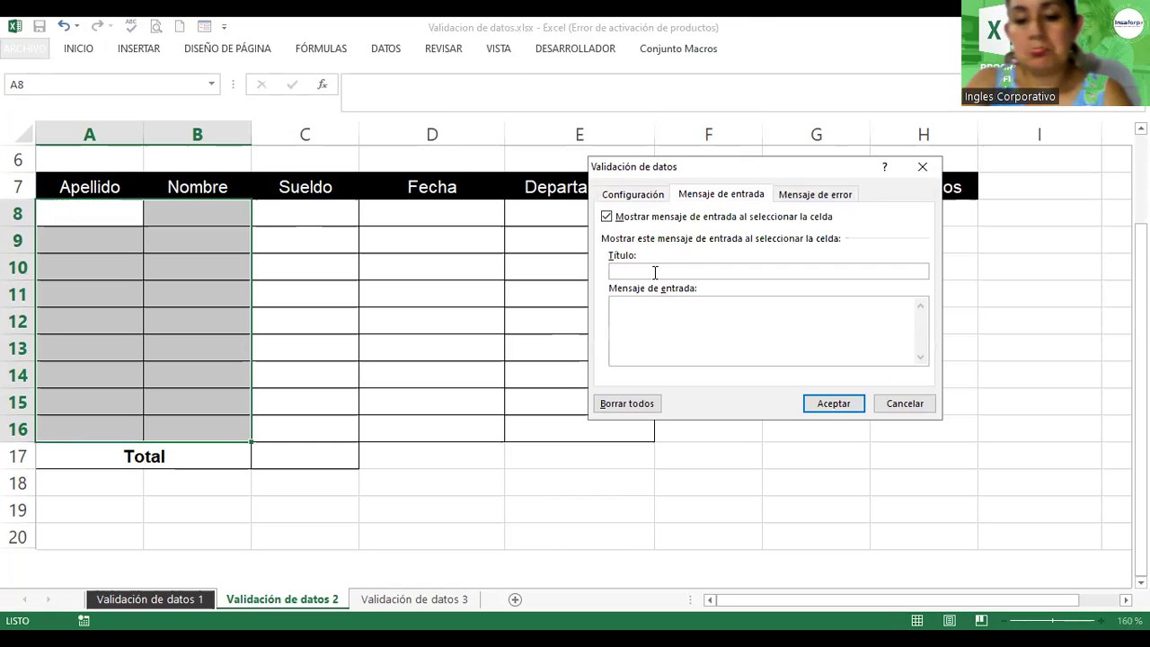
{"action": "type", "text": "Datos"}
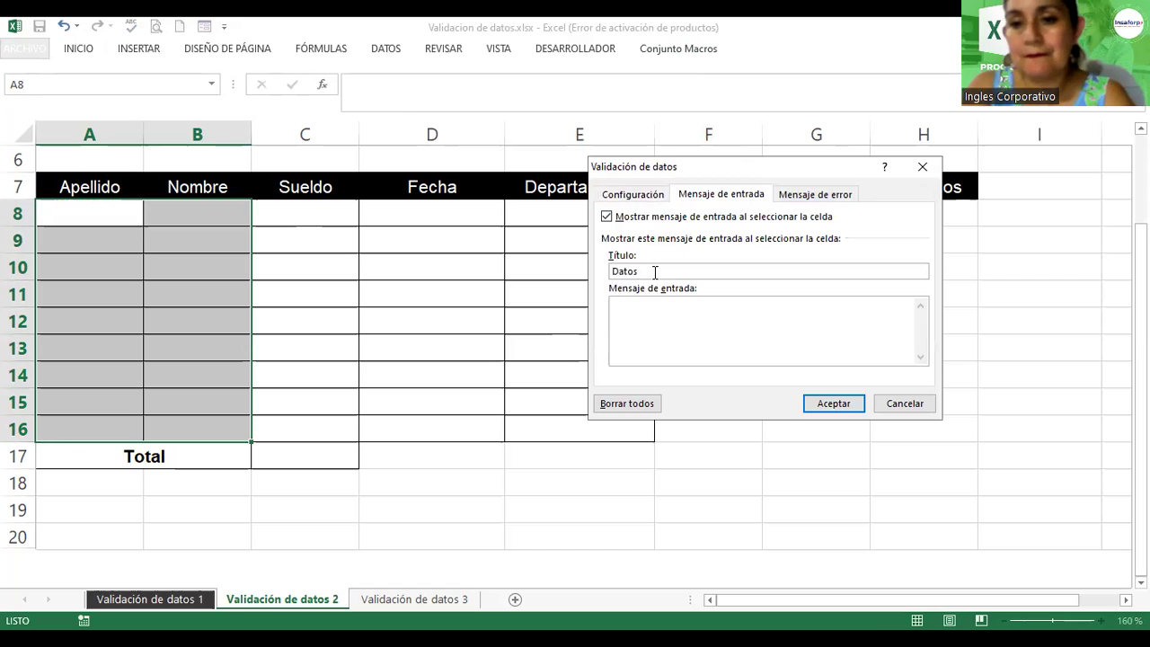
{"action": "left_click", "coordinate": [642, 314]}
{"action": "type", "text": "Ingrese el nombre d"}
{"action": "type", "text": "ompleto"}
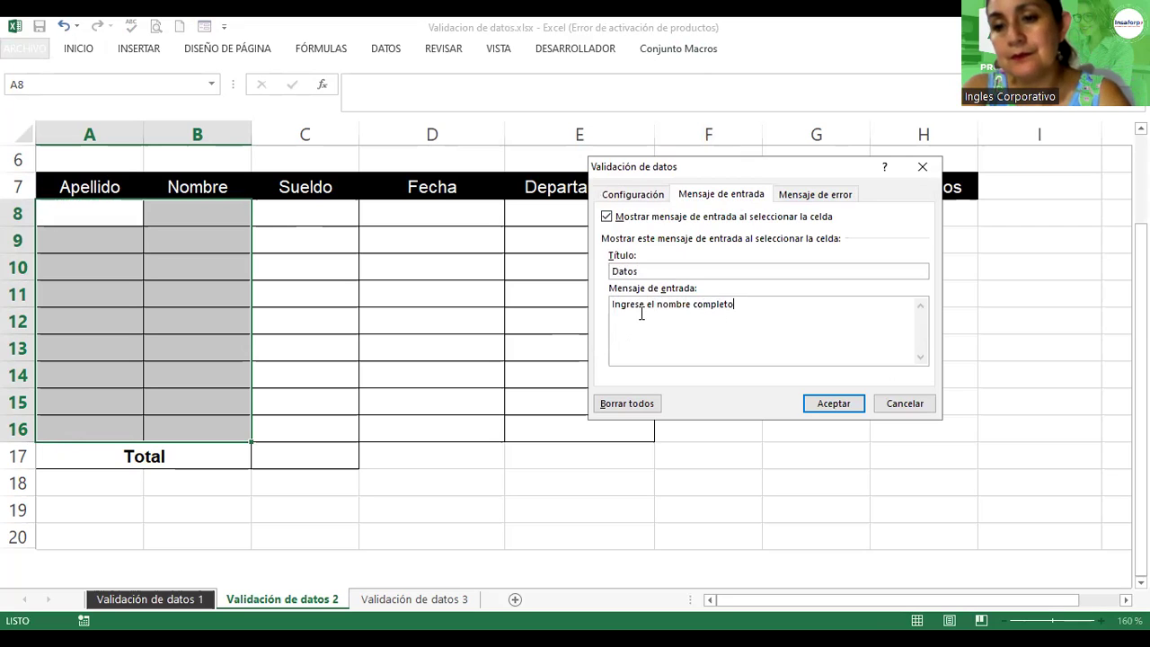
{"action": "type", "text": "de"}
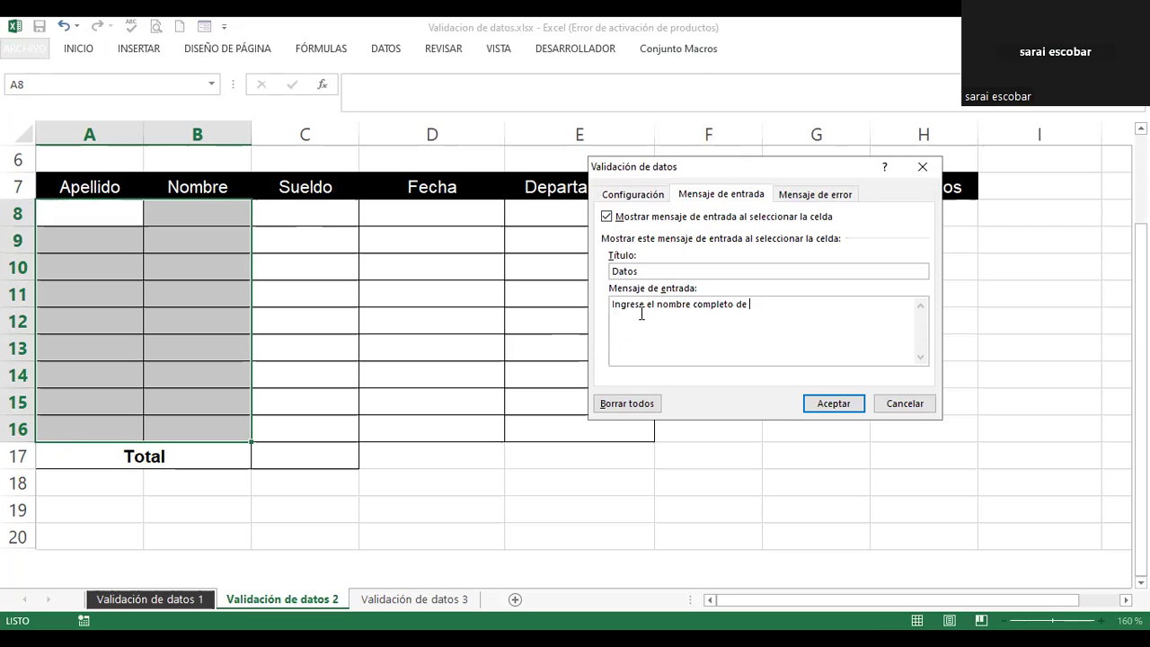
{"action": "type", "text": "os colaboradores"}
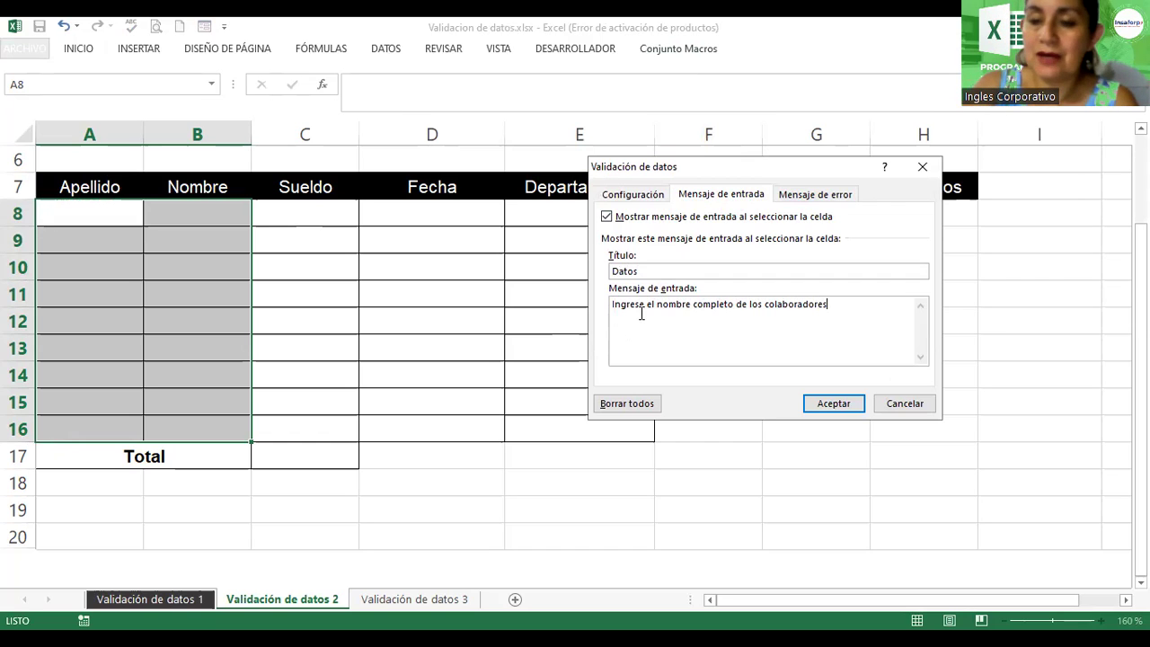
{"action": "type", "text": "."}
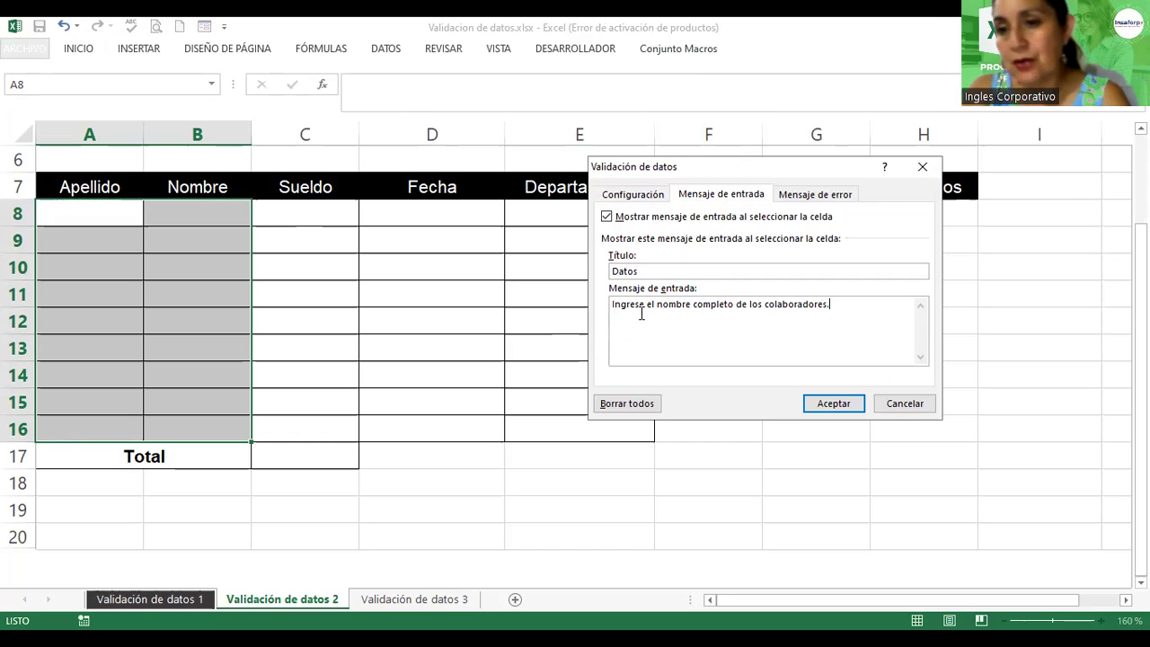
Step: Set a Stop error alert titled 'Error Nombre' with the message 'Información incorrecta.'
{"action": "left_click", "coordinate": [814, 195]}
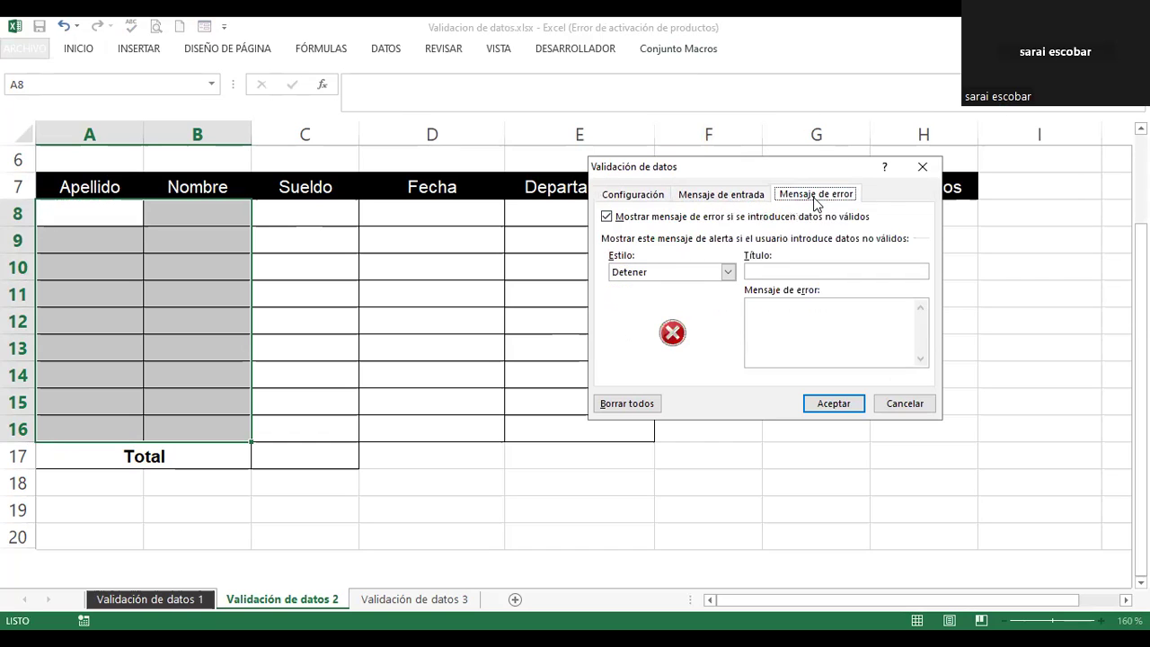
{"action": "left_click", "coordinate": [802, 271]}
{"action": "type", "text": "Error"}
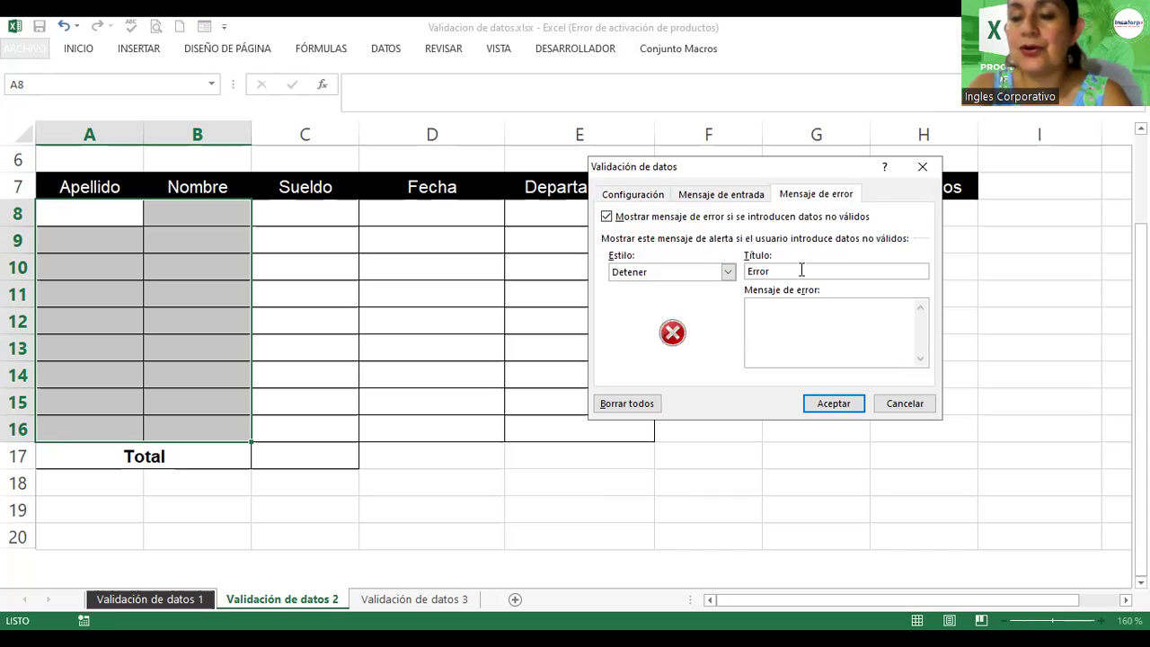
{"action": "type", "text": " N"}
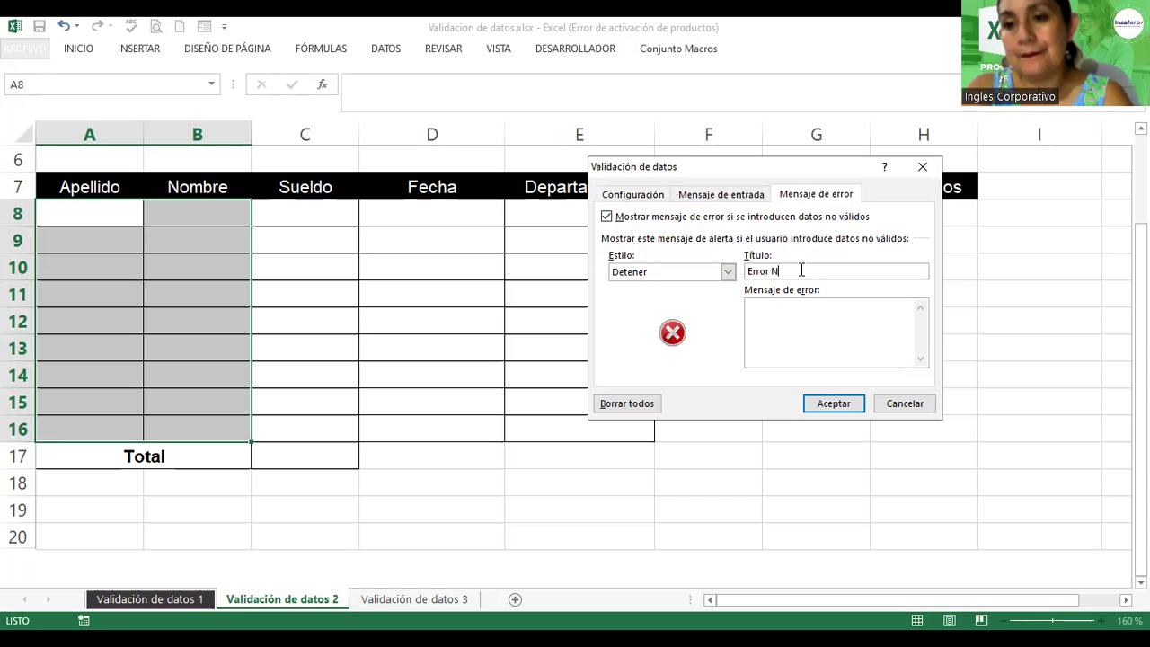
{"action": "type", "text": "ombre"}
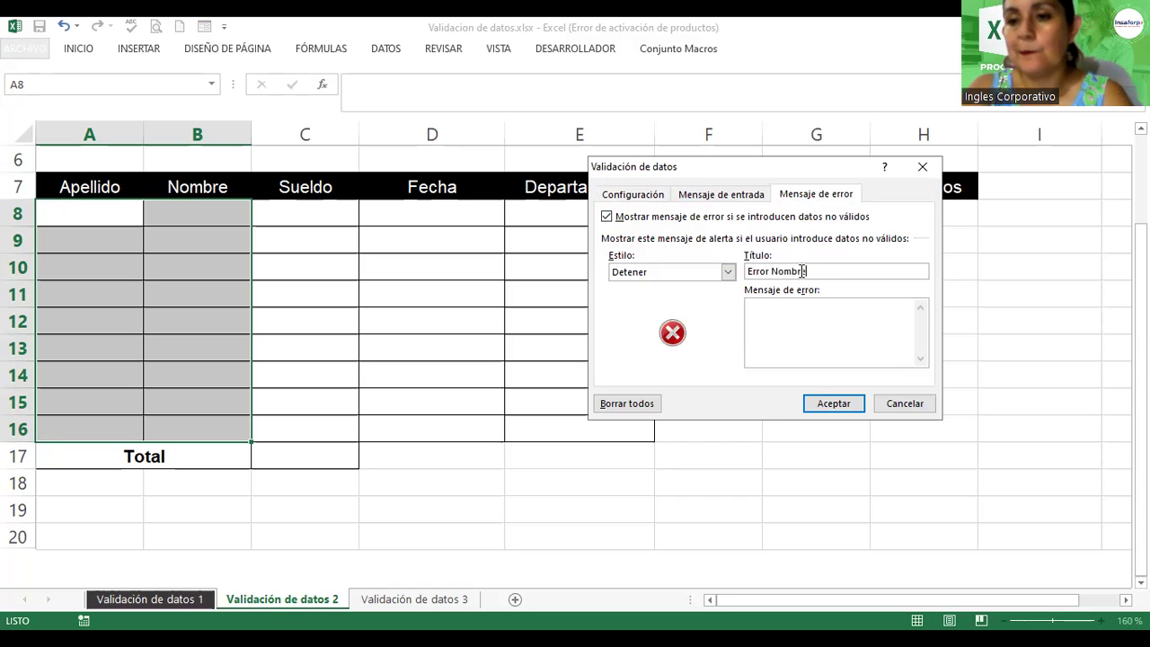
{"action": "left_click", "coordinate": [776, 313]}
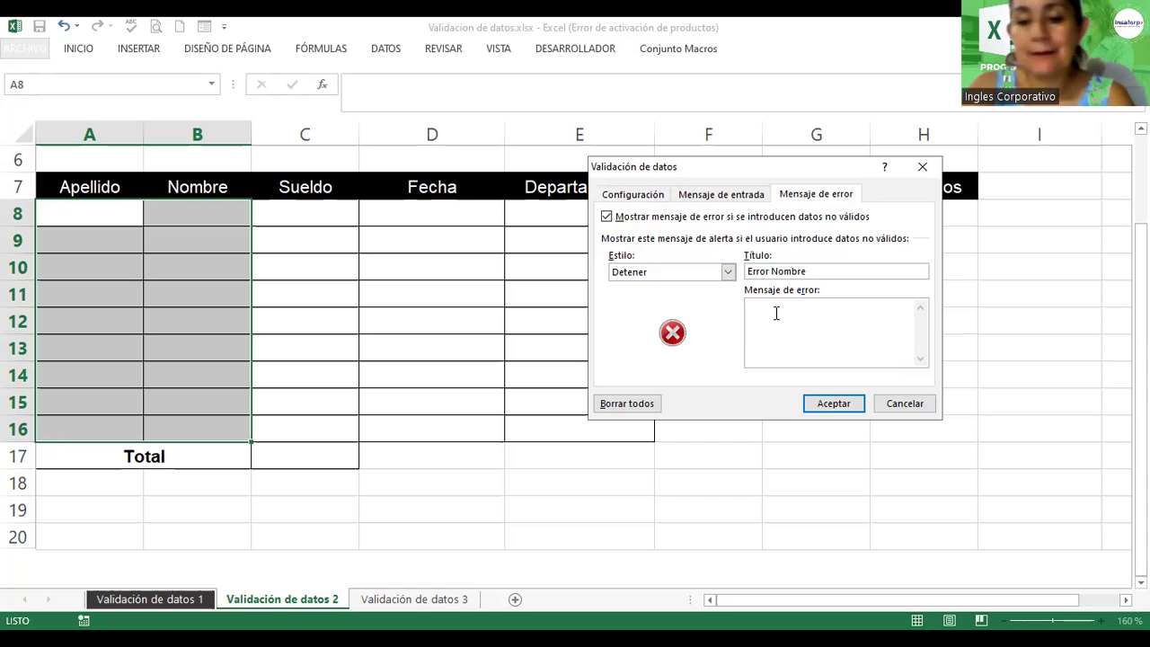
{"action": "type", "text": "Información i"}
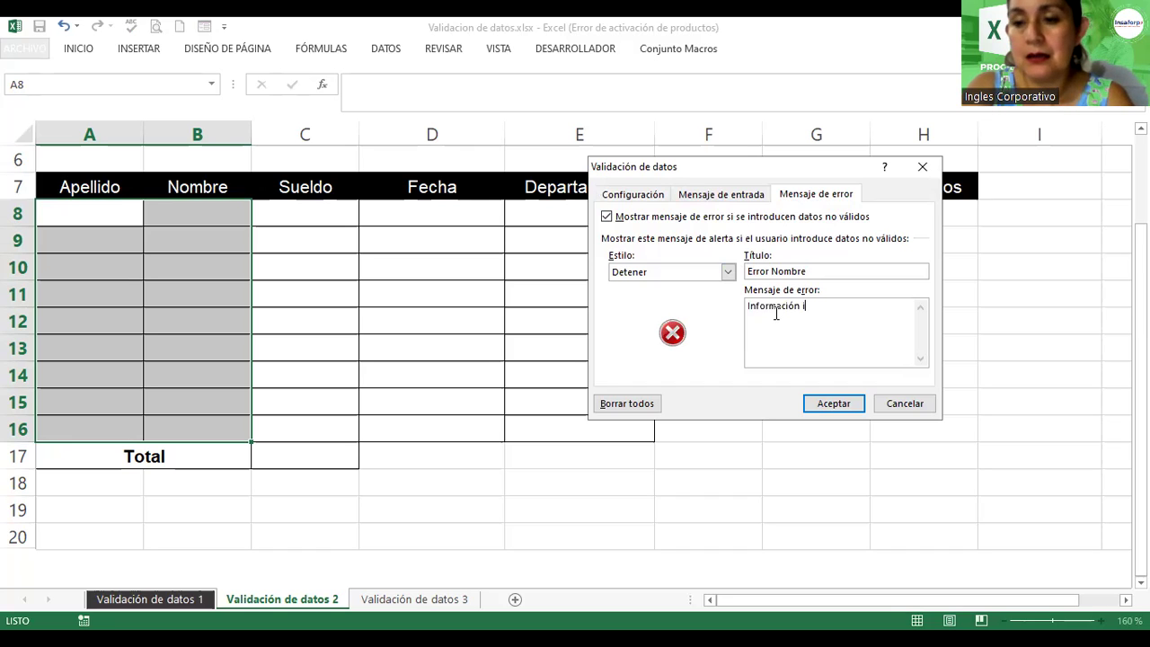
{"action": "type", "text": "ncorrec"}
{"action": "type", "text": "ta."}
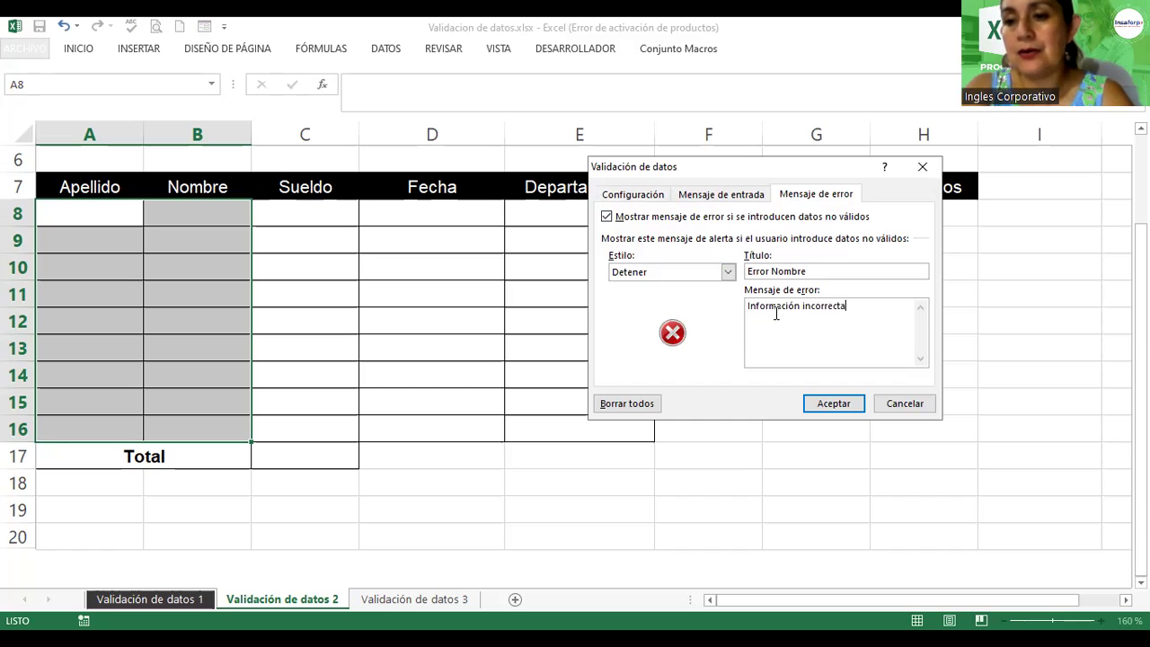
{"action": "left_click", "coordinate": [641, 193]}
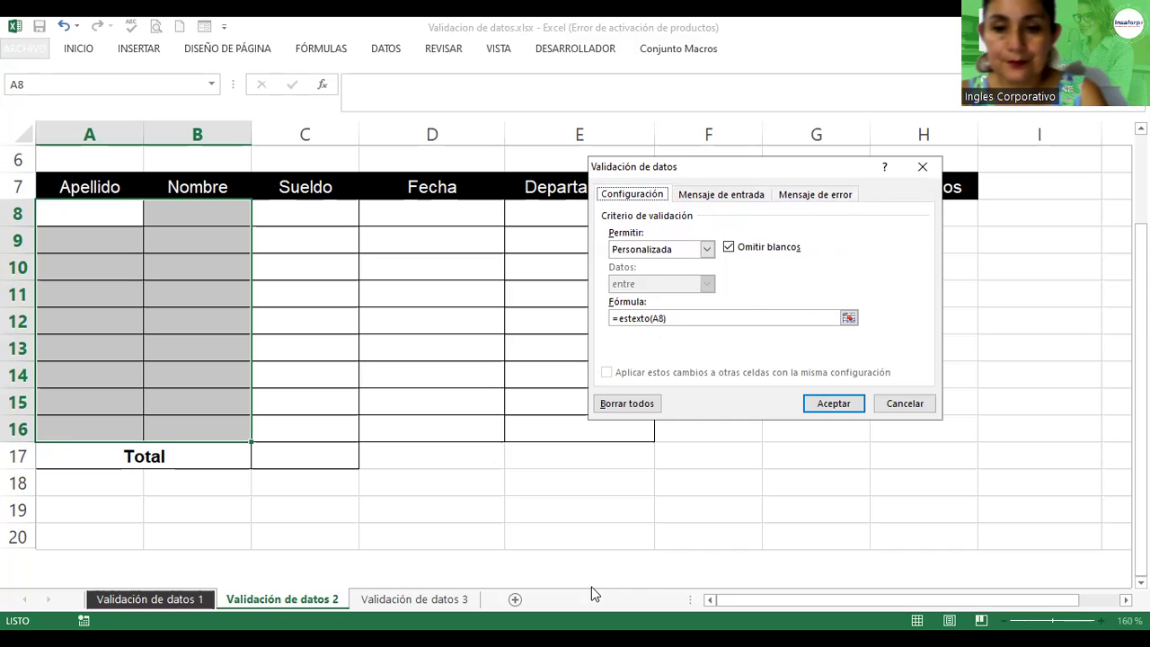
Step: Confirm the Data Validation dialog to apply the text-only rule to A8:B16
{"action": "left_click", "coordinate": [426, 457]}
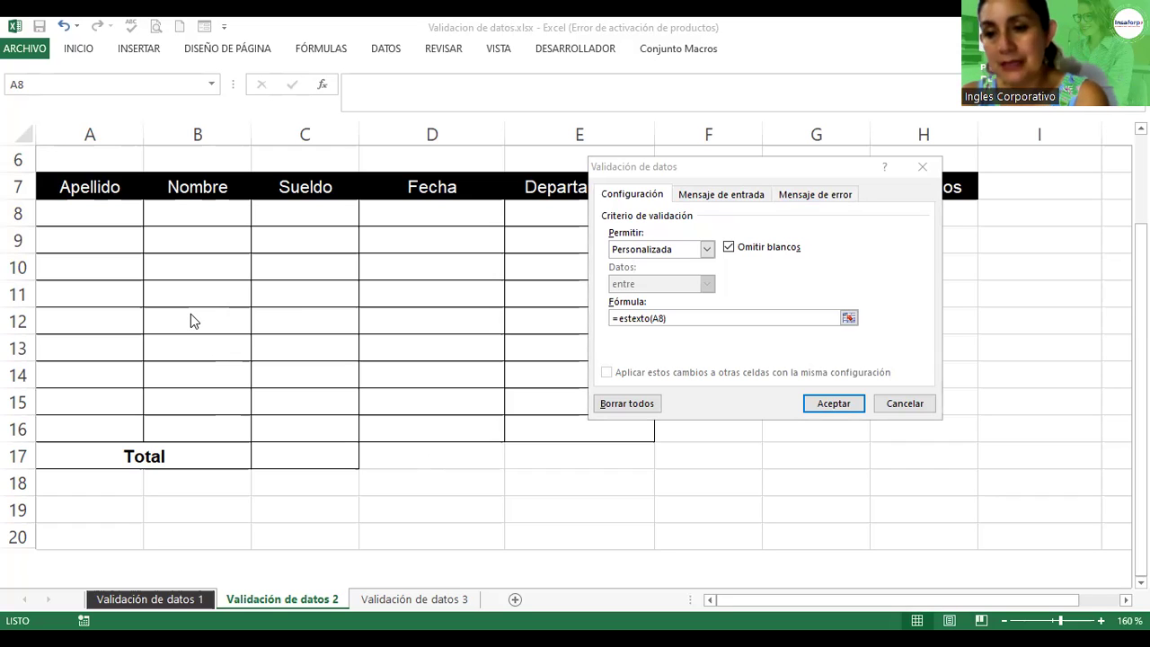
{"action": "key", "text": "Return"}
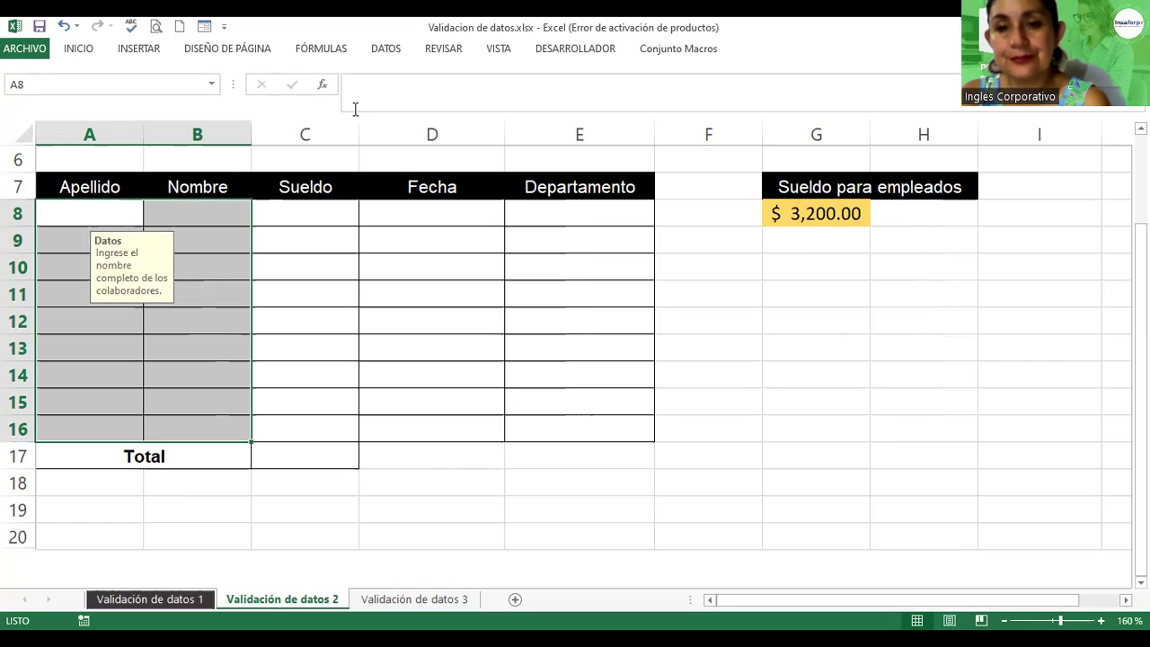
Step: Reopen Data Validation for A8:B16 and check the 'Datos' input message is still set
{"action": "left_click", "coordinate": [387, 51]}
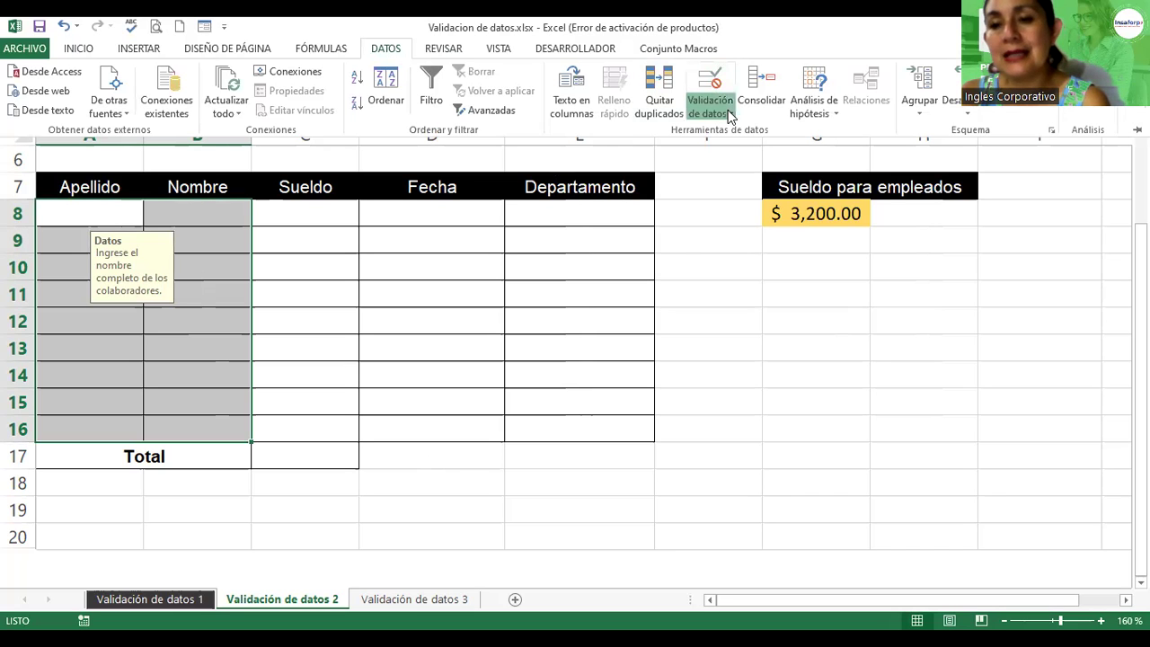
{"action": "left_click", "coordinate": [726, 123]}
{"action": "left_click", "coordinate": [726, 132]}
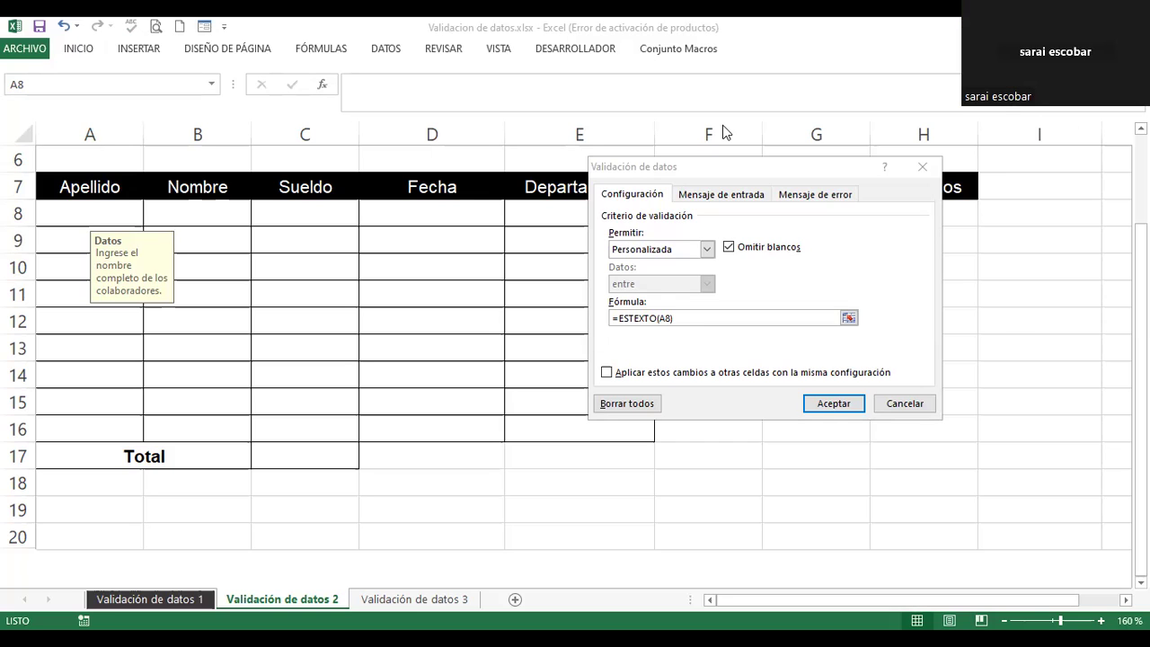
{"action": "left_click", "coordinate": [738, 197]}
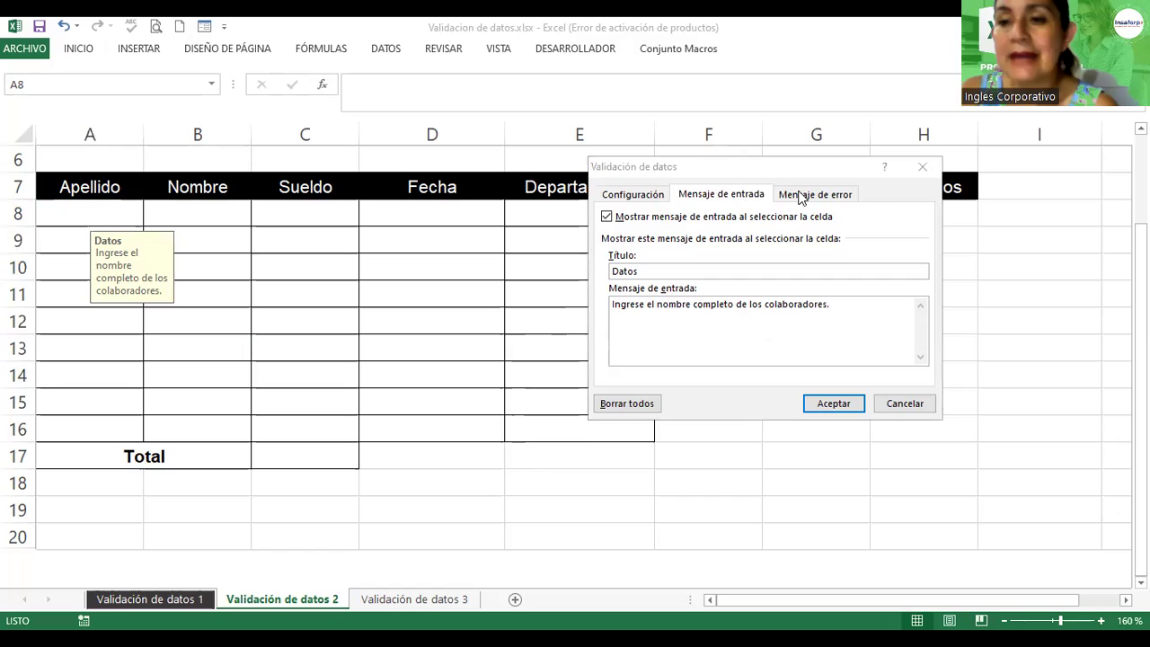
Step: Review the error alert, then return to the =ESTEXTO(A8) validation criteria
{"action": "left_click", "coordinate": [836, 196]}
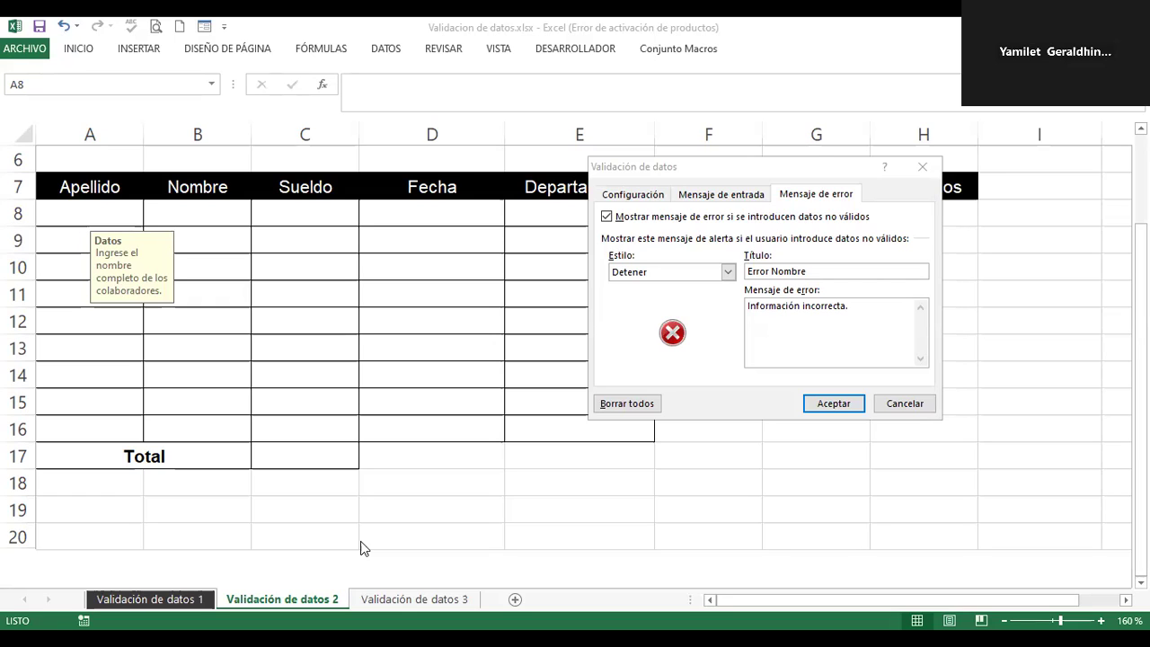
{"action": "left_click", "coordinate": [653, 195]}
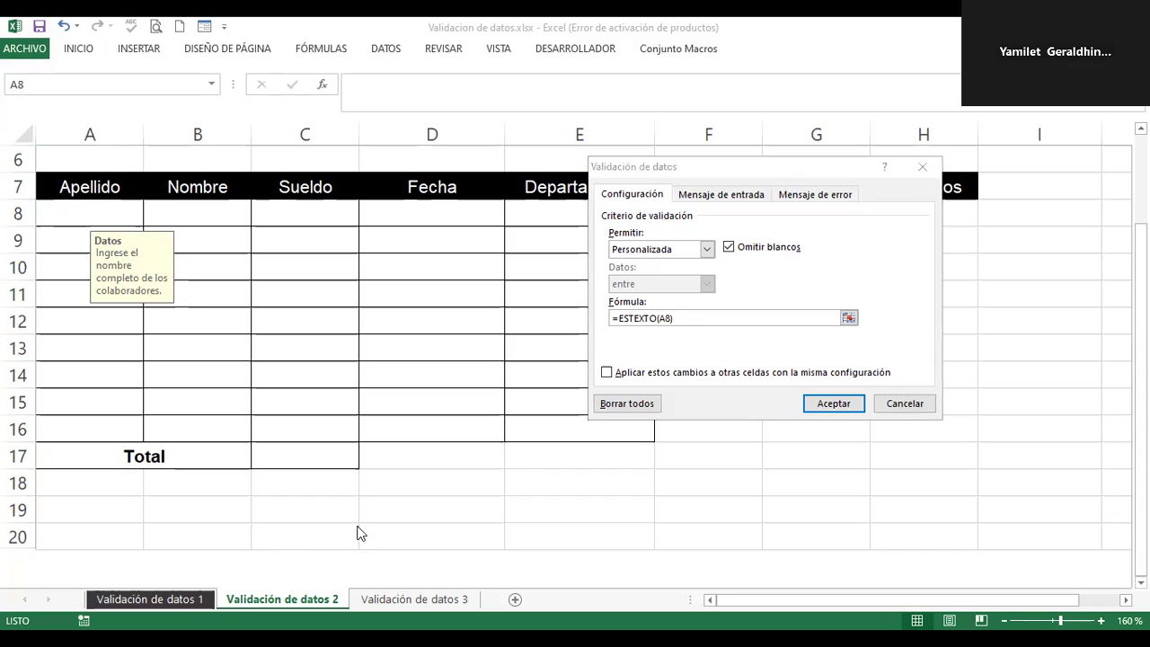
Step: Check the input message and error alert settings, then close the validation dialog
{"action": "left_click", "coordinate": [735, 196]}
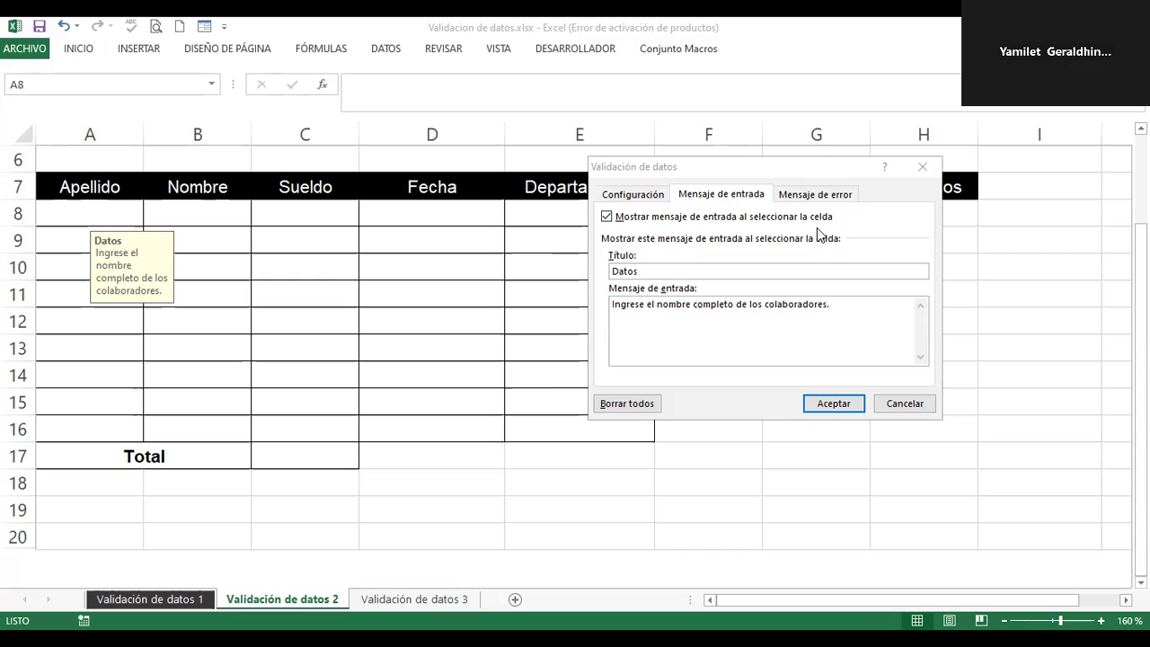
{"action": "left_click", "coordinate": [805, 196]}
{"action": "type", "text": "Error Nombre"}
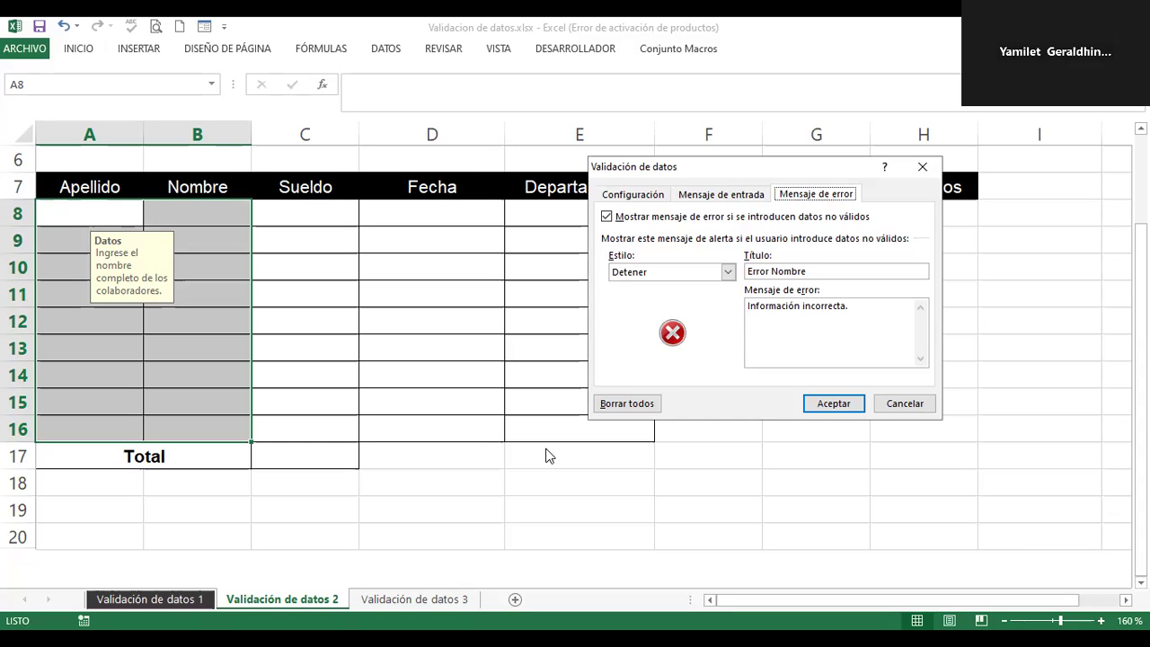
{"action": "left_click", "coordinate": [849, 409]}
{"action": "left_click", "coordinate": [92, 213]}
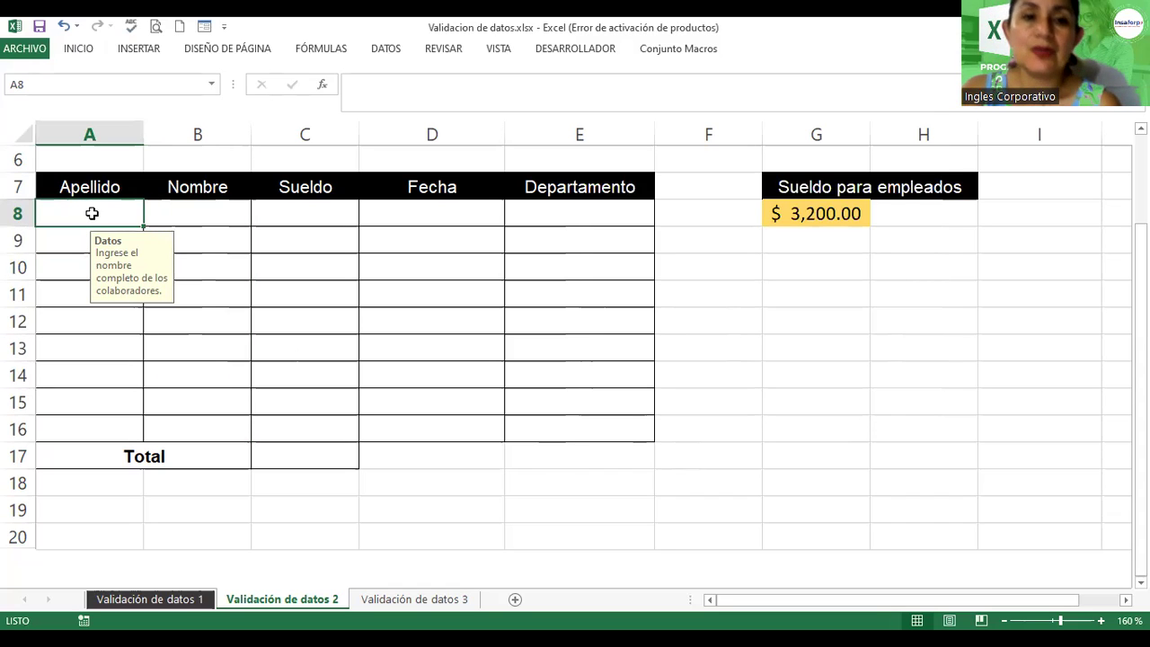
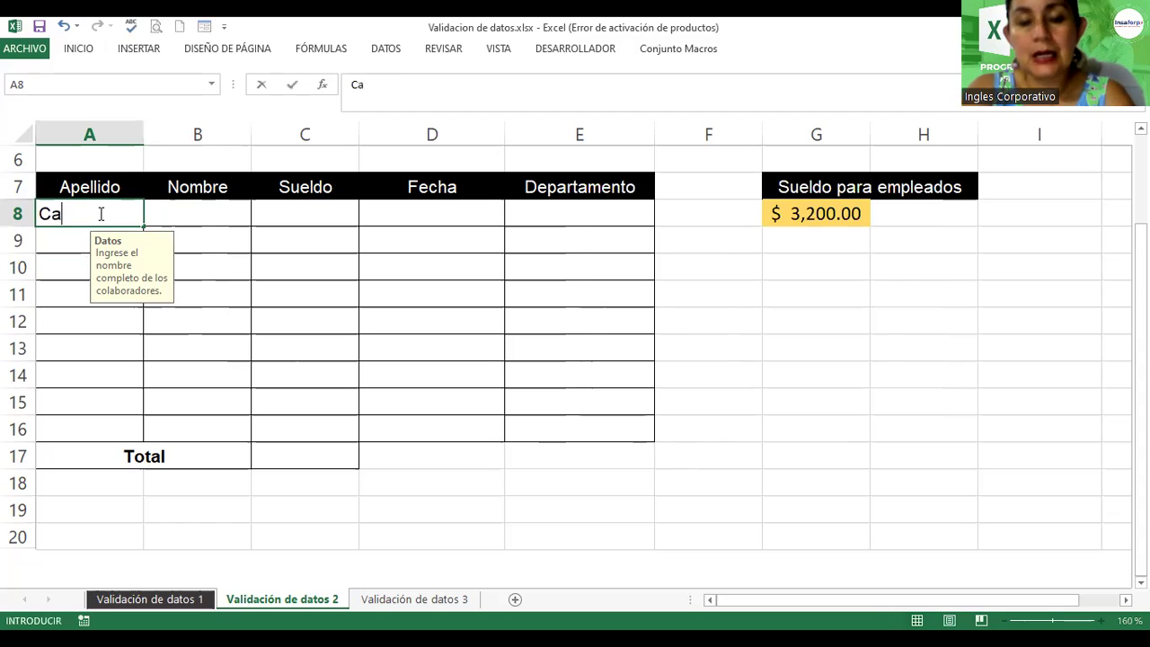
{"action": "key", "text": "Tab"}
{"action": "key", "text": "Return"}
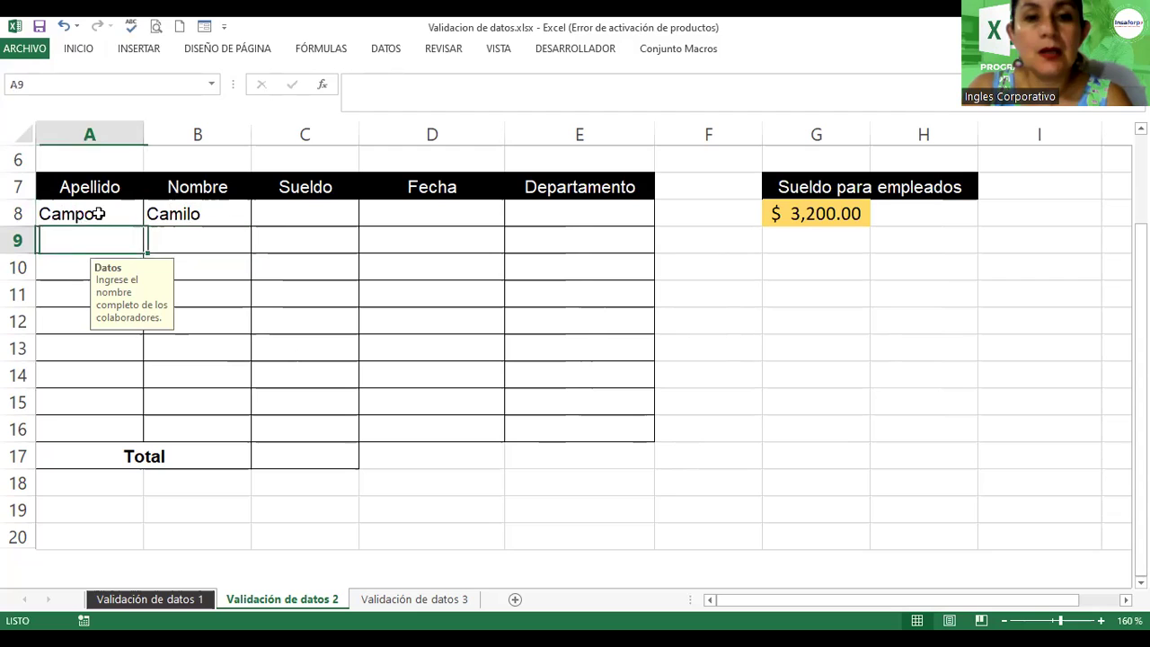
{"action": "type", "text": "2020202"}
{"action": "key", "text": "Return"}
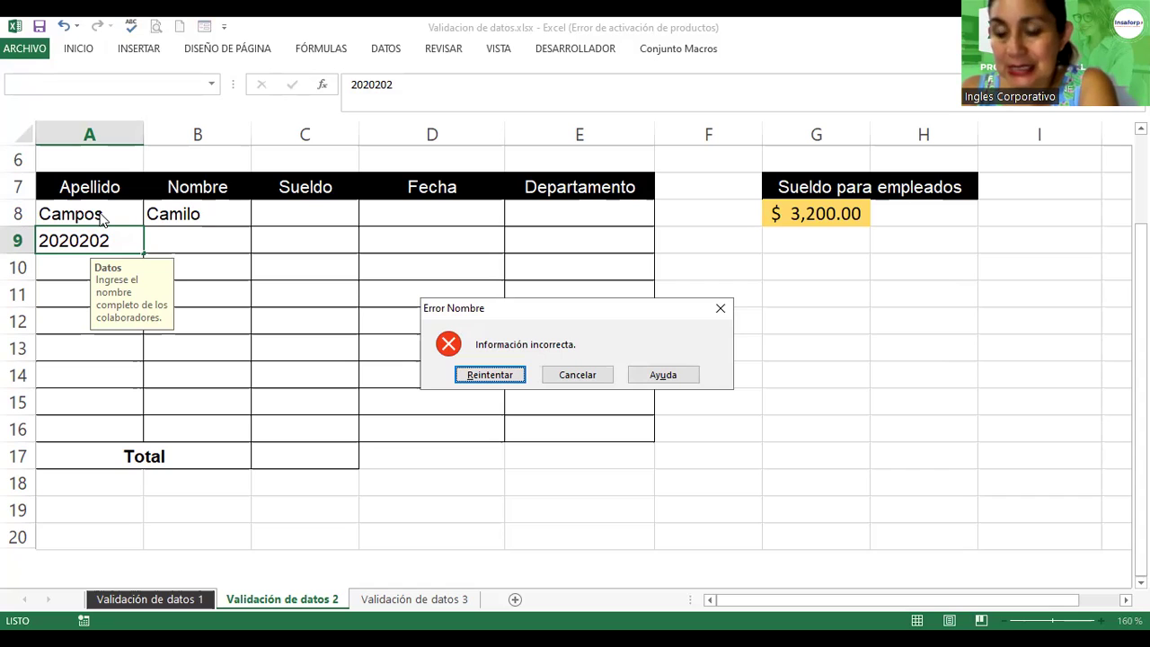
{"action": "key", "text": "Tab"}
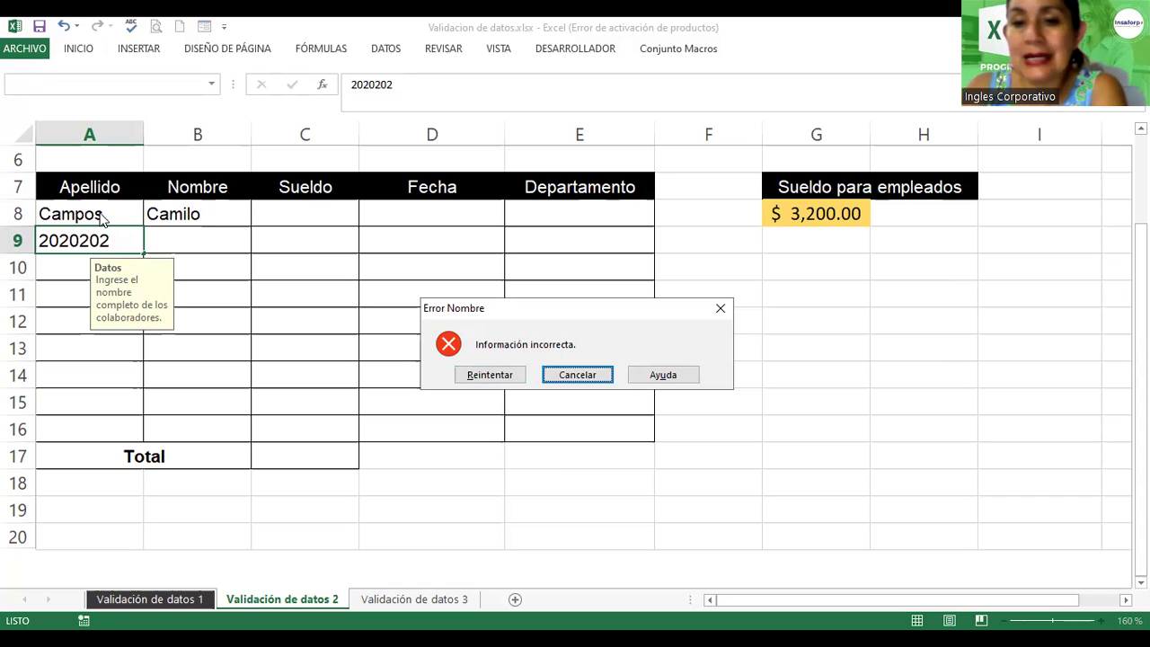
{"action": "key", "text": "shift+Tab"}
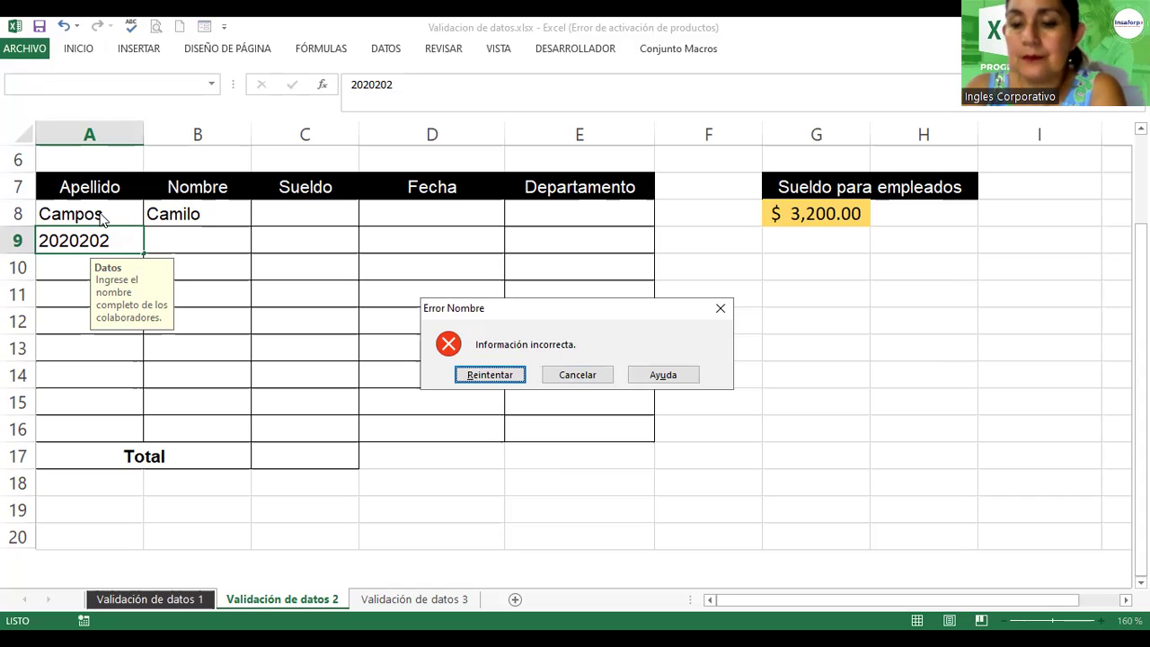
{"action": "key", "text": "Return"}
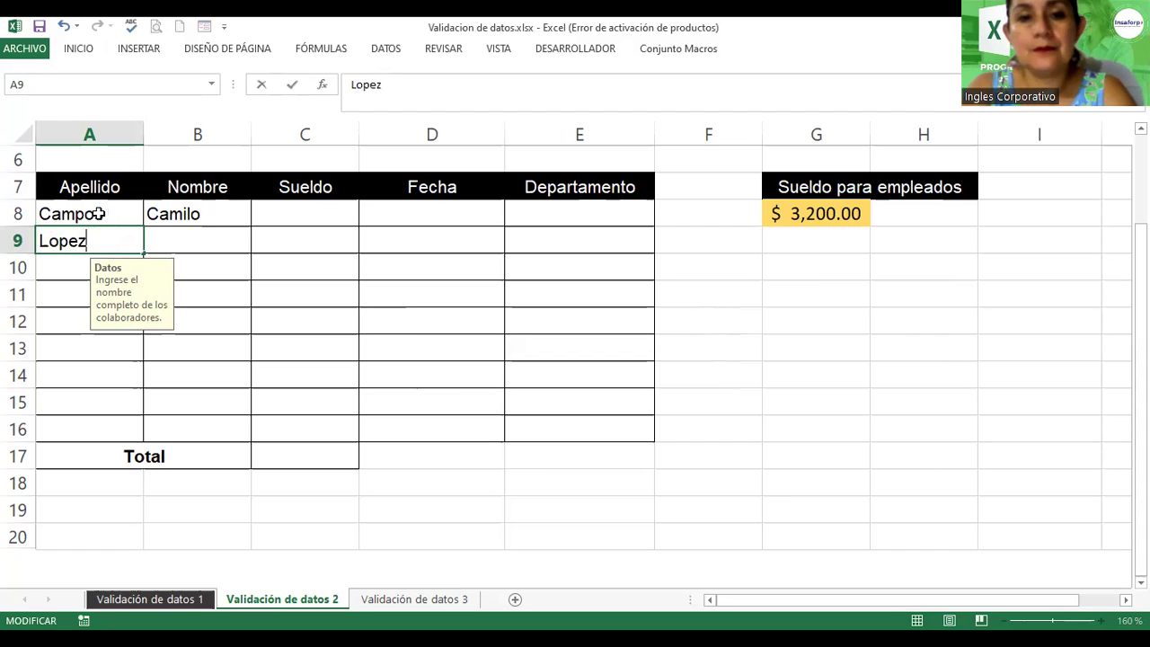
{"action": "key", "text": "Return"}
{"action": "key", "text": "Up"}
{"action": "key", "text": "Right"}
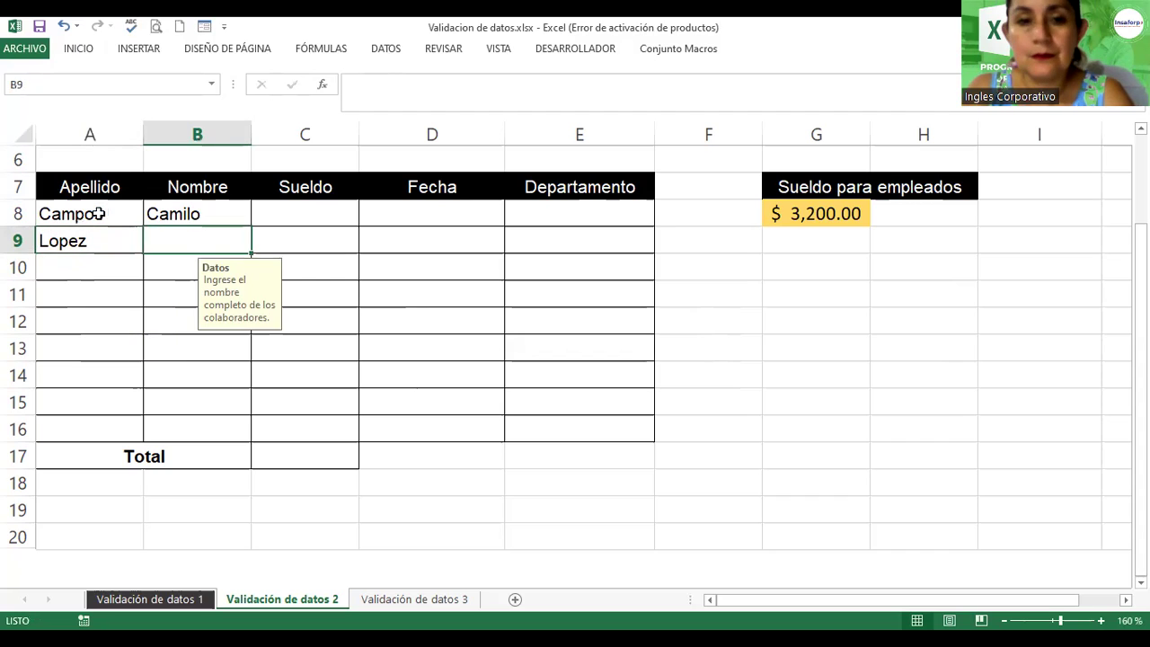
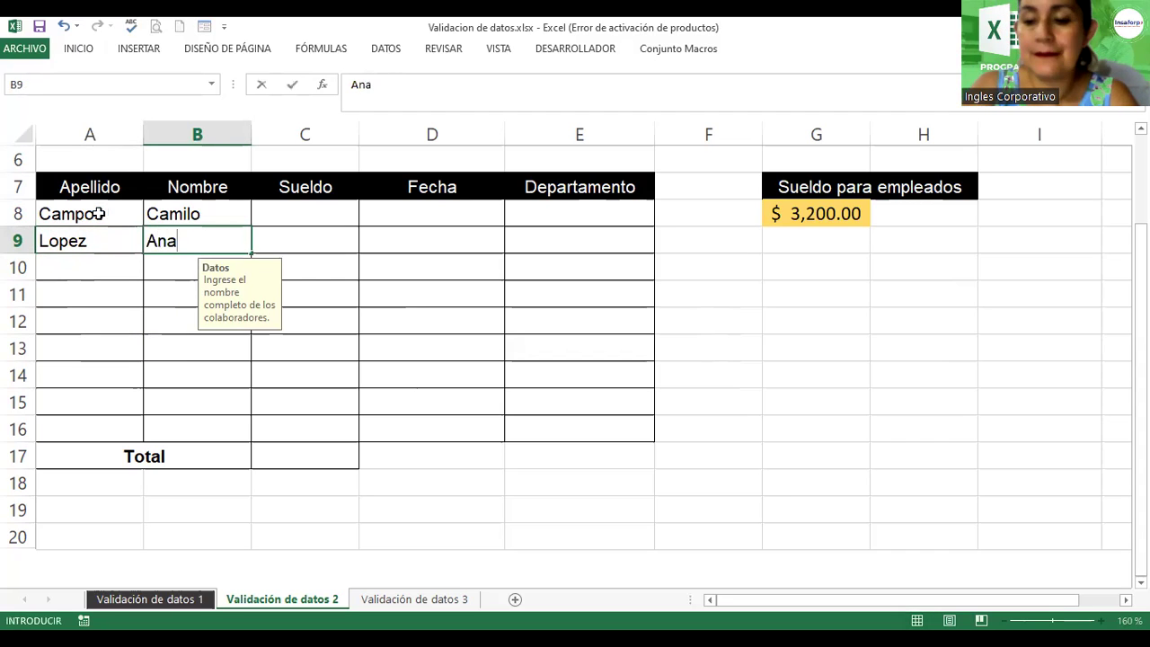
{"action": "key", "text": "Return"}
Step: Test 40404004 in A10, cancel the rejection, then enter 80 Alvarez instead
{"action": "scroll", "coordinate": [90, 213], "scroll_direction": "up", "scroll_amount": 1}
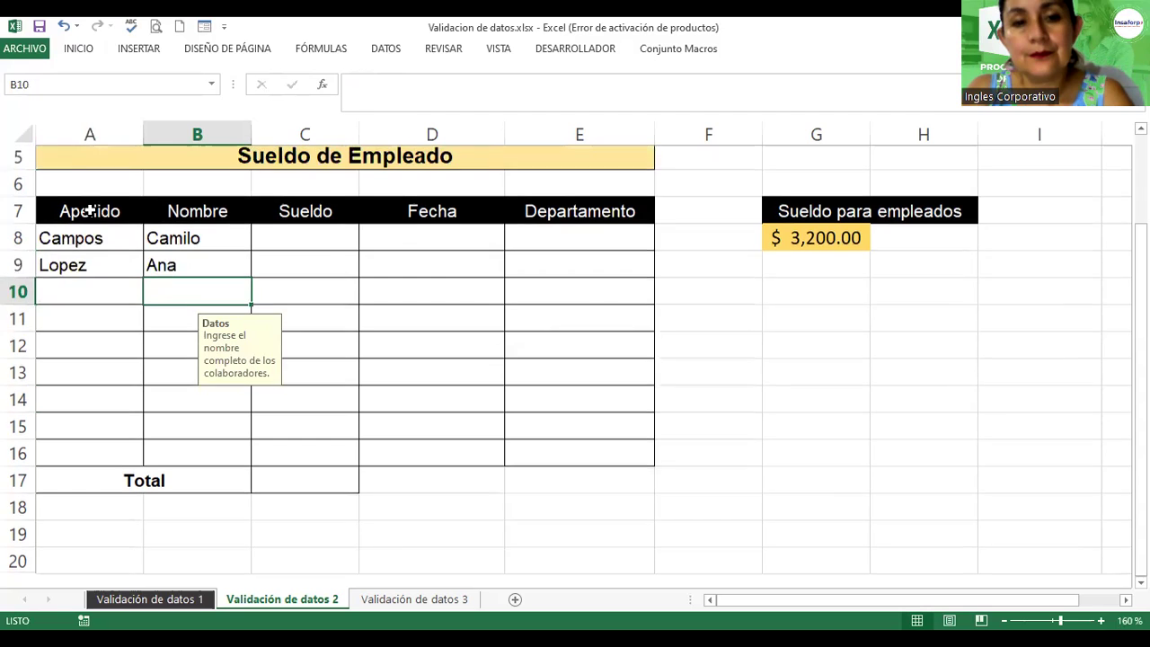
{"action": "left_click", "coordinate": [85, 295]}
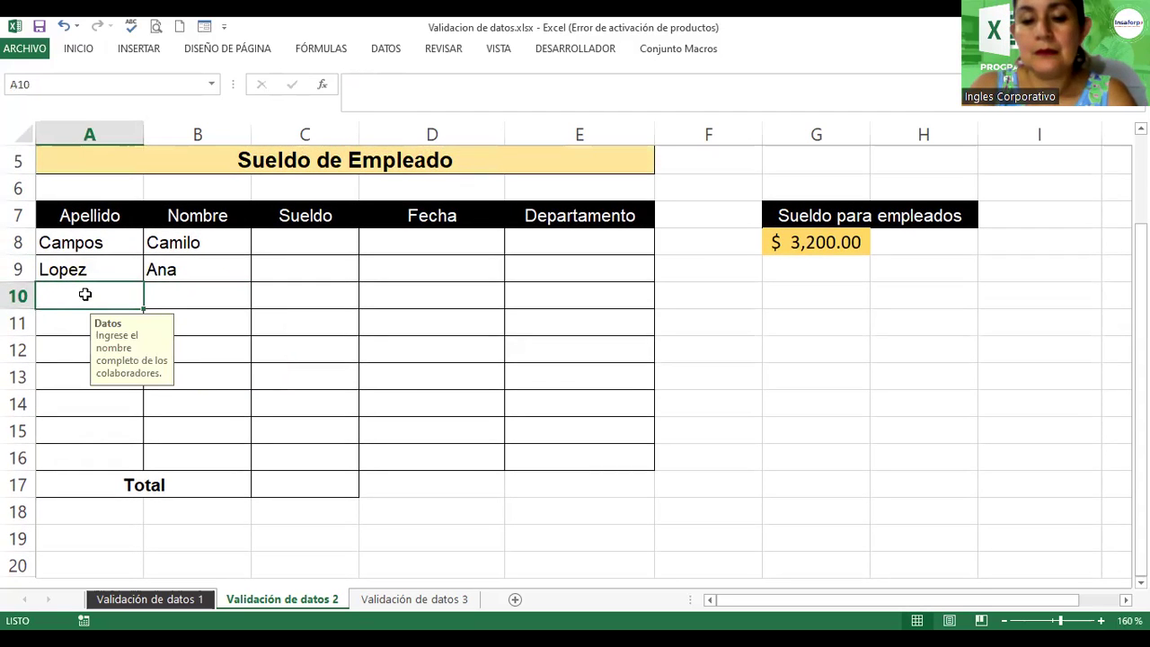
{"action": "type", "text": "40404004"}
{"action": "key", "text": "Return"}
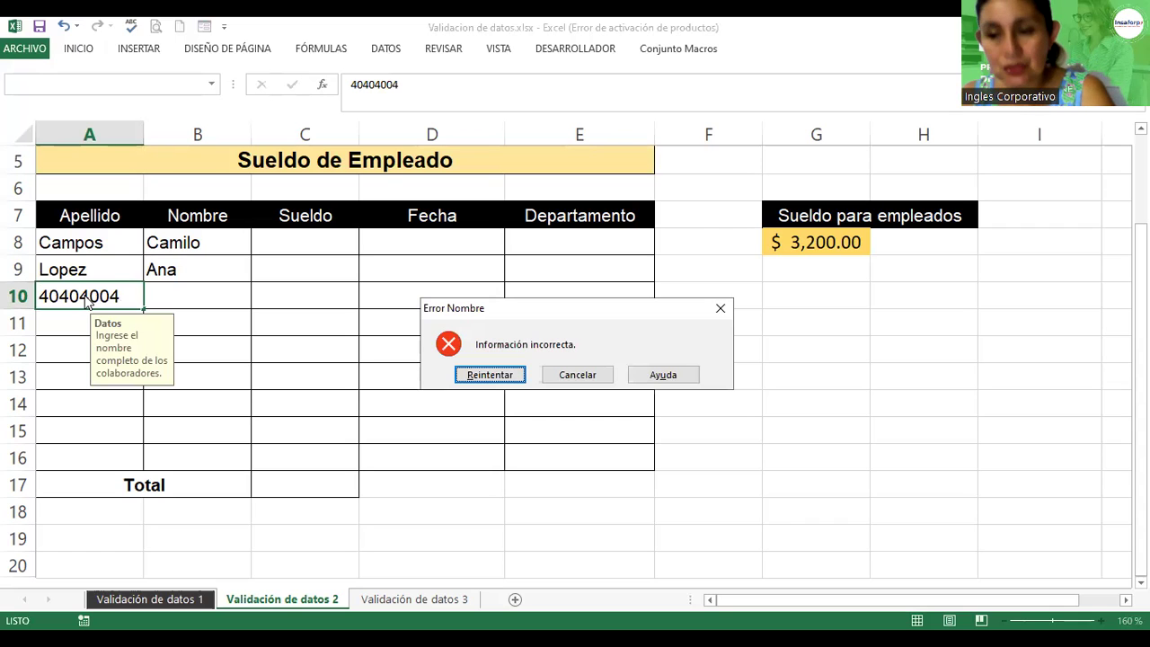
{"action": "key", "text": "Tab"}
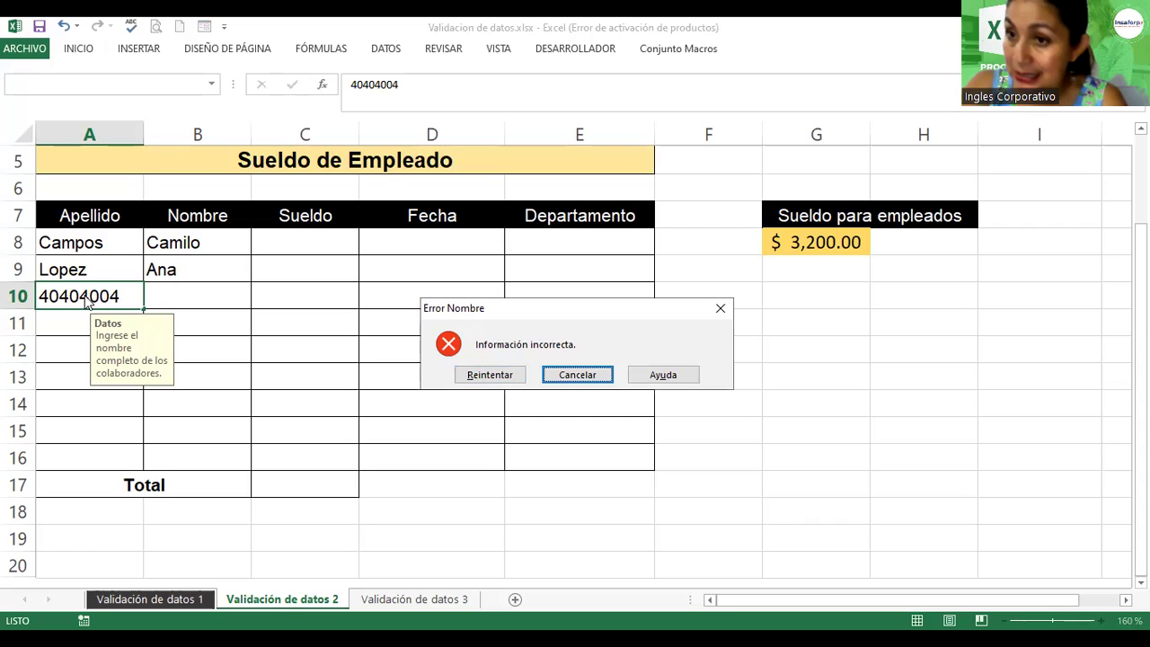
{"action": "key", "text": "Return"}
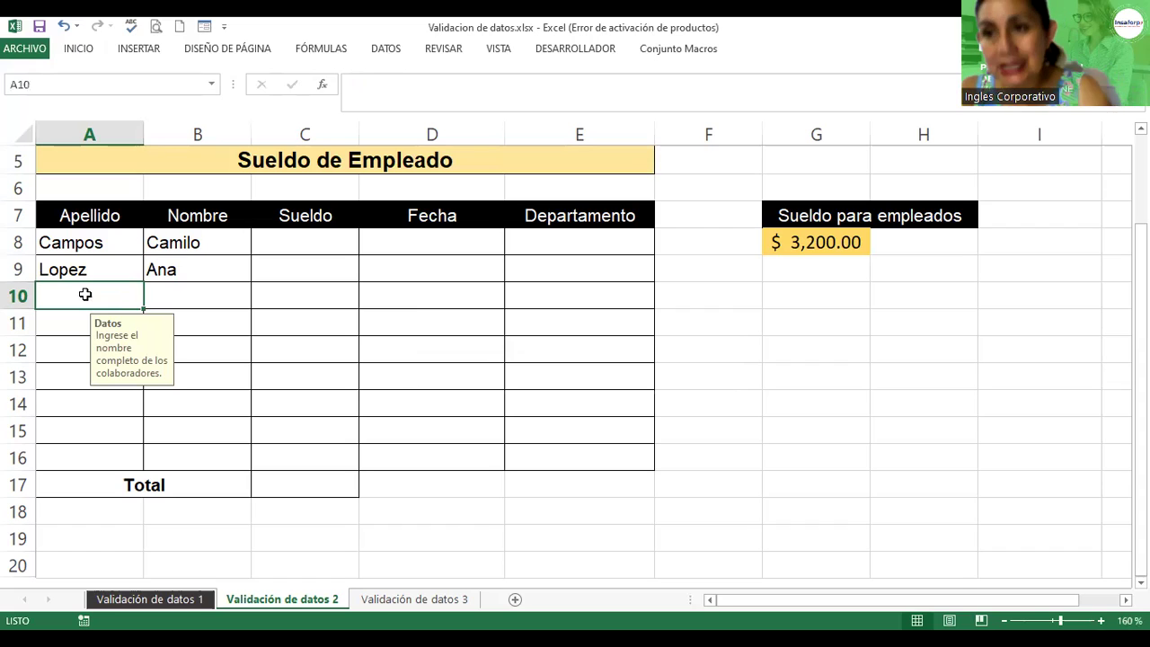
{"action": "type", "text": "80"}
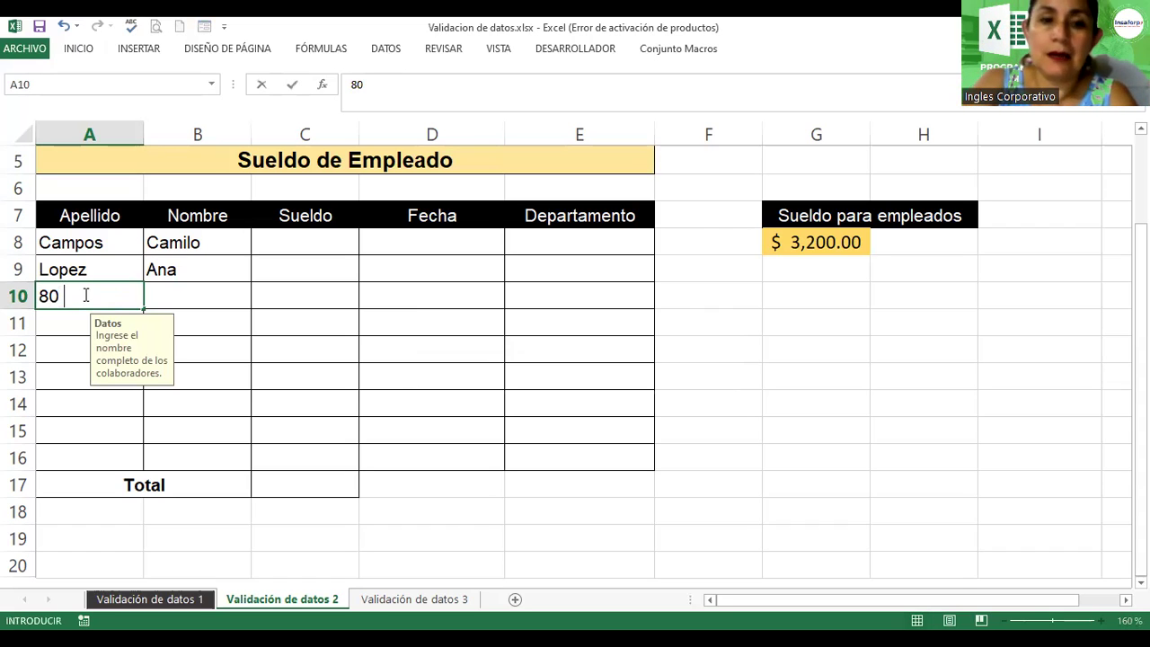
{"action": "type", "text": " Alvarez"}
{"action": "key", "text": "Return"}
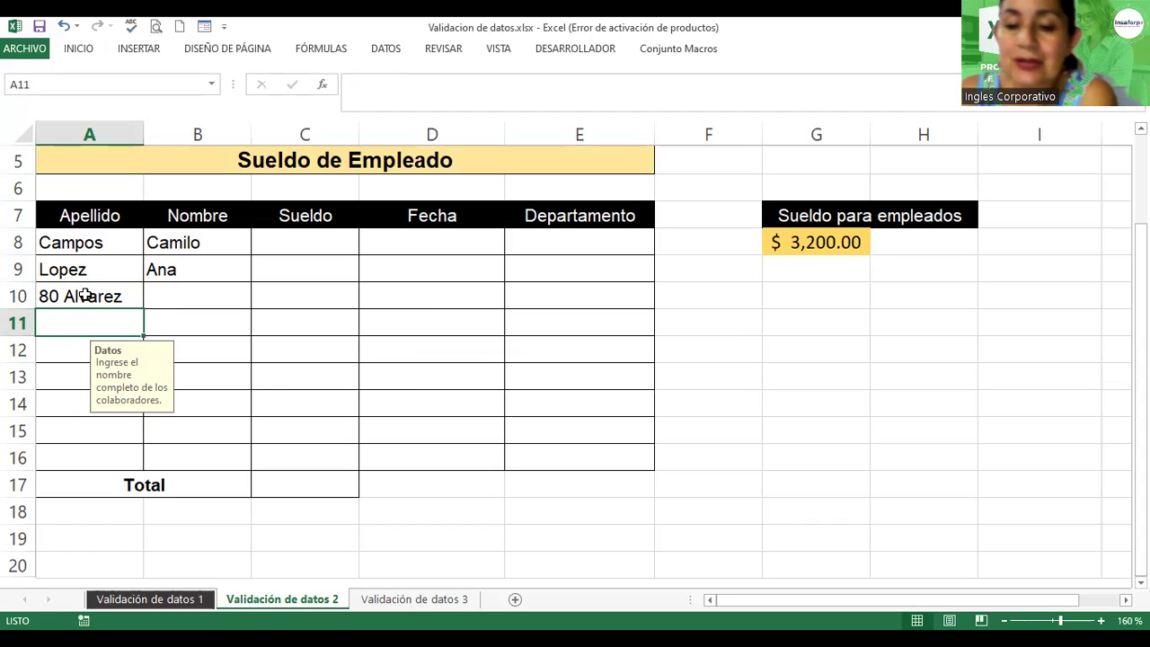
Step: Test 0.9999 in A11 and cancel the rejection, then select C8 and G8
{"action": "type", "text": "0.9999"}
{"action": "key", "text": "Return"}
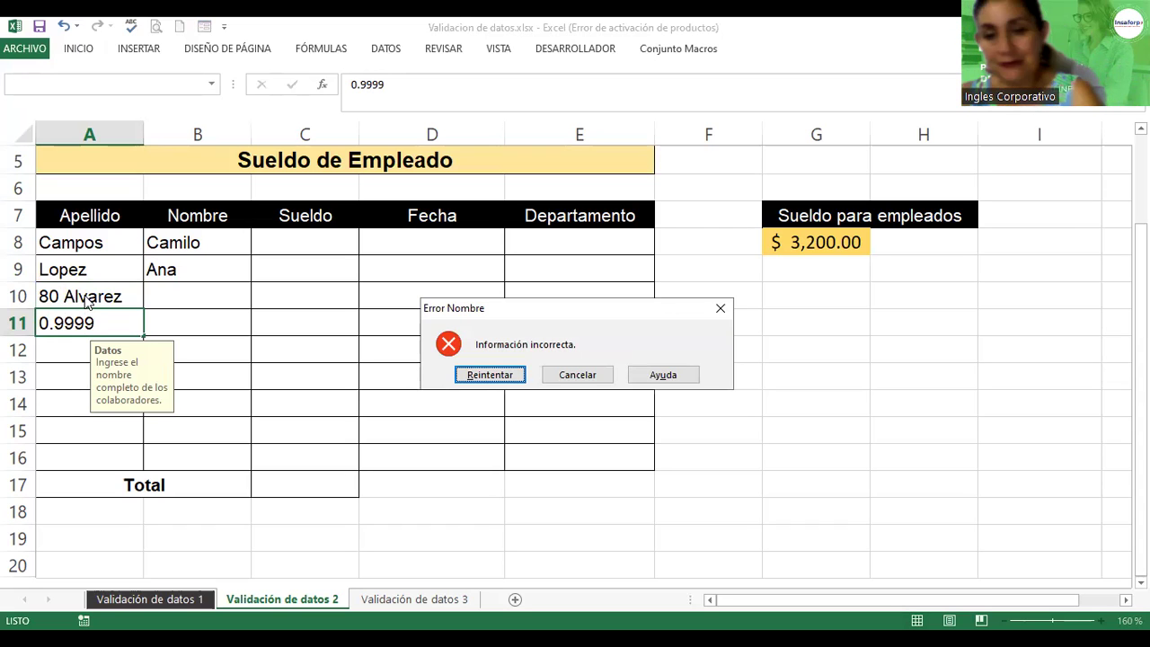
{"action": "key", "text": "Tab"}
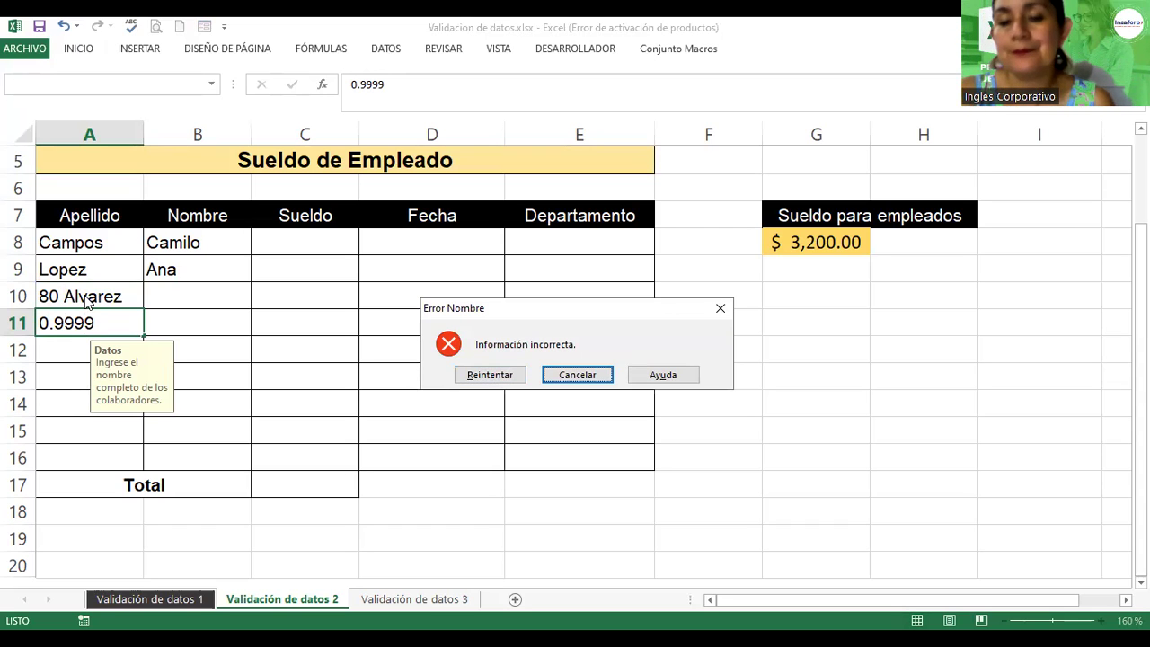
{"action": "key", "text": "Return"}
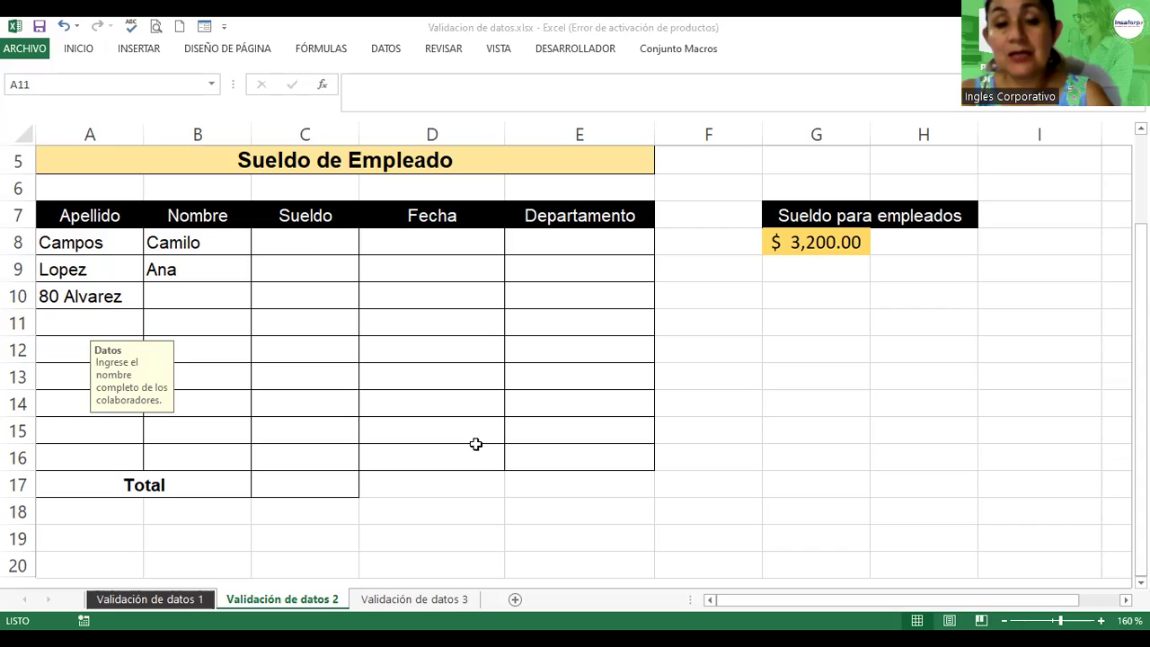
{"action": "left_click", "coordinate": [312, 241]}
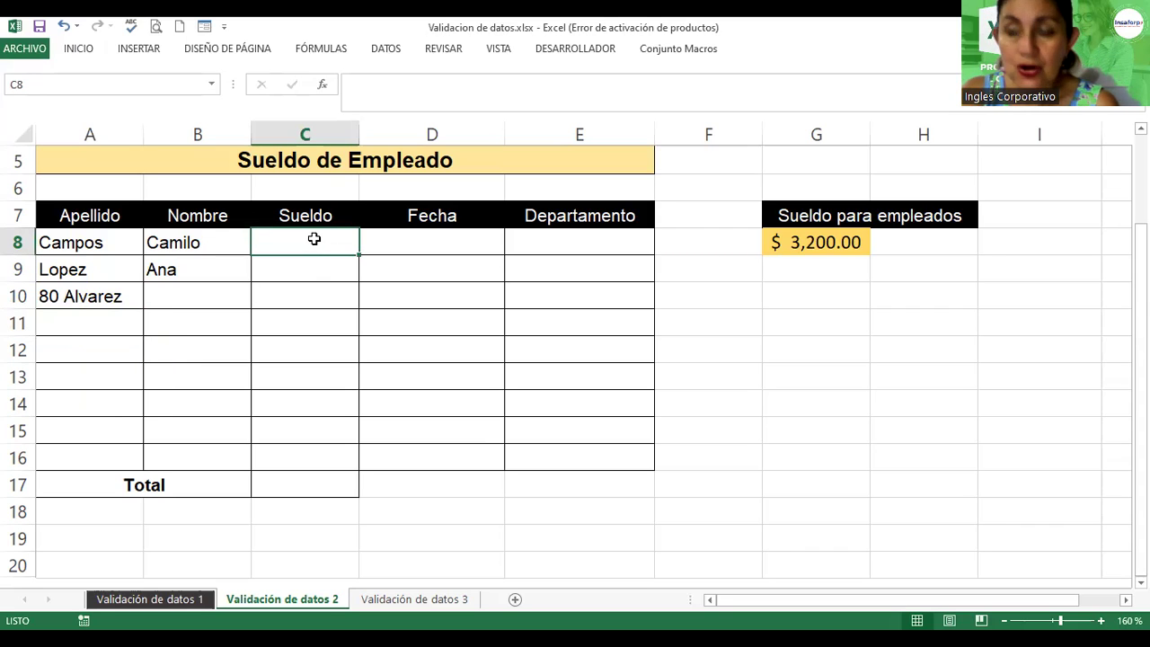
{"action": "left_click", "coordinate": [804, 242]}
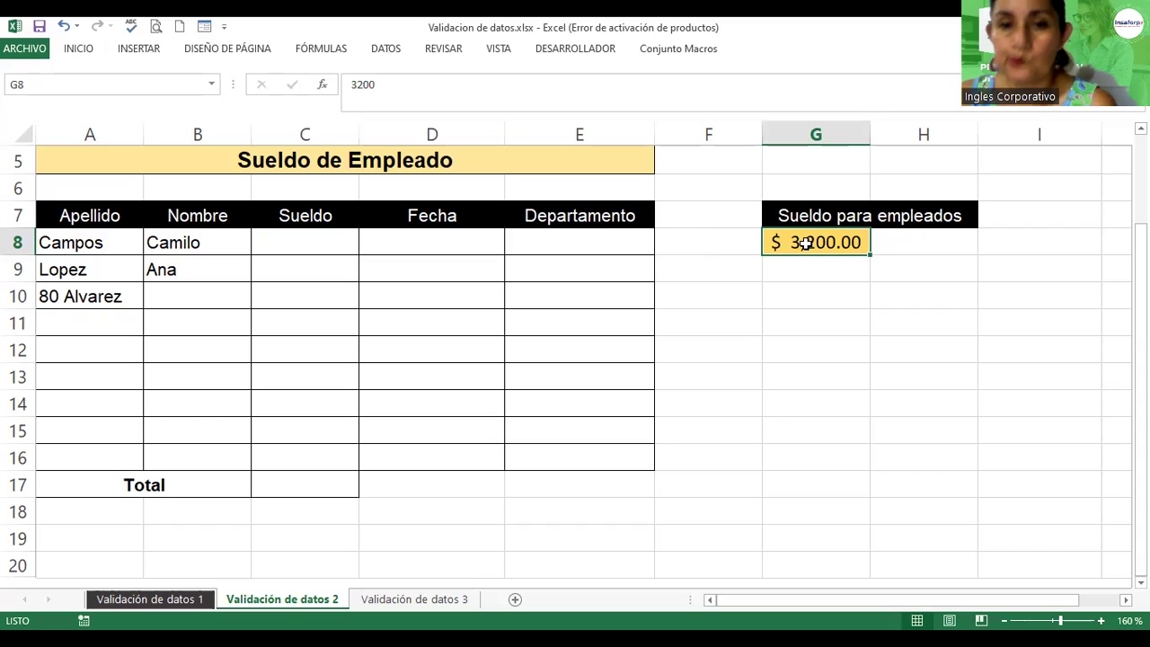
Step: Retype the Sueldo heading in C7
{"action": "left_click", "coordinate": [306, 214]}
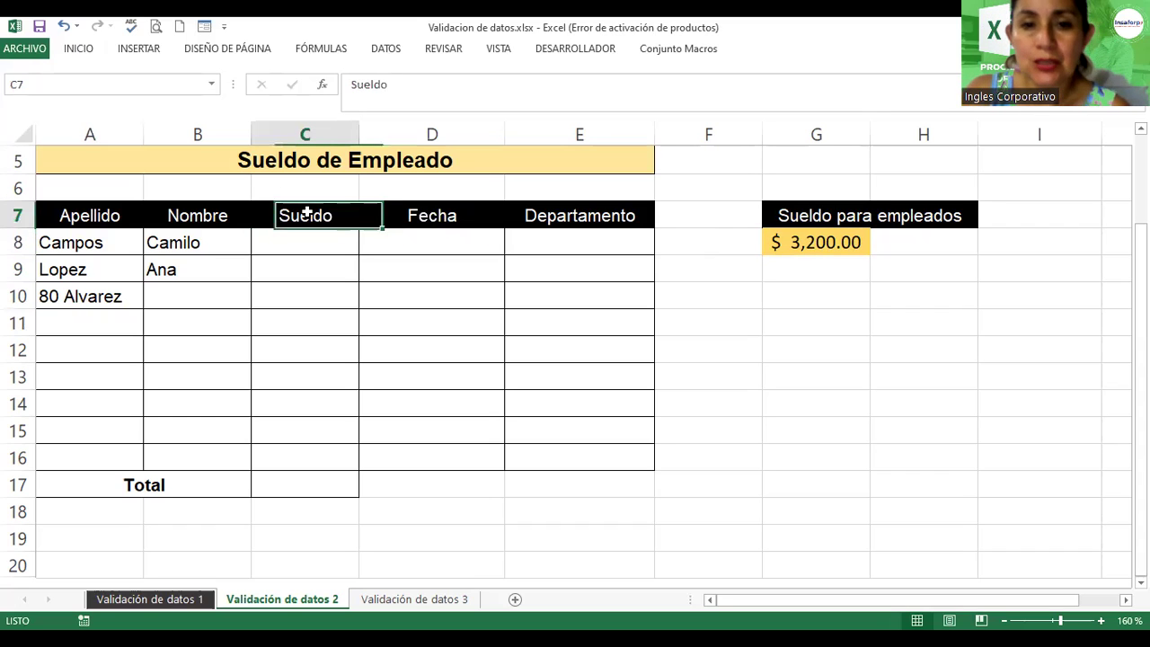
{"action": "key", "text": "BackSpace"}
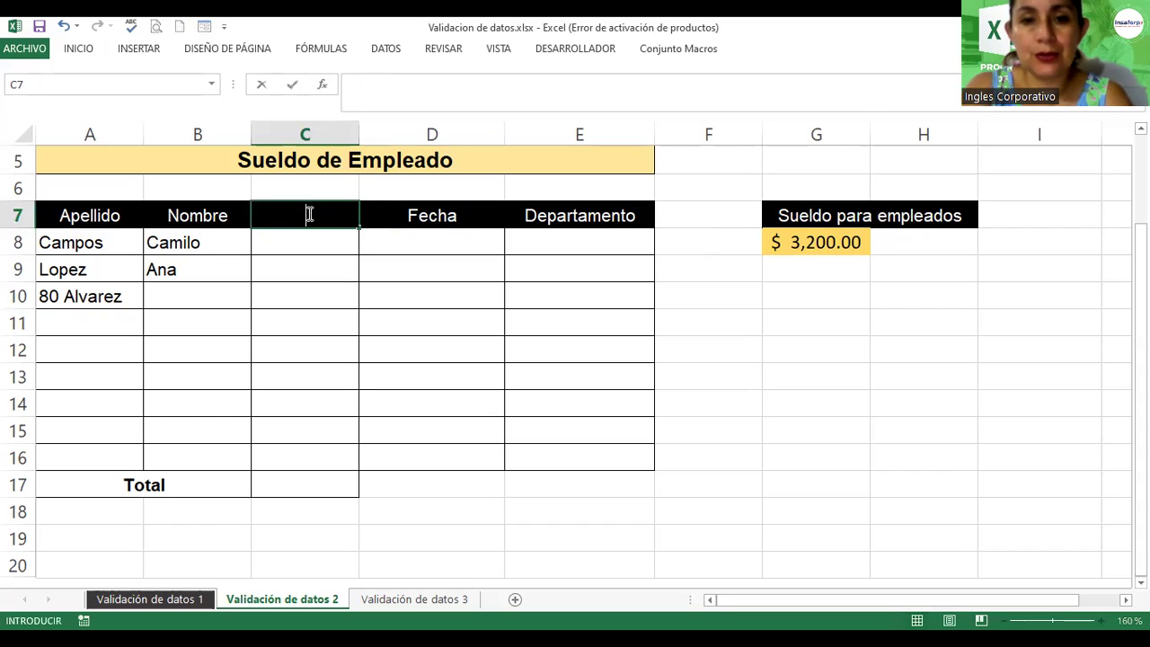
{"action": "type", "text": "Sueldo"}
{"action": "key", "text": "Return"}
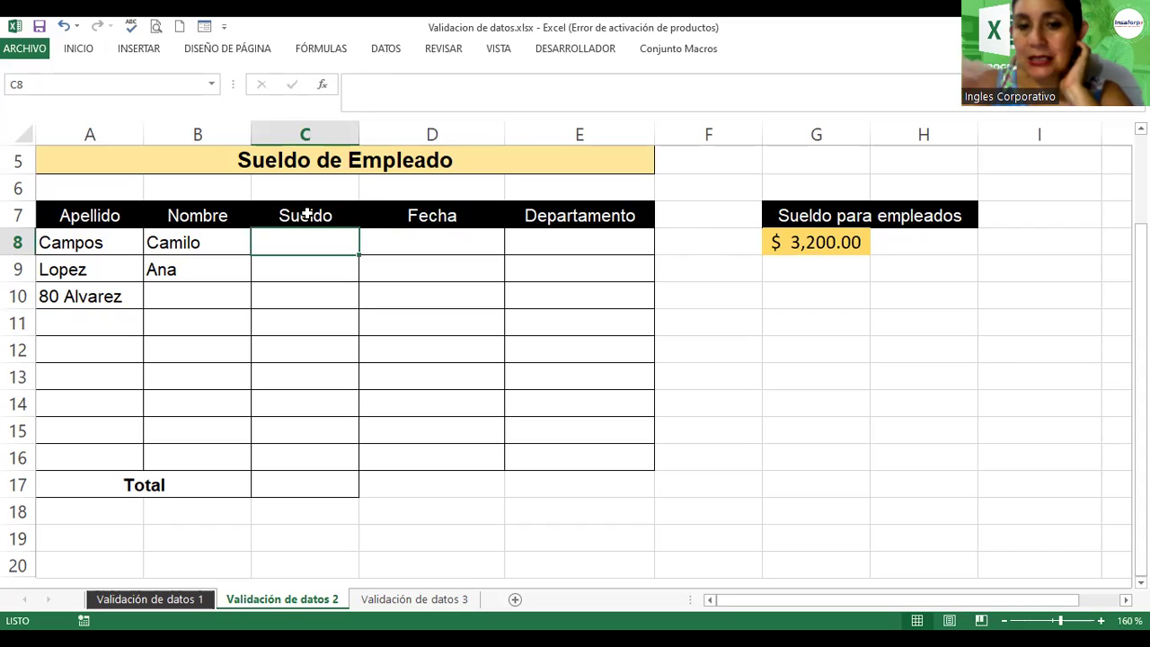
Step: Insert a new column D before Fecha and title it Bono
{"action": "left_click", "coordinate": [401, 214]}
{"action": "left_click", "coordinate": [417, 128]}
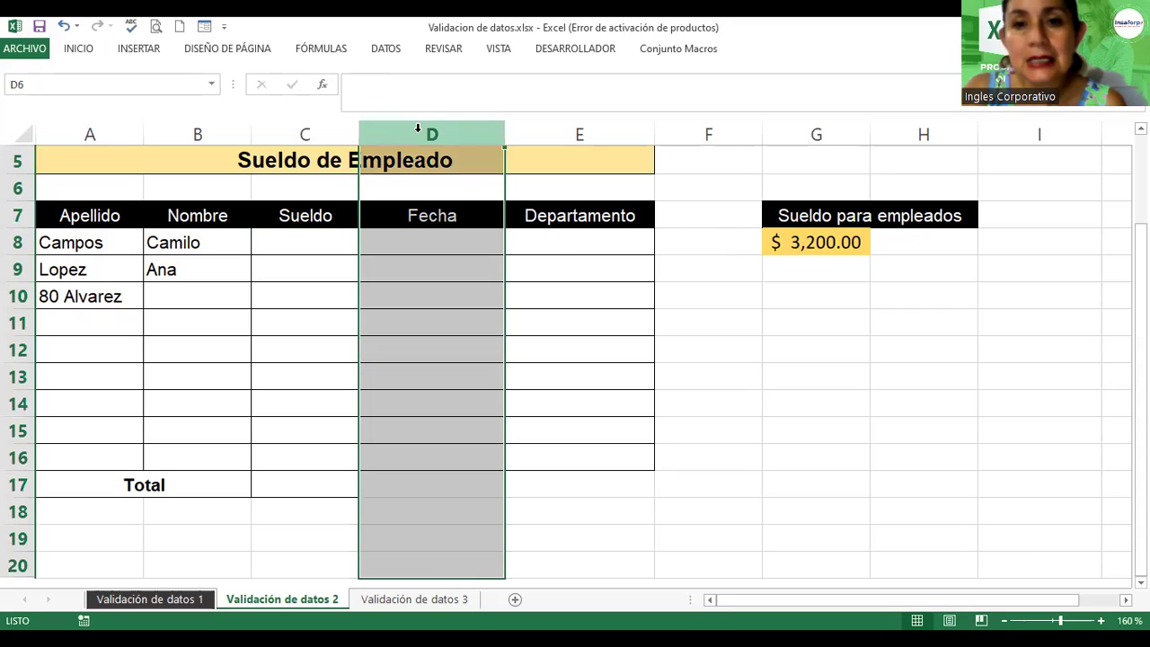
{"action": "right_click", "coordinate": [418, 130]}
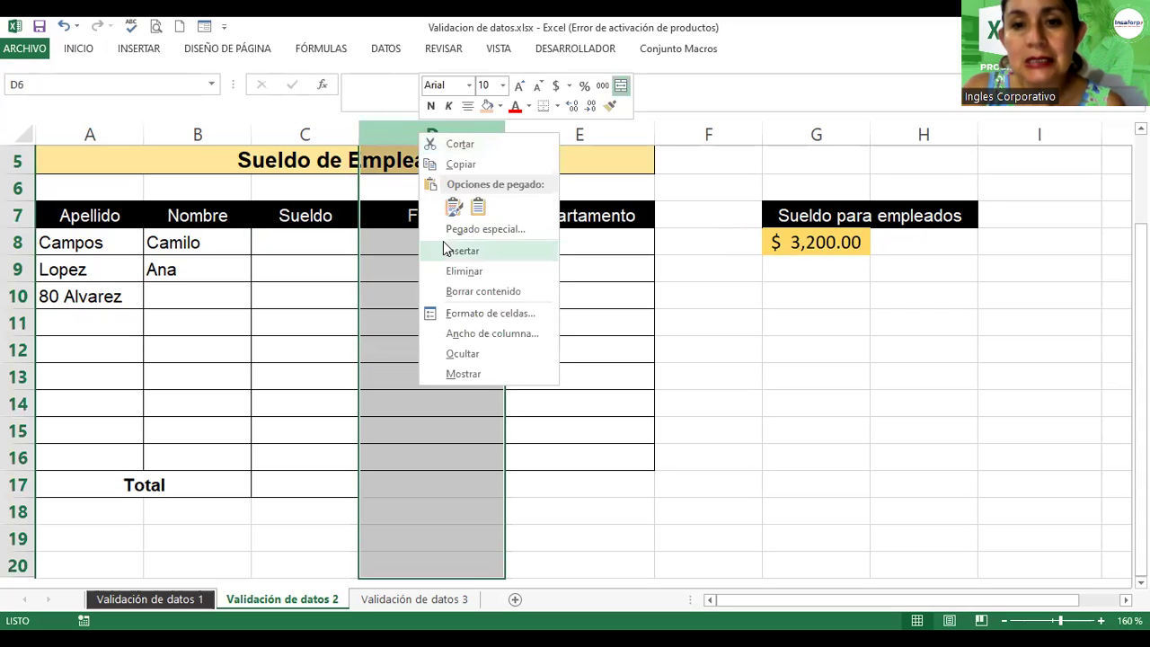
{"action": "left_click", "coordinate": [446, 250]}
{"action": "left_click", "coordinate": [426, 211]}
{"action": "type", "text": "Bono"}
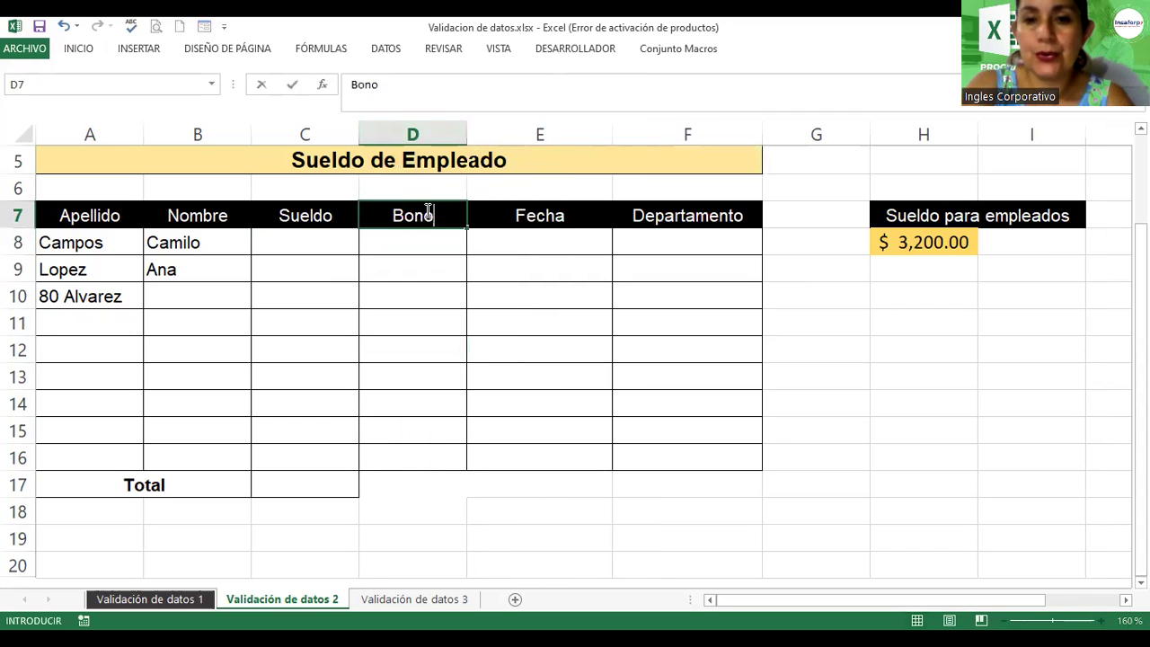
{"action": "key", "text": "Tab"}
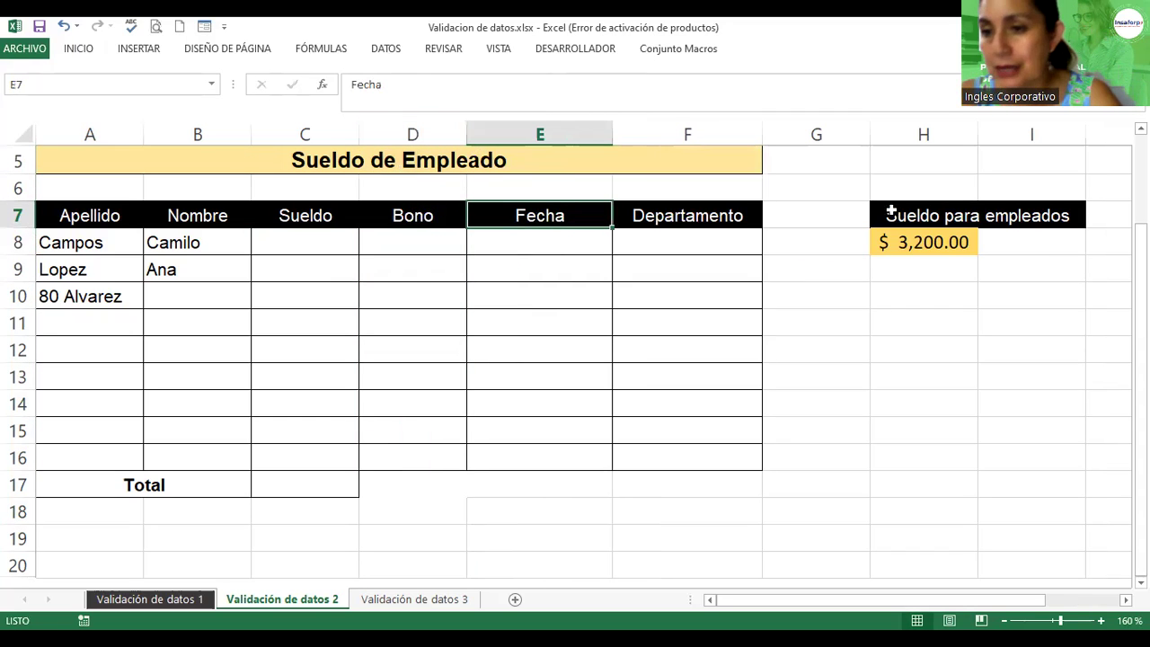
Step: Change H7's heading to 'Bono para empleados', then select the salary cells C8:C16
{"action": "double_click", "coordinate": [890, 212]}
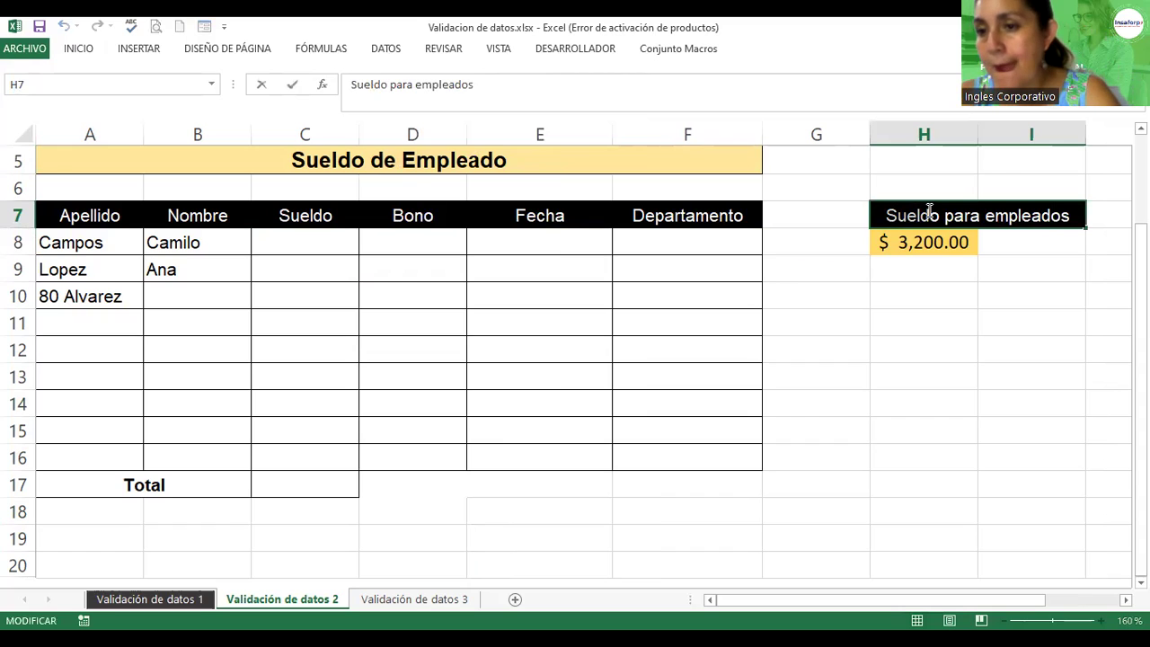
{"action": "double_click", "coordinate": [930, 212]}
{"action": "type", "text": "Boo"}
{"action": "key", "text": "BackSpace"}
{"action": "type", "text": "no"}
{"action": "key", "text": "Return"}
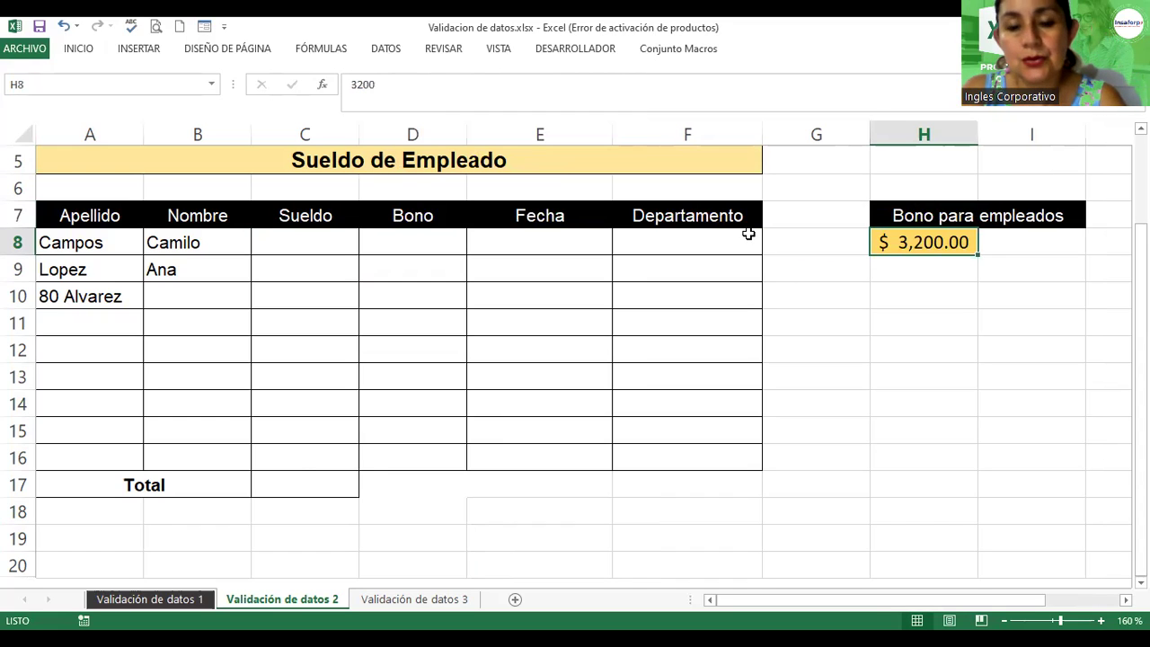
{"action": "left_click", "coordinate": [305, 484]}
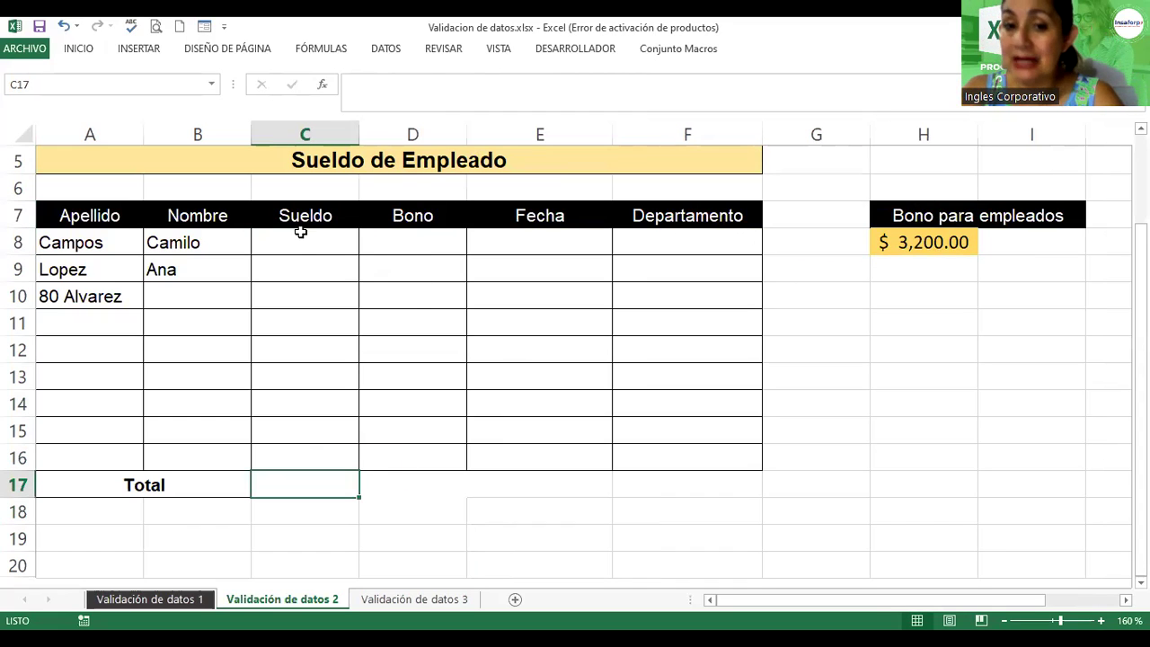
{"action": "left_click_drag", "start_coordinate": [300, 231], "coordinate": [320, 449]}
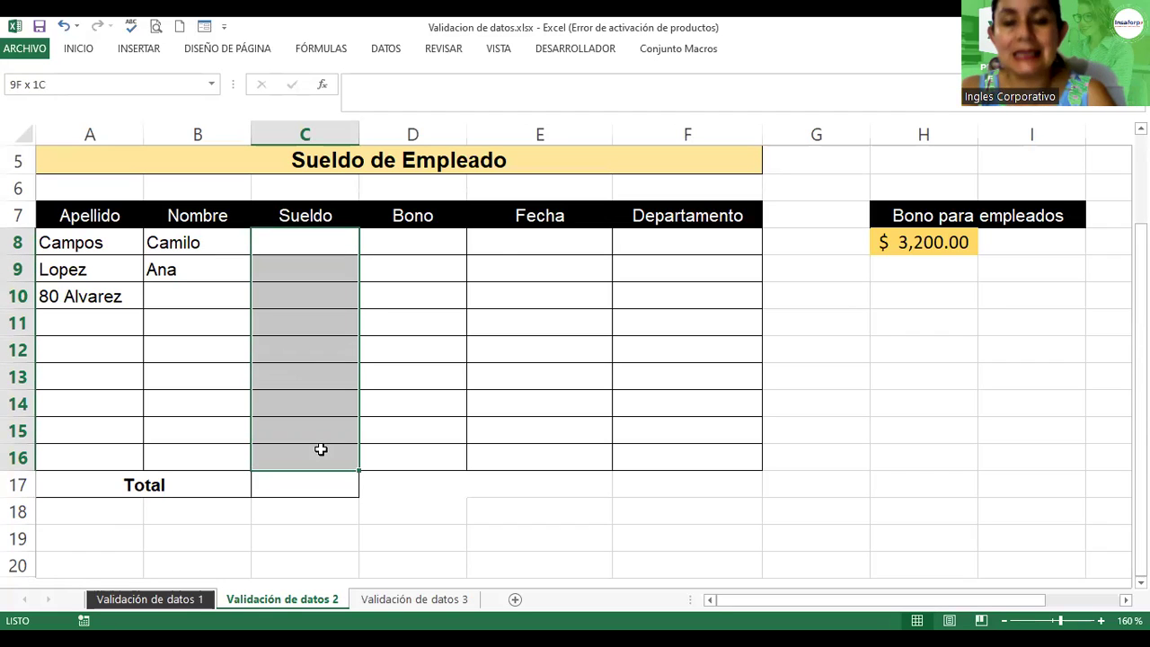
Step: Open Data Validation for C8:C16 and allow only whole numbers
{"action": "left_click", "coordinate": [385, 50]}
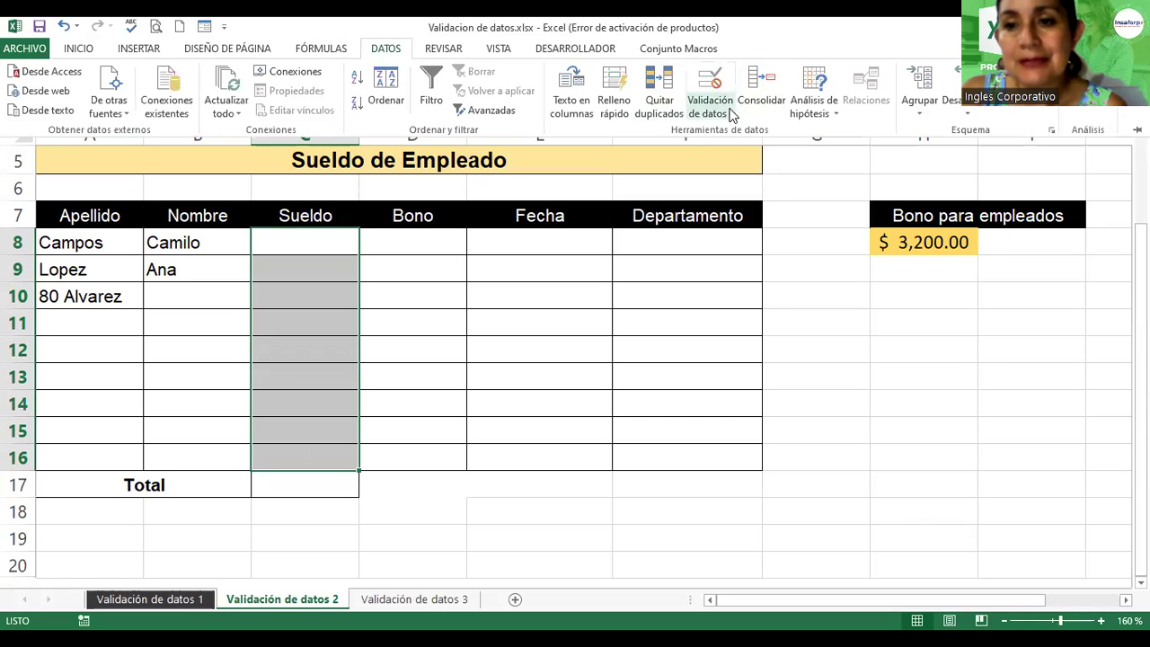
{"action": "left_click", "coordinate": [732, 115]}
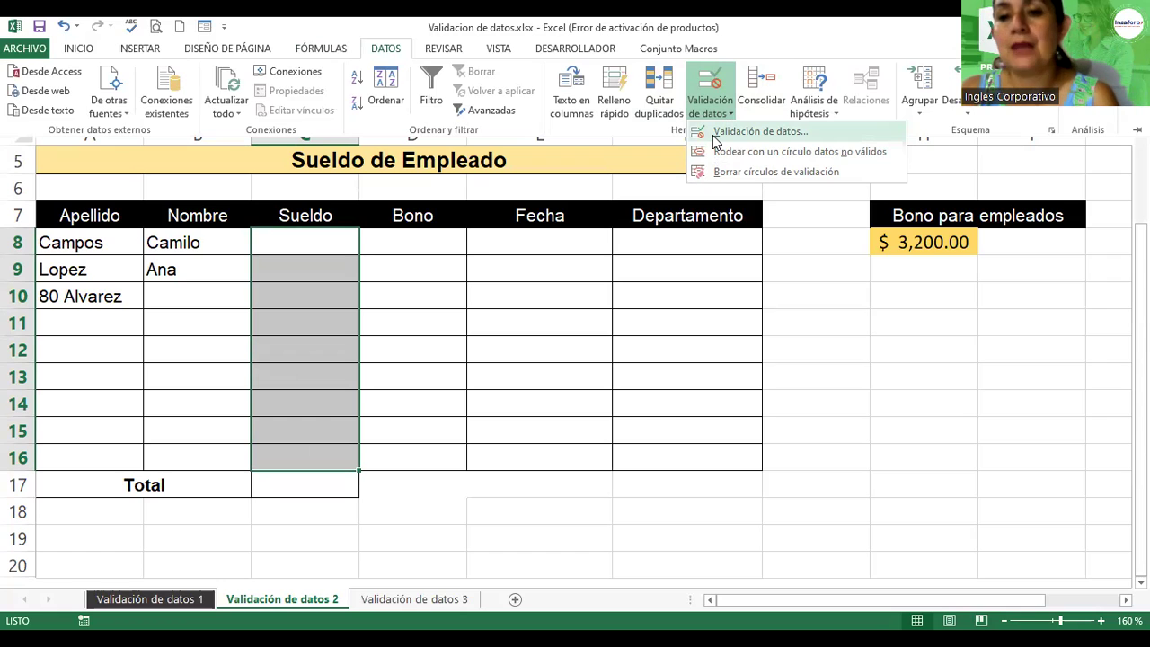
{"action": "left_click", "coordinate": [716, 135]}
{"action": "left_click", "coordinate": [631, 194]}
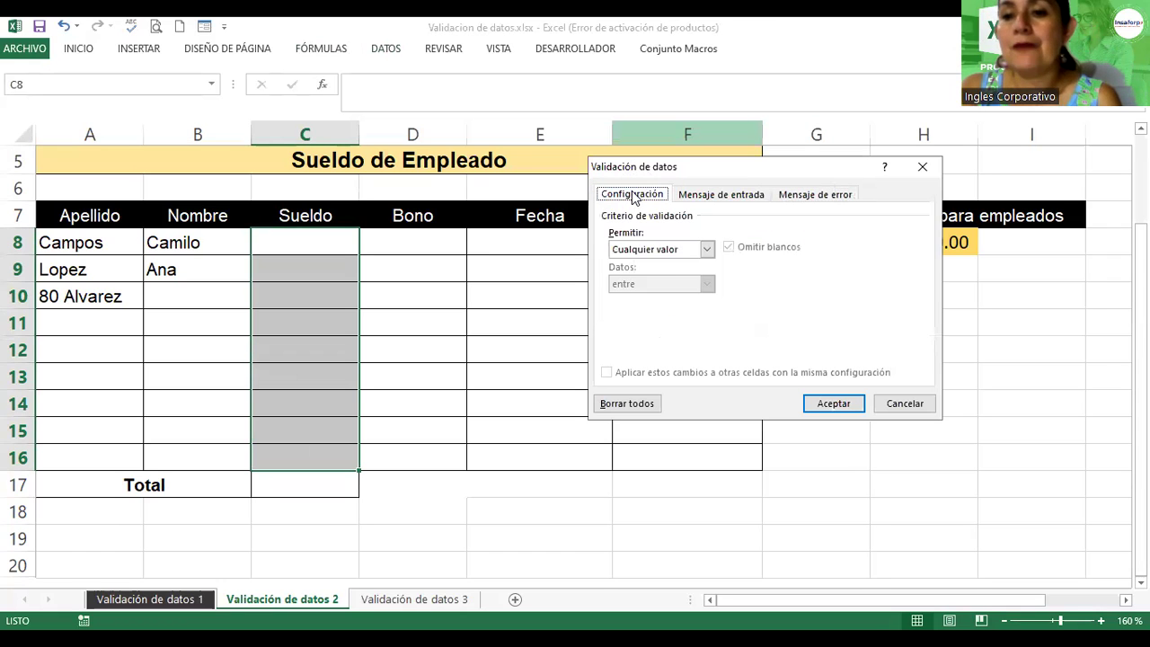
{"action": "left_click", "coordinate": [662, 249]}
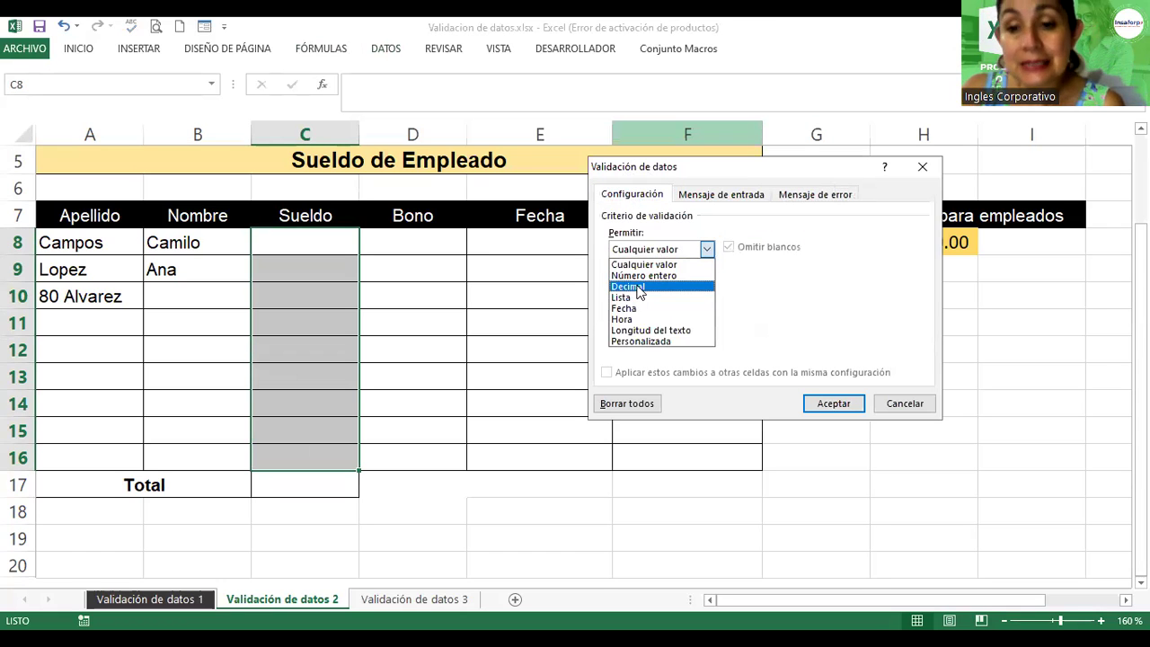
{"action": "left_click", "coordinate": [638, 287]}
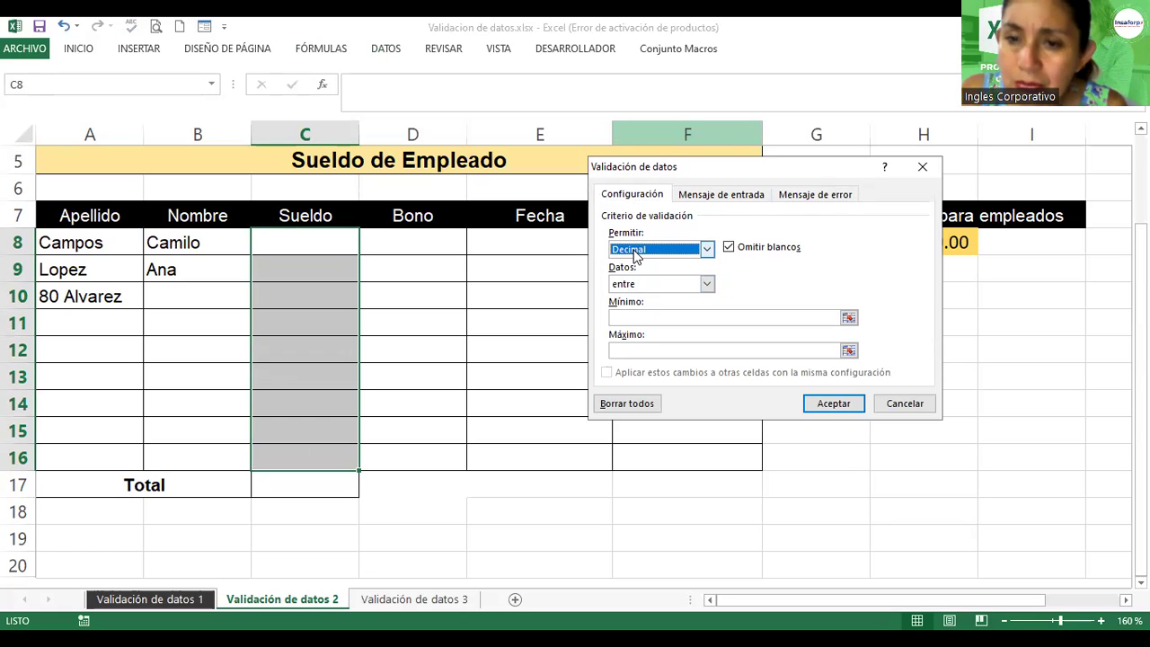
{"action": "left_click", "coordinate": [638, 251]}
{"action": "left_click", "coordinate": [627, 284]}
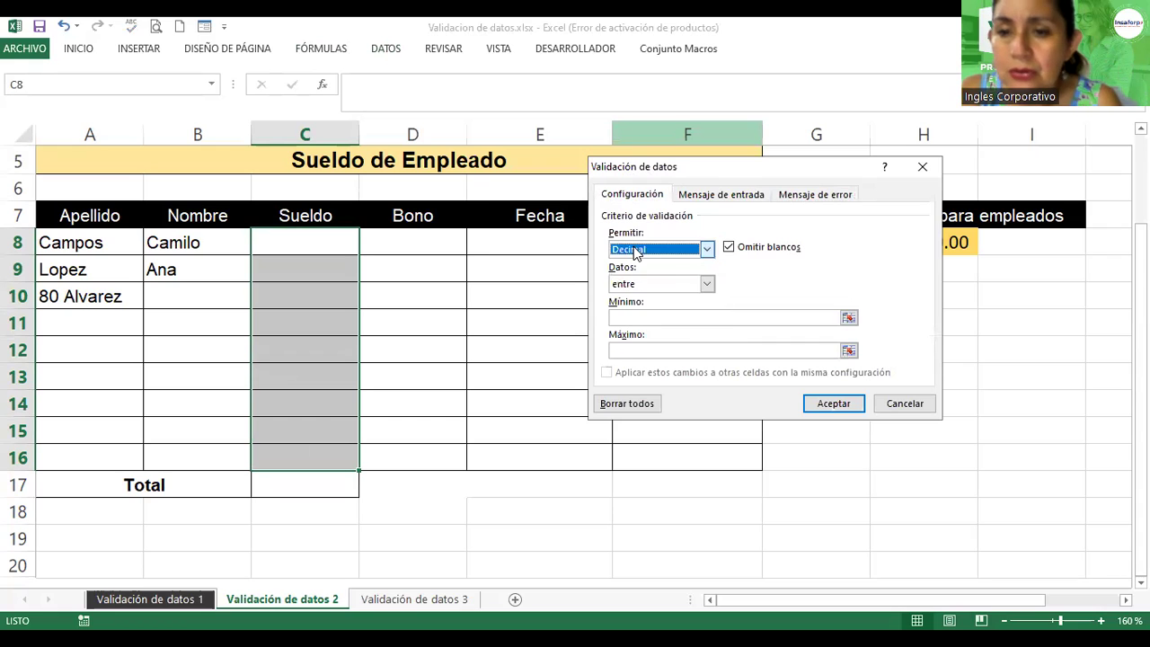
{"action": "left_click", "coordinate": [636, 251]}
{"action": "left_click", "coordinate": [634, 276]}
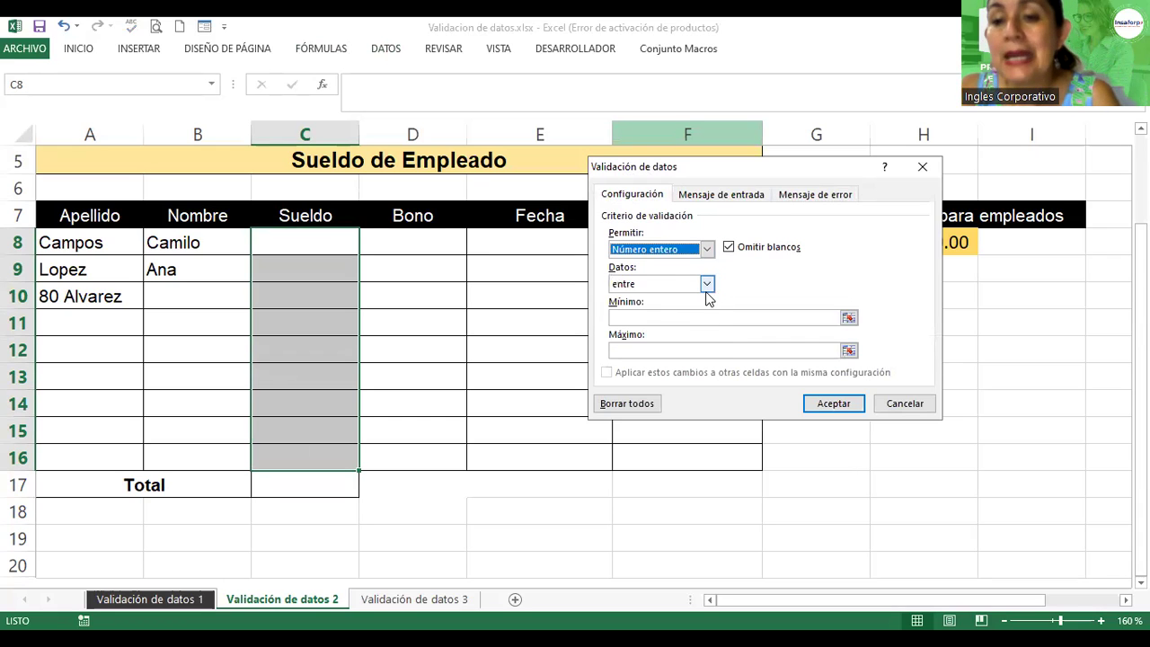
Step: Set the allowed range to minimum 500 and maximum 3000
{"action": "left_click", "coordinate": [657, 317]}
{"action": "type", "text": "5"}
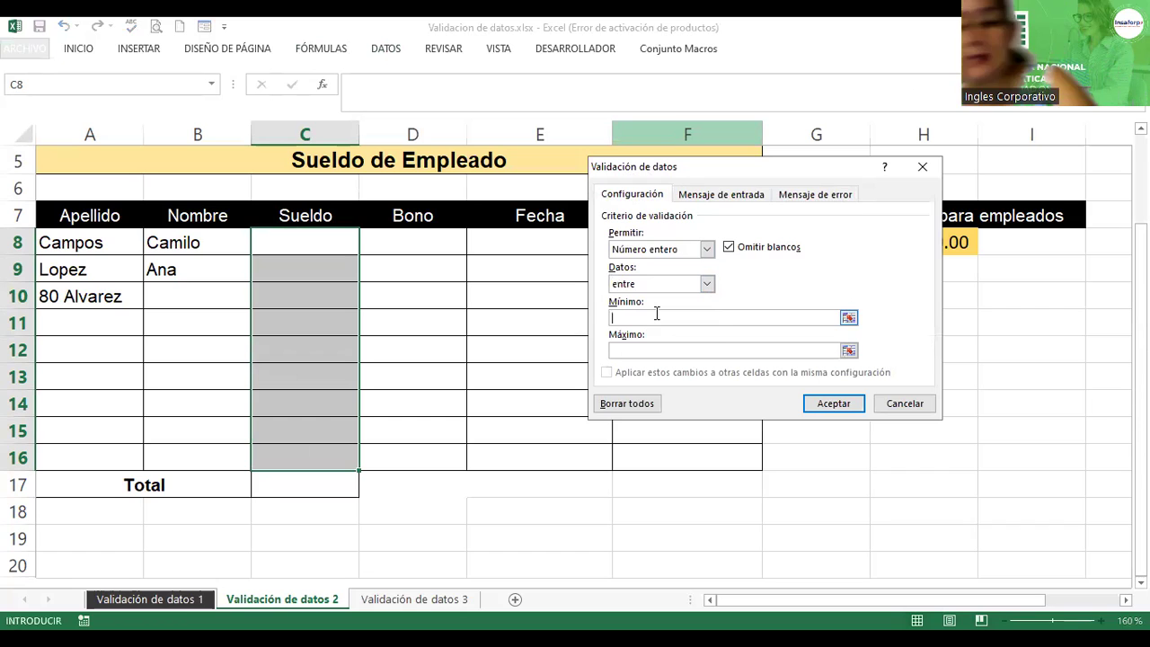
{"action": "type", "text": "00"}
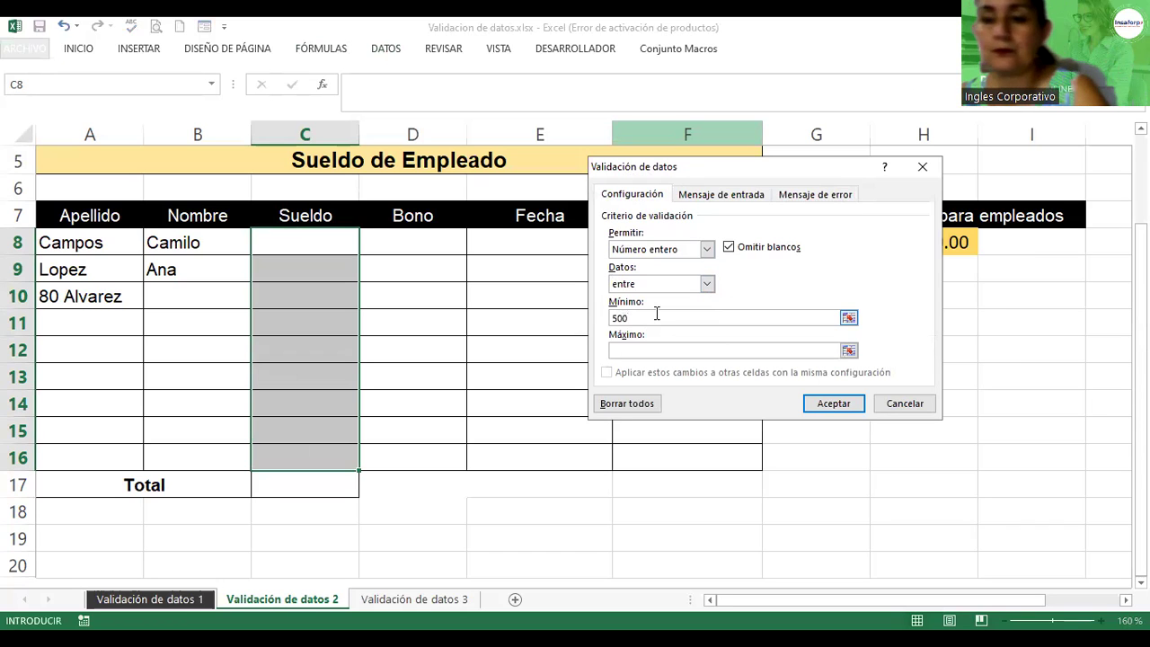
{"action": "left_click", "coordinate": [640, 350]}
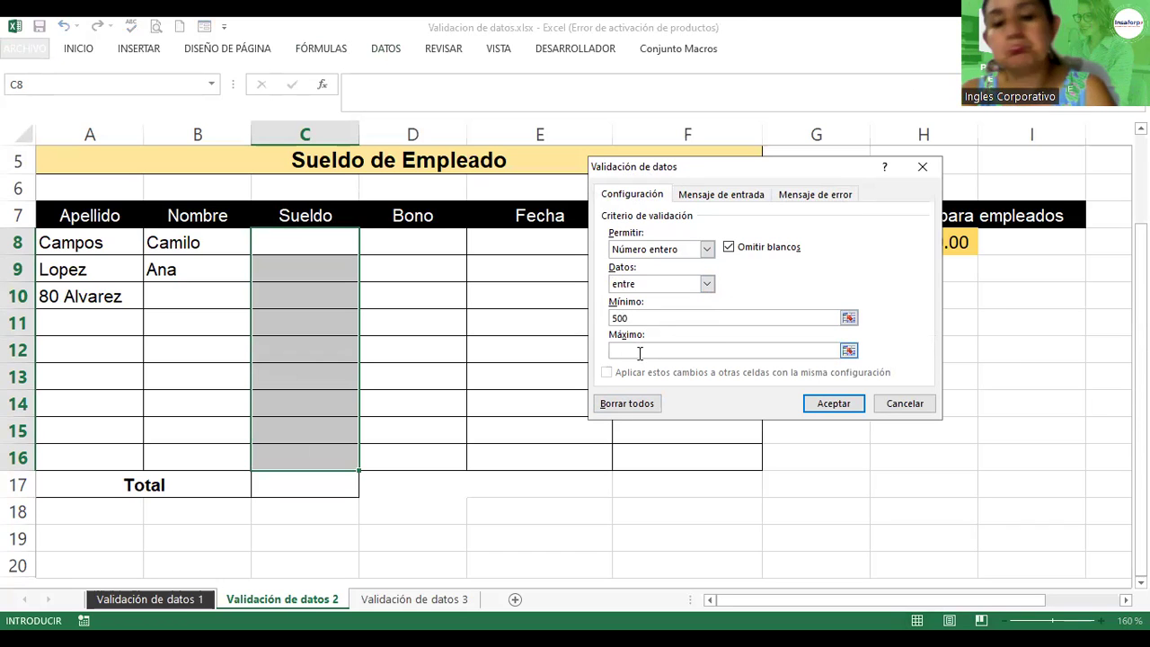
{"action": "type", "text": "3000"}
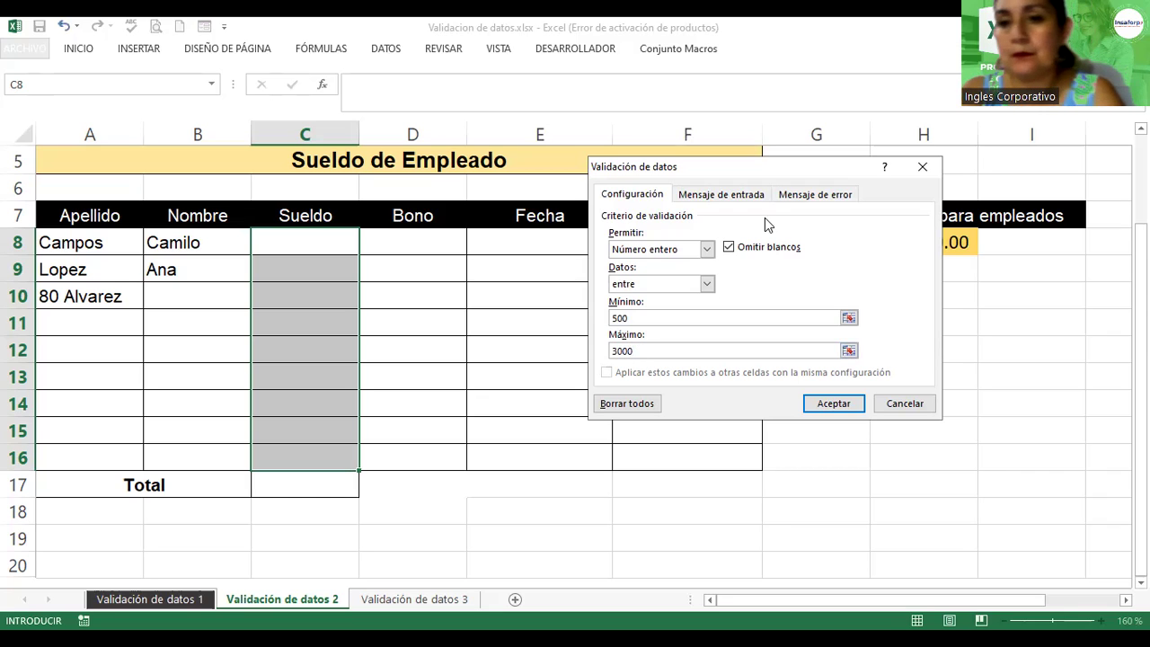
{"action": "left_click", "coordinate": [753, 196]}
Step: Add input message titled 'Sueldo': 'Ingrese los sueldos de sus colaboradores.'
{"action": "left_click", "coordinate": [672, 272]}
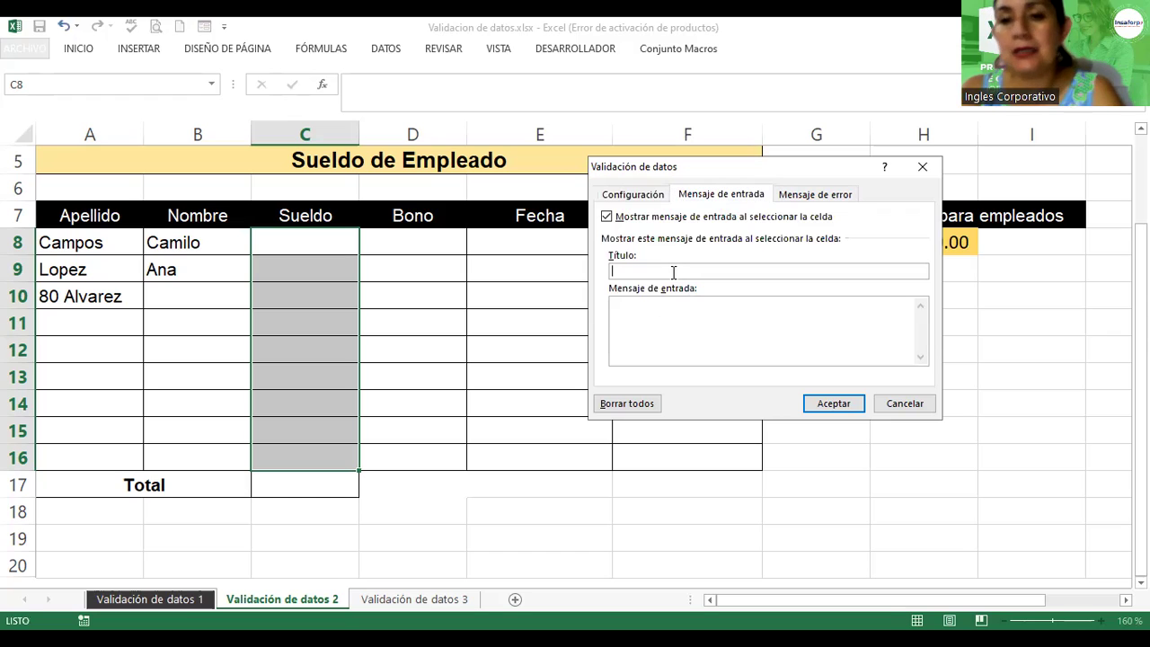
{"action": "type", "text": "Sueldo"}
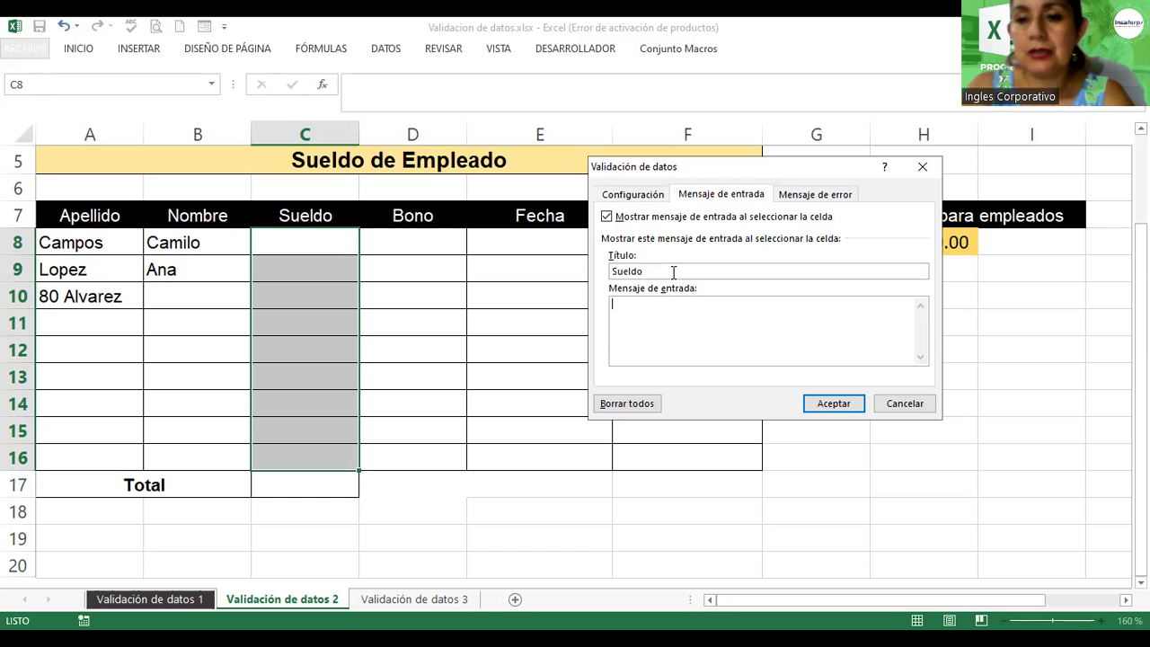
{"action": "type", "text": "Ingrese los sueldos de susu"}
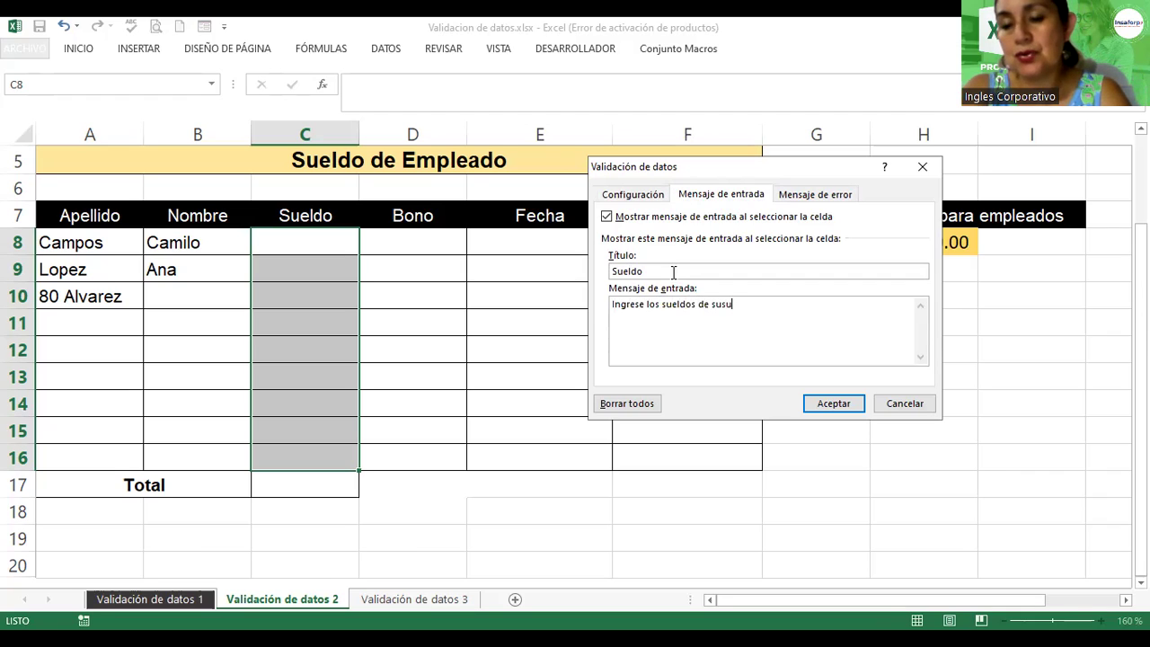
{"action": "type", "text": "colabora"}
{"action": "key", "text": "BackSpace"}
{"action": "key", "text": "BackSpace"}
{"action": "key", "text": "BackSpace"}
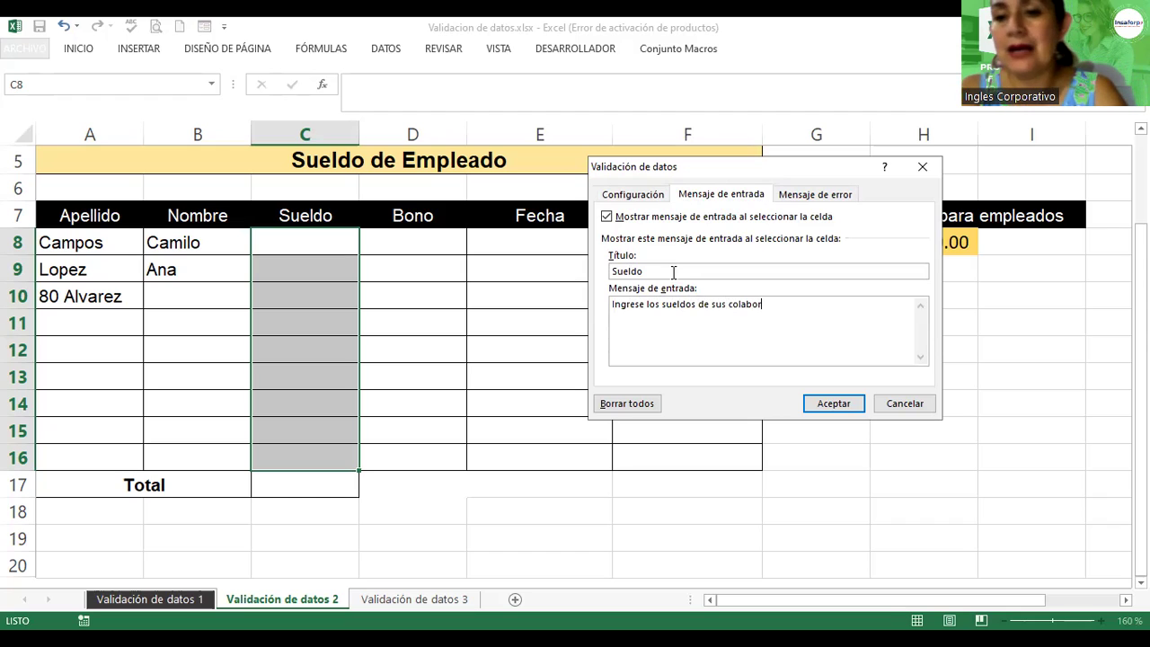
{"action": "type", "text": "adores."}
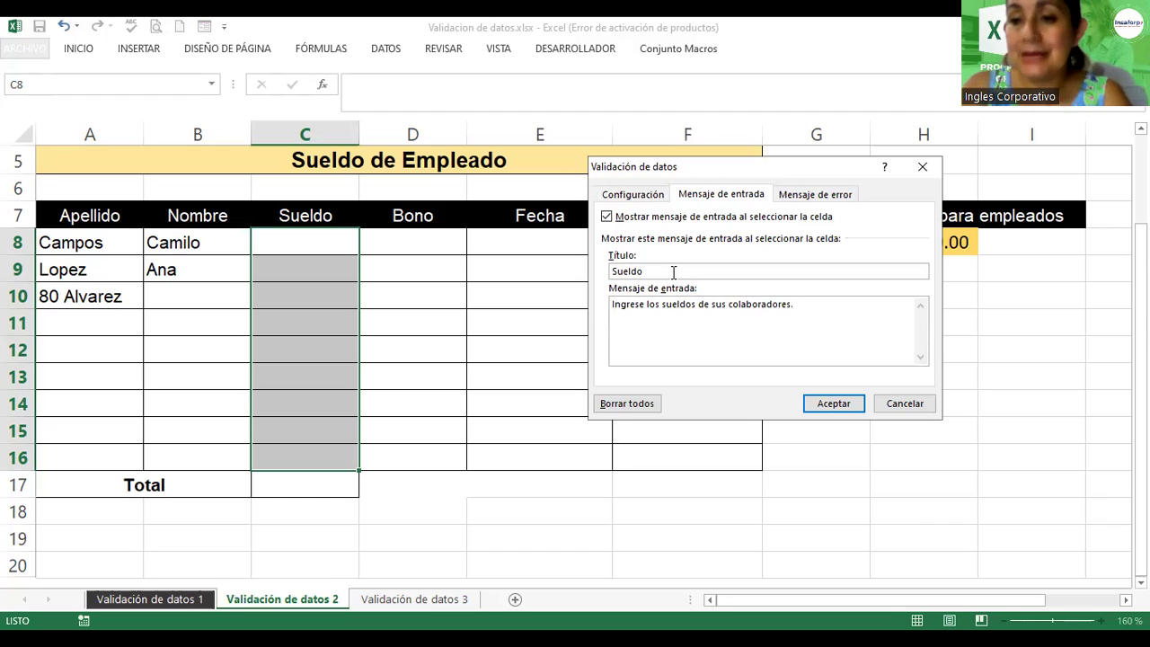
Step: Set the error alert title 'Error de dato' with message 'Valor inválido'
{"action": "left_click", "coordinate": [814, 198]}
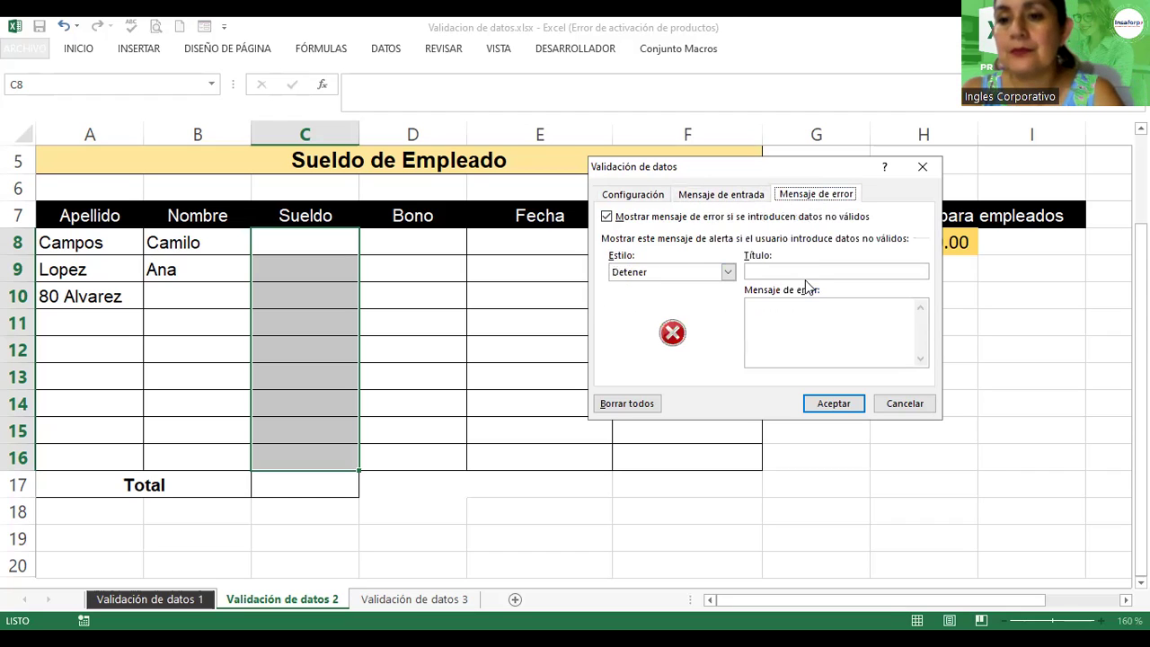
{"action": "left_click", "coordinate": [768, 267]}
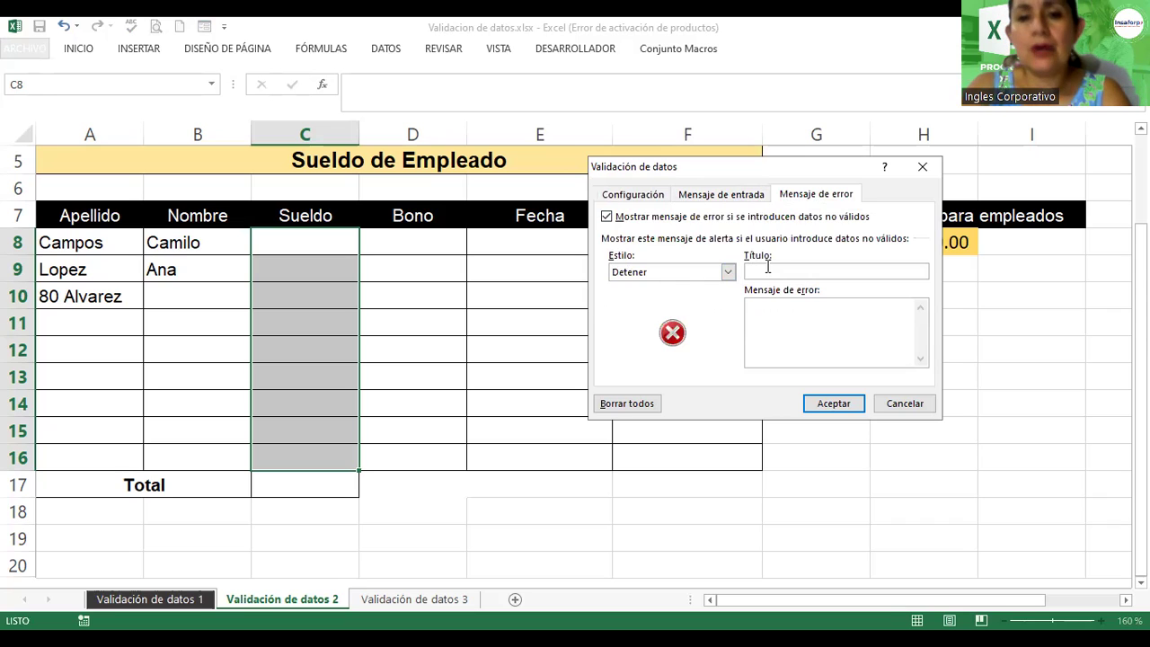
{"action": "type", "text": "Error de dato"}
{"action": "key", "text": "Tab"}
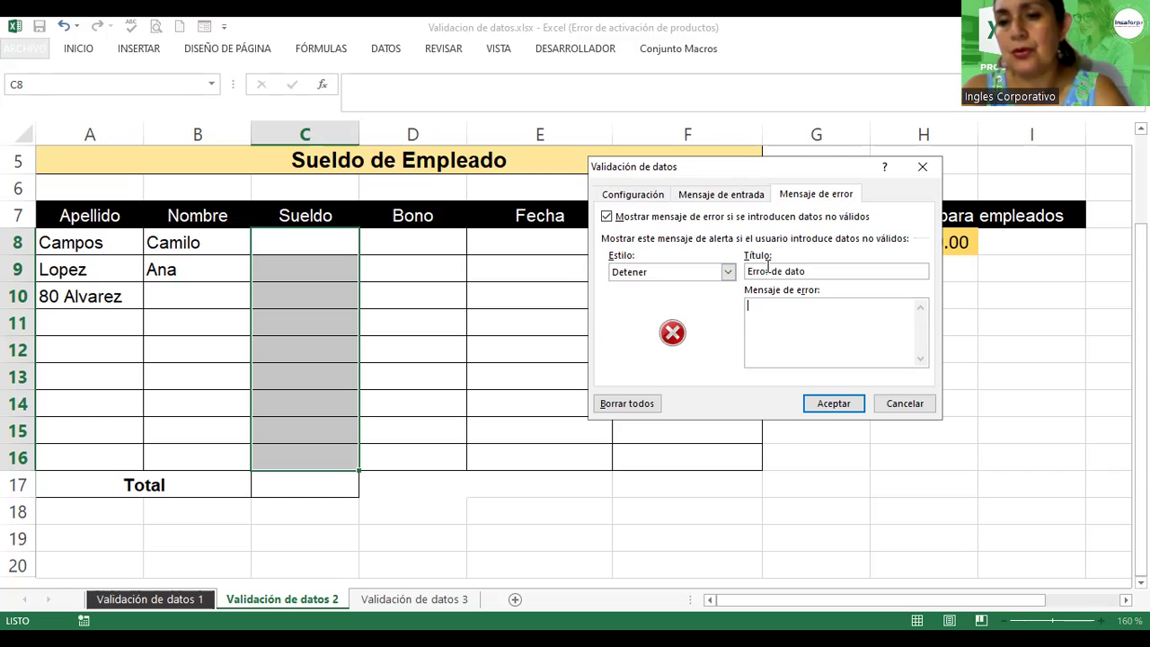
{"action": "type", "text": "Valor inválido"}
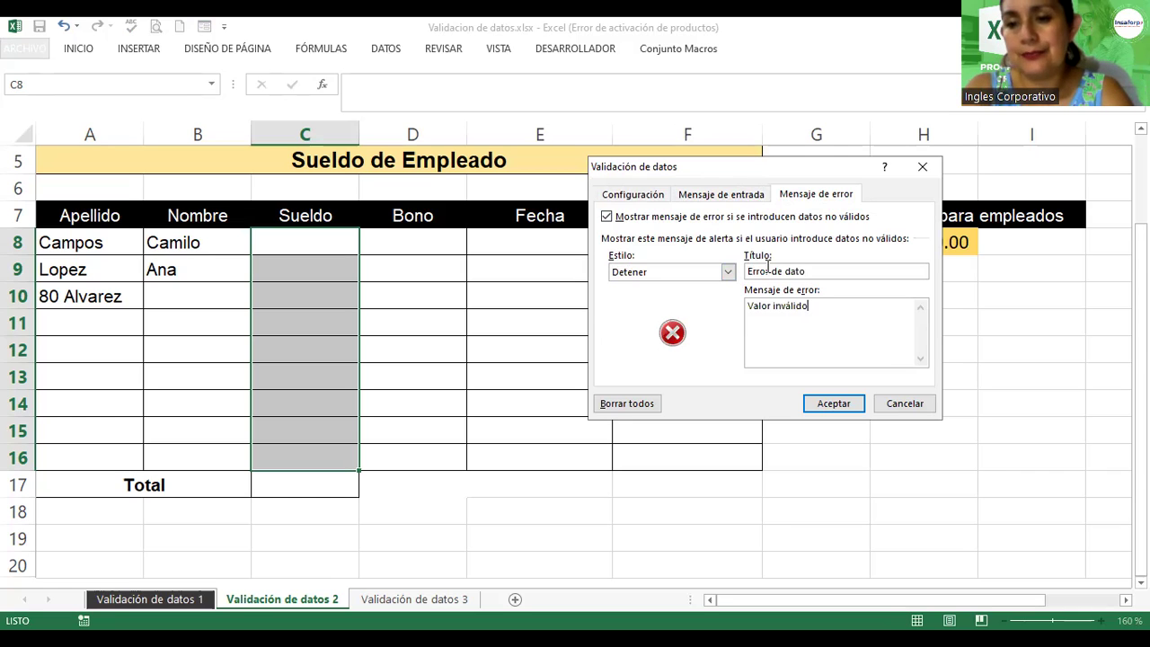
Step: Review all three validation tabs and apply the rule to the salary cells
{"action": "left_click", "coordinate": [620, 195]}
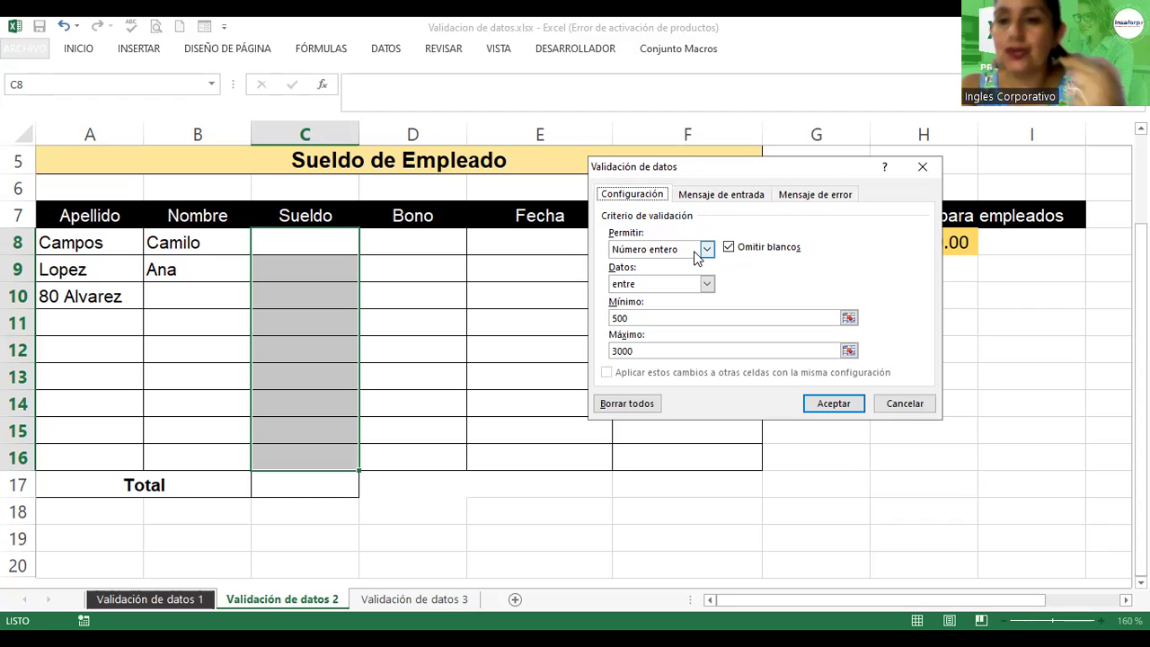
{"action": "left_click", "coordinate": [714, 195]}
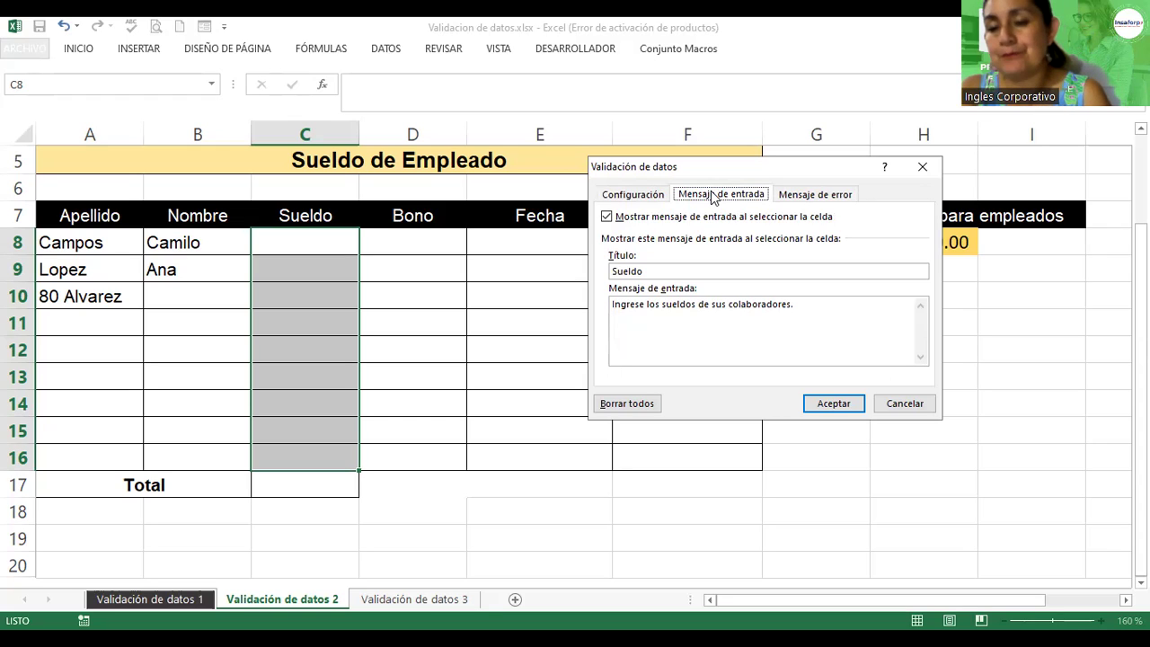
{"action": "left_click", "coordinate": [837, 196]}
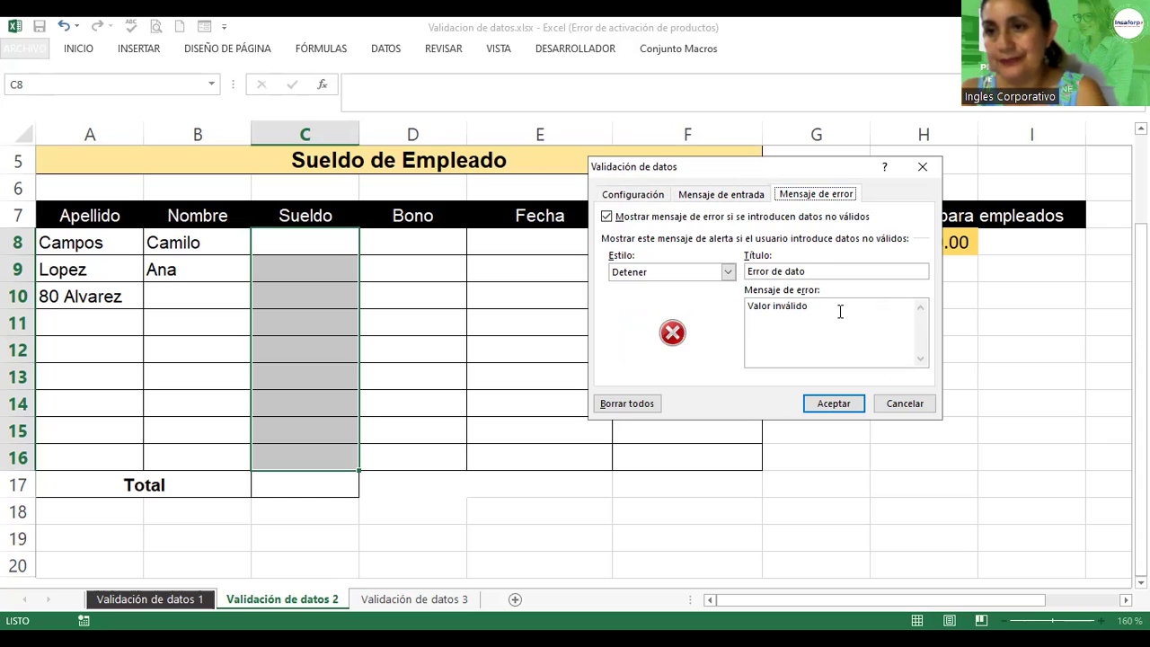
{"action": "left_click", "coordinate": [834, 403]}
Step: Enter salaries 650 in C8 and 800 in C9
{"action": "left_click", "coordinate": [284, 242]}
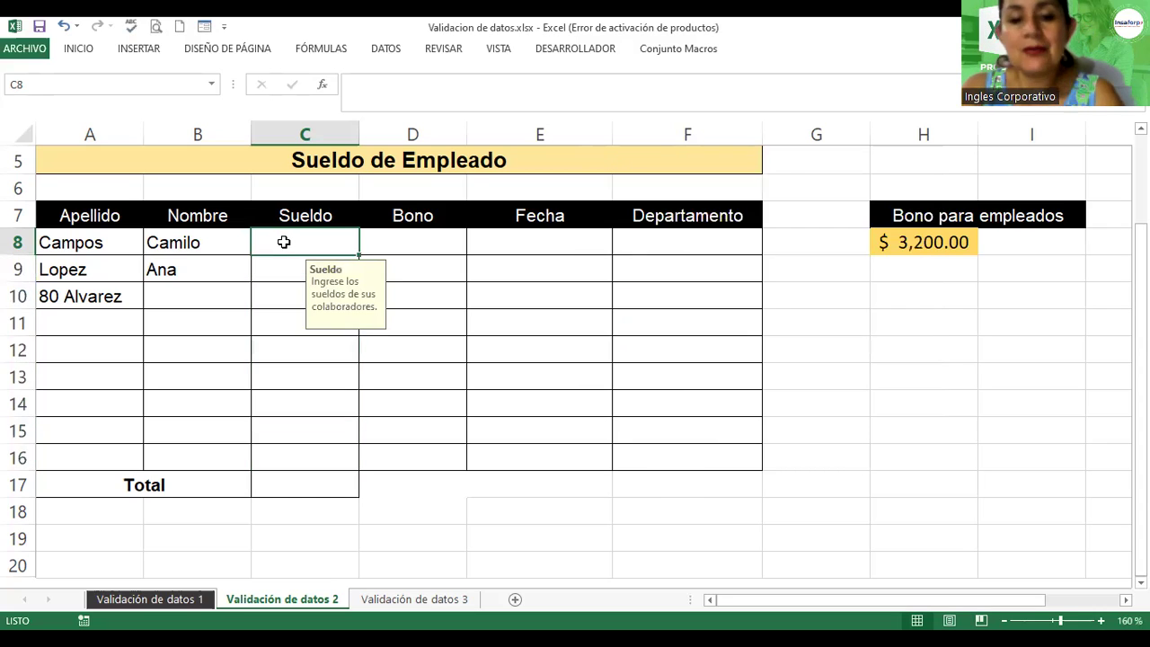
{"action": "type", "text": "4000"}
{"action": "key", "text": "BackSpace"}
{"action": "left_click", "coordinate": [286, 242]}
{"action": "double_click", "coordinate": [286, 242]}
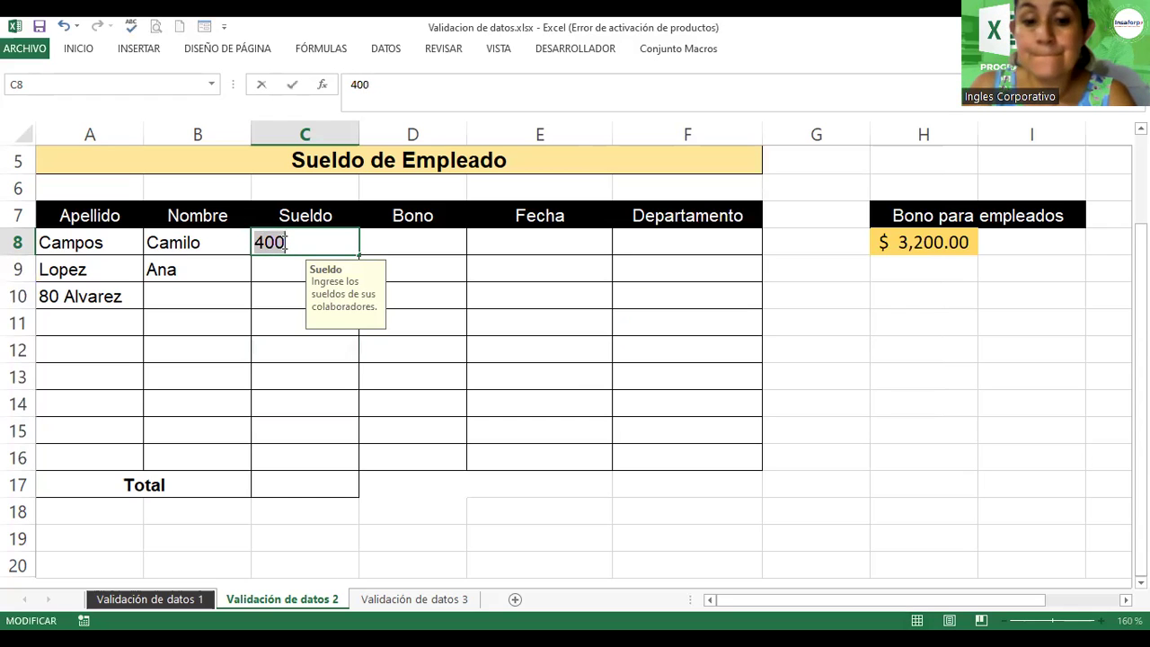
{"action": "type", "text": "650"}
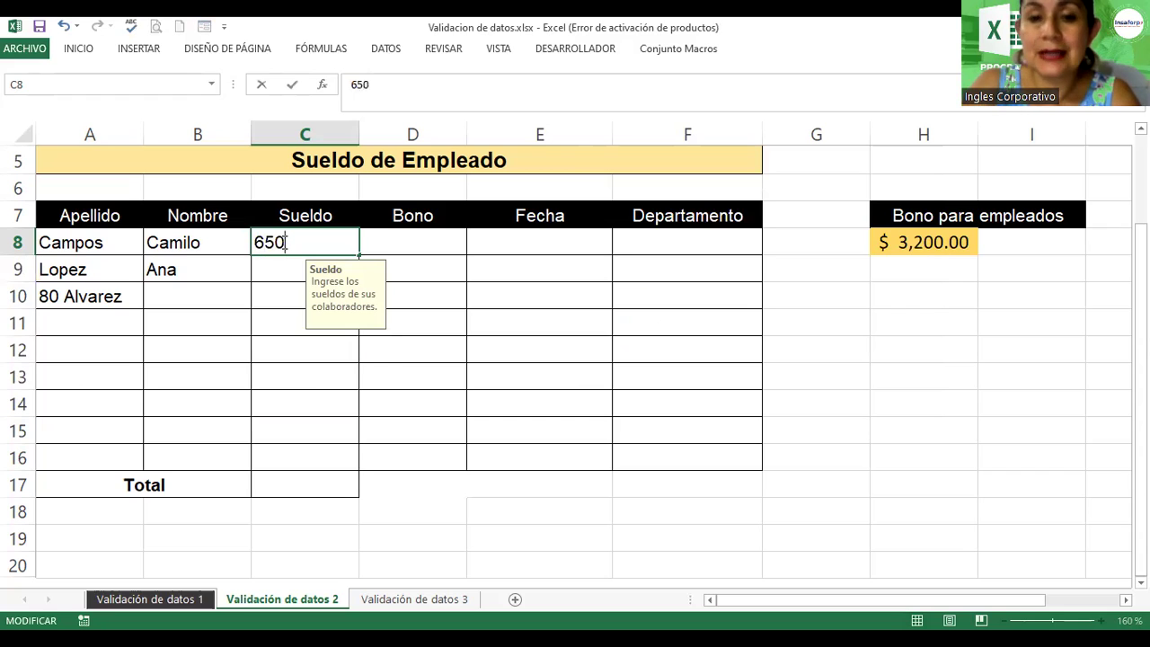
{"action": "key", "text": "Return"}
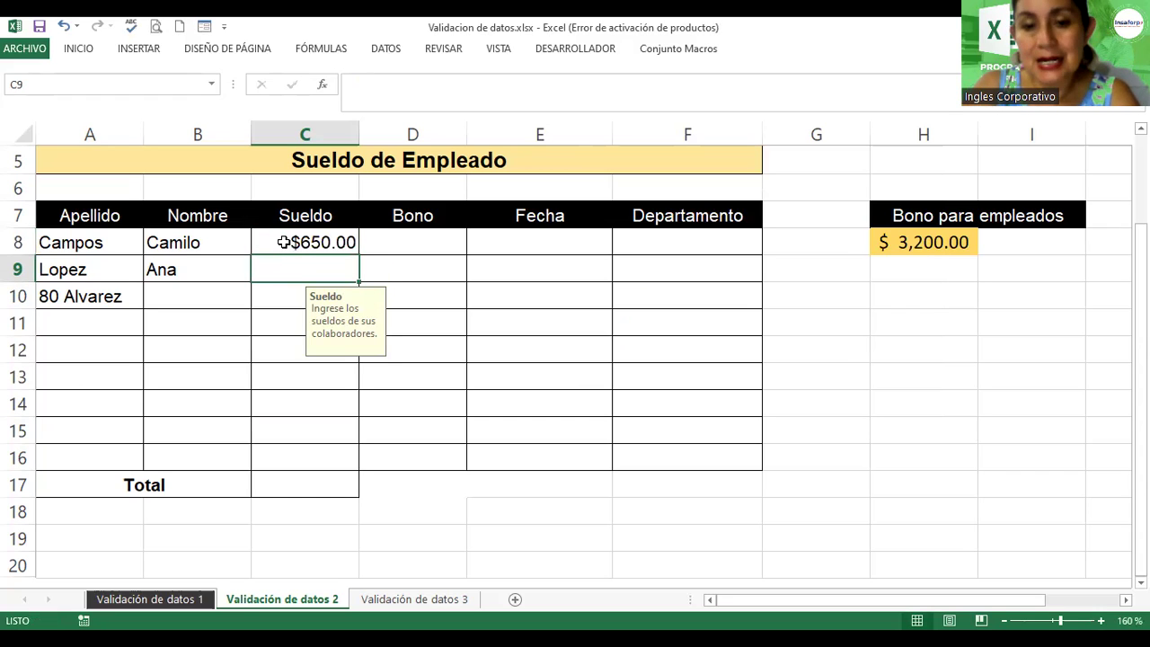
{"action": "type", "text": "8000"}
{"action": "key", "text": "BackSpace"}
{"action": "key", "text": "Return"}
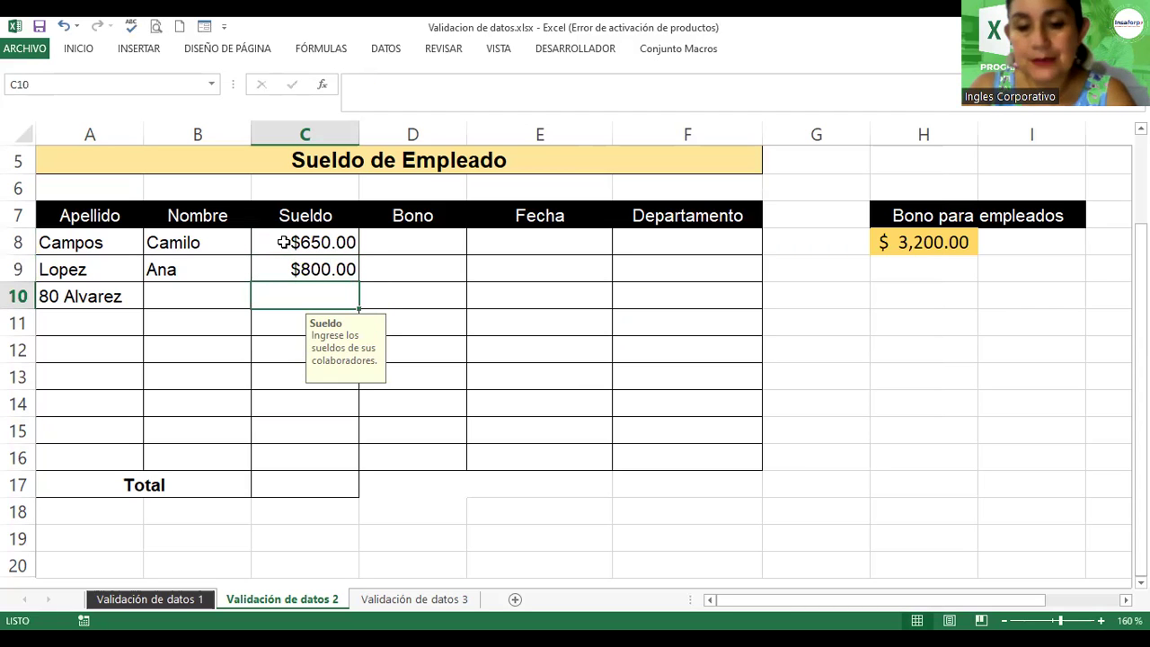
Step: Test 70000 in C10 and cancel the rejected entry
{"action": "type", "text": "70000"}
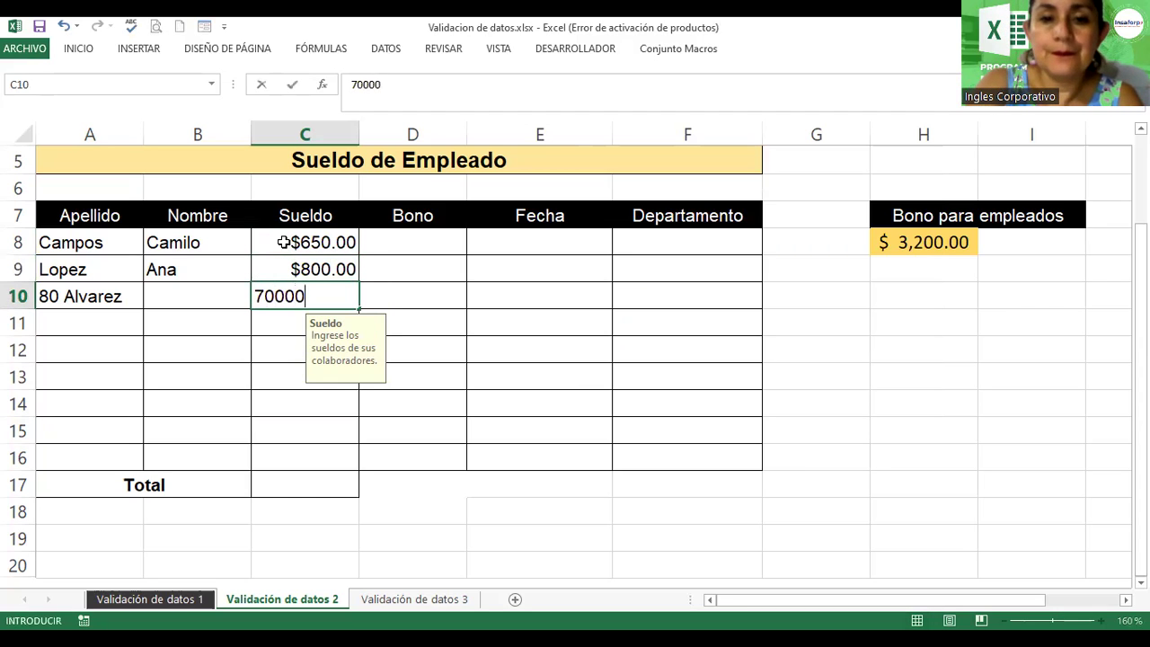
{"action": "key", "text": "Return"}
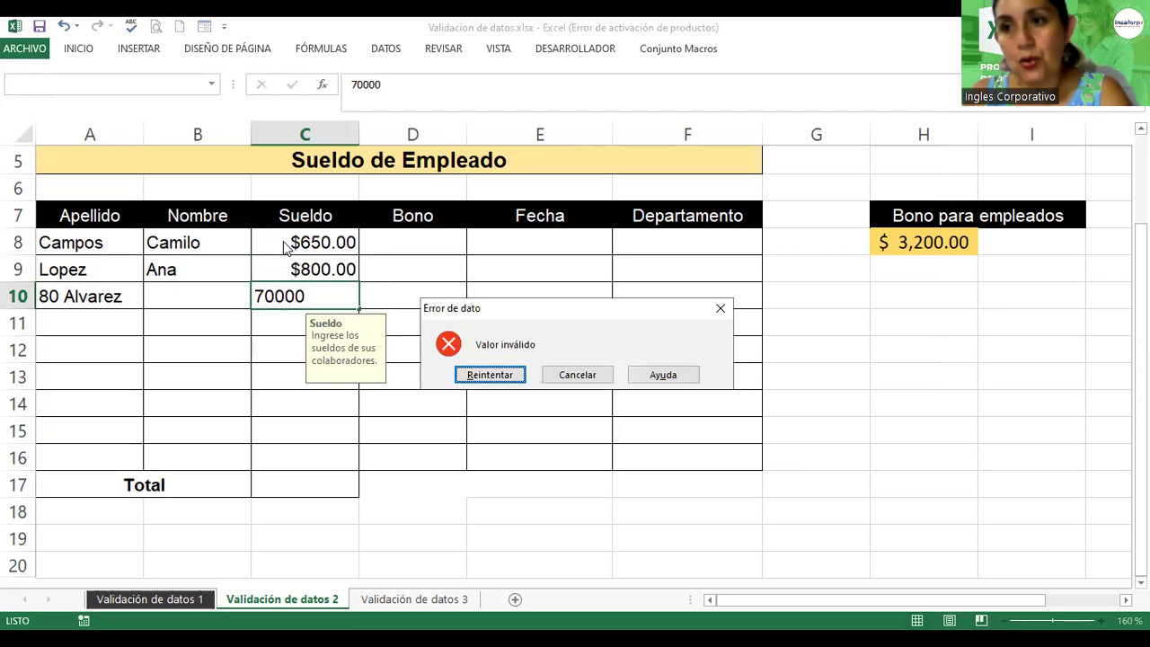
{"action": "key", "text": "Tab"}
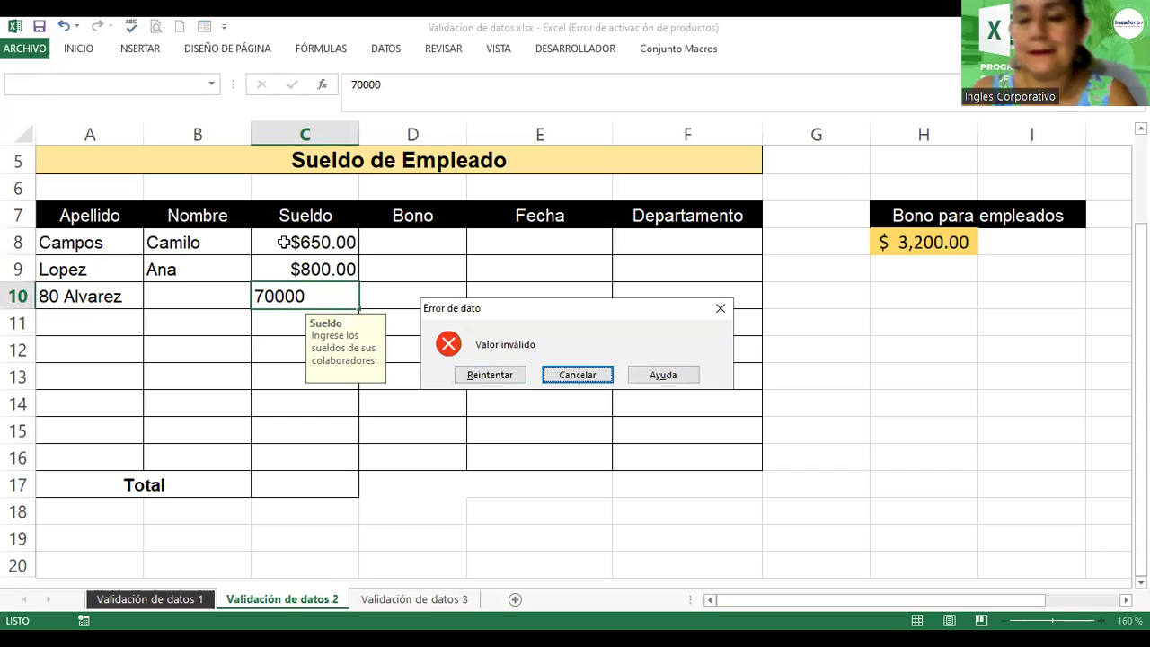
{"action": "key", "text": "Return"}
{"action": "left_click", "coordinate": [407, 250]}
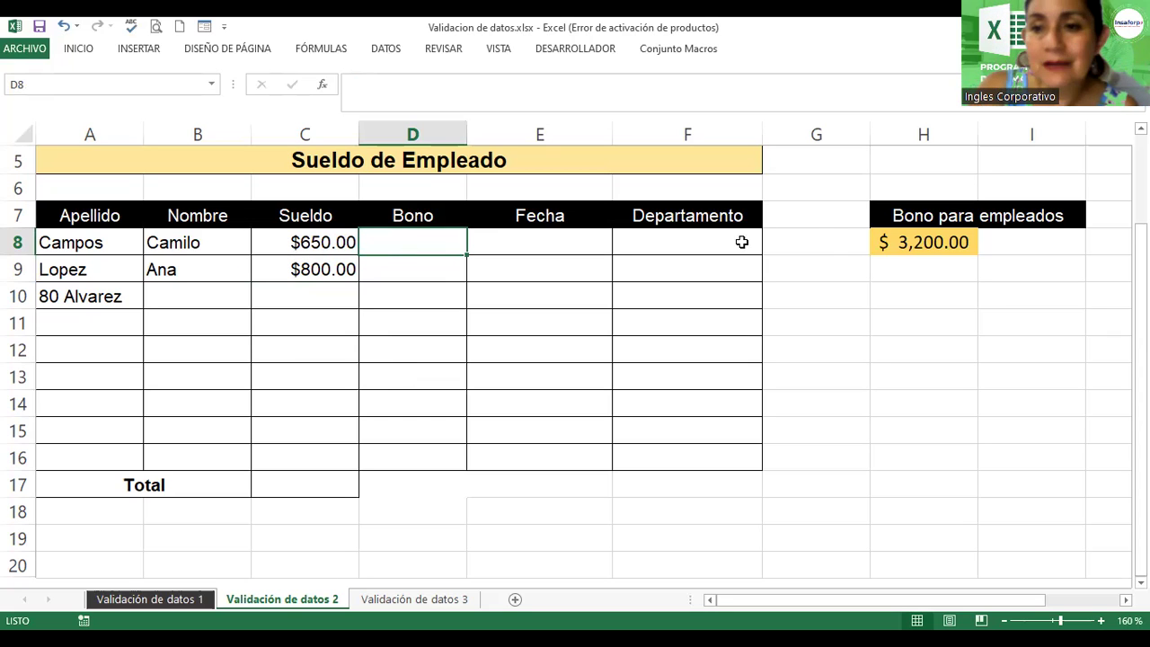
Step: Type 1 in G8 and fill the series 1 to 9 down to G16
{"action": "left_click", "coordinate": [828, 246]}
{"action": "type", "text": "1"}
{"action": "key", "text": "Return"}
{"action": "left_click", "coordinate": [828, 243]}
{"action": "left_click_drag", "start_coordinate": [870, 256], "coordinate": [844, 451]}
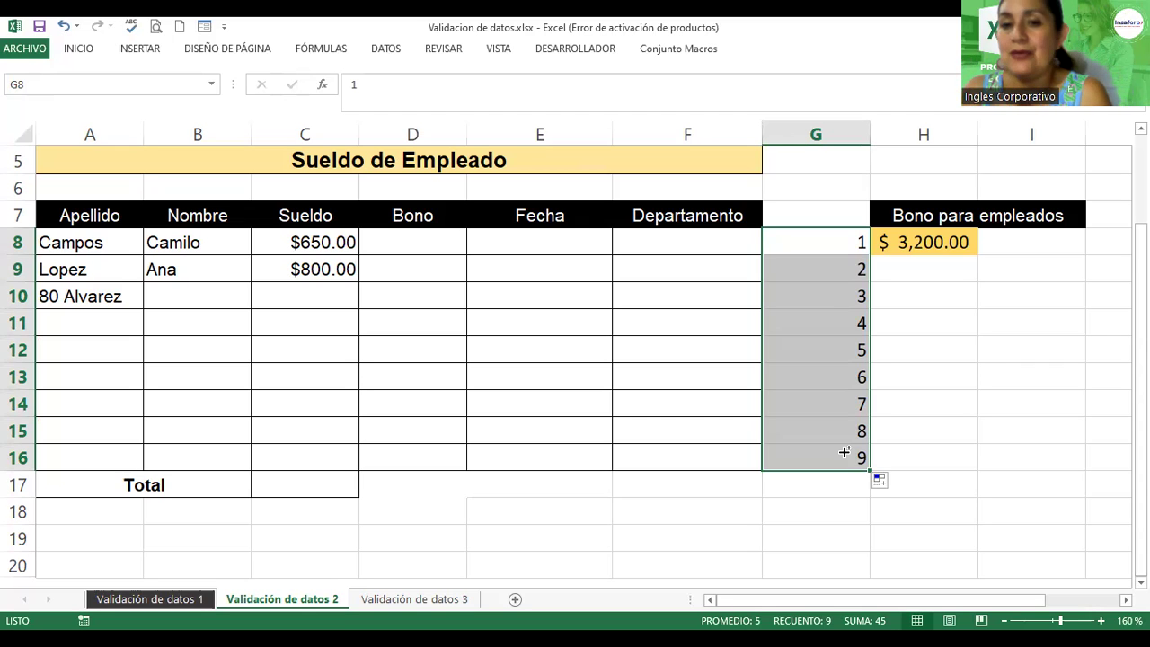
Step: Select the Bono cells D8:D16 and move to D17 for the total
{"action": "left_click", "coordinate": [392, 243]}
{"action": "left_click_drag", "start_coordinate": [395, 240], "coordinate": [424, 434]}
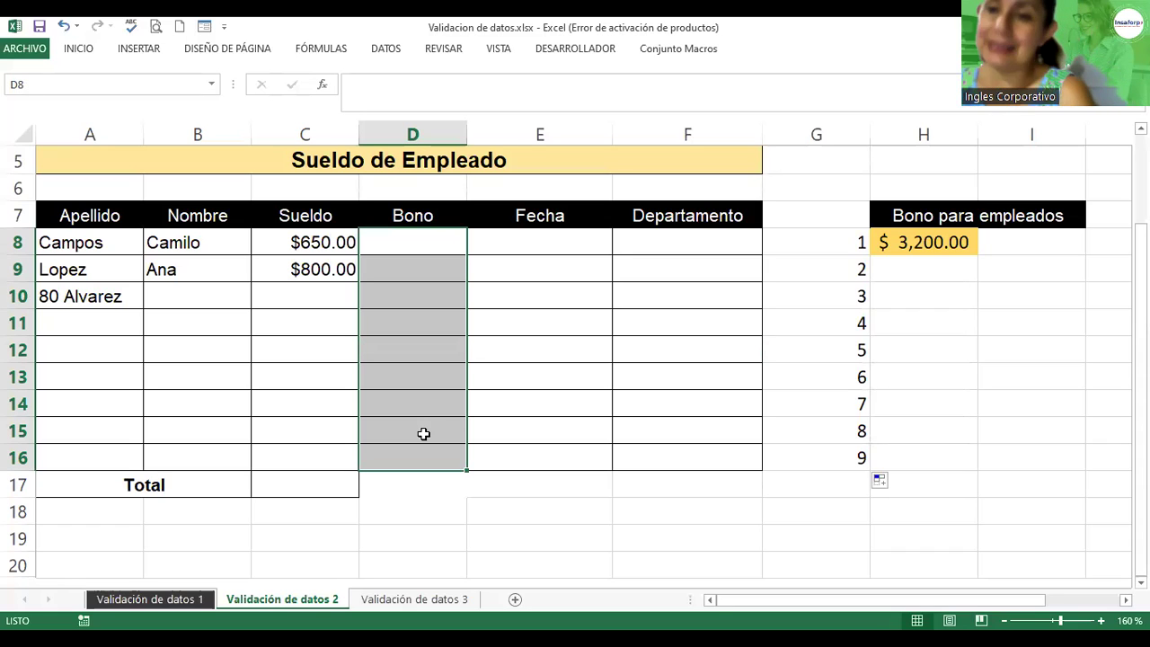
{"action": "key", "text": "Return"}
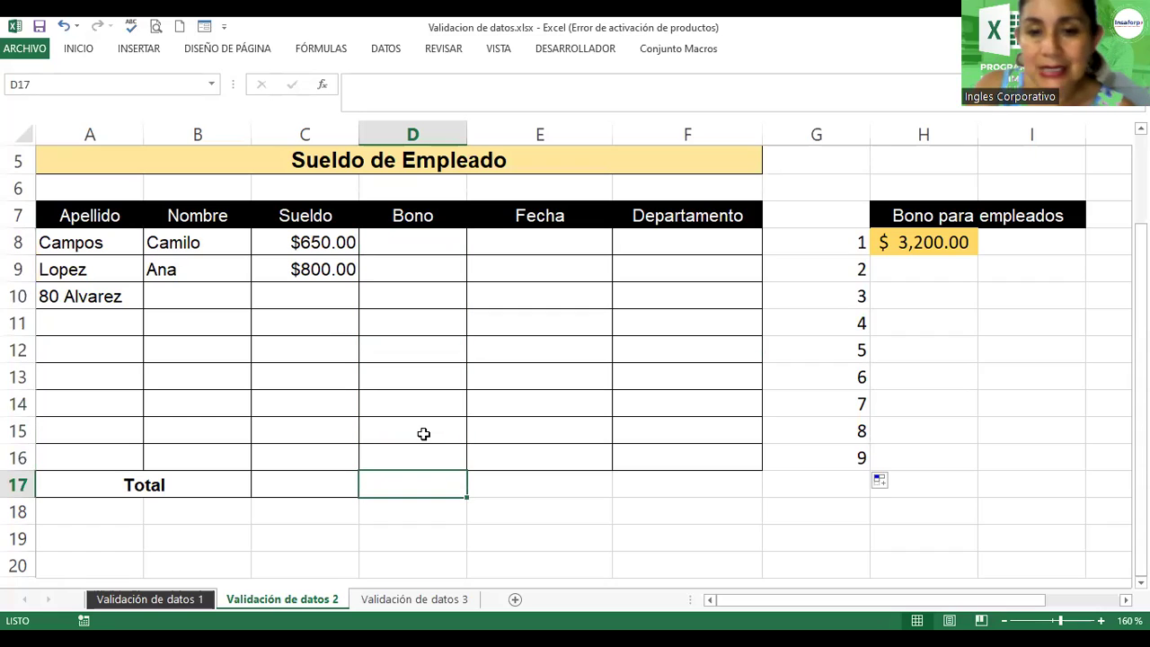
Step: Enter =SUMA(D8:D16) in D17 to total the Bono column
{"action": "type", "text": "=suma("}
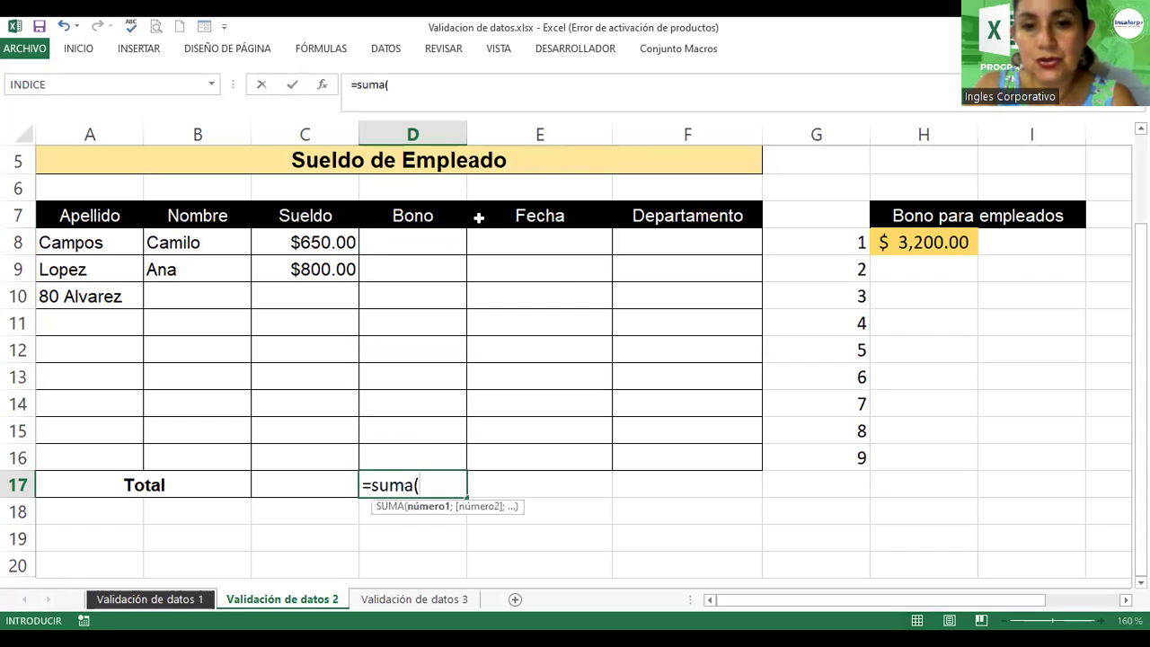
{"action": "left_click", "coordinate": [451, 243]}
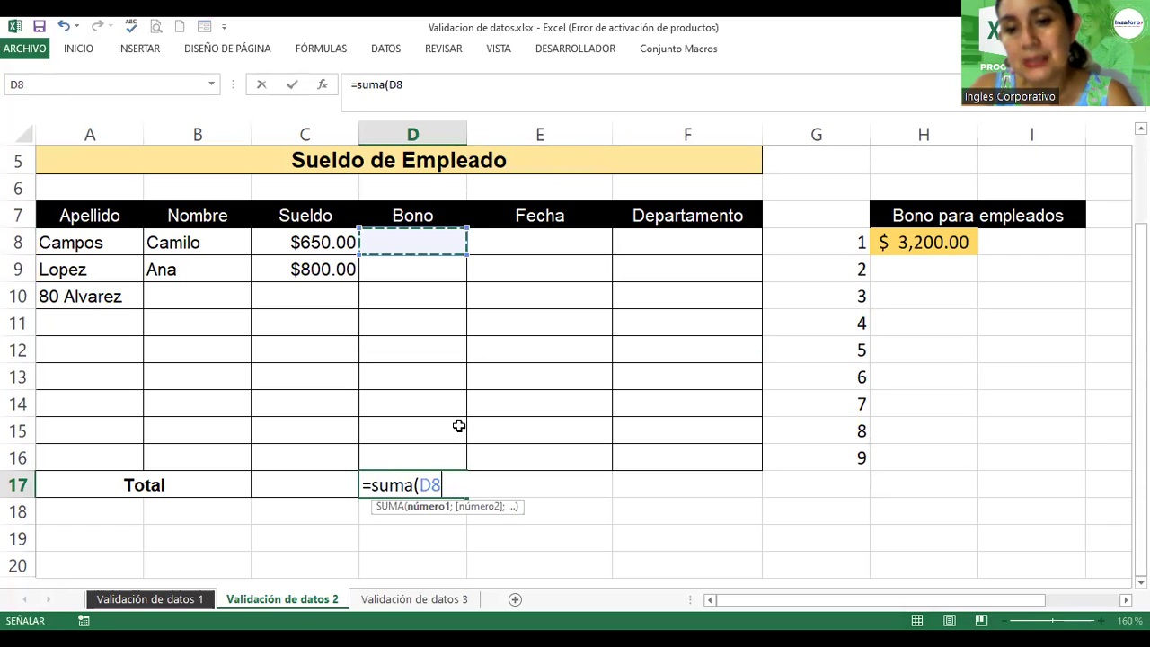
{"action": "key", "text": "shift+Down"}
{"action": "key", "text": "shift+Down"}
{"action": "key", "text": "shift+Down"}
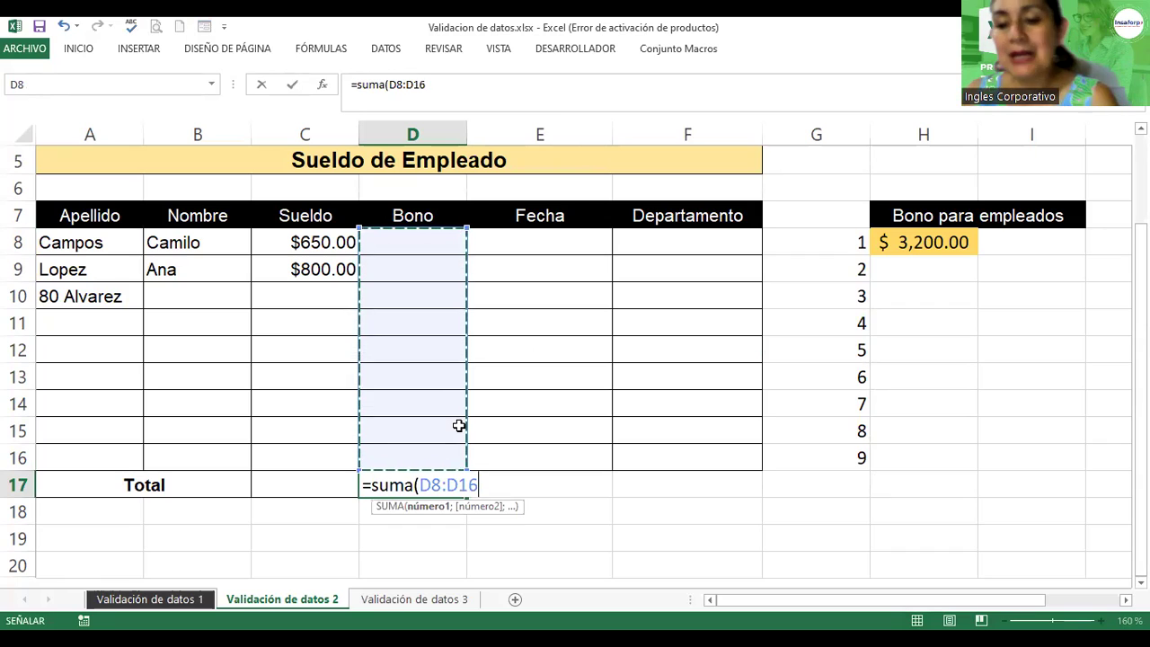
{"action": "key", "text": "Return"}
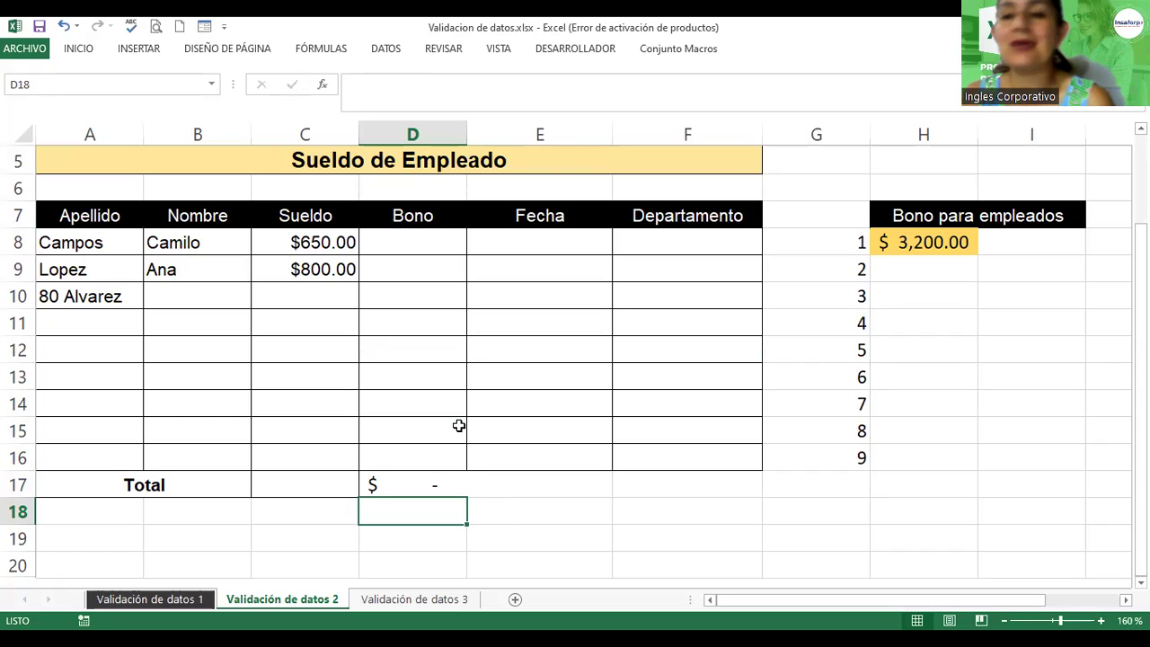
Step: Select D8:D16 and open Data Validation for the Bono cells
{"action": "left_click_drag", "start_coordinate": [398, 243], "coordinate": [396, 433]}
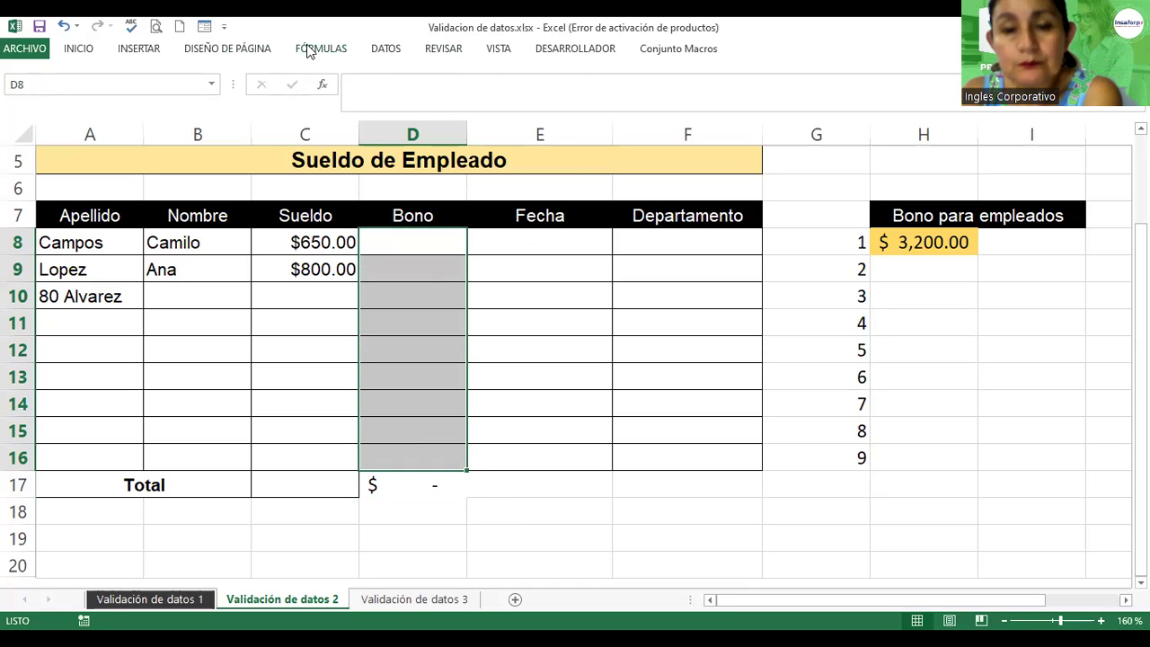
{"action": "left_click", "coordinate": [370, 56]}
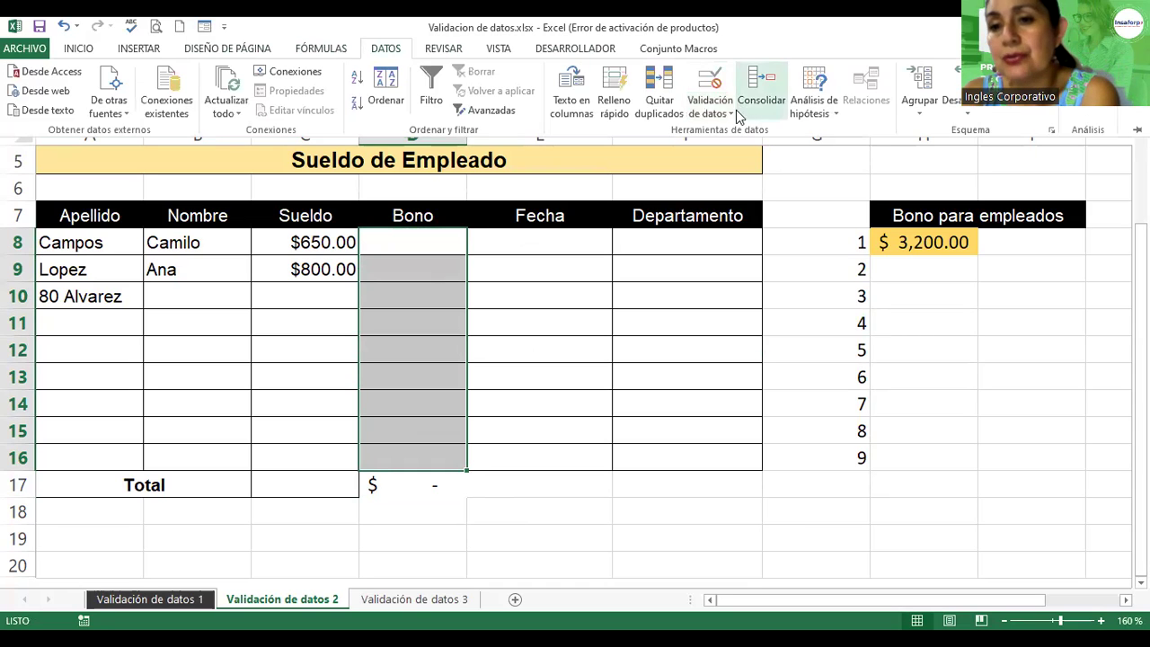
{"action": "left_click", "coordinate": [711, 109]}
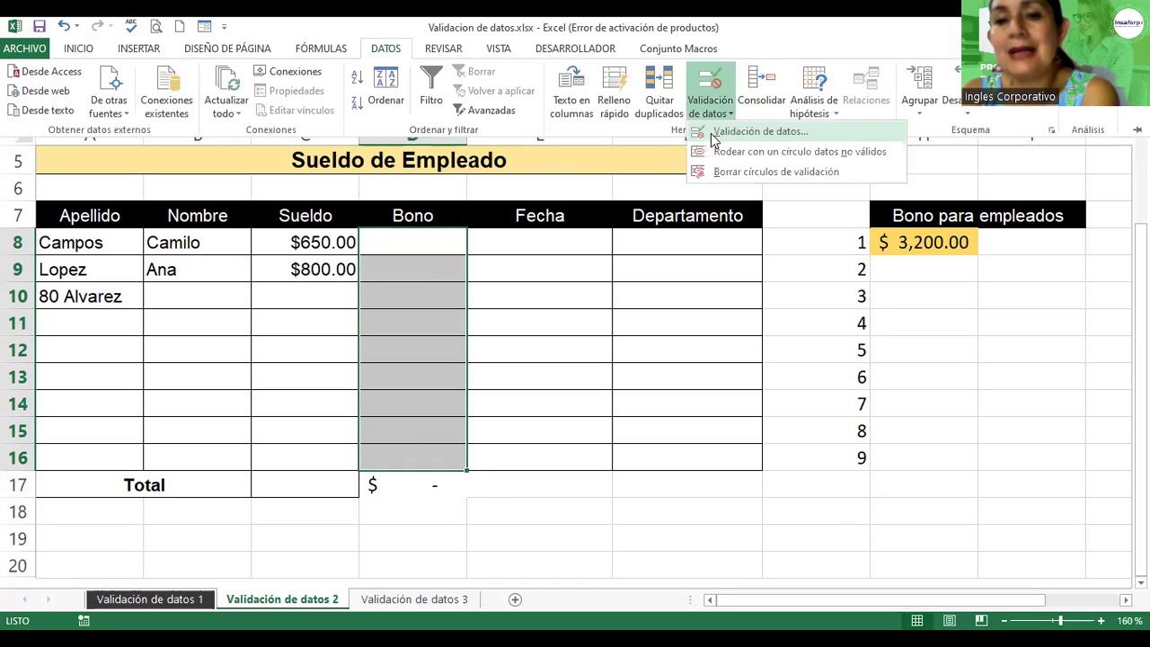
{"action": "left_click", "coordinate": [714, 133]}
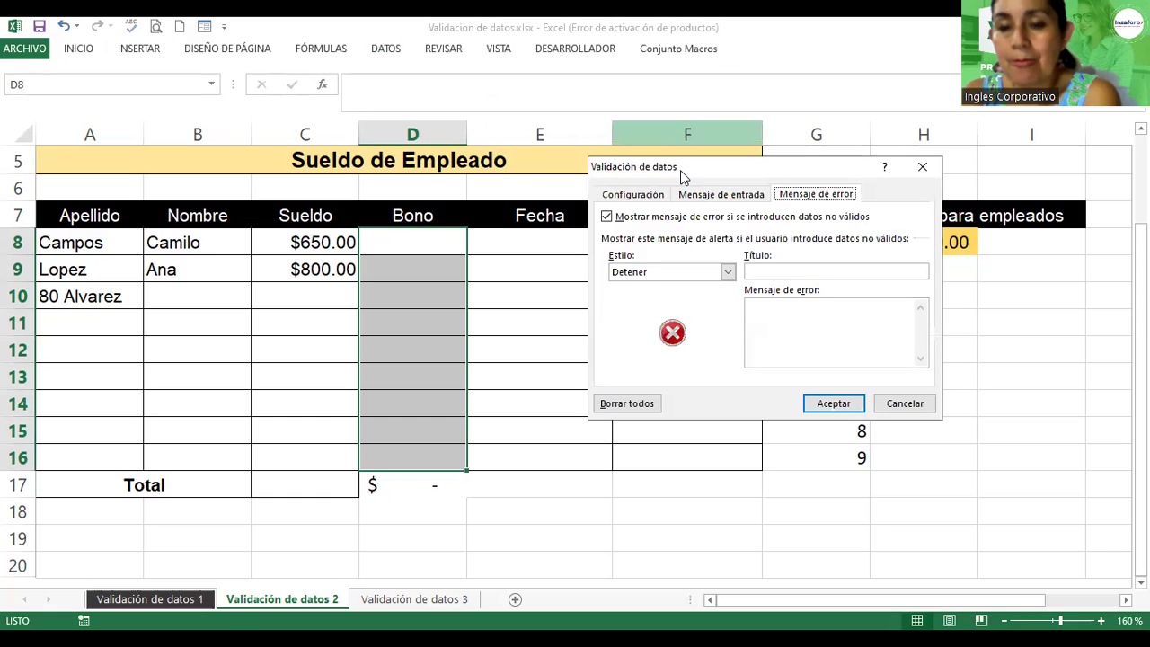
Step: Set the Bono cells' validation to allow Personalizada (custom) criteria
{"action": "left_click_drag", "start_coordinate": [680, 170], "coordinate": [612, 298]}
{"action": "left_click", "coordinate": [564, 323]}
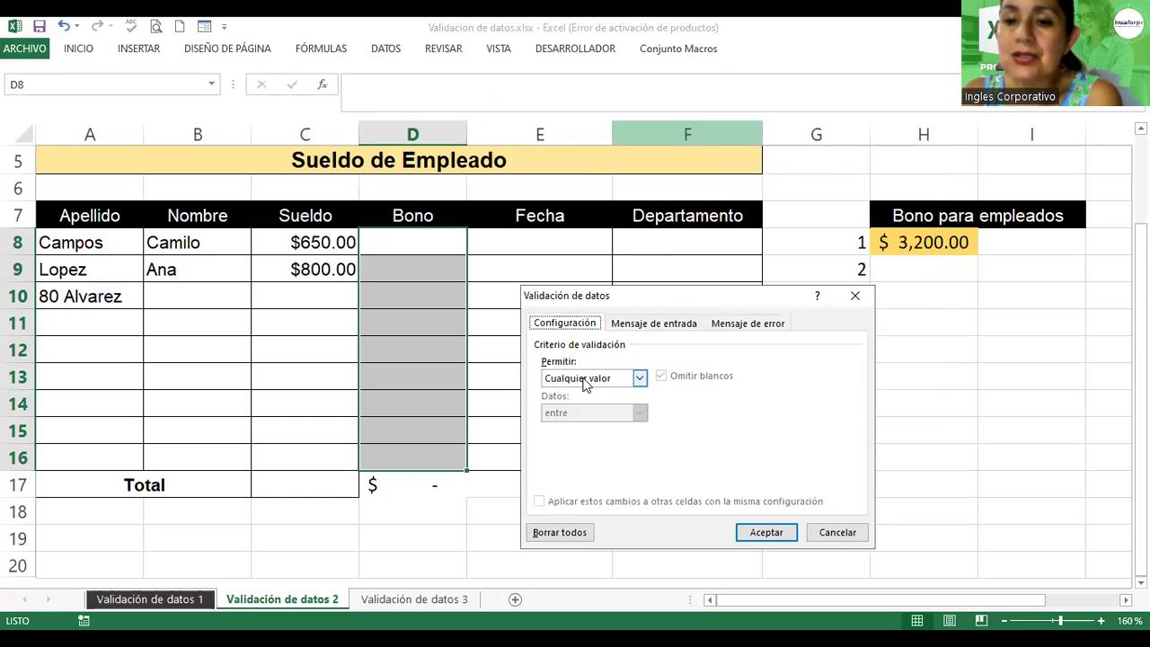
{"action": "left_click", "coordinate": [585, 380]}
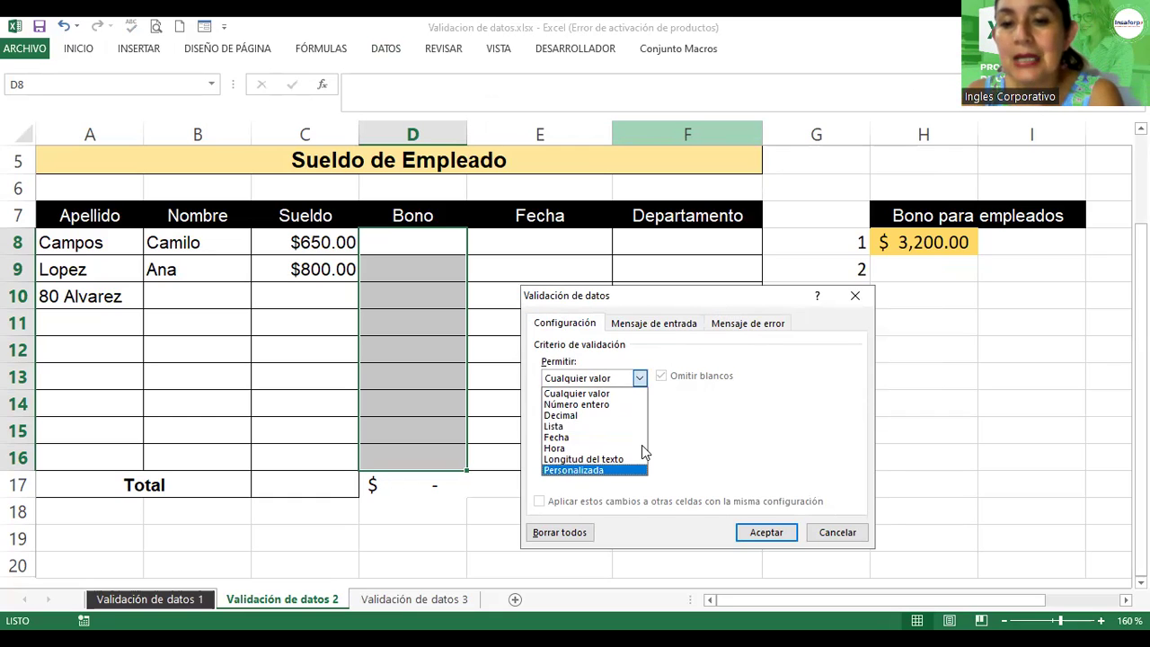
{"action": "left_click", "coordinate": [641, 469]}
Step: Enter the custom formula =suma(D8:D16)<=$H$8, with H8 made absolute
{"action": "left_click", "coordinate": [569, 447]}
{"action": "type", "text": "=suma("}
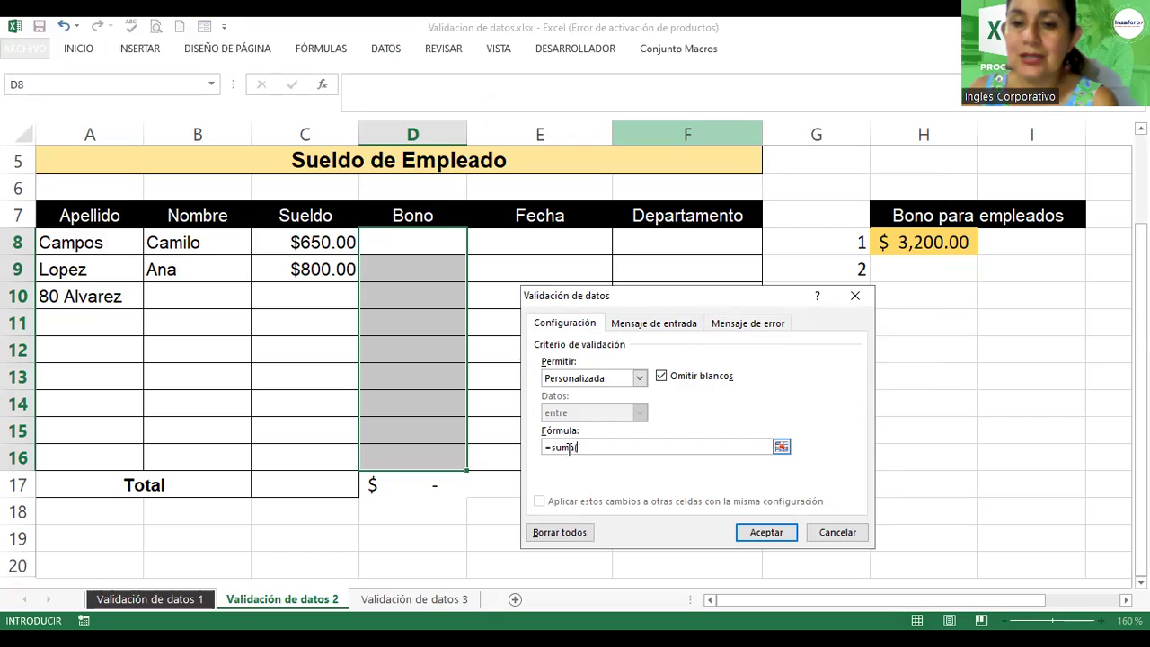
{"action": "left_click", "coordinate": [425, 236]}
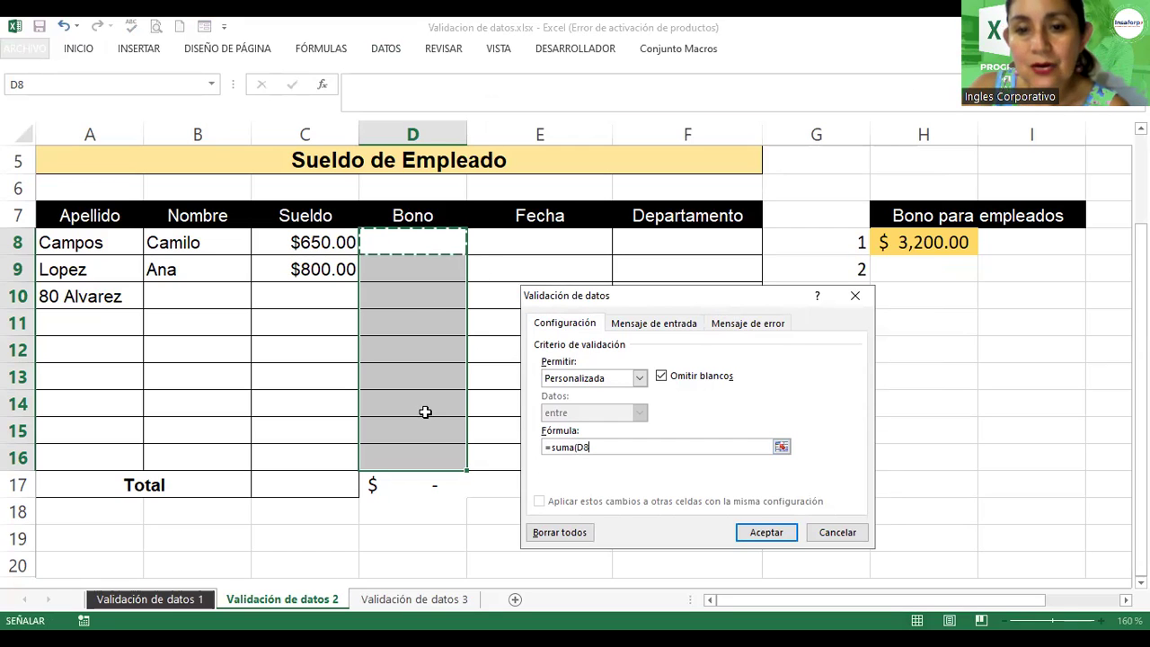
{"action": "left_click_drag", "start_coordinate": [425, 236], "coordinate": [428, 451]}
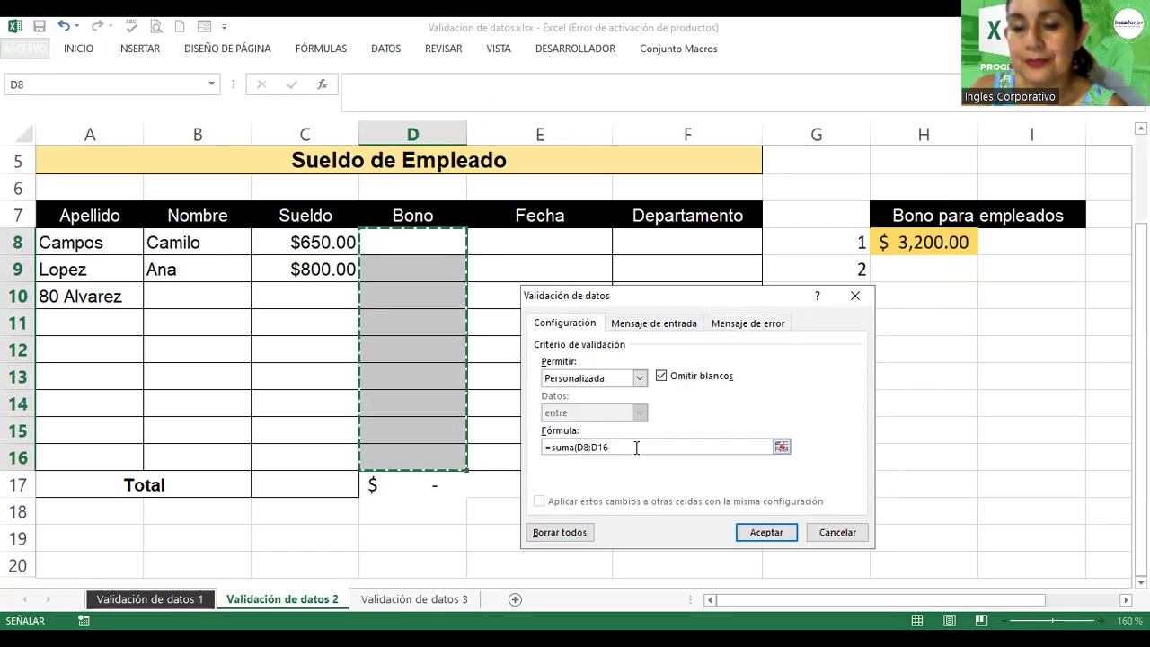
{"action": "type", "text": ")"}
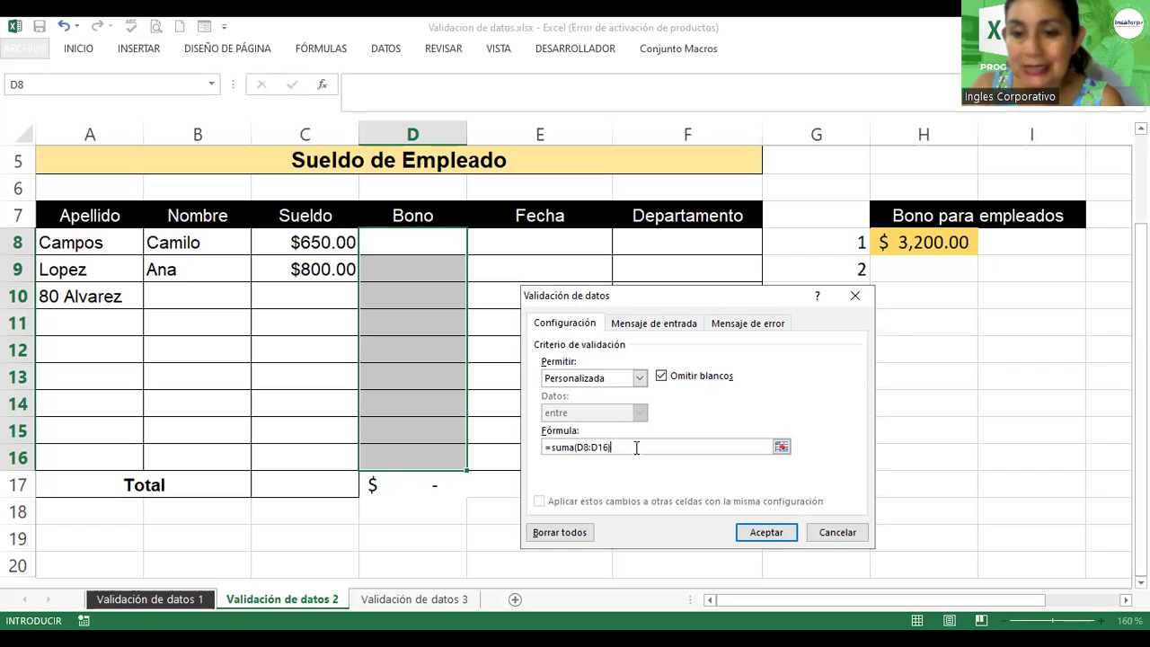
{"action": "type", "text": "<"}
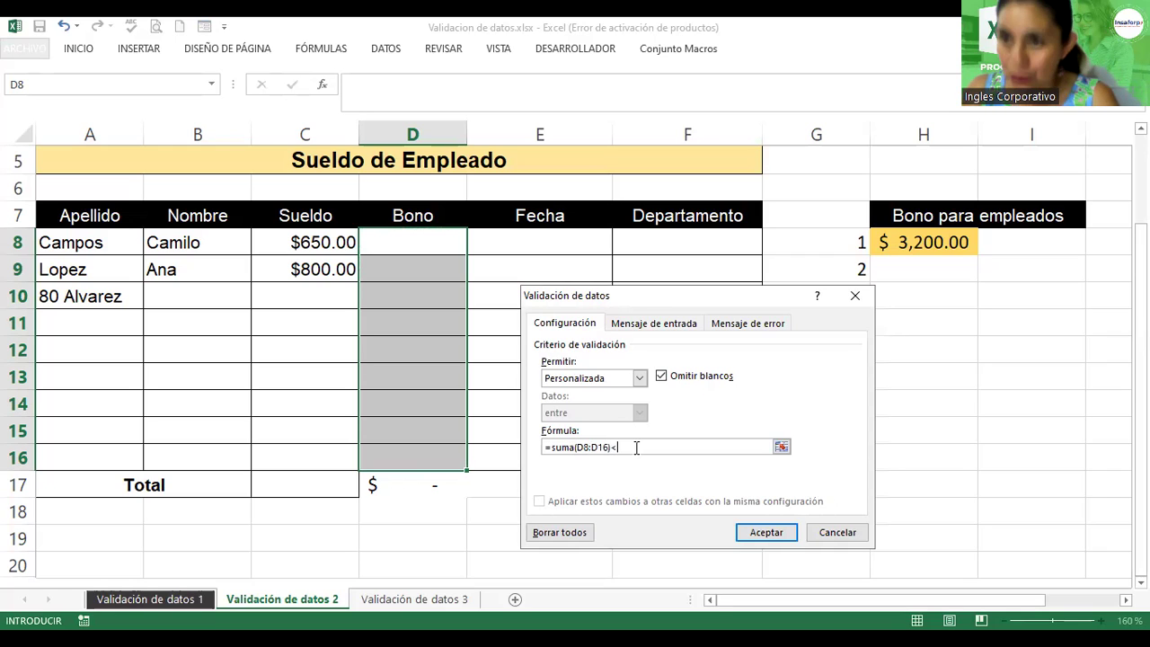
{"action": "type", "text": "="}
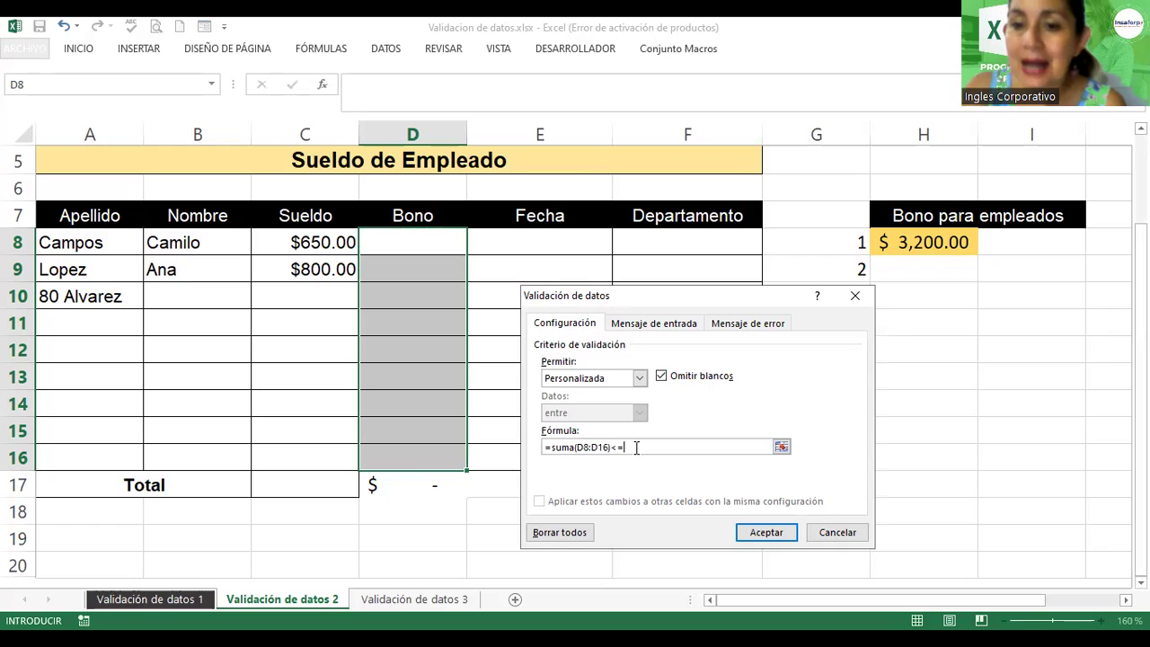
{"action": "left_click", "coordinate": [913, 242]}
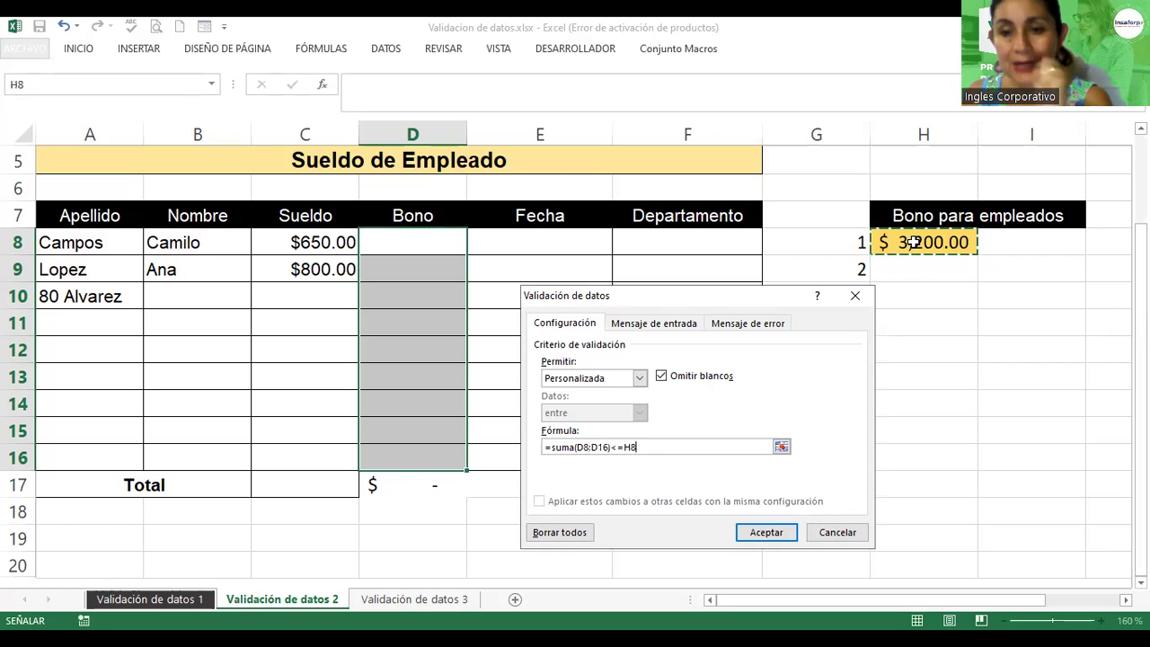
{"action": "key", "text": "F4"}
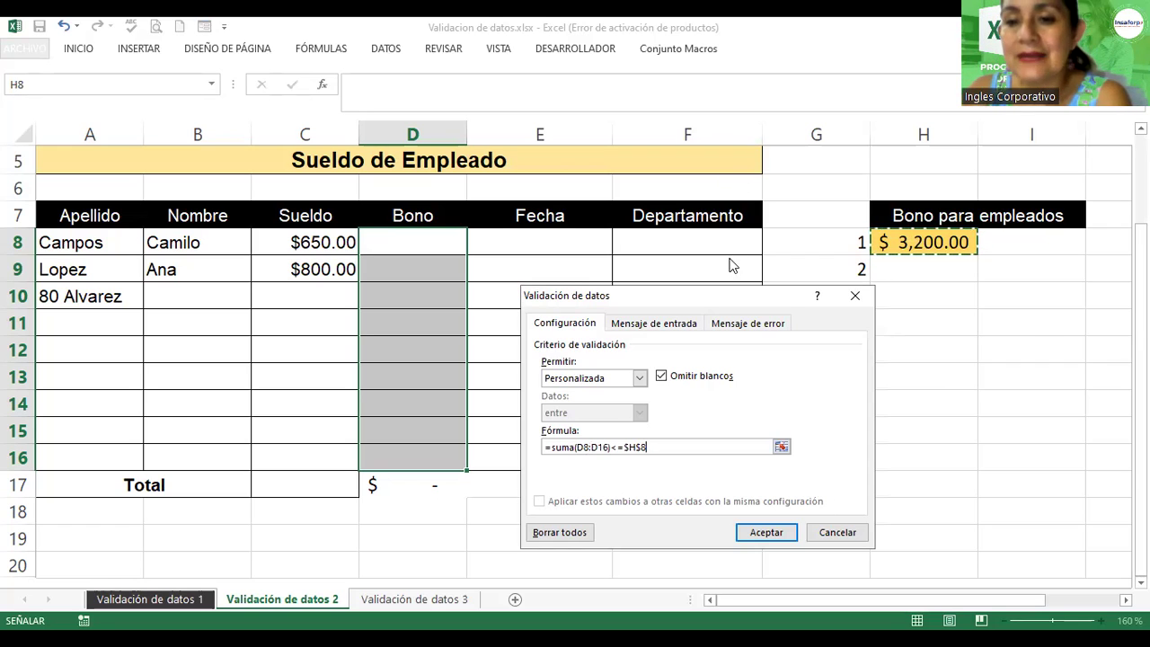
{"action": "left_click", "coordinate": [651, 324]}
Step: Add an input message titled 'Bono' asking the user to enter the collaborator's bonus
{"action": "left_click", "coordinate": [591, 404]}
{"action": "type", "text": "Bono"}
{"action": "key", "text": "Tab"}
{"action": "type", "text": "Ingrese el bono p"}
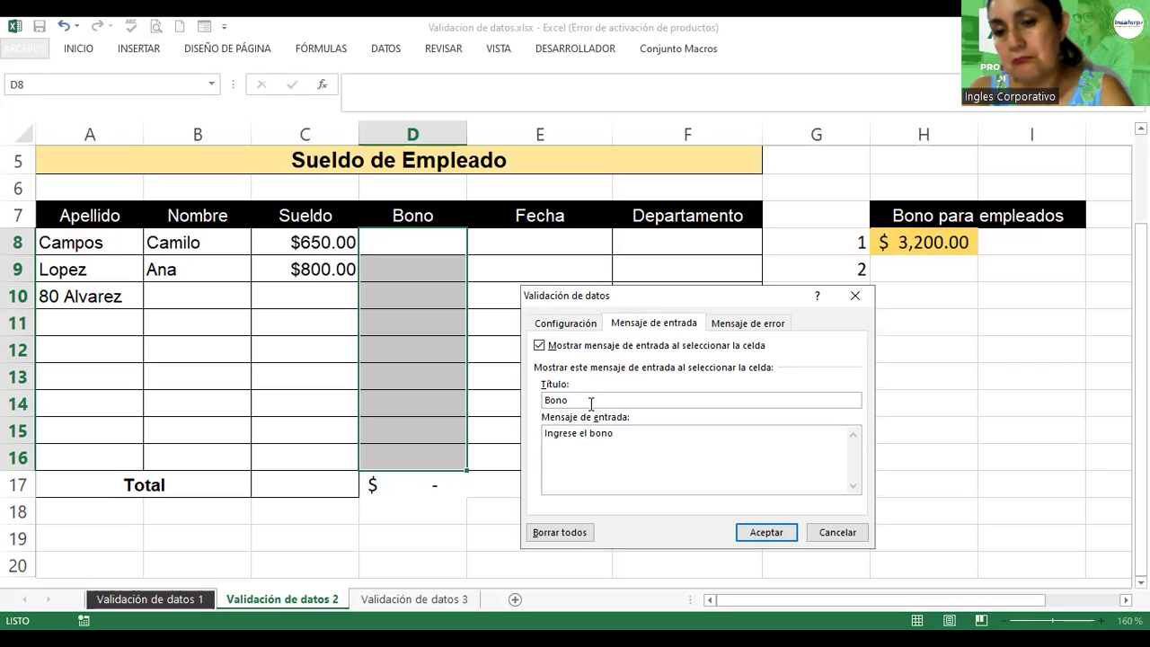
{"action": "type", "text": "ara s"}
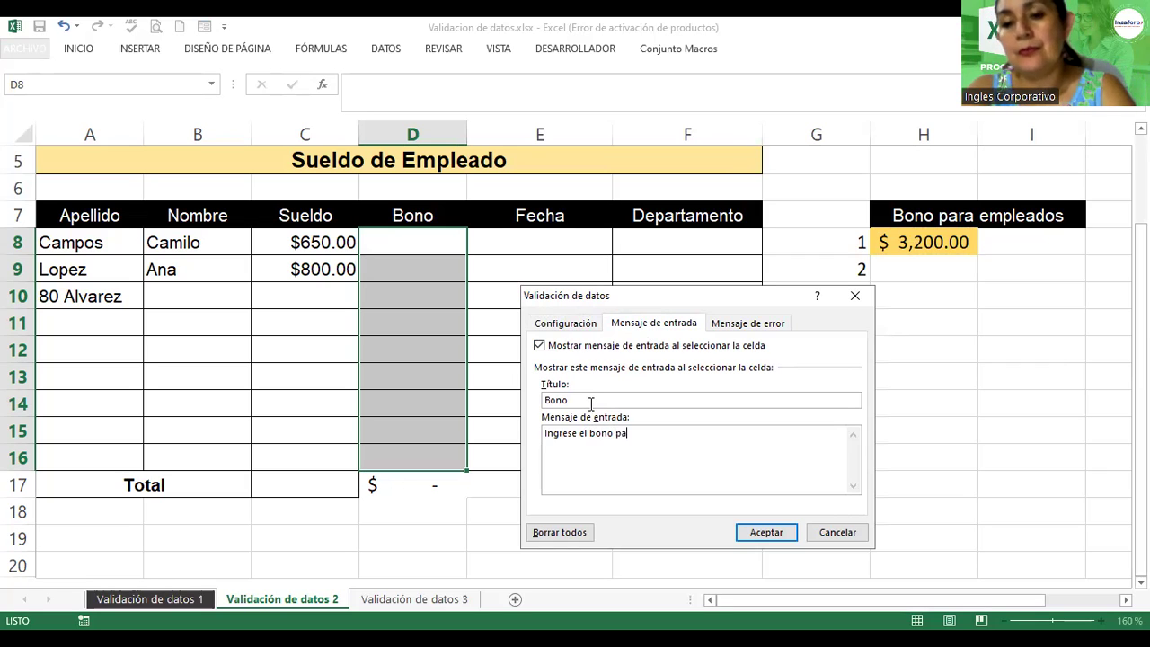
{"action": "type", "text": "usu cola"}
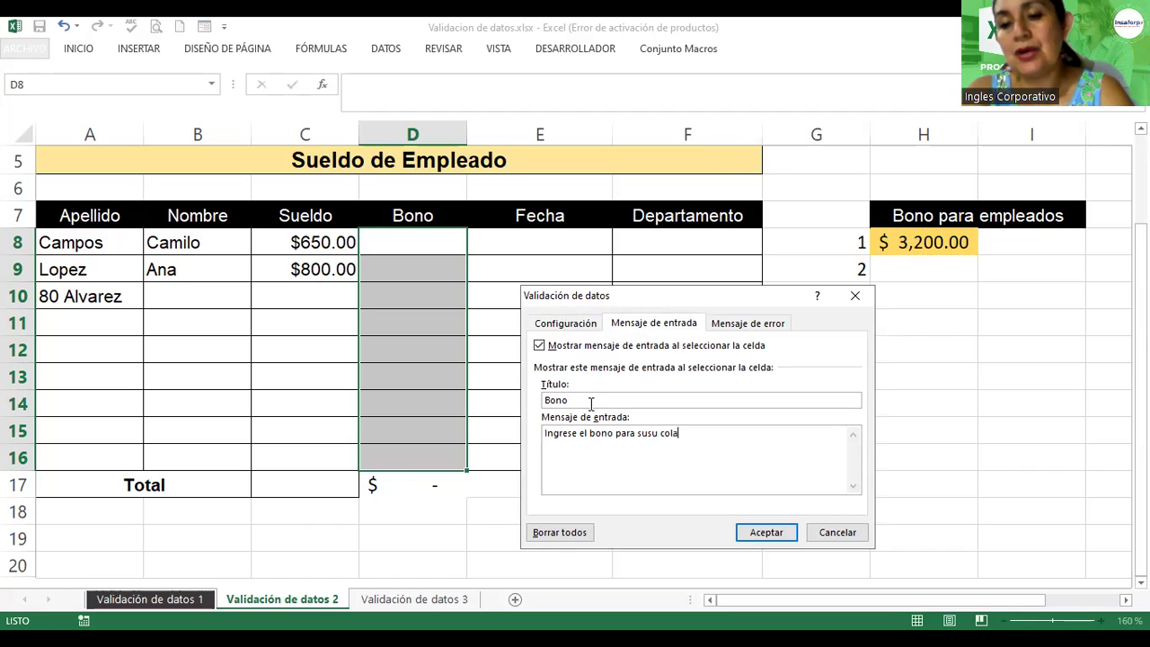
{"action": "key", "text": "BackSpace"}
{"action": "key", "text": "BackSpace"}
{"action": "key", "text": "BackSpace"}
{"action": "key", "text": "BackSpace"}
{"action": "type", "text": "colaborar"}
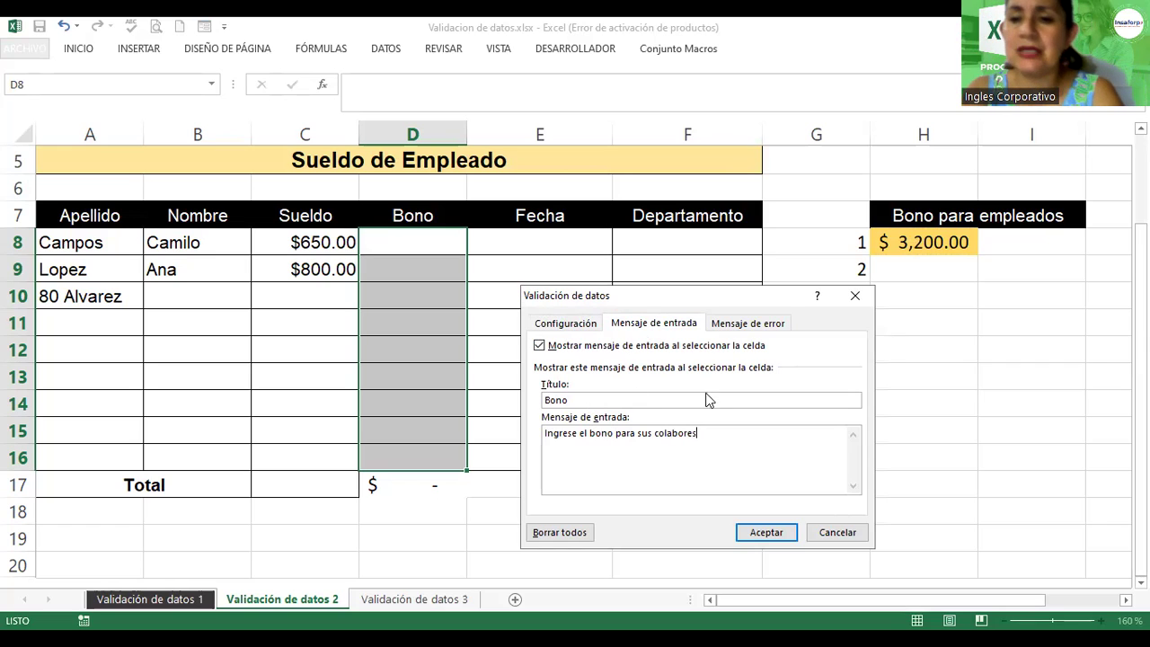
Step: Title the validation error alert 'Error Bono'
{"action": "left_click", "coordinate": [753, 325]}
{"action": "left_click", "coordinate": [729, 402]}
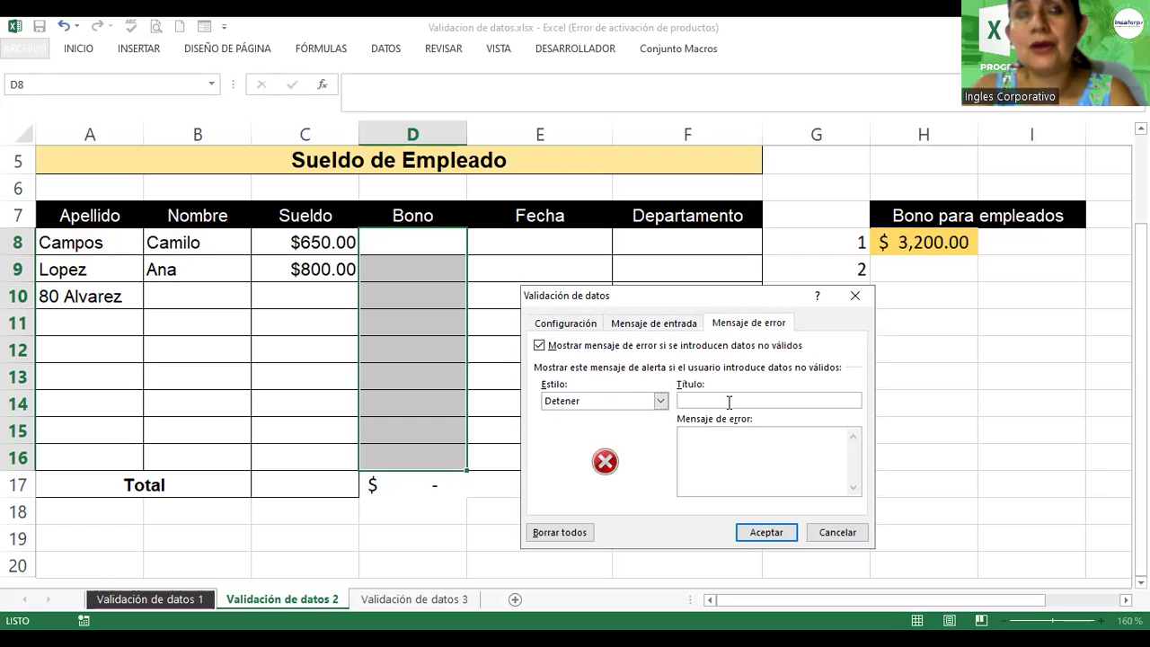
{"action": "type", "text": "Bo"}
{"action": "key", "text": "BackSpace"}
{"action": "key", "text": "BackSpace"}
{"action": "type", "text": "r Bono"}
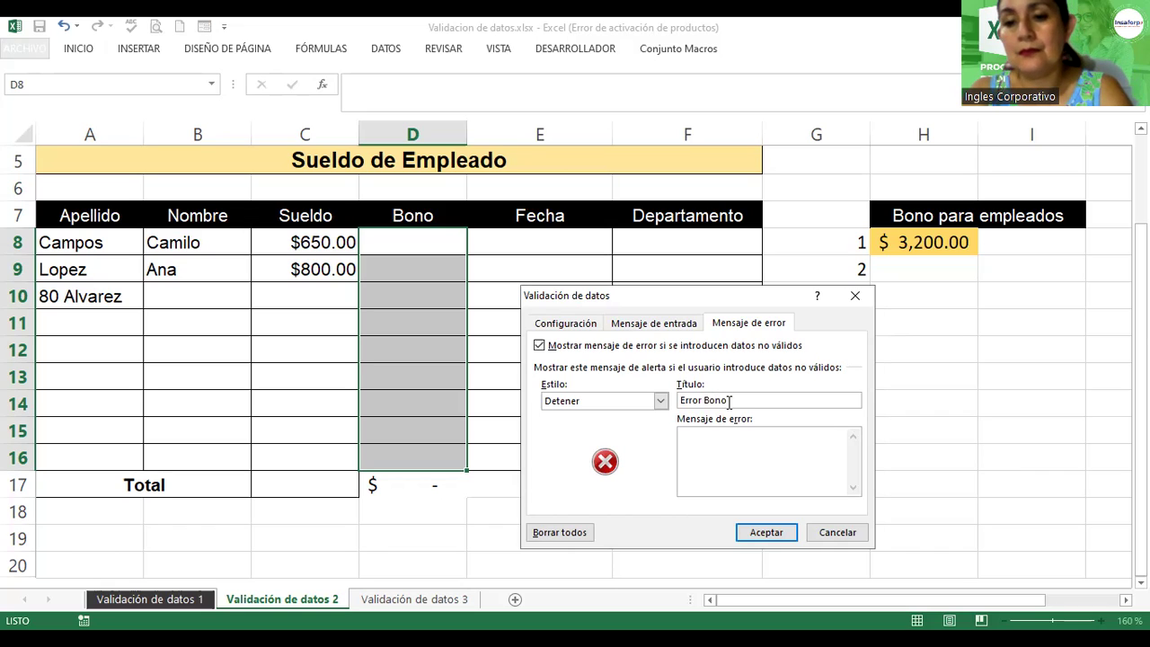
Step: Write the error message 'La canitidad ingresa, sobrepasa del límite de suma.'
{"action": "left_click", "coordinate": [724, 442]}
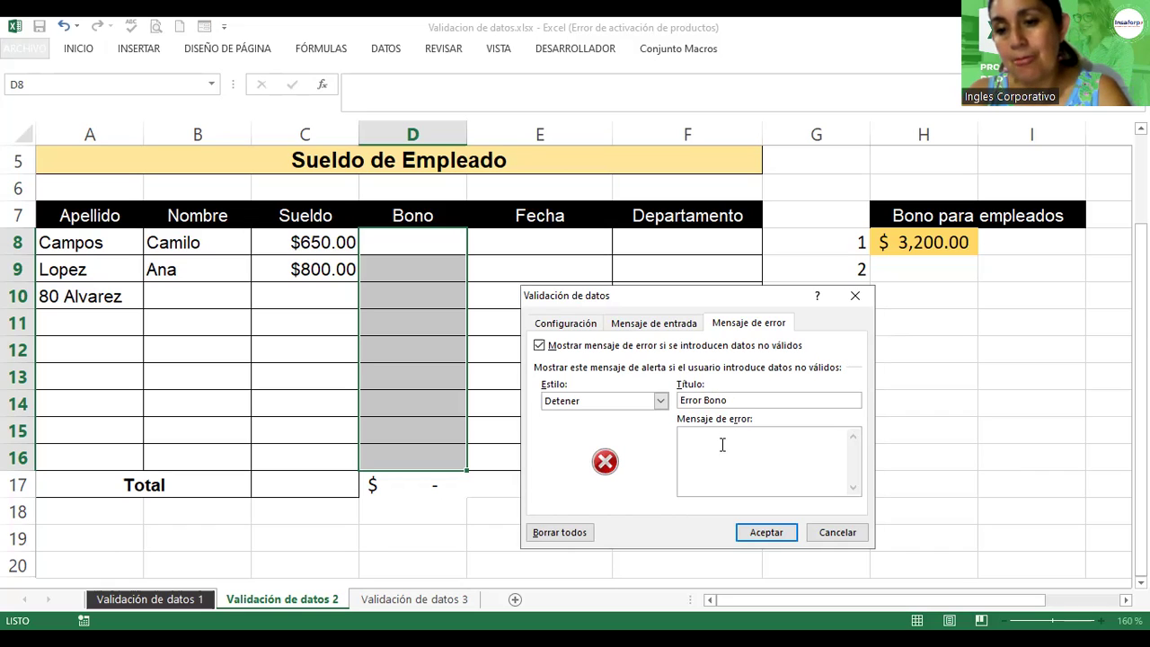
{"action": "type", "text": "LA d"}
{"action": "key", "text": "BackSpace"}
{"action": "key", "text": "BackSpace"}
{"action": "key", "text": "BackSpace"}
{"action": "type", "text": "a caniti"}
{"action": "key", "text": "BackSpace"}
{"action": "key", "text": "BackSpace"}
{"action": "type", "text": "tidad ingresa, so"}
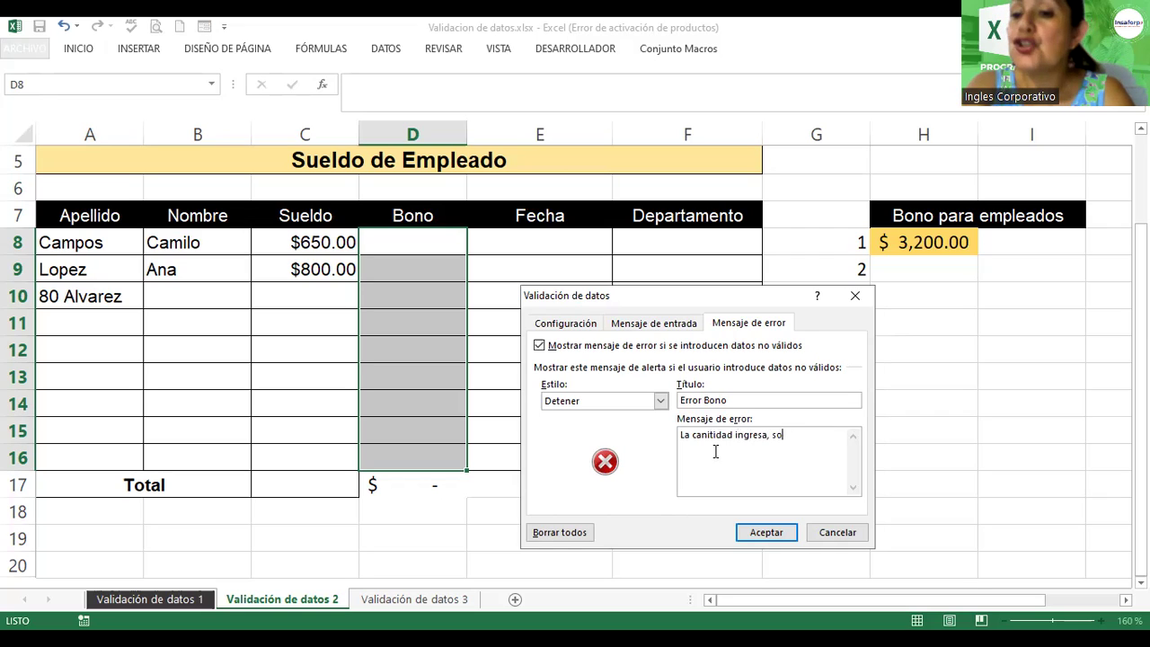
{"action": "type", "text": "brepasa e"}
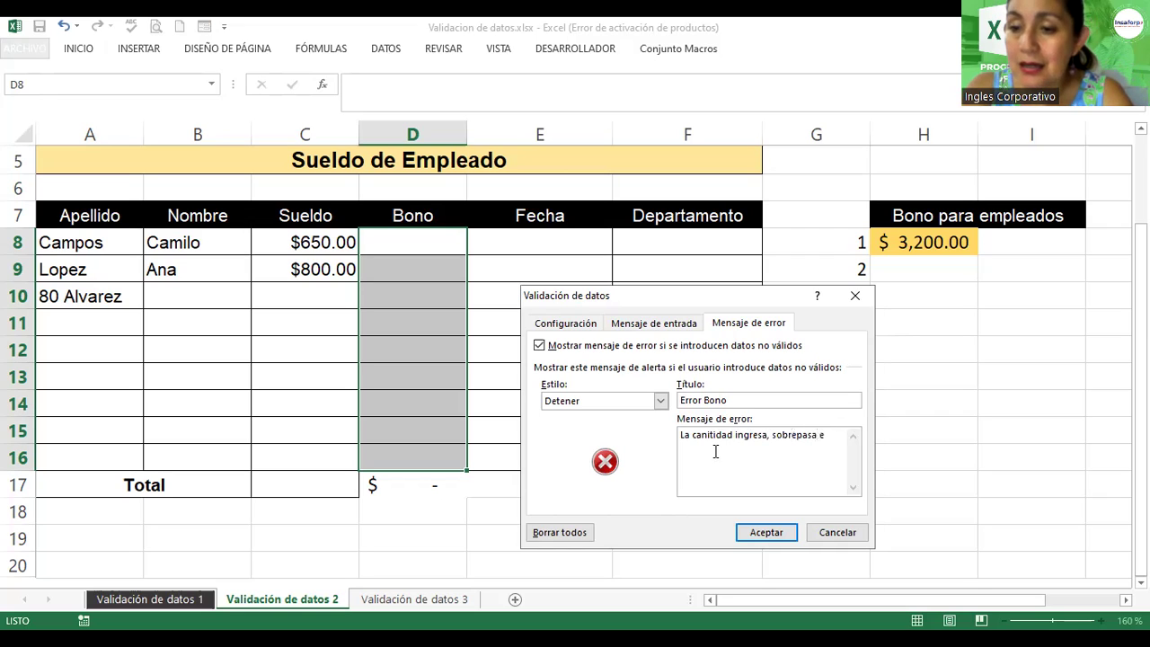
{"action": "key", "text": "BackSpace"}
{"action": "type", "text": "del lím"}
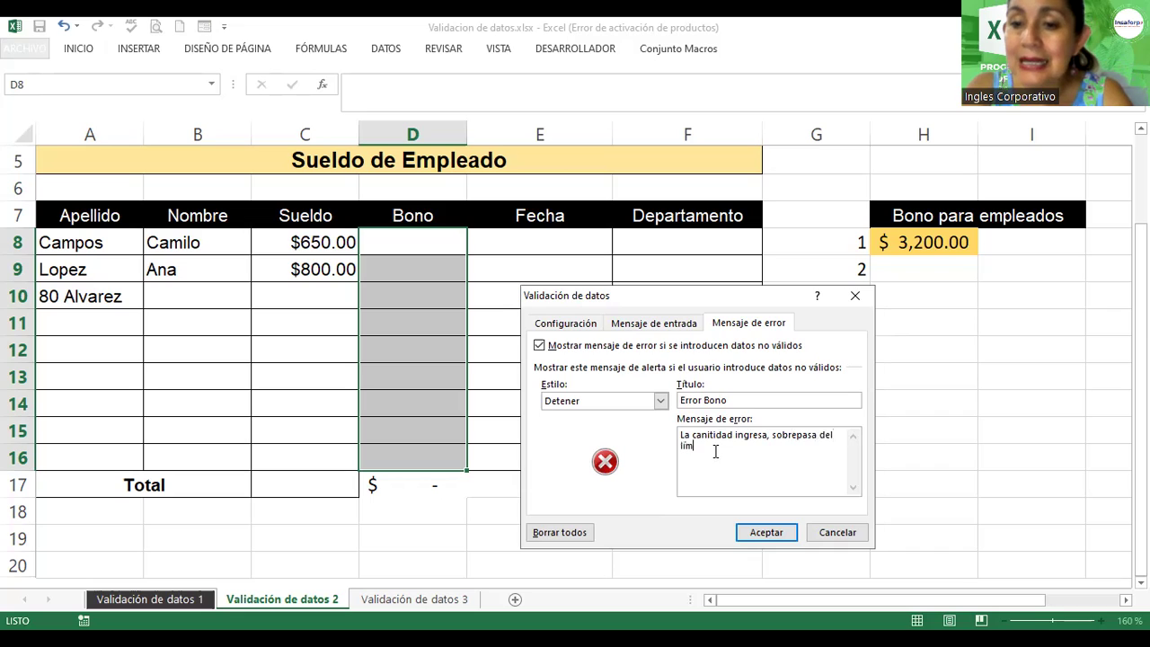
{"action": "type", "text": "ite de suma"}
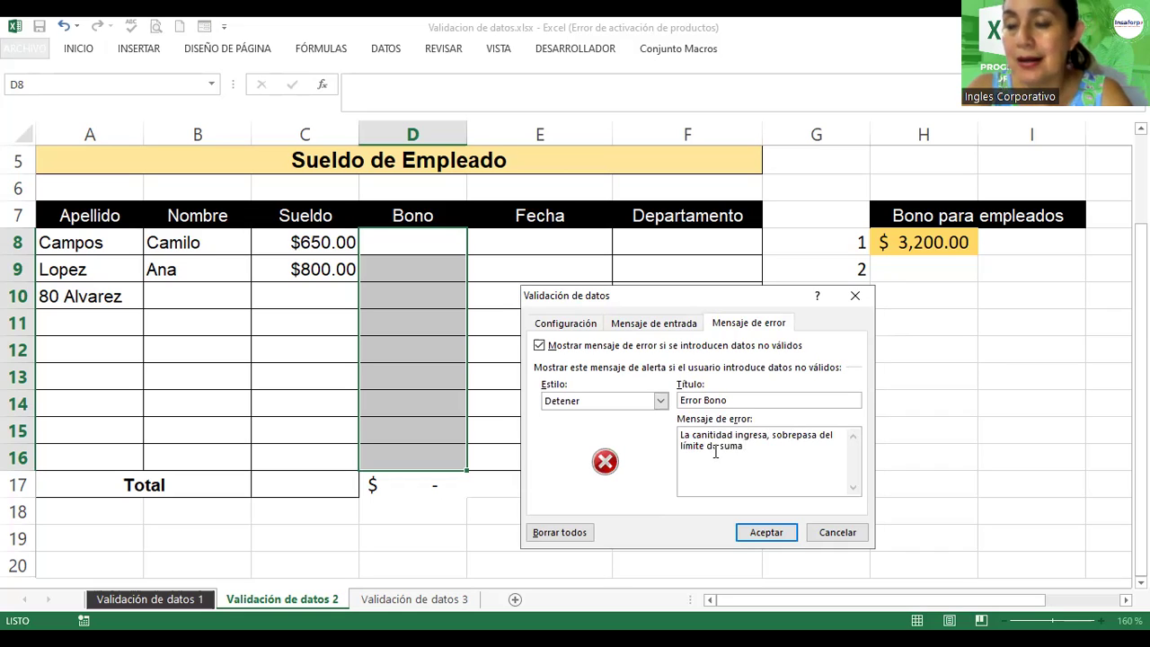
{"action": "type", "text": "."}
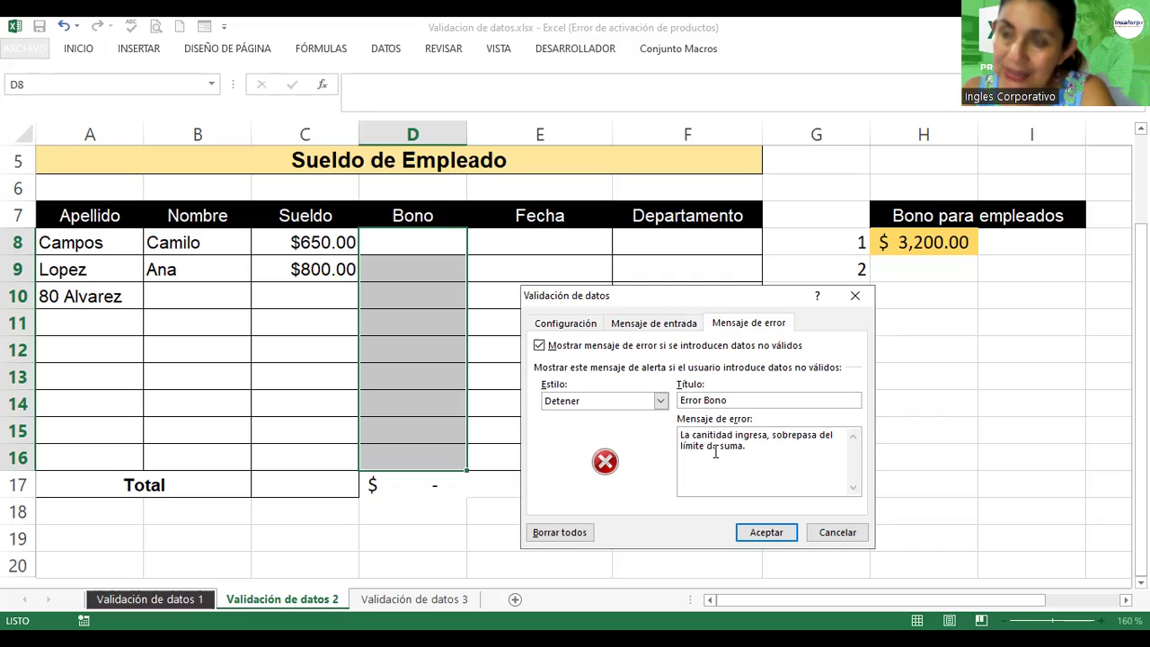
{"action": "left_click", "coordinate": [561, 324]}
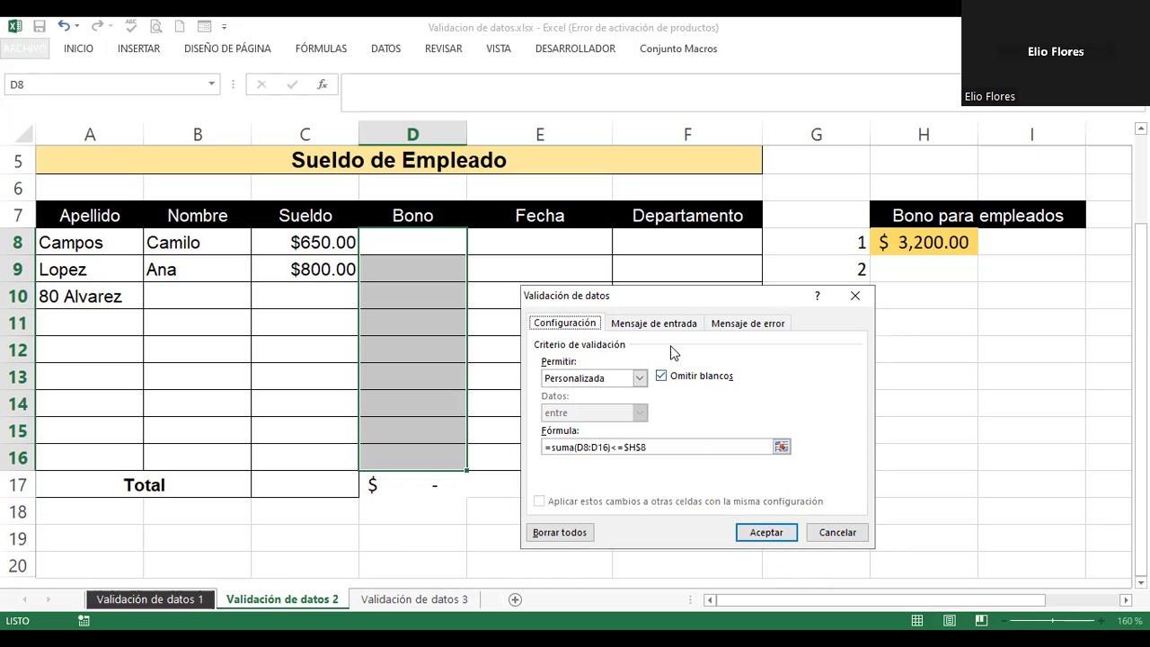
Step: Review the input message, then apply the sum-limit validation to D8:D16
{"action": "left_click", "coordinate": [651, 323]}
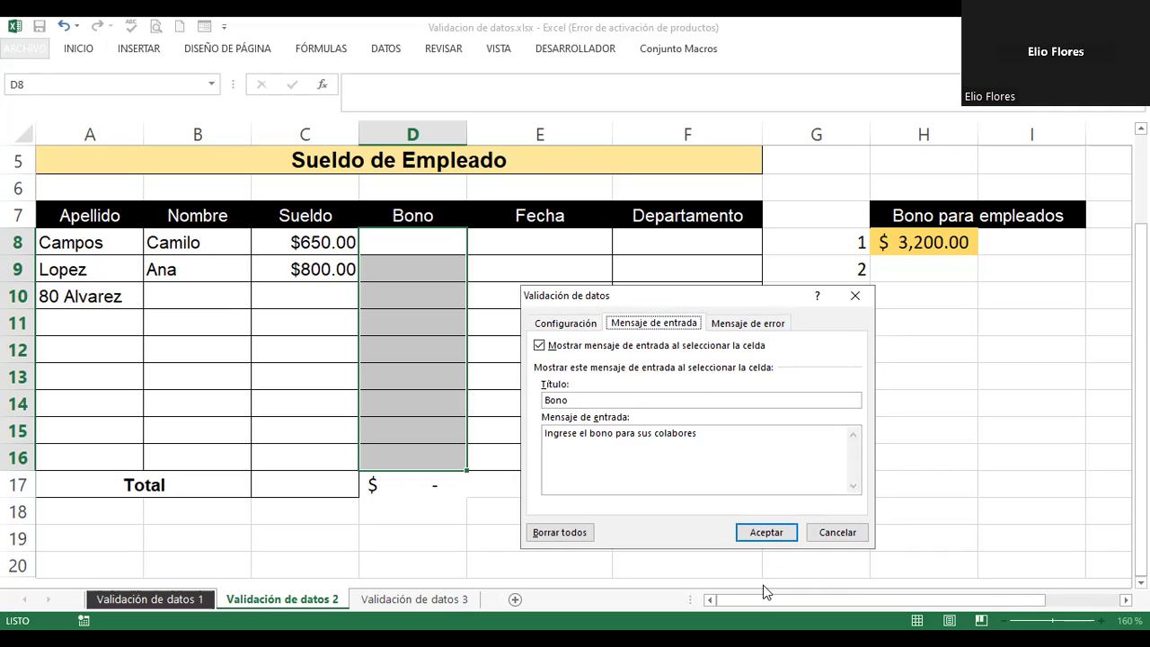
{"action": "left_click", "coordinate": [755, 528]}
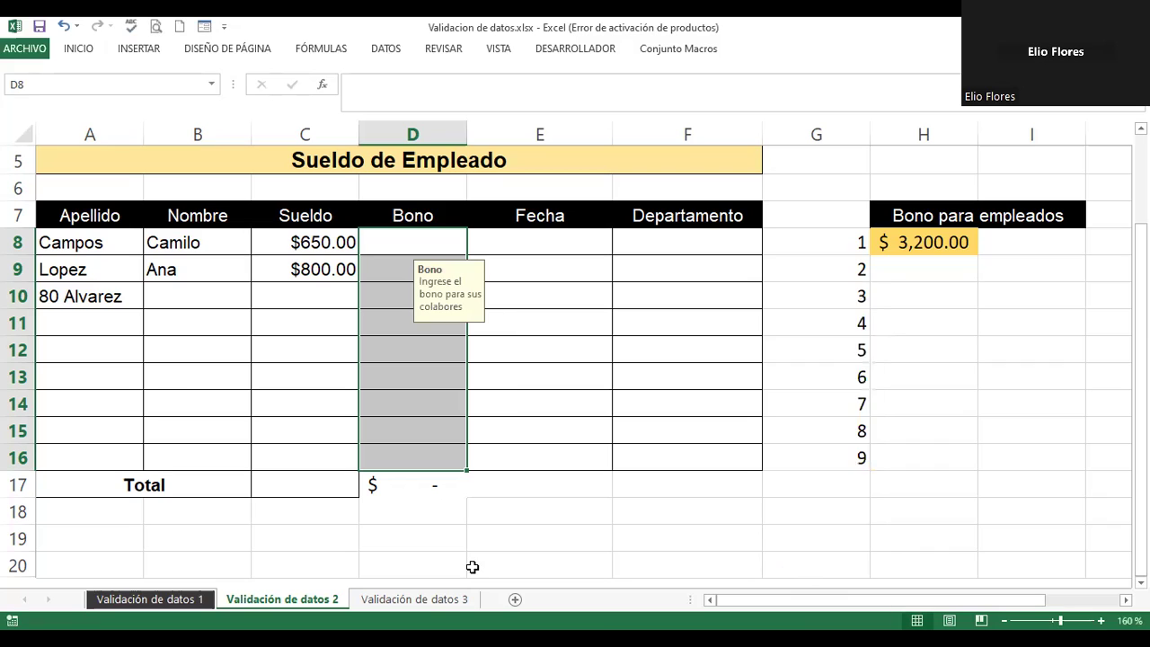
Step: Check the Bono input prompt, then enter an 800 bonus in D8
{"action": "left_click", "coordinate": [383, 248]}
{"action": "key", "text": "Down"}
{"action": "key", "text": "Down"}
{"action": "key", "text": "Down"}
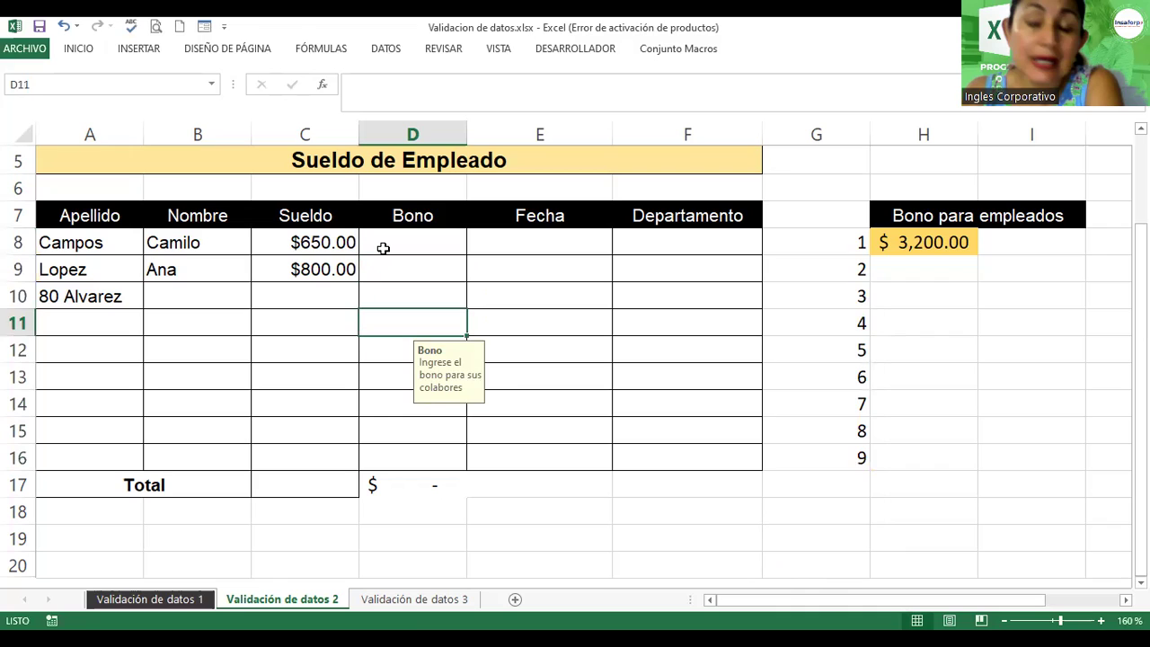
{"action": "key", "text": "Down"}
{"action": "key", "text": "Down"}
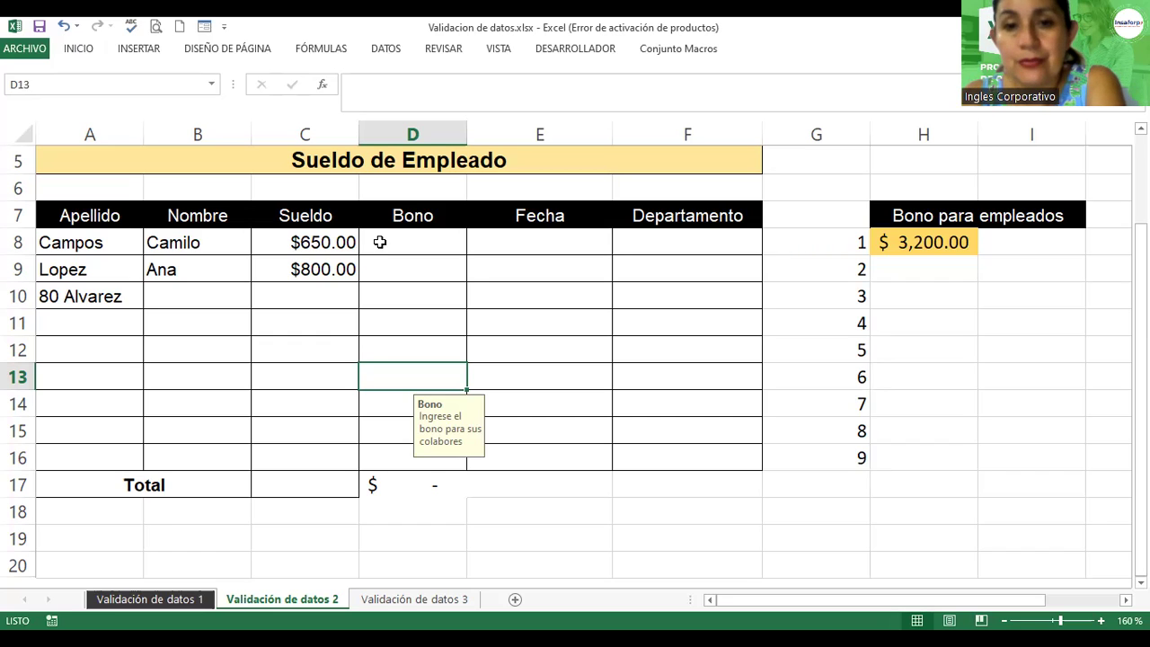
{"action": "left_click", "coordinate": [379, 242]}
{"action": "type", "text": "800"}
{"action": "key", "text": "Return"}
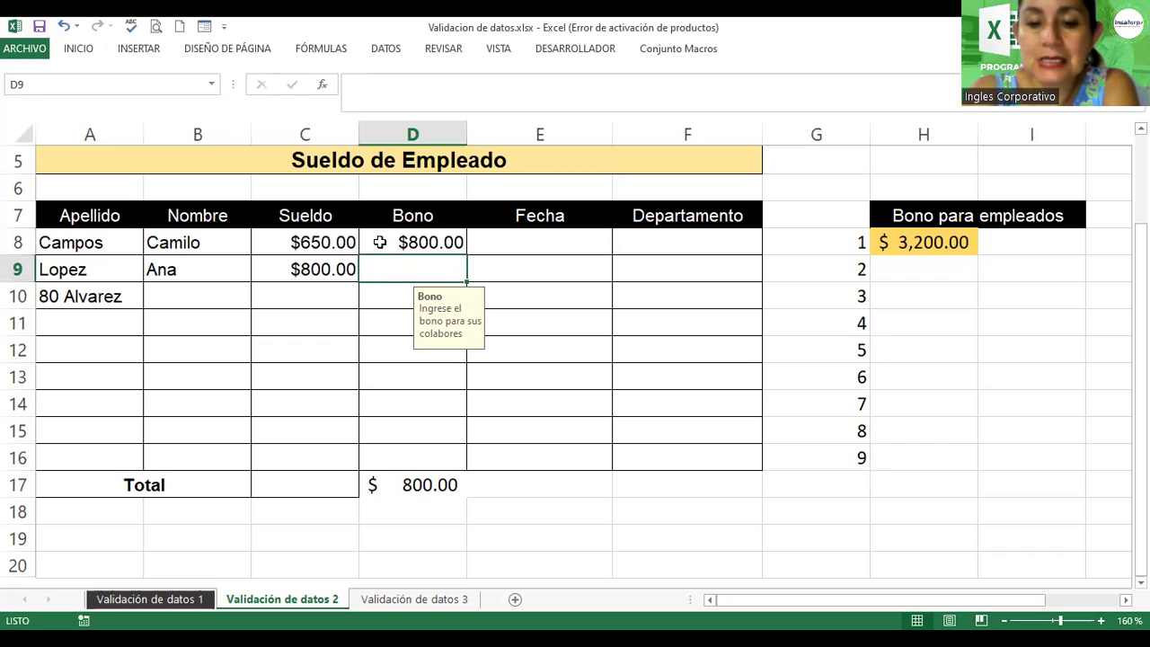
Step: Enter 300 in D9 and try 1200 in D10, triggering the Error Bono alert
{"action": "key", "text": "F2"}
{"action": "type", "text": "300"}
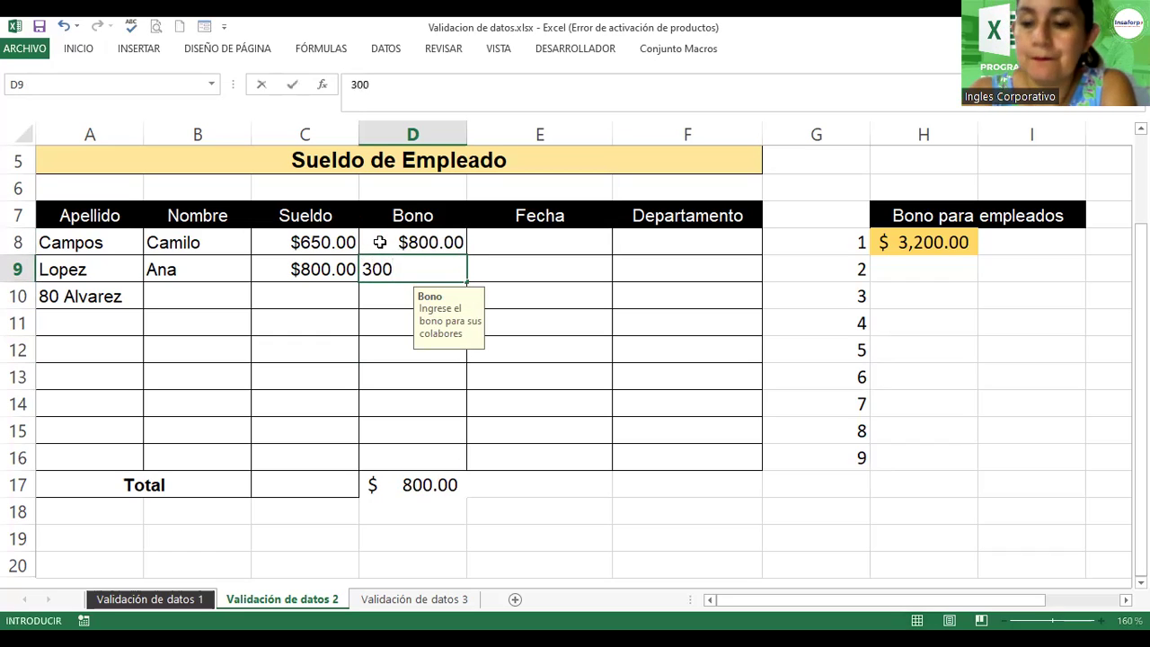
{"action": "key", "text": "Return"}
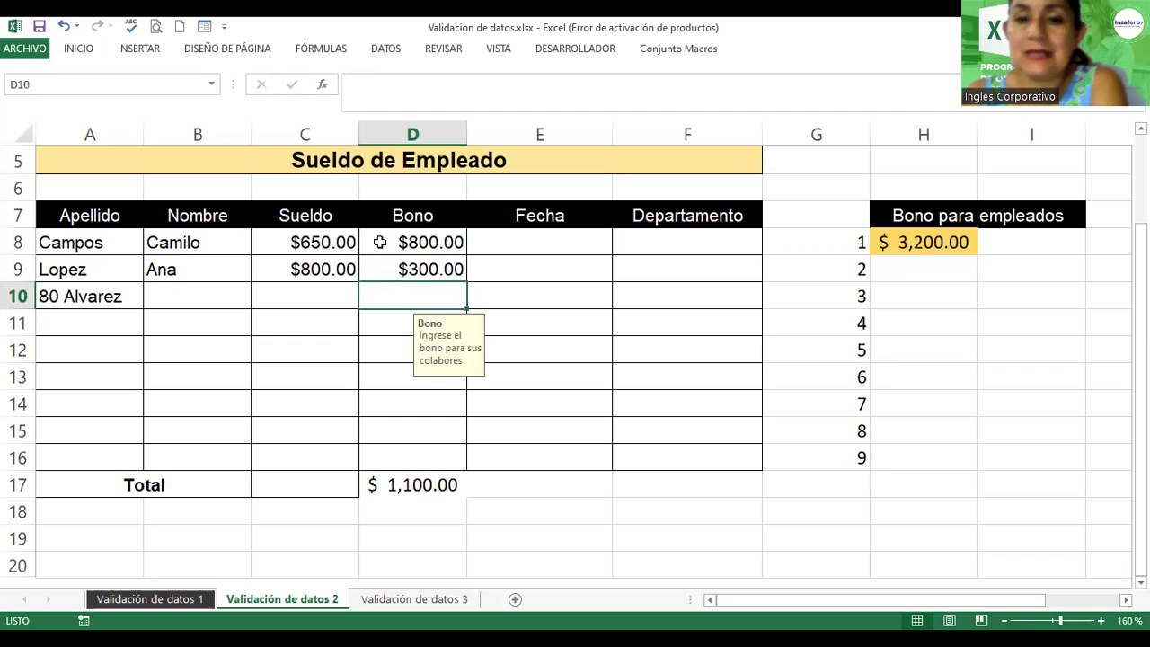
{"action": "type", "text": "1200"}
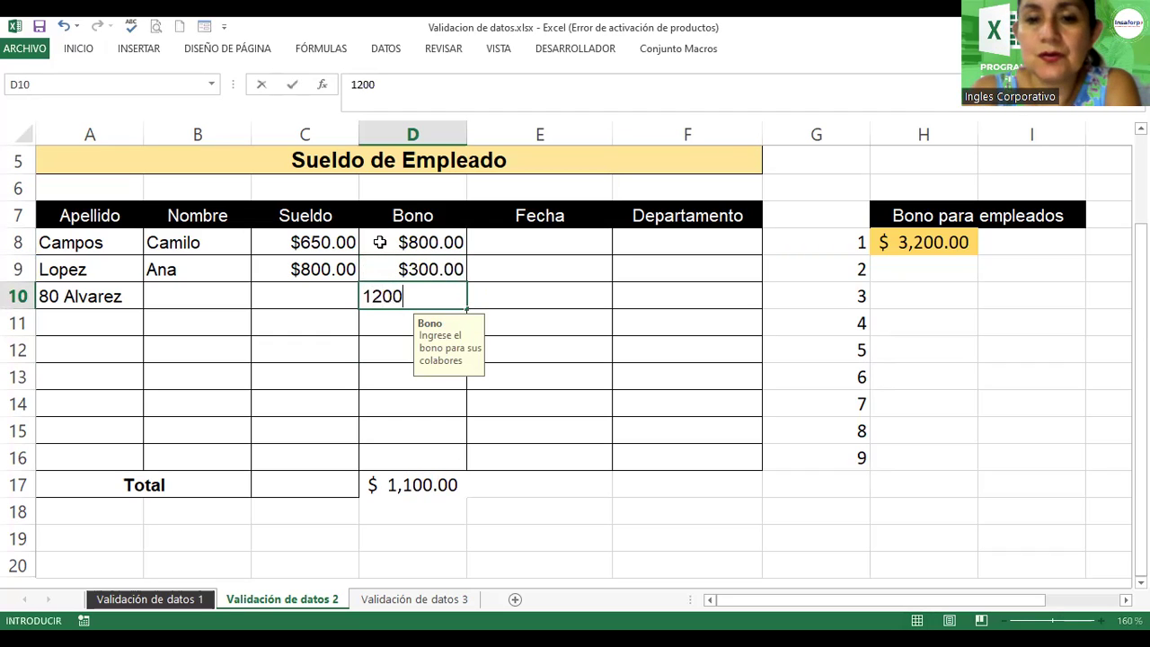
{"action": "key", "text": "Return"}
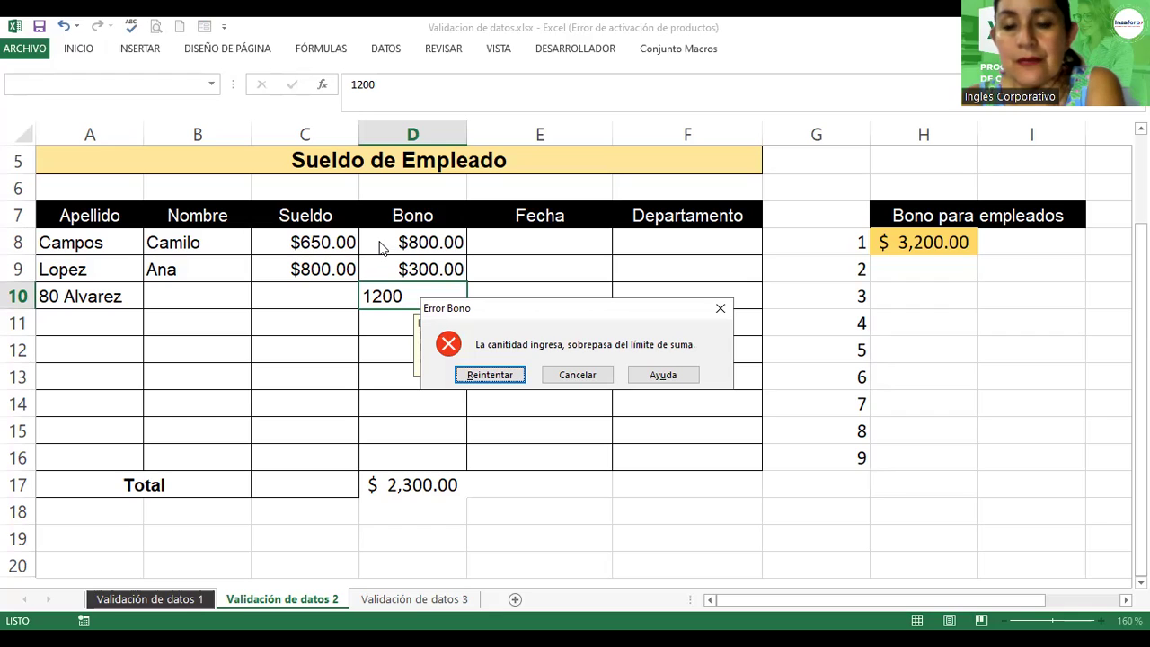
Step: Retry the rejected entry and set Alvarez's bonus in D10 to 900
{"action": "left_click", "coordinate": [492, 378]}
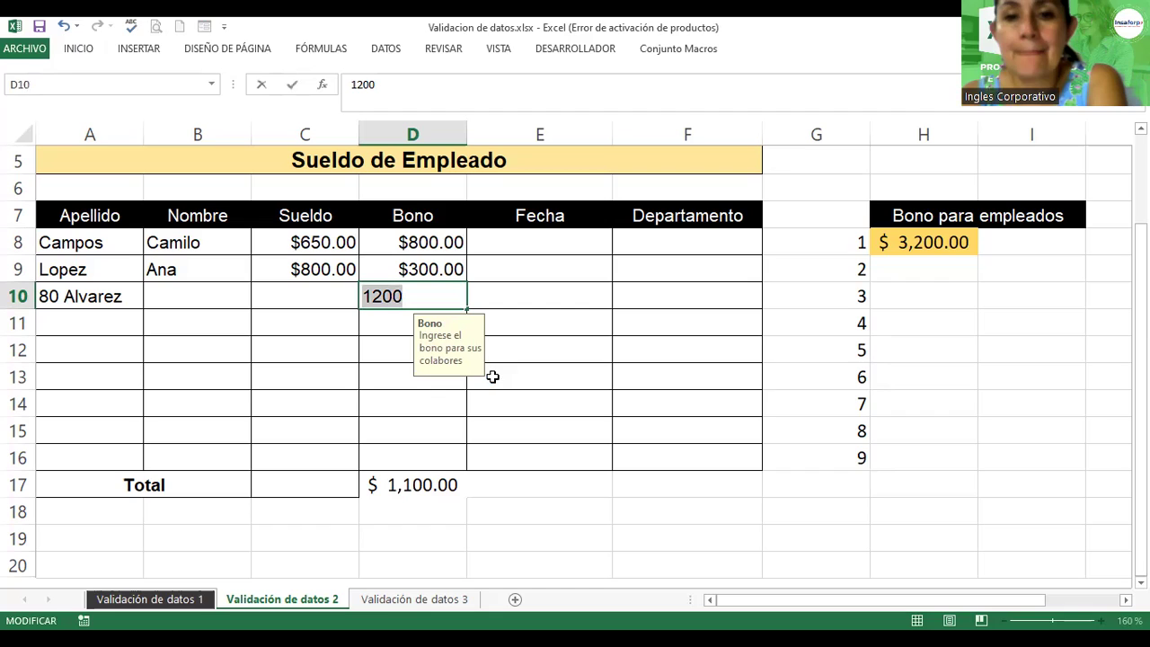
{"action": "left_click", "coordinate": [428, 302]}
{"action": "type", "text": "900"}
{"action": "key", "text": "BackSpace"}
{"action": "key", "text": "BackSpace"}
{"action": "key", "text": "BackSpace"}
{"action": "key", "text": "BackSpace"}
{"action": "type", "text": "900"}
{"action": "key", "text": "Return"}
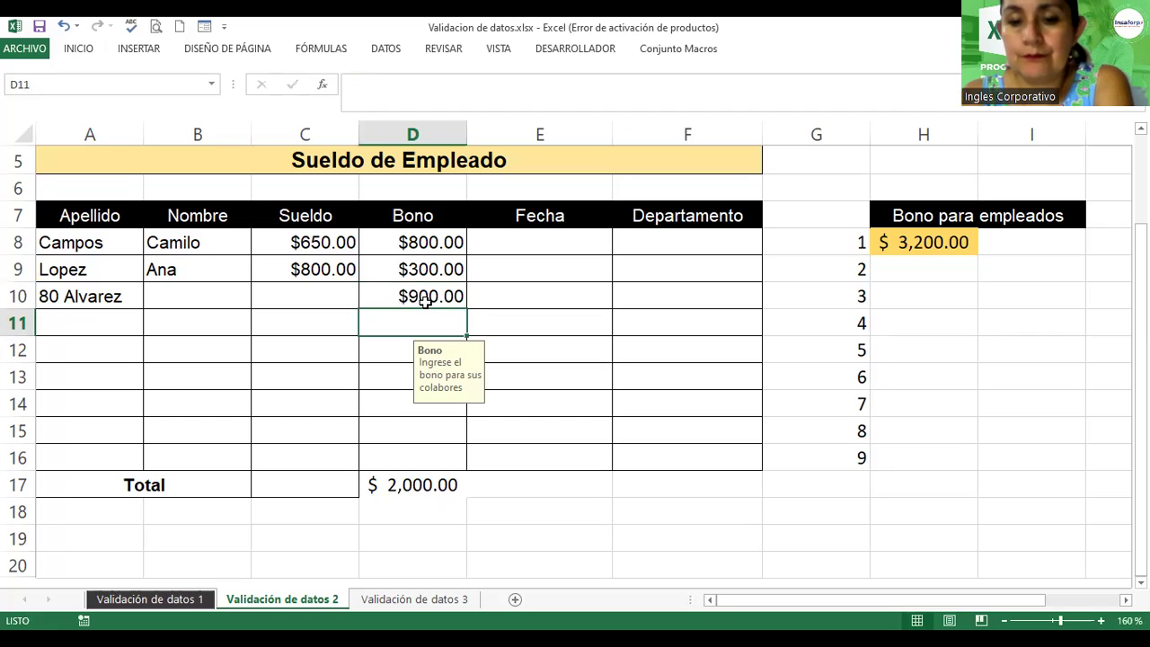
Step: Try 1200 in D11, cancel the rejected entry, and select D8:D16
{"action": "type", "text": "1200"}
{"action": "key", "text": "Return"}
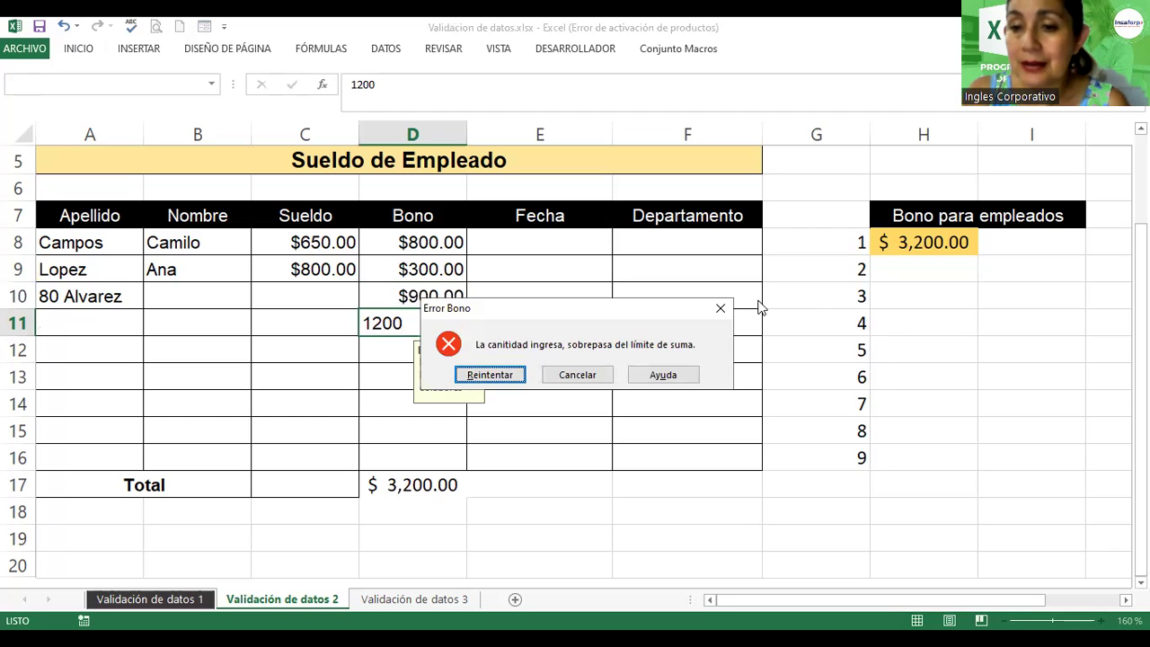
{"action": "left_click", "coordinate": [721, 308]}
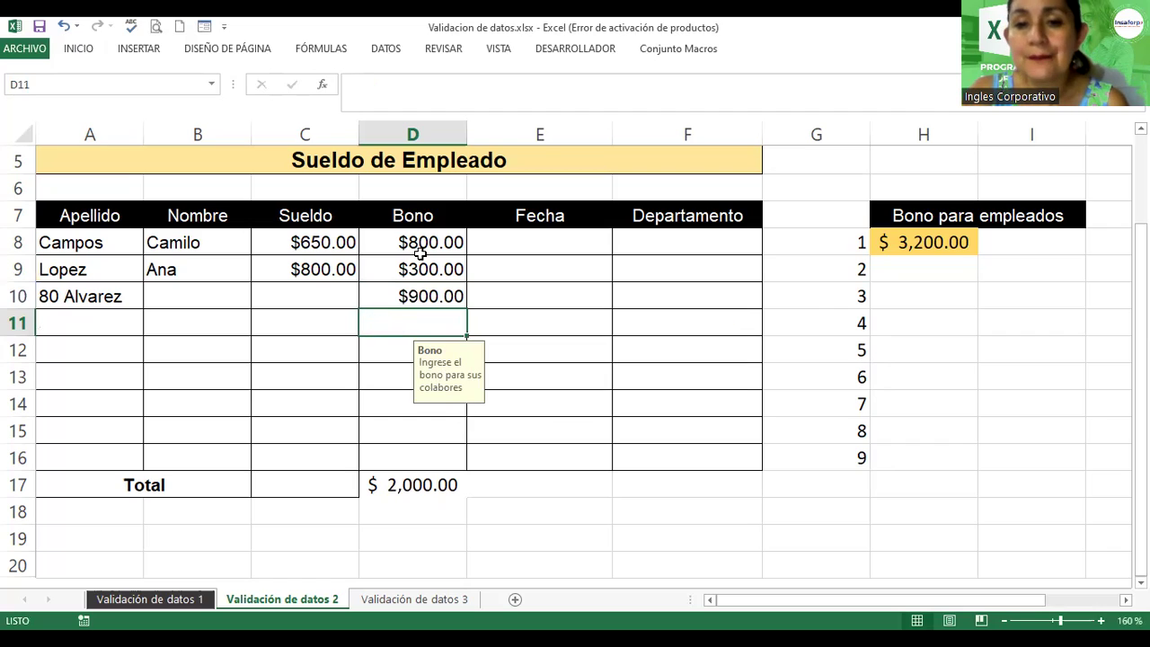
{"action": "left_click_drag", "start_coordinate": [419, 254], "coordinate": [425, 435]}
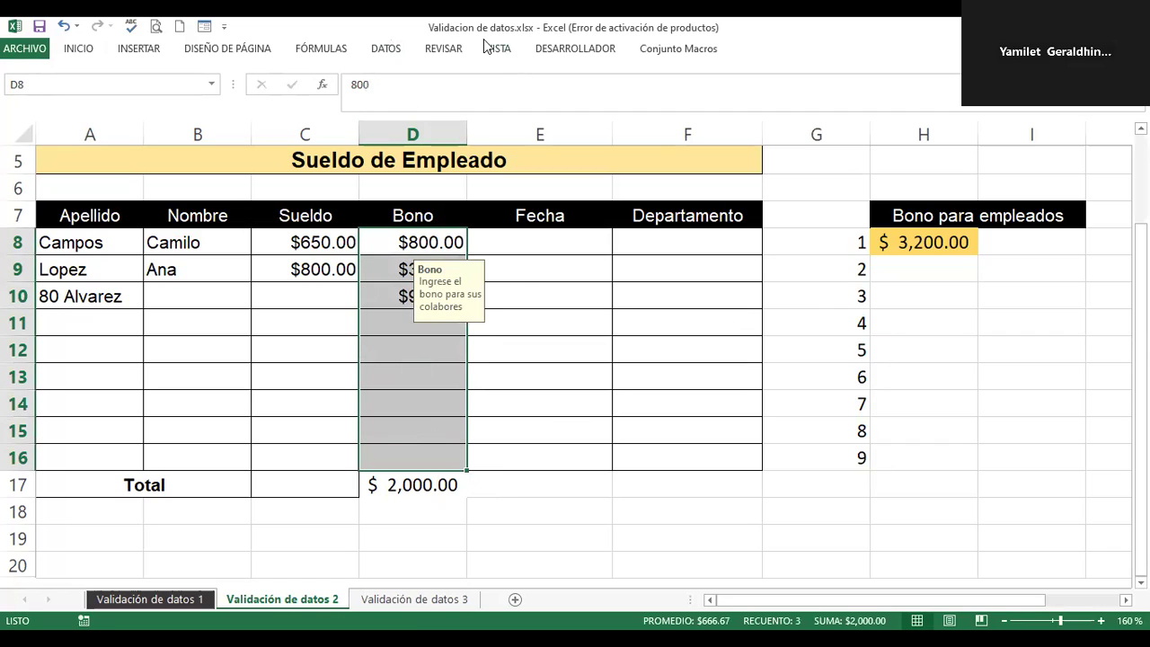
Step: Reopen Validación de datos for D8:D16 to show the =SUMA(D8:D16)<=$H$8 rule
{"action": "left_click", "coordinate": [395, 51]}
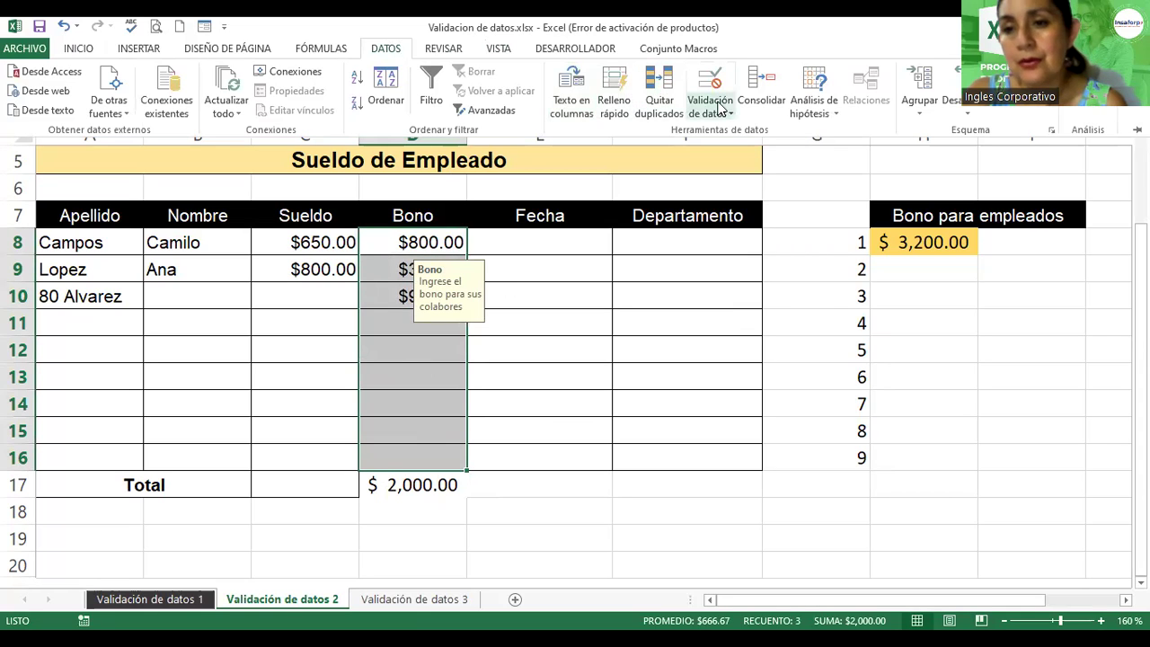
{"action": "left_click", "coordinate": [717, 100]}
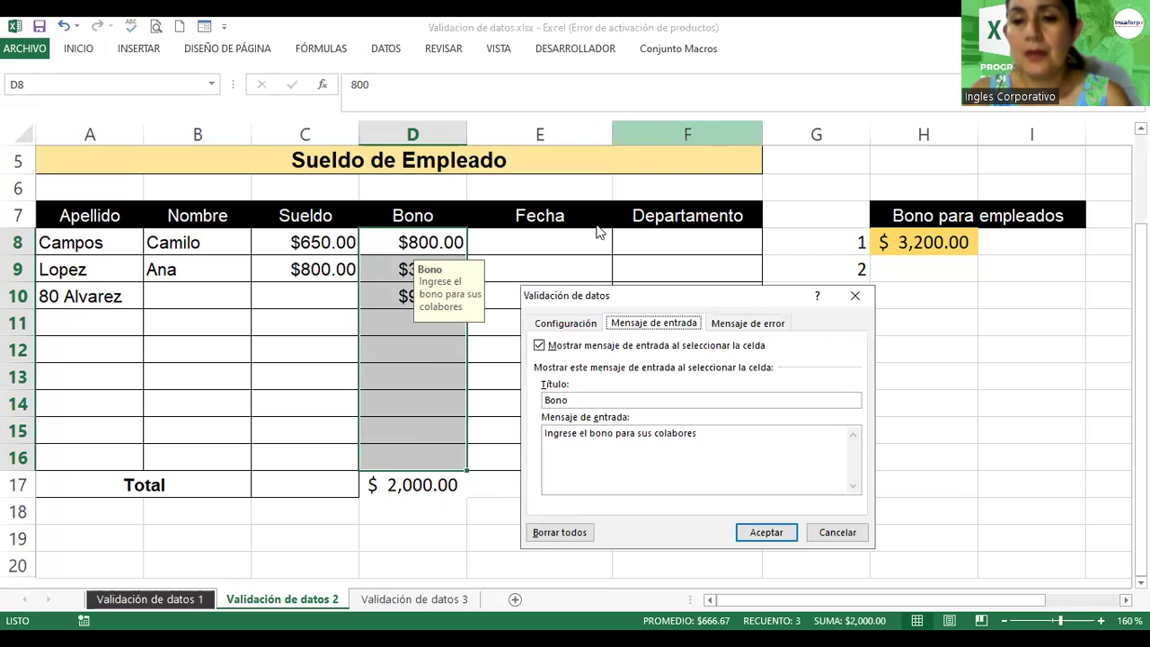
{"action": "left_click", "coordinate": [564, 324]}
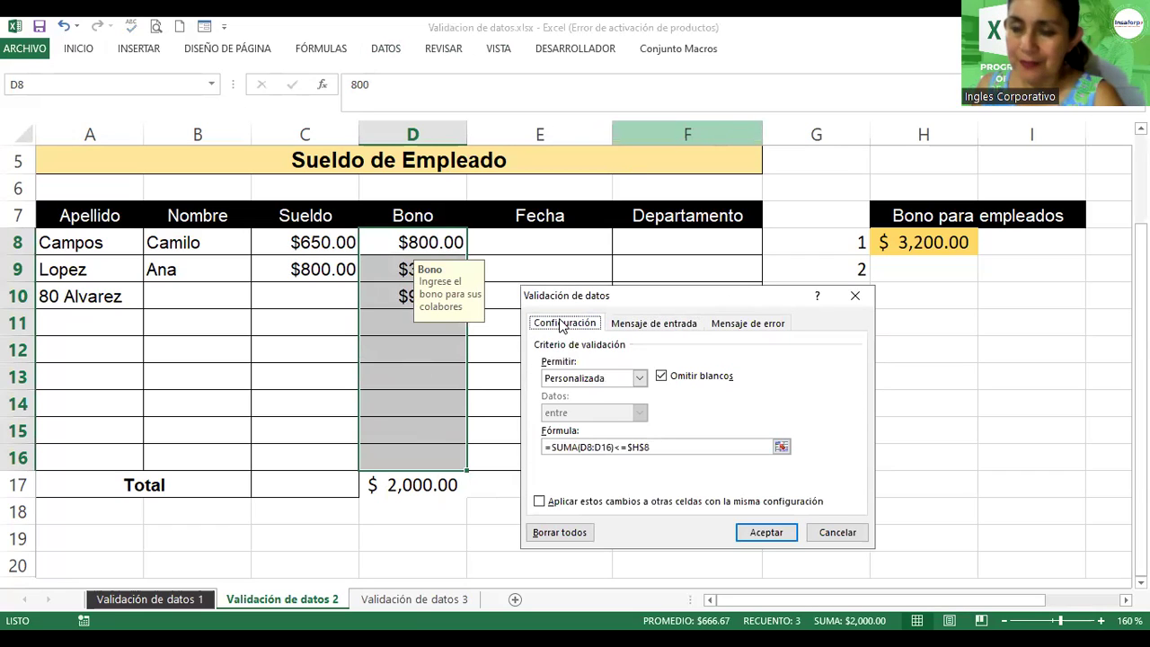
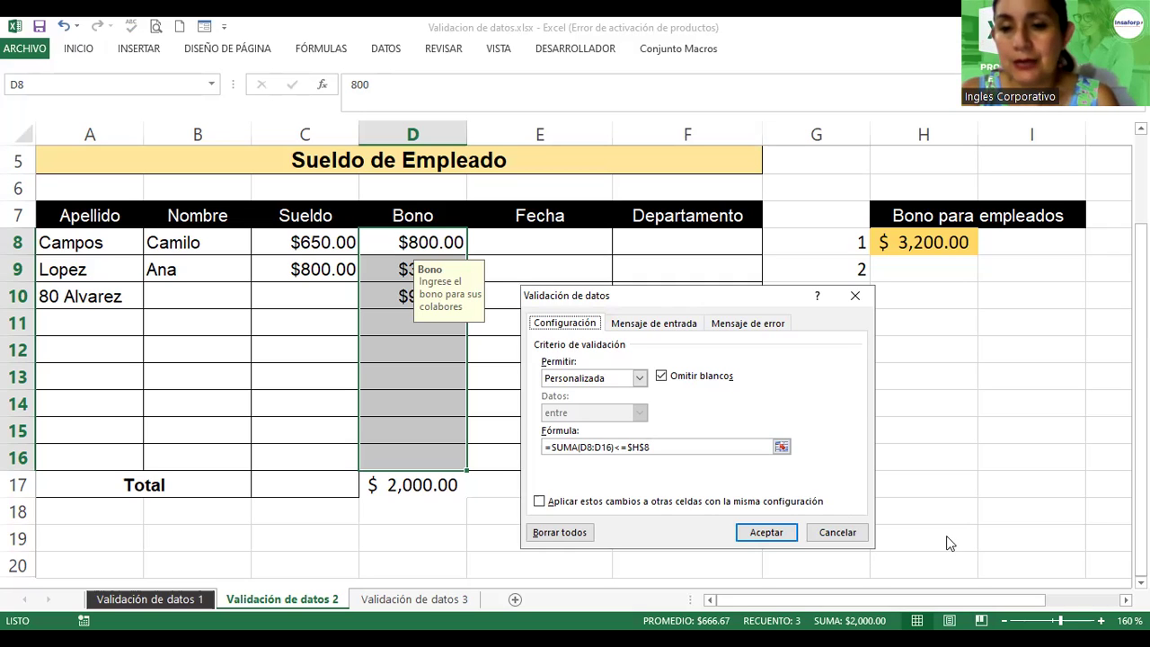
Step: Apply the custom rule =SUMA(D8:D16)<=$H$8 to the Bono cells and select cell D11
{"action": "left_click", "coordinate": [760, 535]}
{"action": "left_click", "coordinate": [390, 316]}
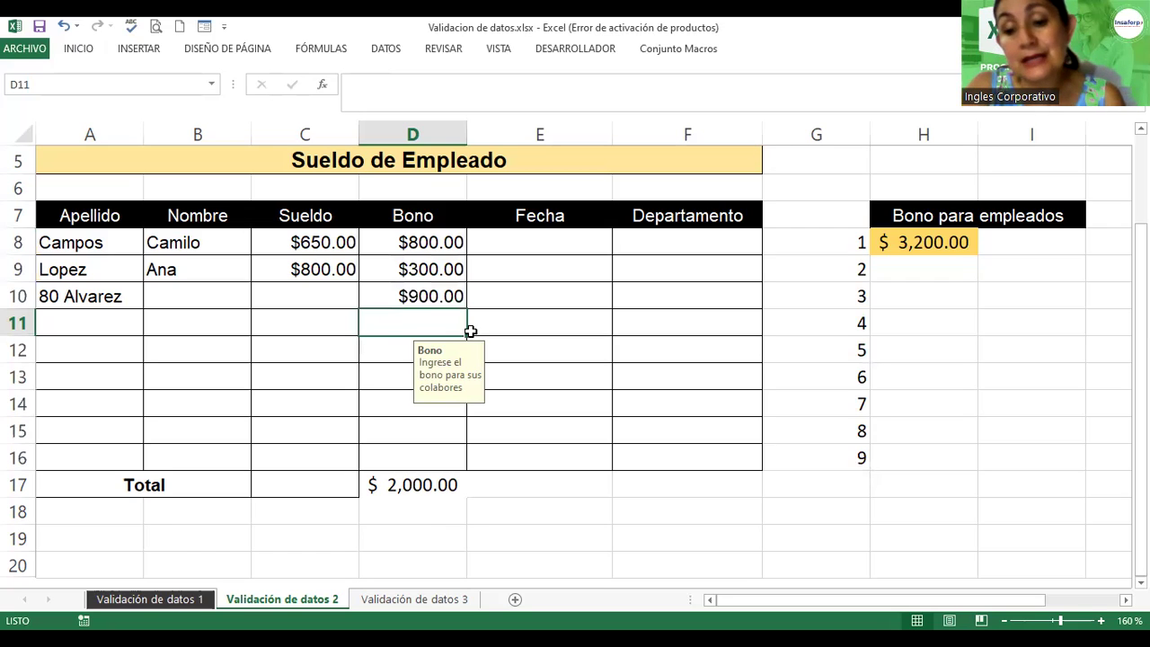
Step: Enter bonuses of 600 in D11 and 200 in D12
{"action": "type", "text": "600"}
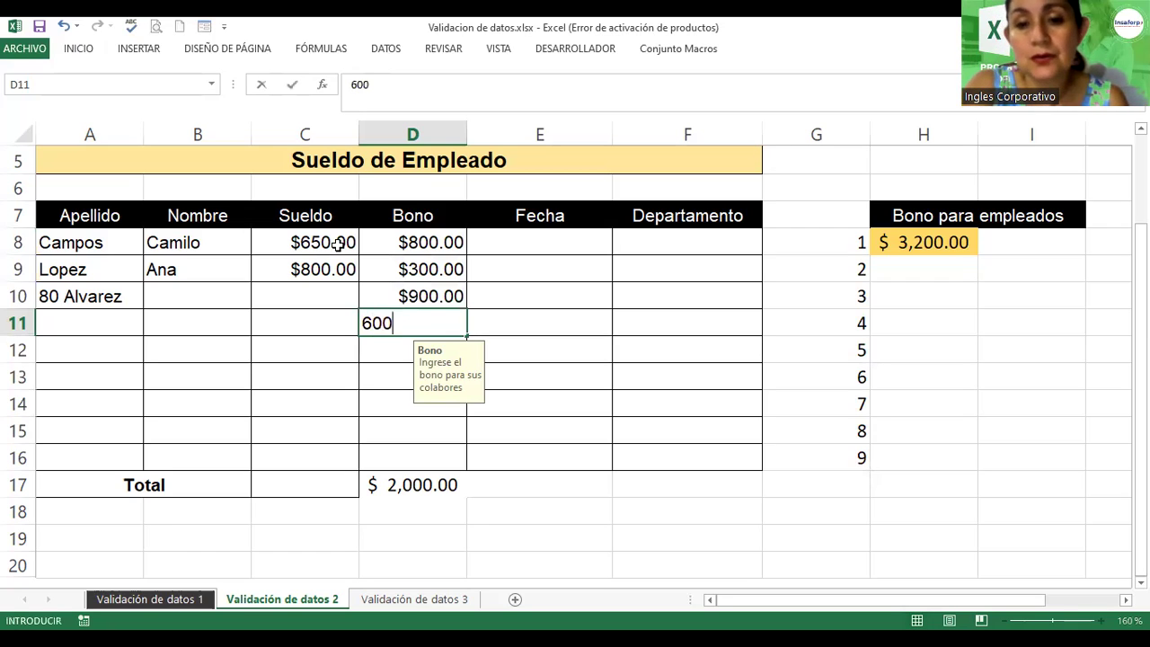
{"action": "key", "text": "Return"}
{"action": "key", "text": "Return"}
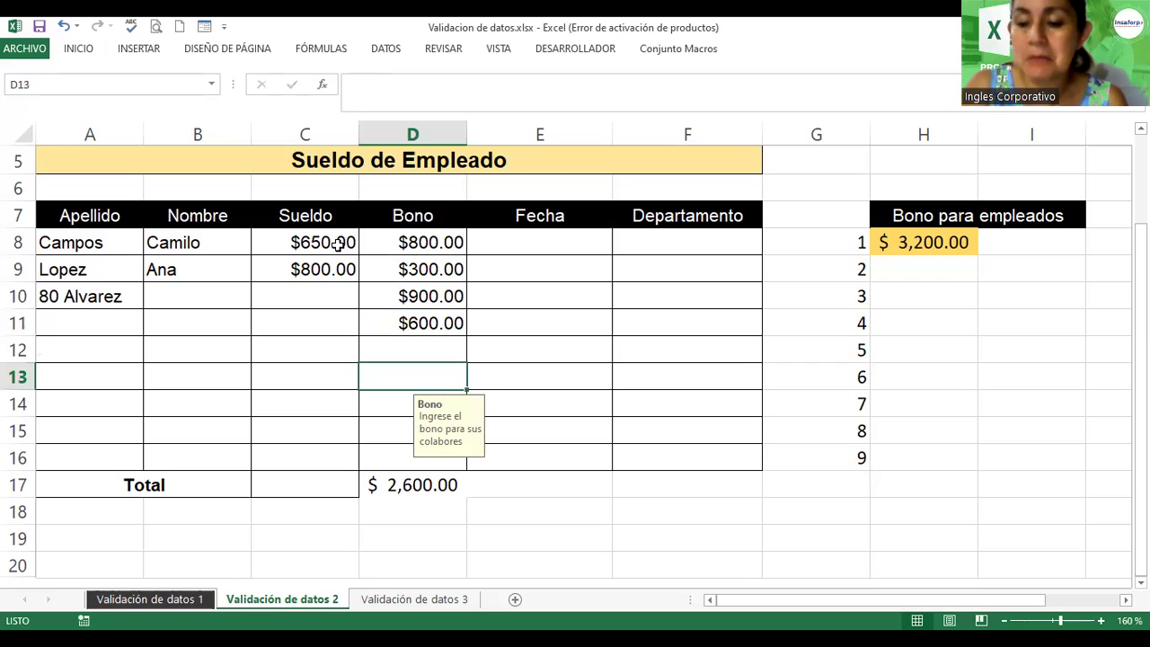
{"action": "key", "text": "Up"}
{"action": "type", "text": "0"}
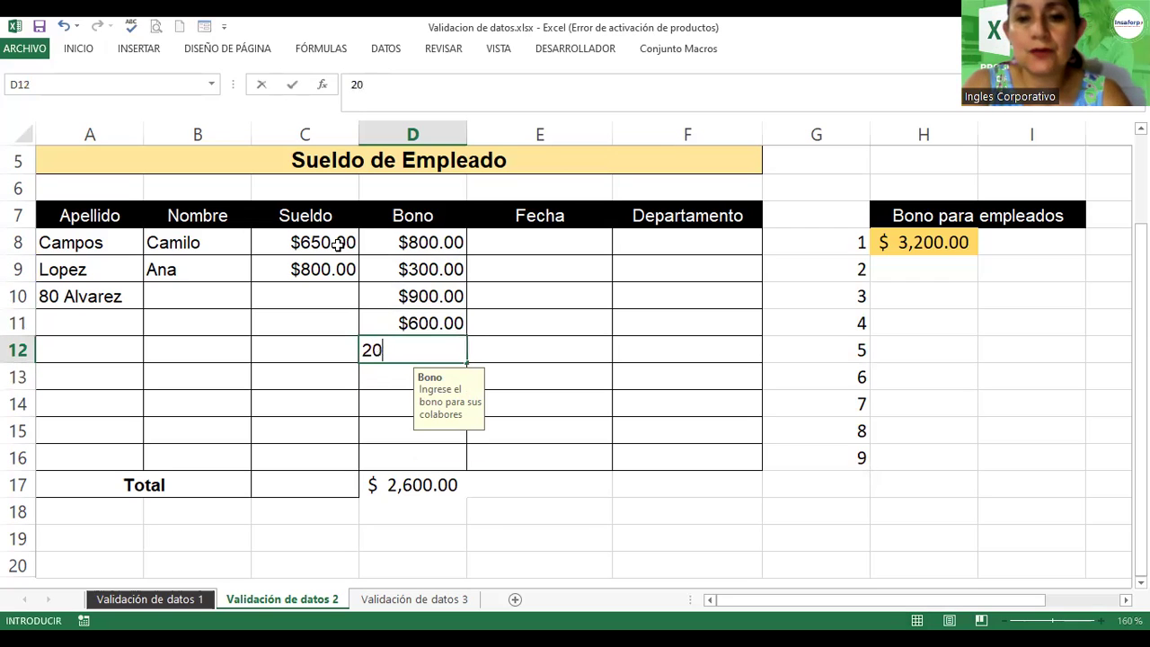
{"action": "type", "text": "09"}
{"action": "key", "text": "BackSpace"}
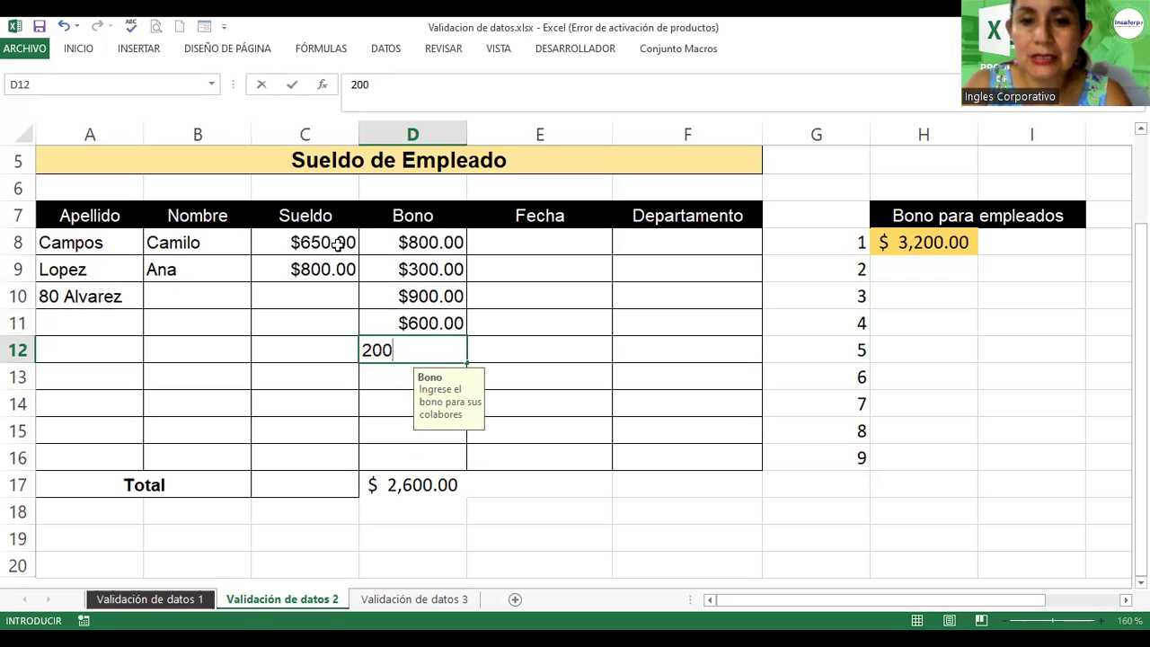
{"action": "key", "text": "Return"}
Step: Test a 1000 bonus in D13 and cancel it when the Error Bono alert rejects it
{"action": "type", "text": "1000"}
{"action": "key", "text": "Return"}
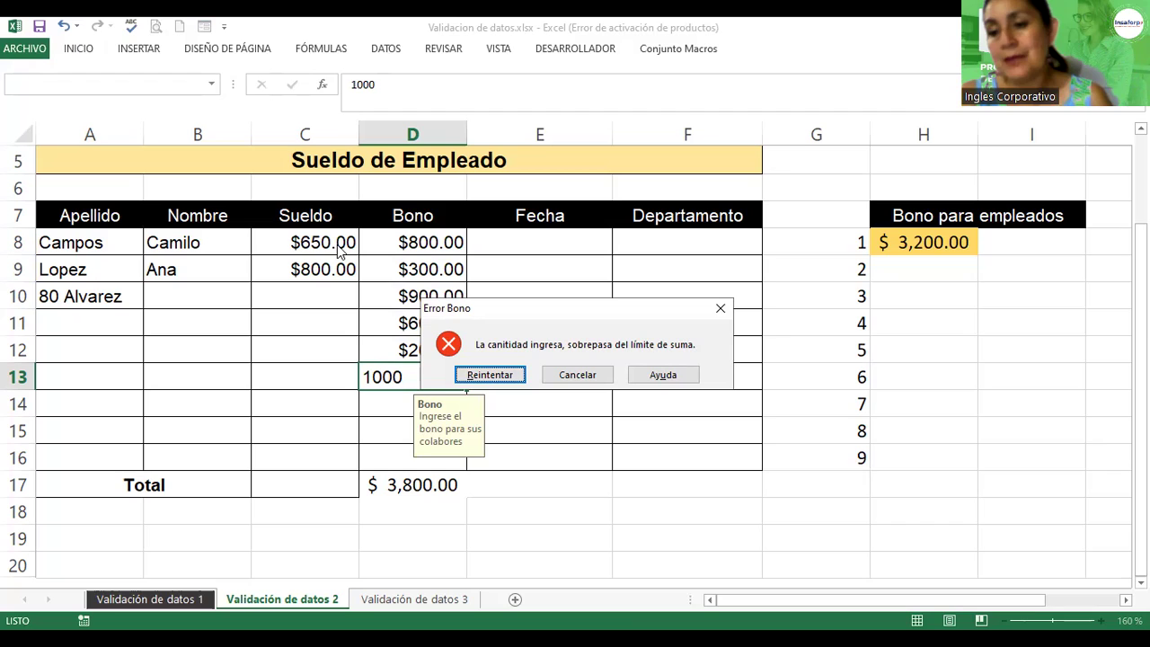
{"action": "left_click", "coordinate": [570, 380]}
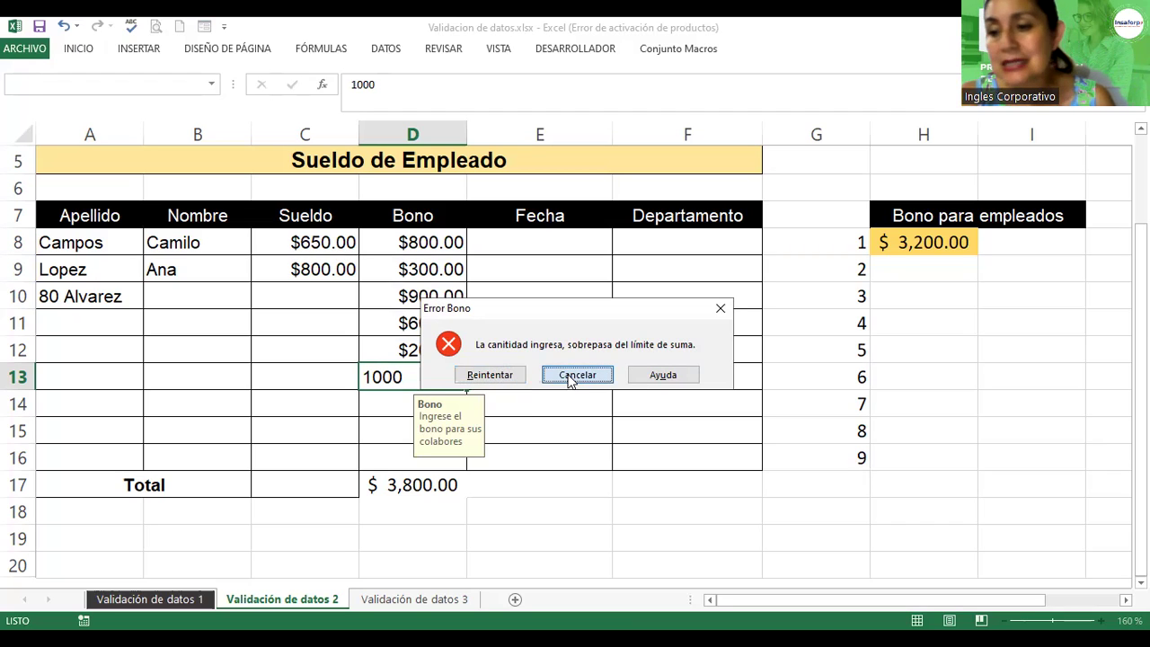
{"action": "key", "text": "Escape"}
{"action": "left_click", "coordinate": [531, 338]}
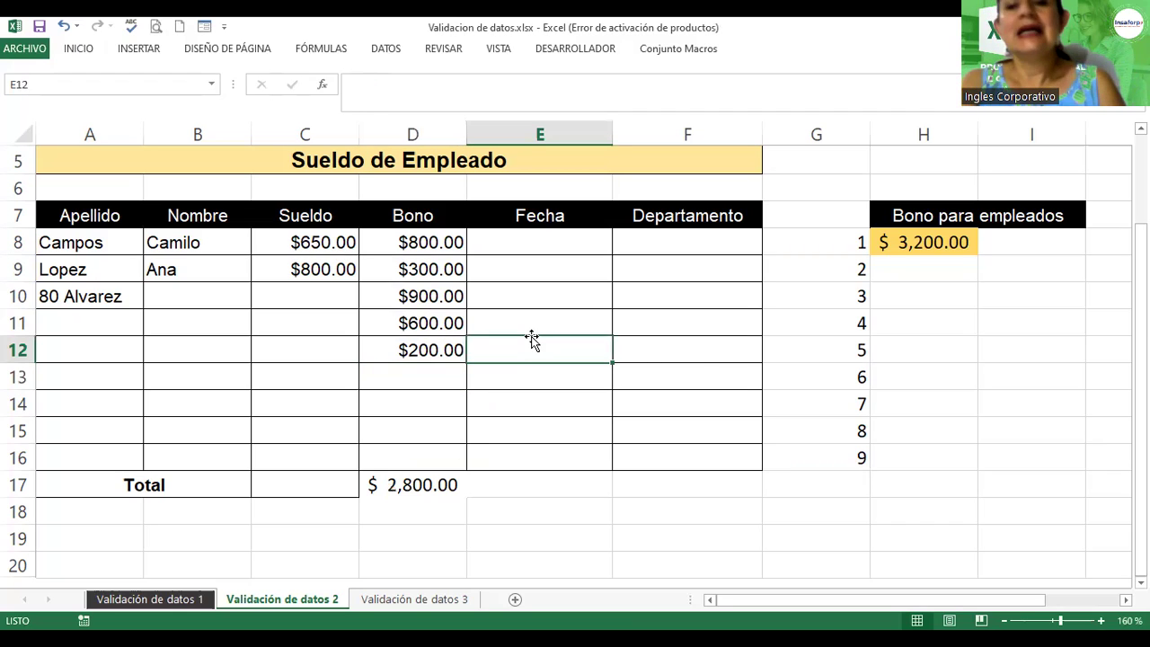
Step: Review sheets 1 and 2, select E8:E16 and F8:F16, then move to Validación de datos 3
{"action": "left_click", "coordinate": [164, 599]}
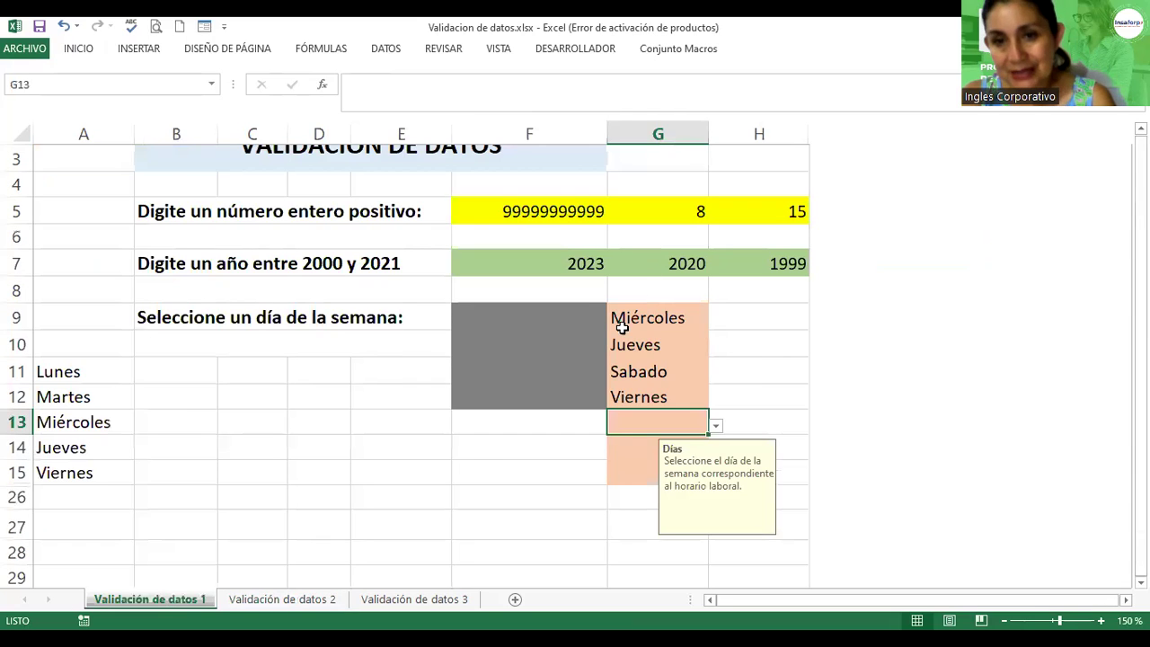
{"action": "left_click", "coordinate": [280, 599]}
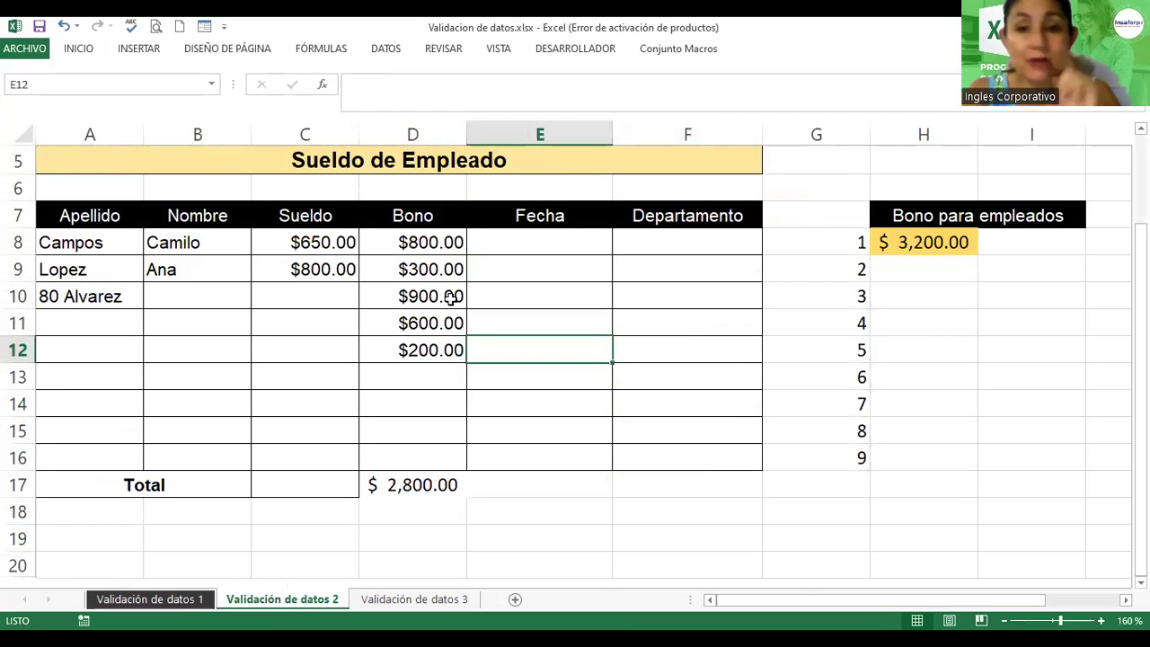
{"action": "left_click_drag", "start_coordinate": [544, 243], "coordinate": [546, 456]}
{"action": "left_click_drag", "start_coordinate": [705, 238], "coordinate": [721, 454]}
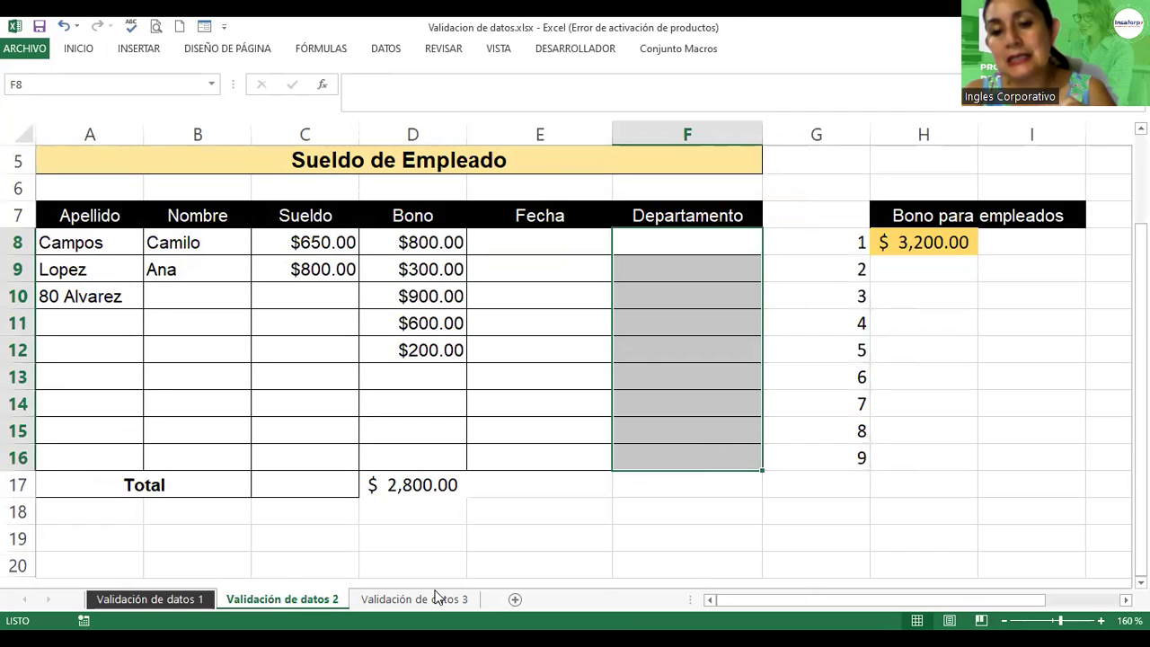
{"action": "left_click", "coordinate": [437, 596]}
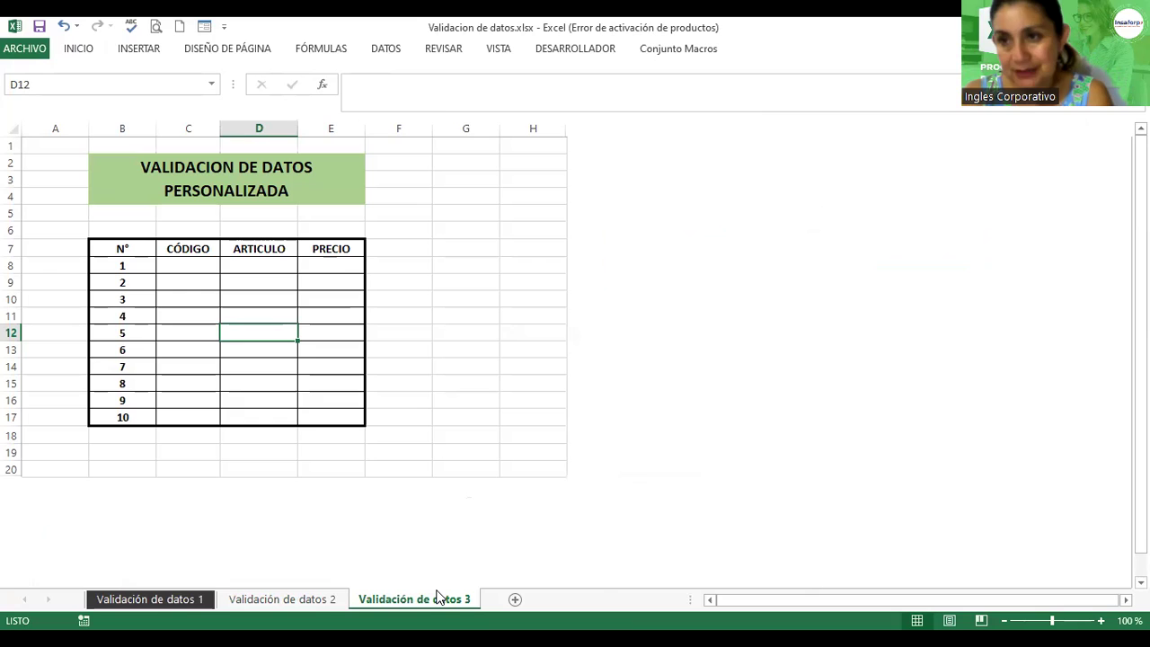
Step: Switch between Validación de datos 1 and 2, settling on sheet 2 with cell F15 selected
{"action": "left_click", "coordinate": [274, 599]}
{"action": "left_click", "coordinate": [202, 600]}
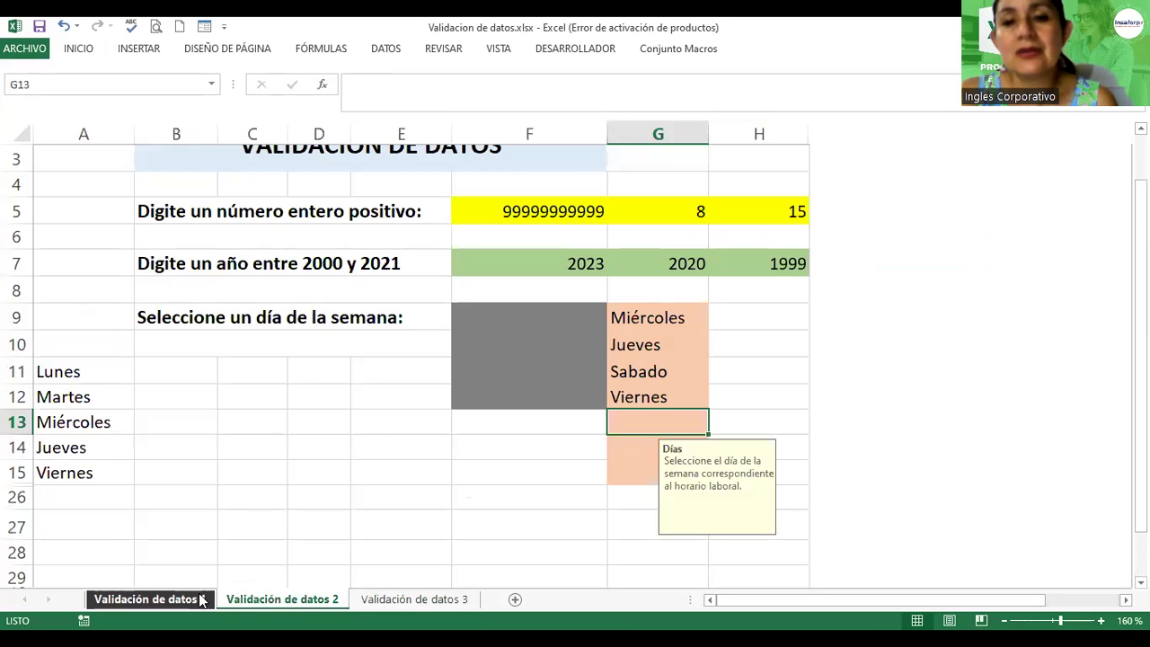
{"action": "left_click", "coordinate": [251, 600]}
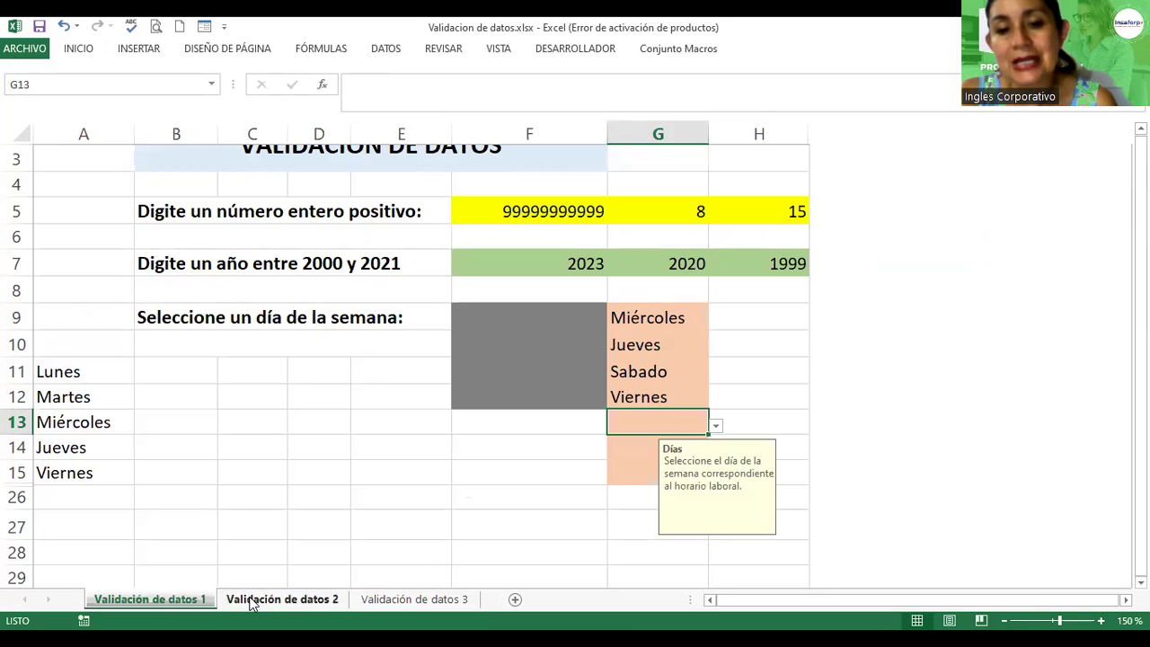
{"action": "left_click", "coordinate": [188, 598]}
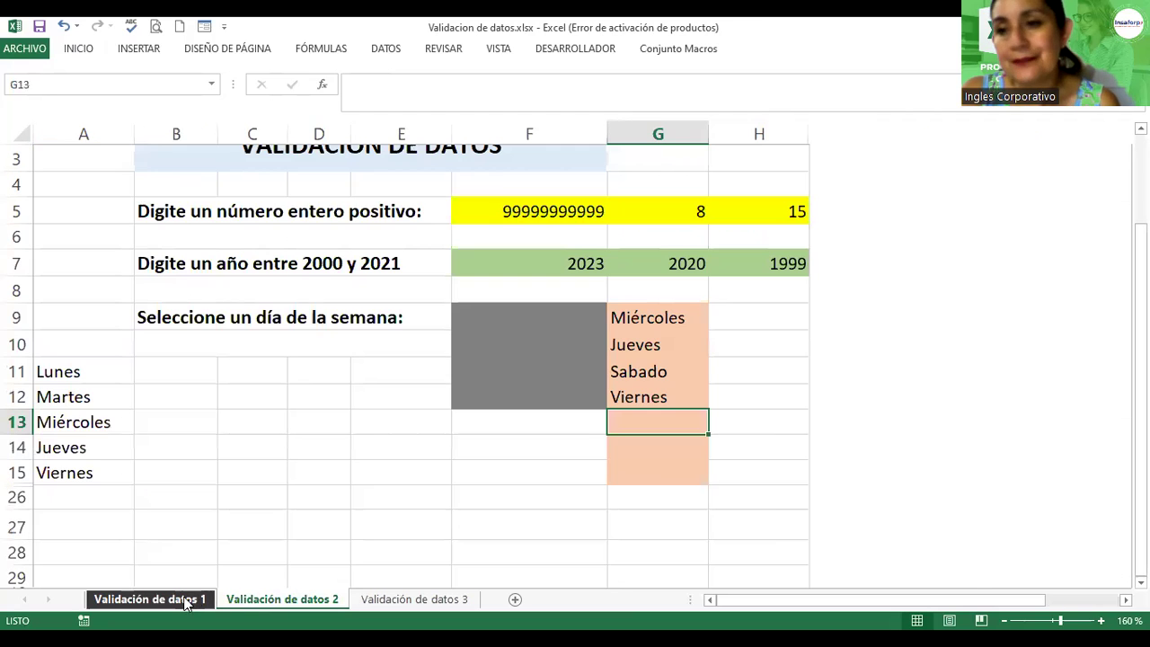
{"action": "left_click", "coordinate": [254, 601]}
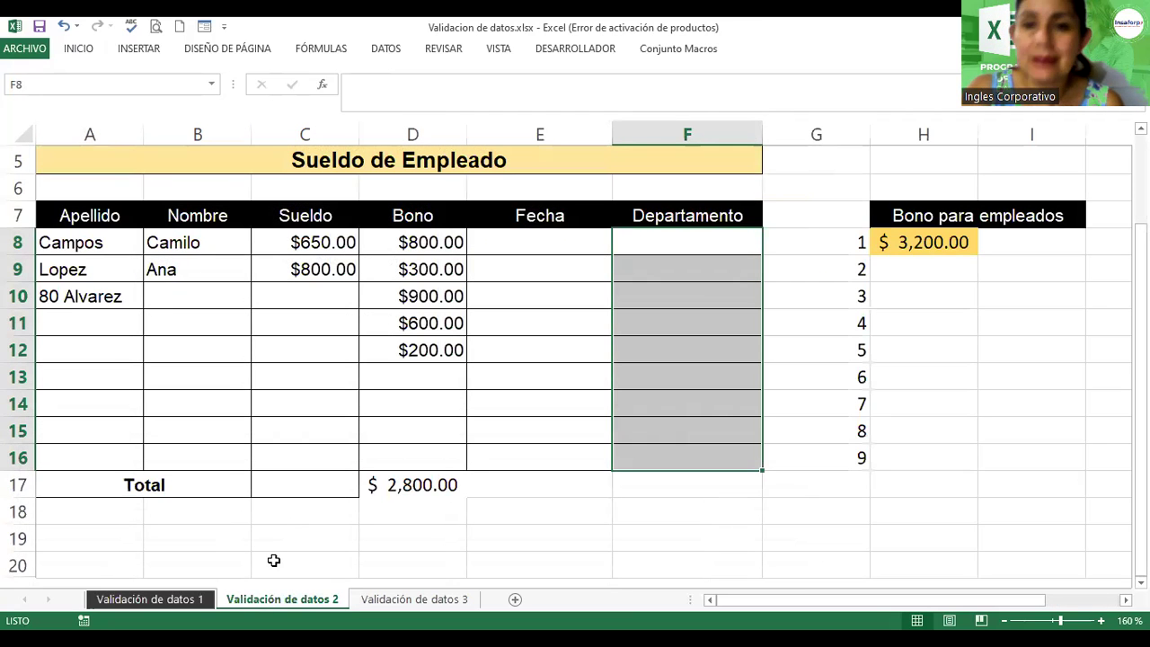
{"action": "left_click", "coordinate": [639, 422]}
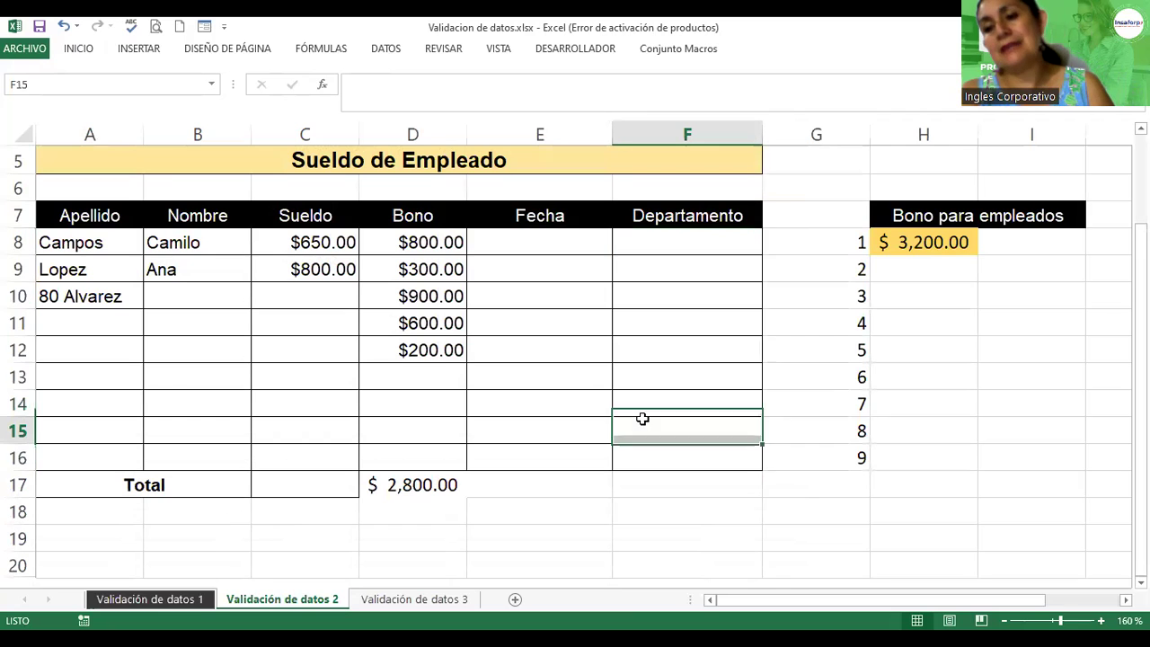